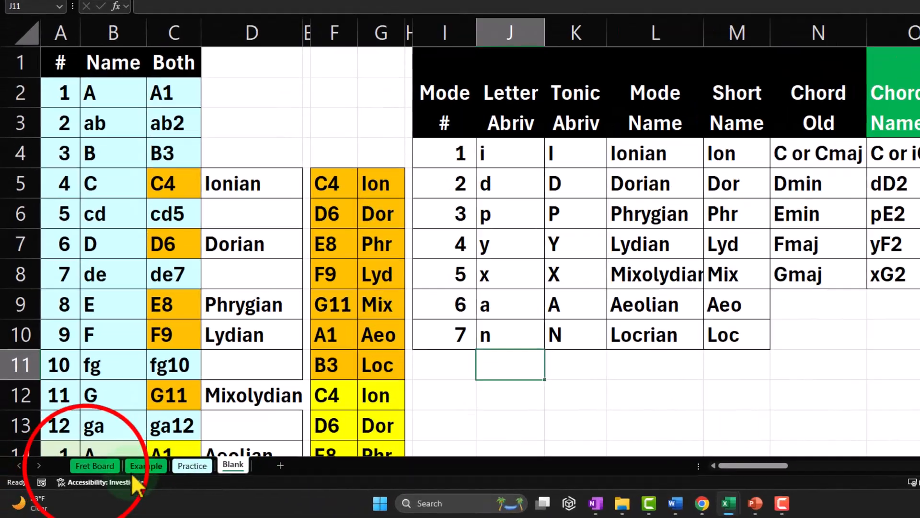
Look through the Fret Board, Example, Practice and Blank worksheets, ending at the empty chord cells beside the Aeolian row on Blank.
{"action": "left_click", "coordinate": [68, 477]}
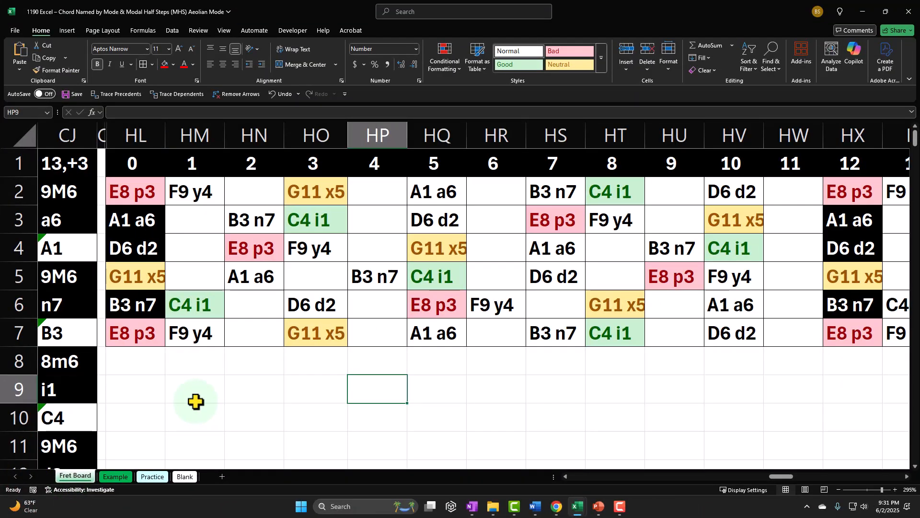
{"action": "left_click", "coordinate": [116, 477]}
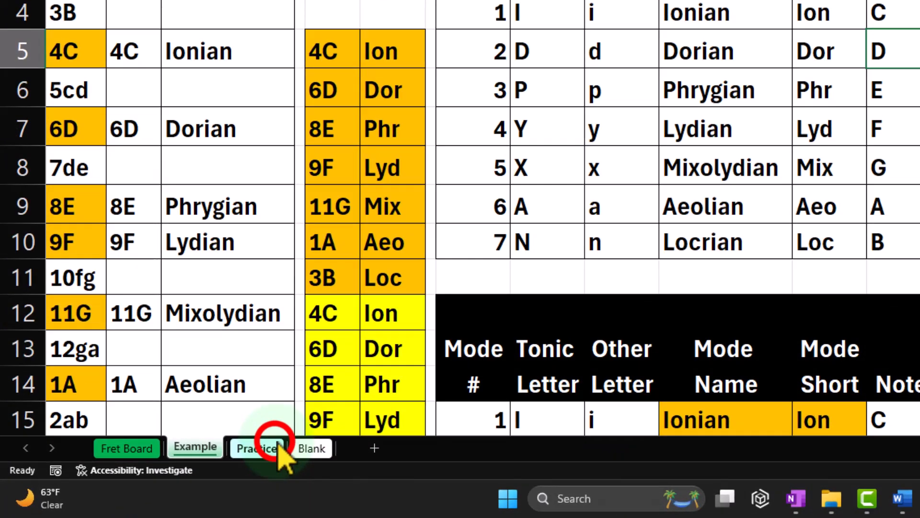
{"action": "left_click", "coordinate": [187, 467]}
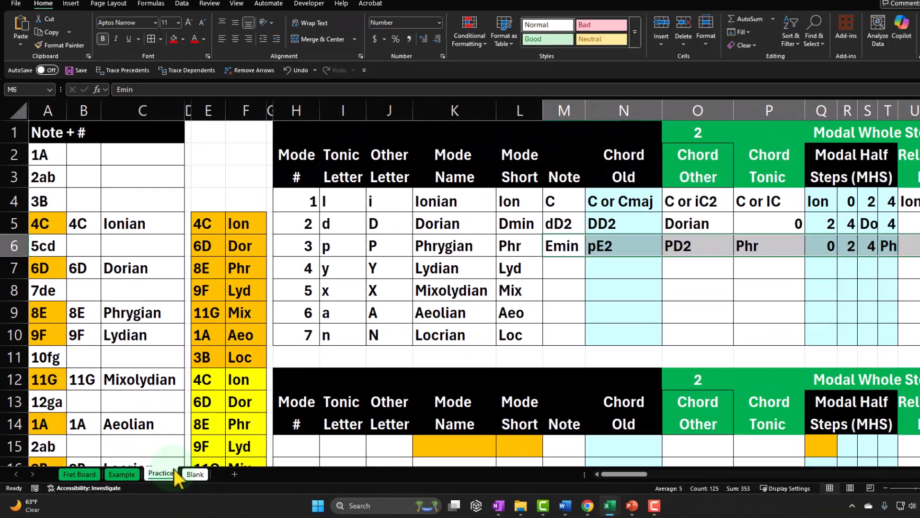
{"action": "left_click", "coordinate": [299, 318]}
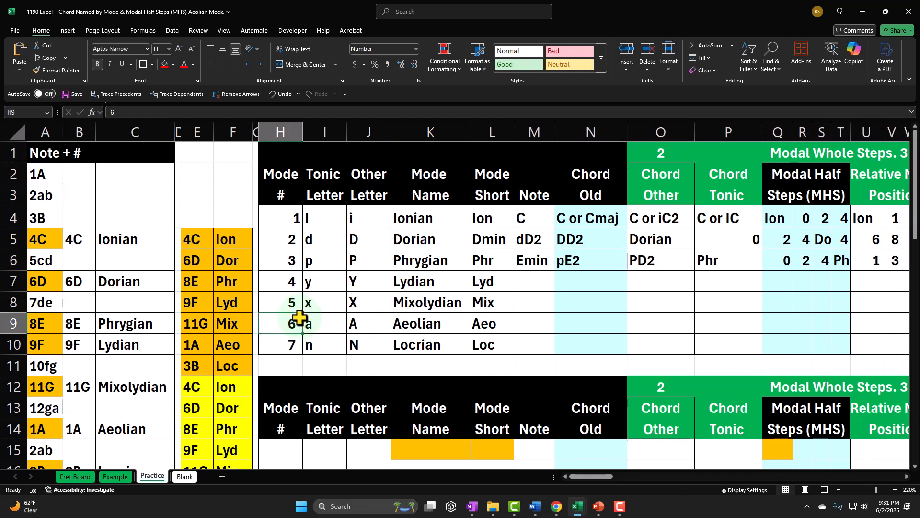
{"action": "left_click", "coordinate": [185, 477]}
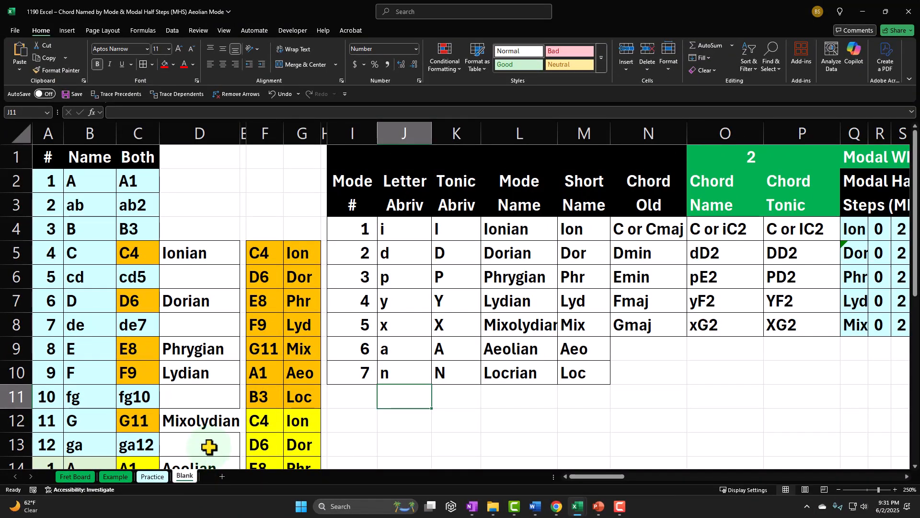
{"action": "left_click_drag", "start_coordinate": [652, 353], "coordinate": [756, 424]}
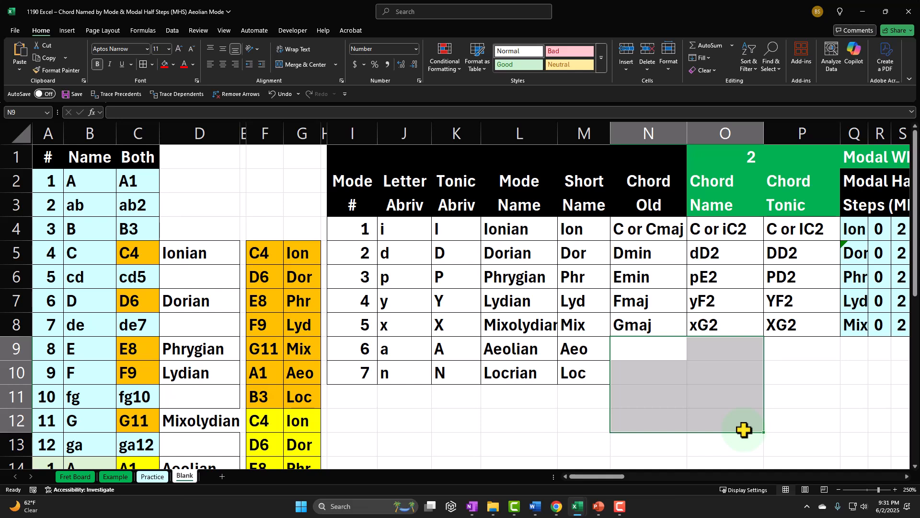
{"action": "left_click", "coordinate": [561, 426]}
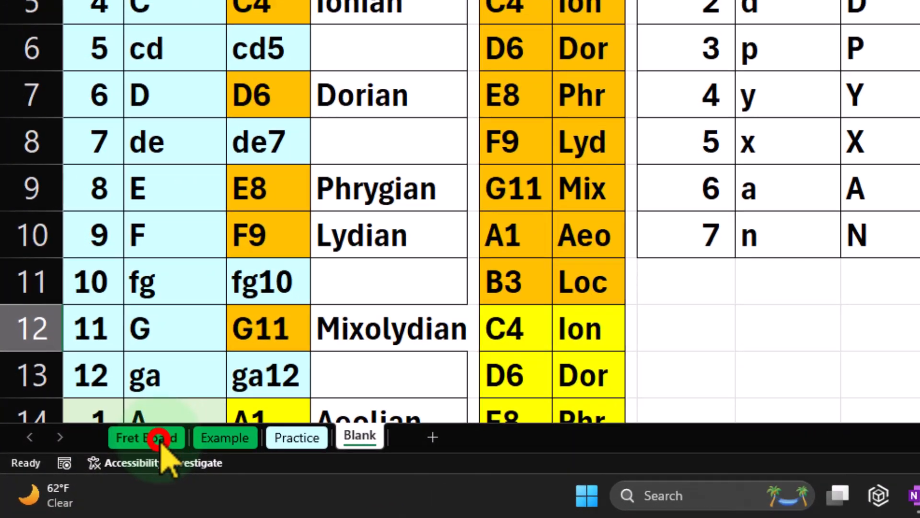
Examine the note layout on the Fret Board sheet across frets 0 to 12, focusing on the block at frets 5 to 8.
{"action": "left_click", "coordinate": [135, 455]}
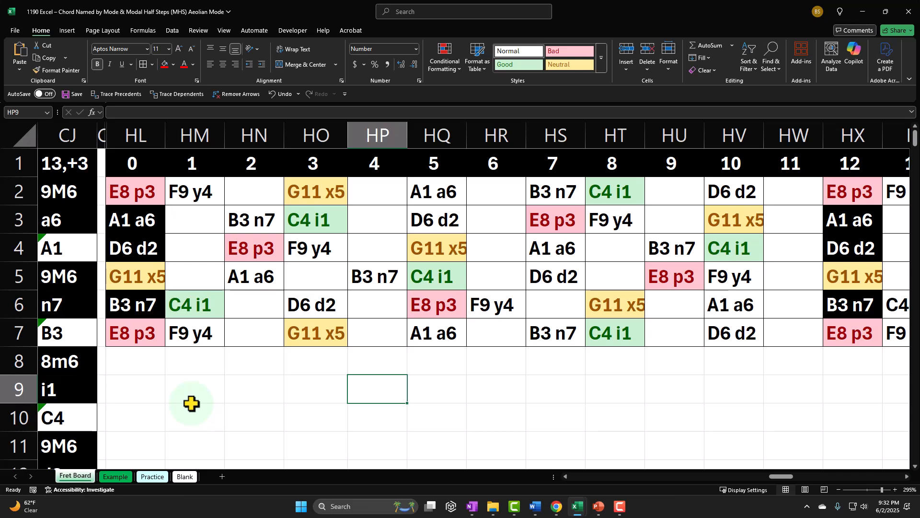
{"action": "left_click_drag", "start_coordinate": [132, 191], "coordinate": [829, 345]}
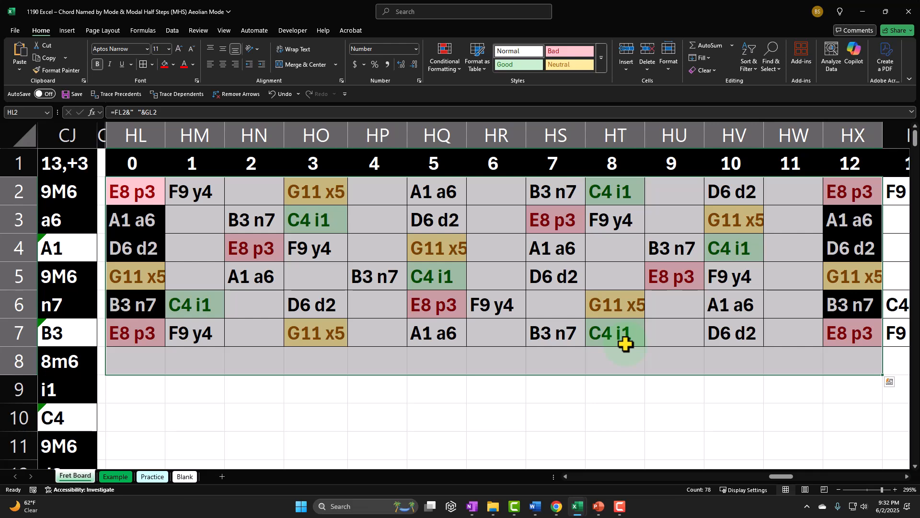
{"action": "left_click_drag", "start_coordinate": [509, 224], "coordinate": [508, 239]}
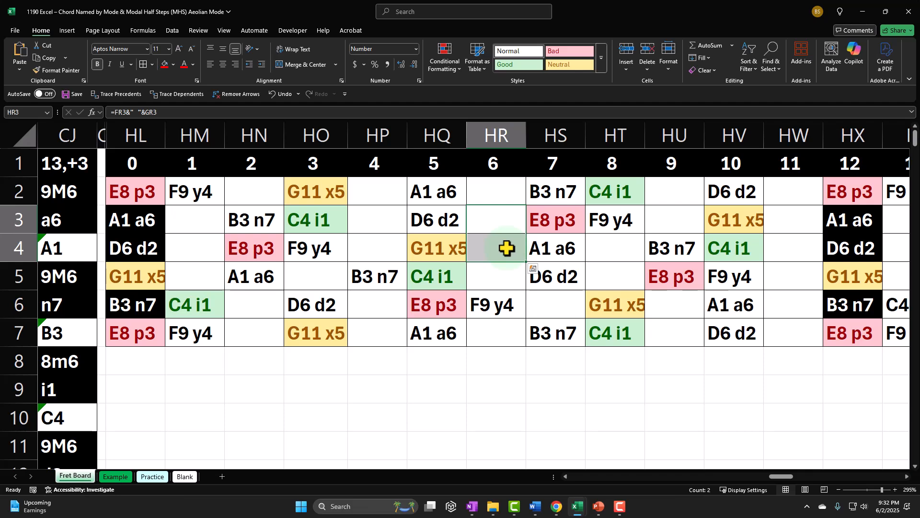
{"action": "left_click_drag", "start_coordinate": [159, 191], "coordinate": [784, 341]}
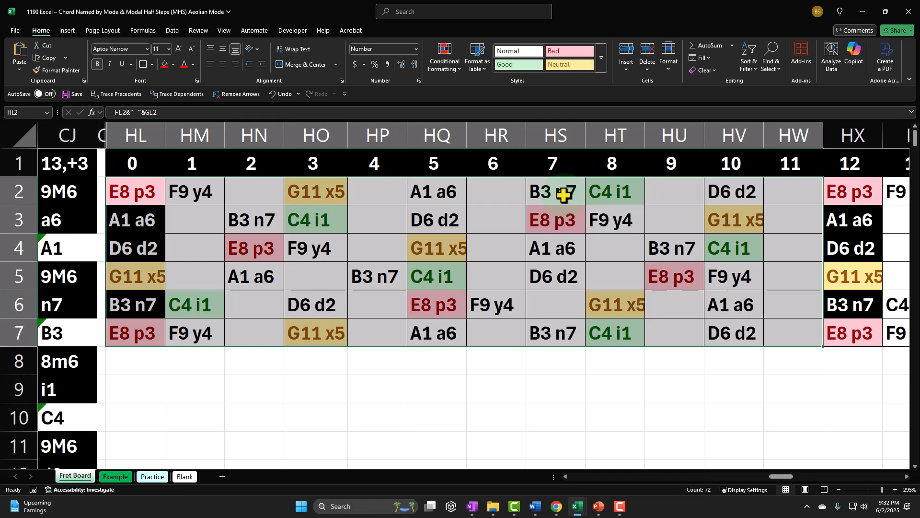
{"action": "left_click", "coordinate": [564, 196]}
{"action": "left_click_drag", "start_coordinate": [565, 195], "coordinate": [590, 210]}
{"action": "left_click", "coordinate": [608, 193]}
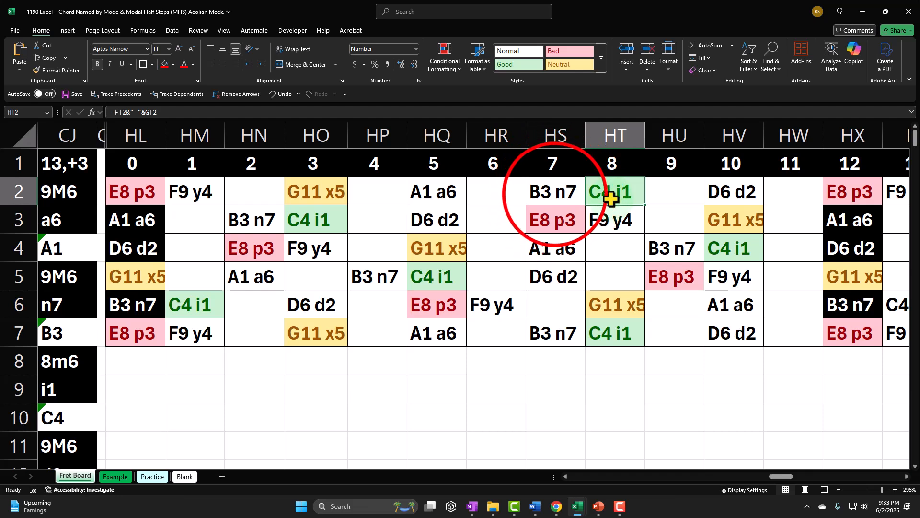
{"action": "left_click", "coordinate": [555, 195]}
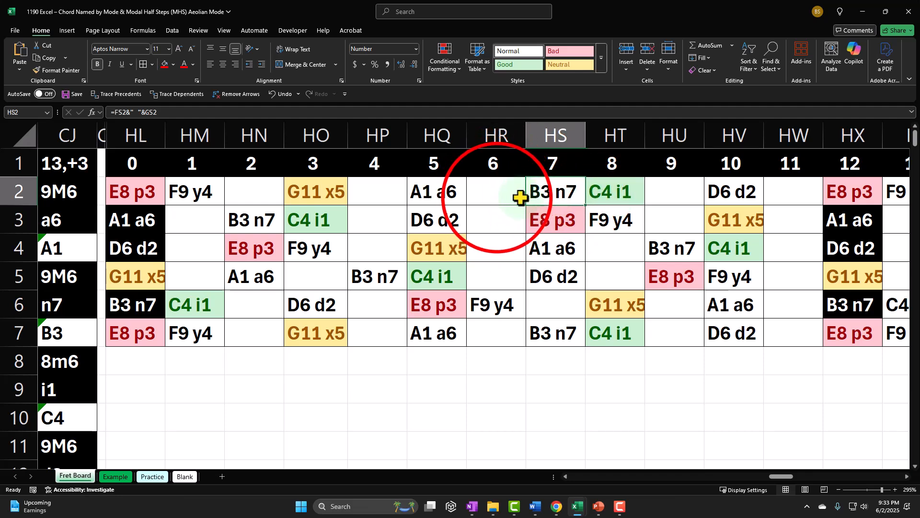
{"action": "left_click", "coordinate": [496, 197]}
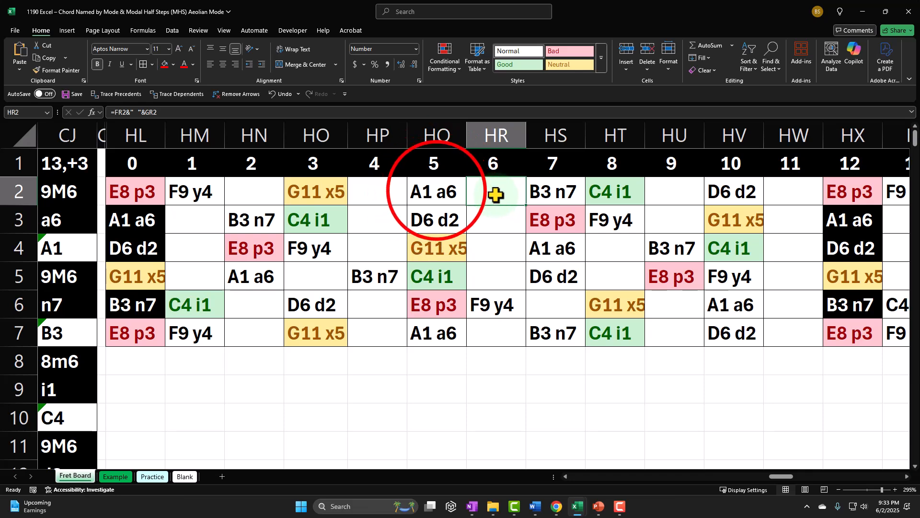
{"action": "left_click_drag", "start_coordinate": [435, 192], "coordinate": [620, 320]}
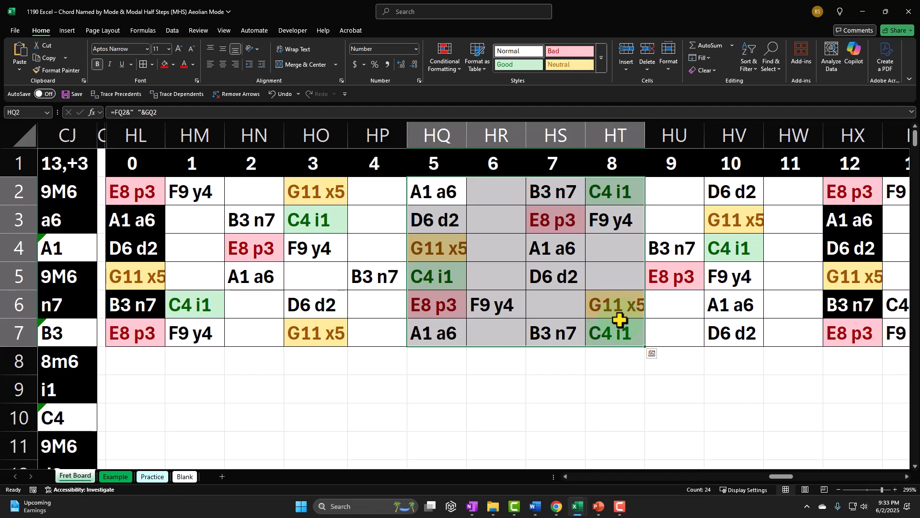
Compare the C4 i1, G11 x5 and A1 a6 positions in the fretboard grid, mainly along row 2.
{"action": "left_click", "coordinate": [623, 191]}
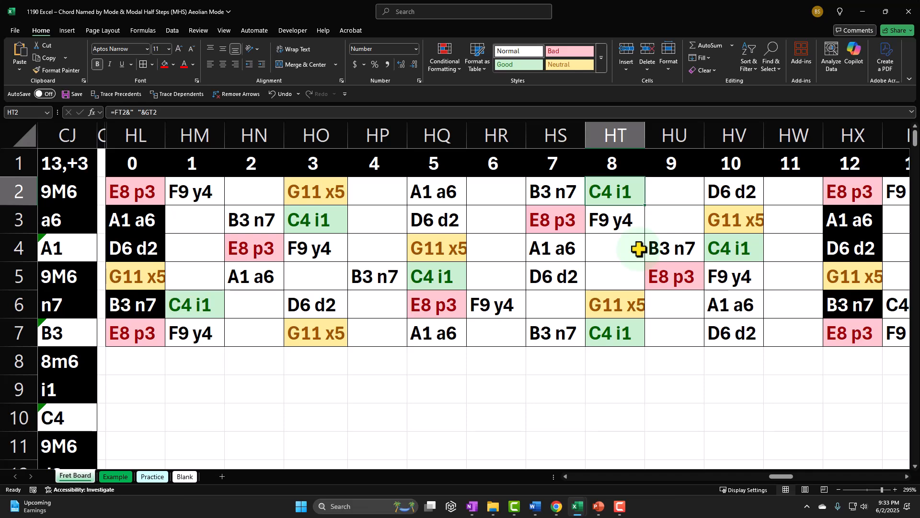
{"action": "left_click", "coordinate": [420, 252]}
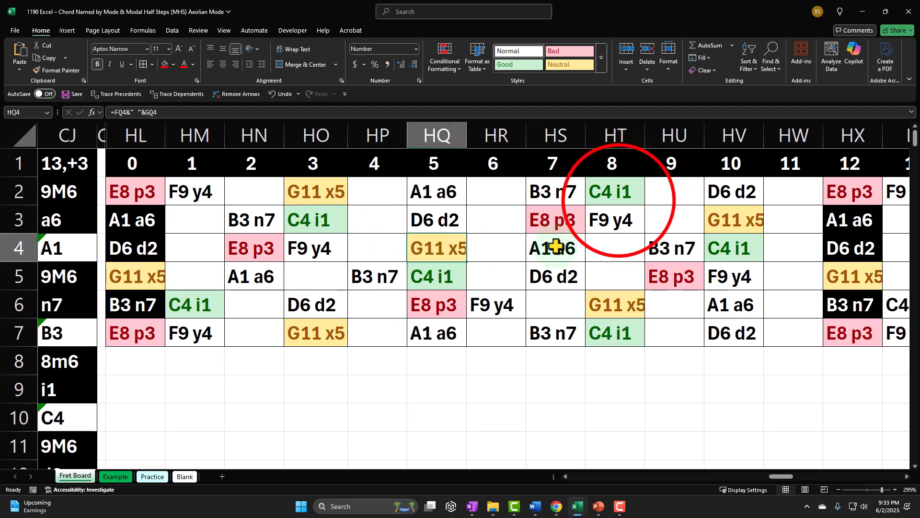
{"action": "left_click", "coordinate": [619, 200]}
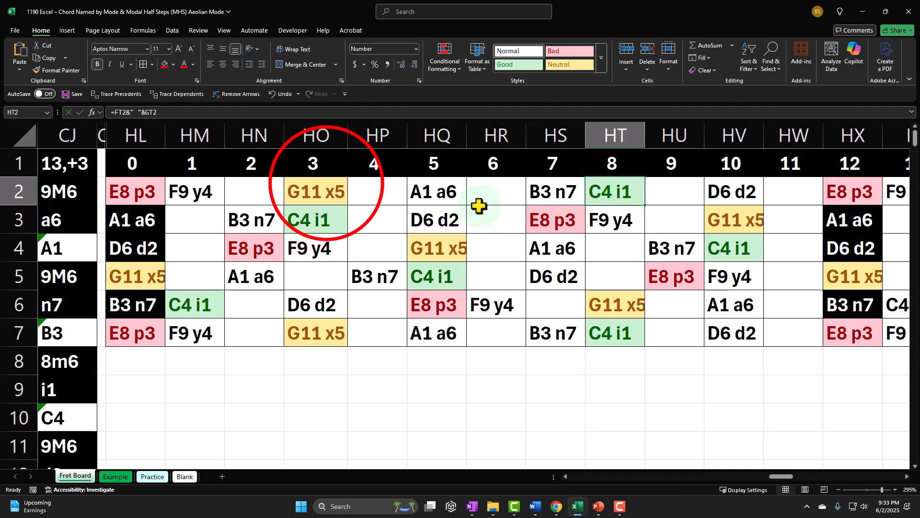
{"action": "left_click", "coordinate": [327, 184]}
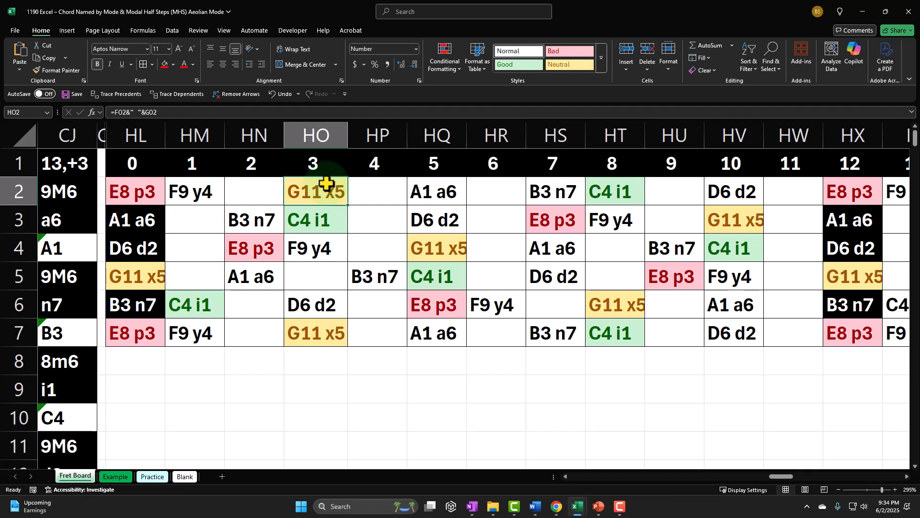
{"action": "left_click", "coordinate": [448, 192]}
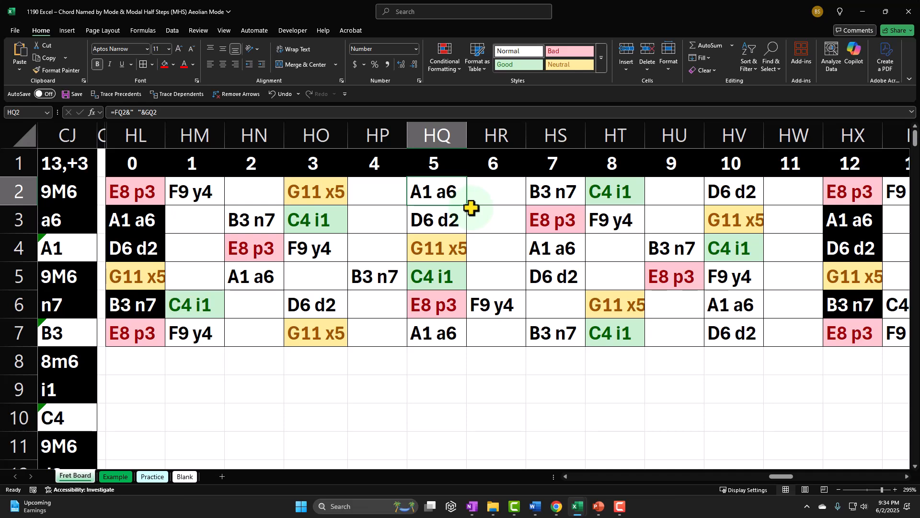
{"action": "left_click", "coordinate": [613, 193]}
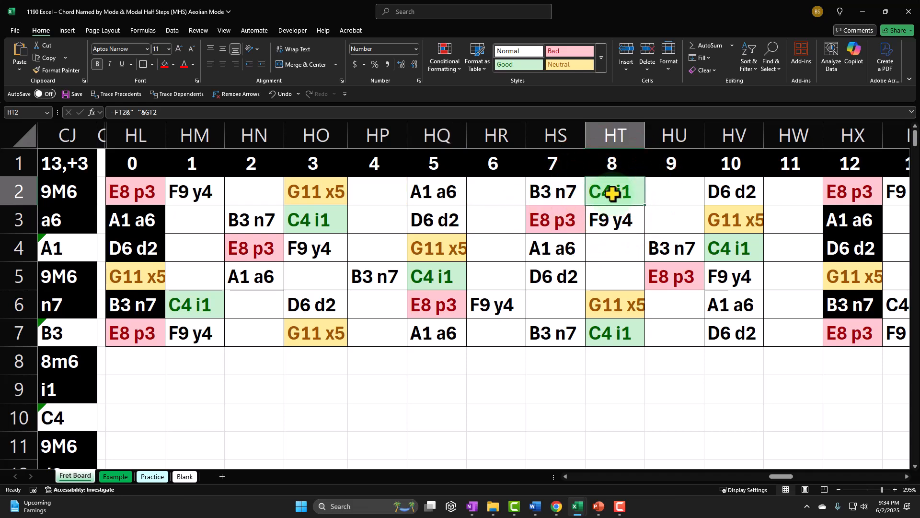
{"action": "left_click", "coordinate": [457, 199]}
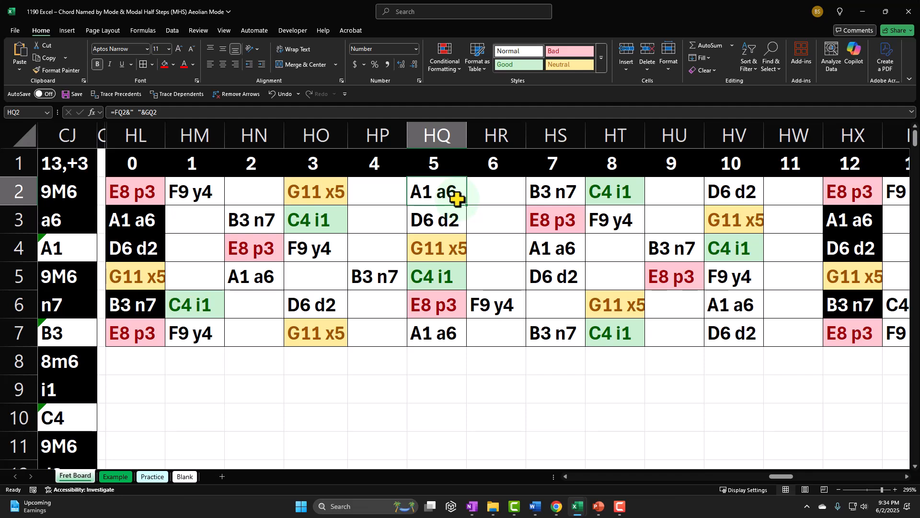
{"action": "left_click", "coordinate": [456, 212]}
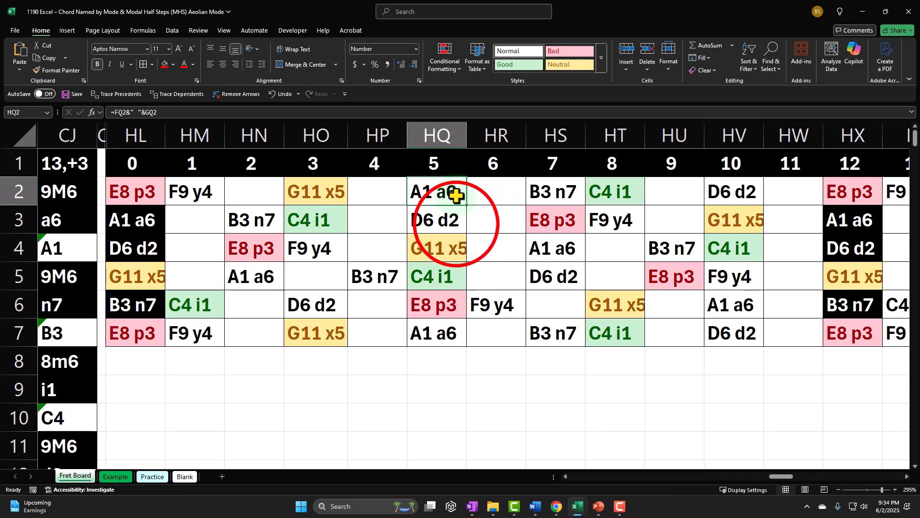
{"action": "left_click", "coordinate": [466, 193]}
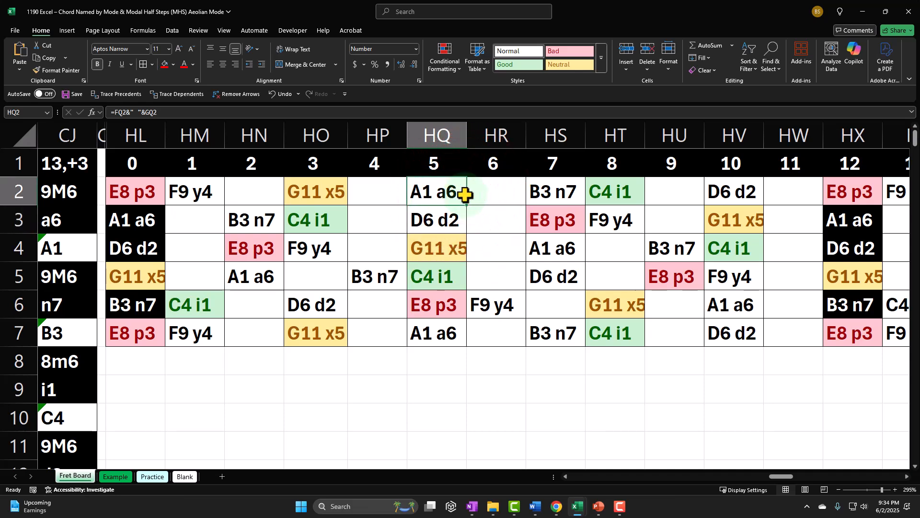
{"action": "left_click", "coordinate": [458, 219]}
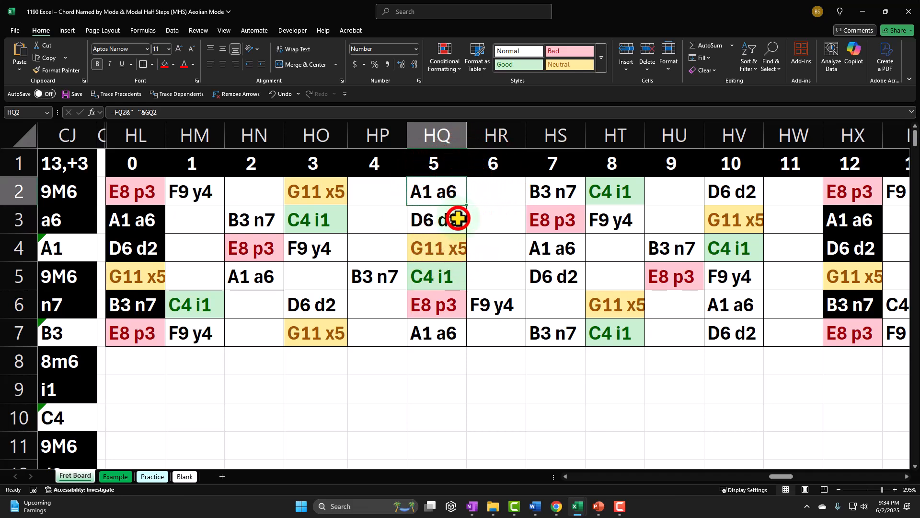
{"action": "left_click", "coordinate": [463, 196]}
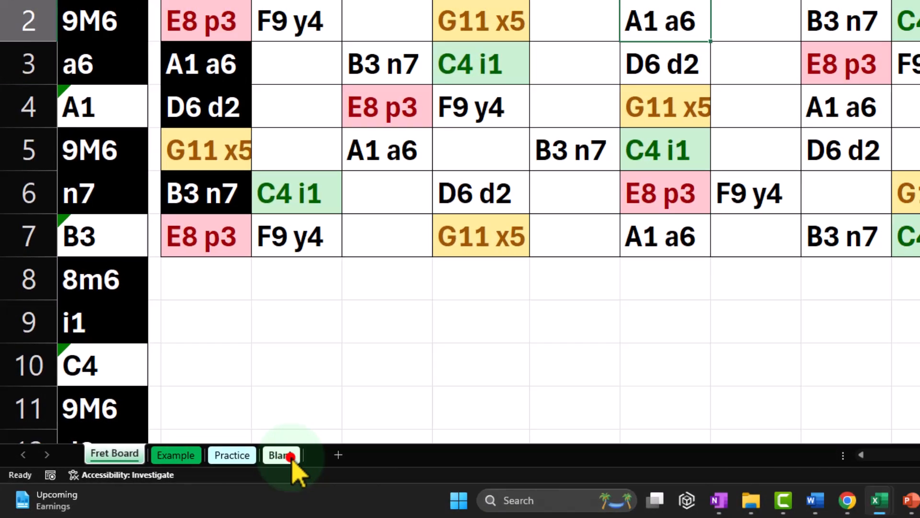
Review the mode table on the Blank sheet from the Ionian row down to the Aeolian mode name.
{"action": "left_click", "coordinate": [264, 460]}
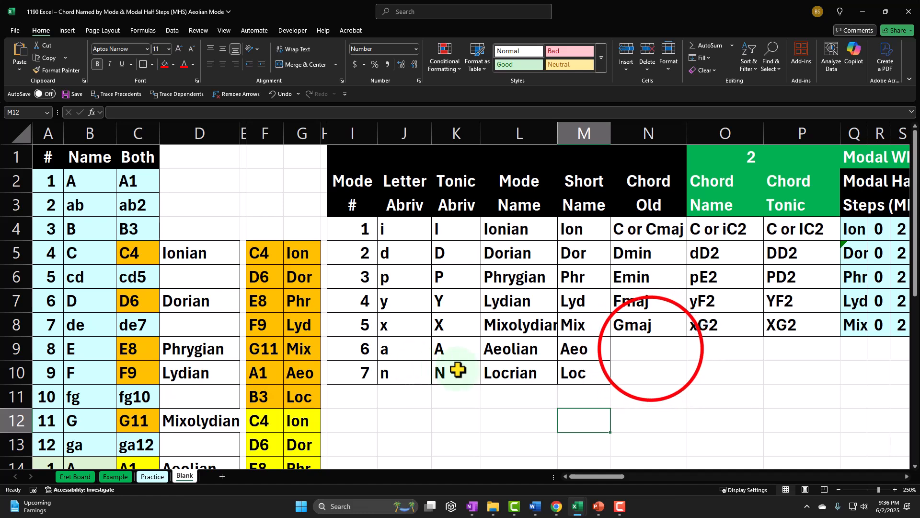
{"action": "left_click", "coordinate": [651, 348]}
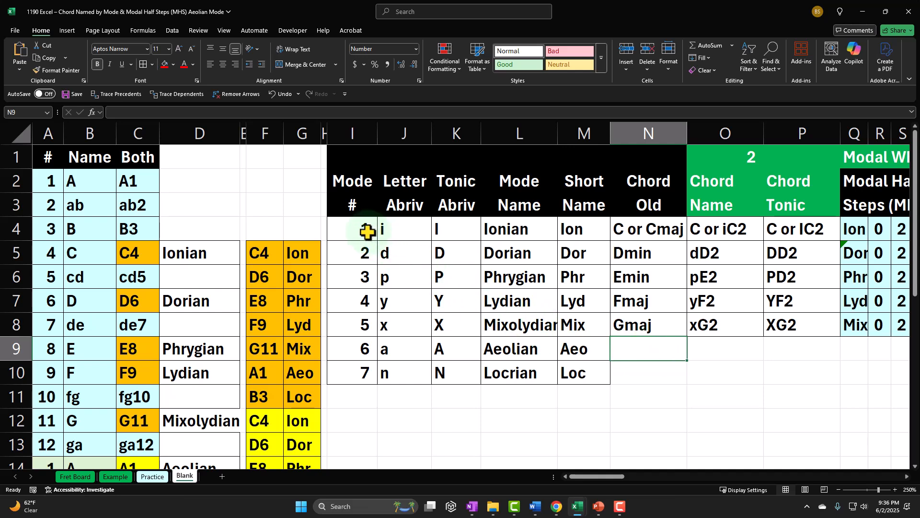
{"action": "left_click_drag", "start_coordinate": [367, 232], "coordinate": [441, 229]}
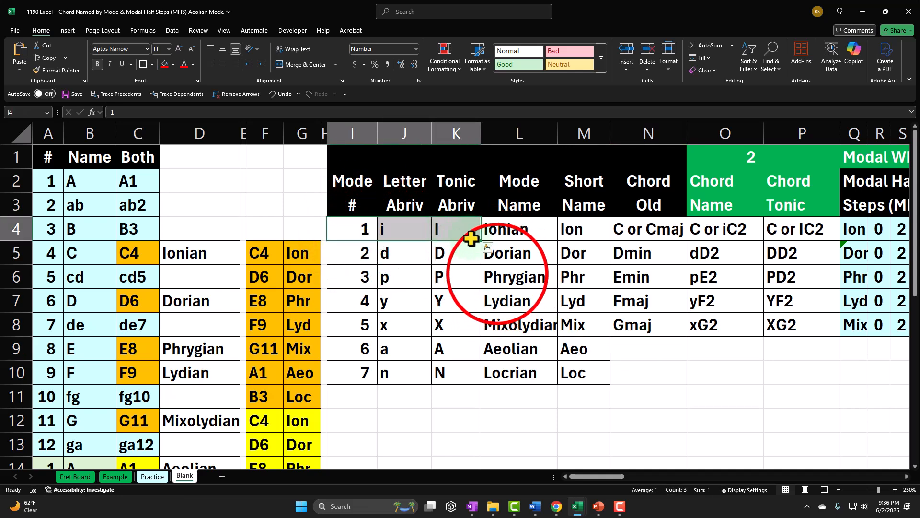
{"action": "left_click", "coordinate": [498, 274]}
{"action": "left_click", "coordinate": [499, 304]}
{"action": "left_click", "coordinate": [494, 323]}
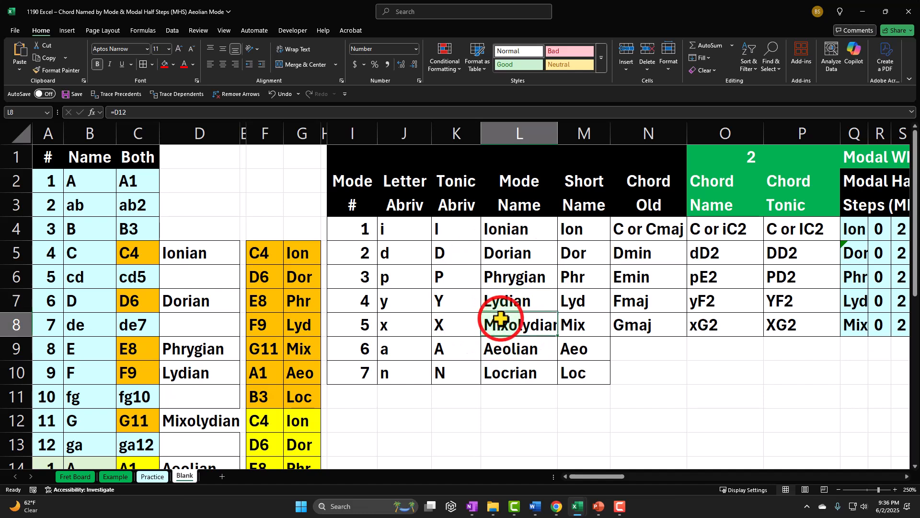
{"action": "left_click", "coordinate": [512, 349]}
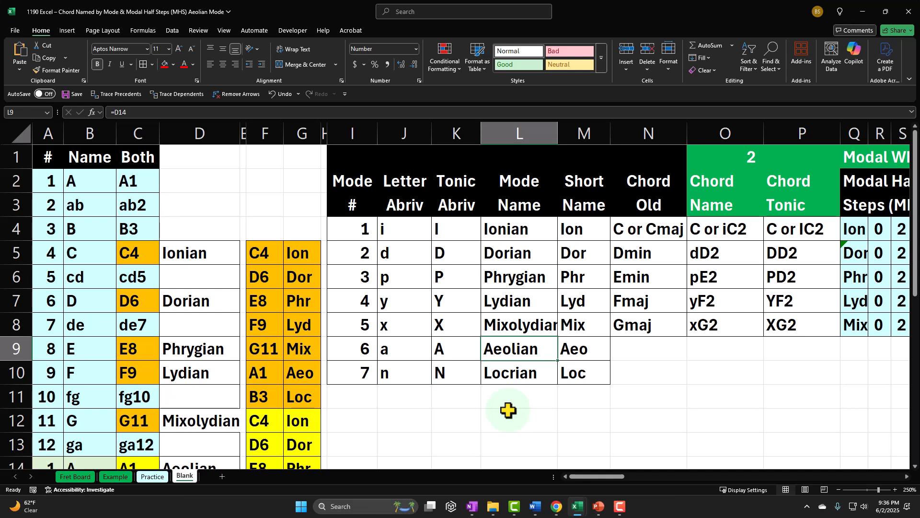
Enter Amin as the old chord name for the Aeolian mode in cell N9.
{"action": "key", "text": "Right"}
{"action": "key", "text": "Right"}
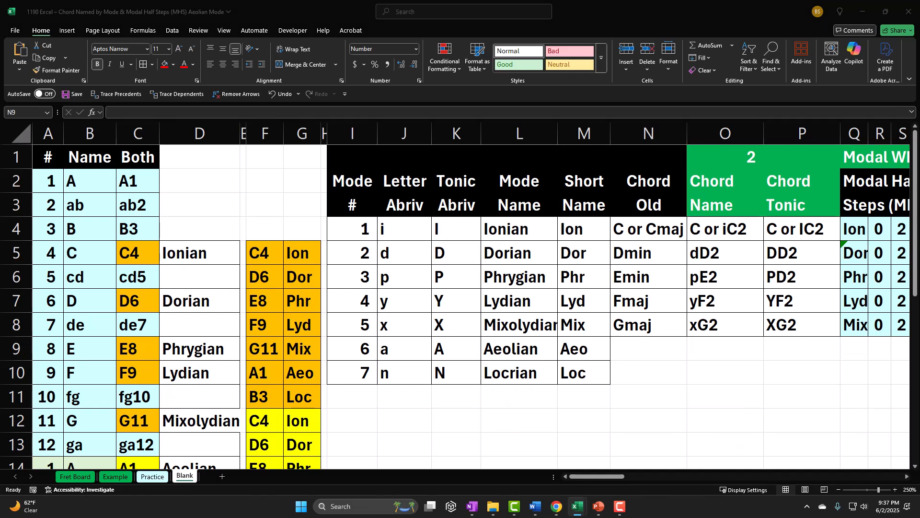
{"action": "left_click", "coordinate": [635, 340]}
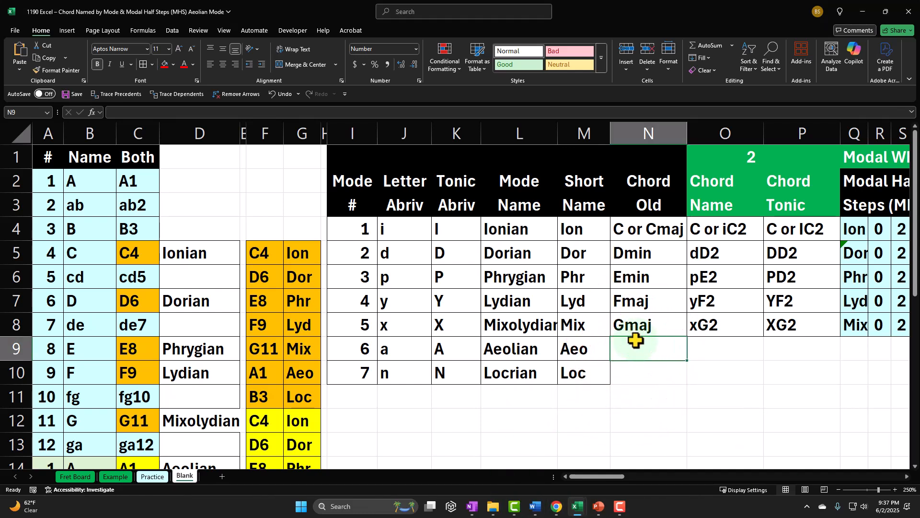
{"action": "type", "text": "Amin"}
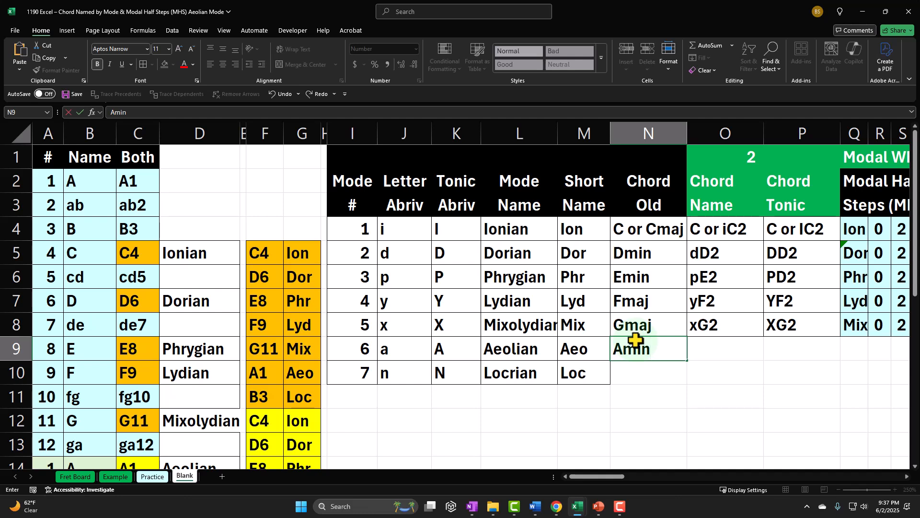
{"action": "key", "text": "ctrl+Return"}
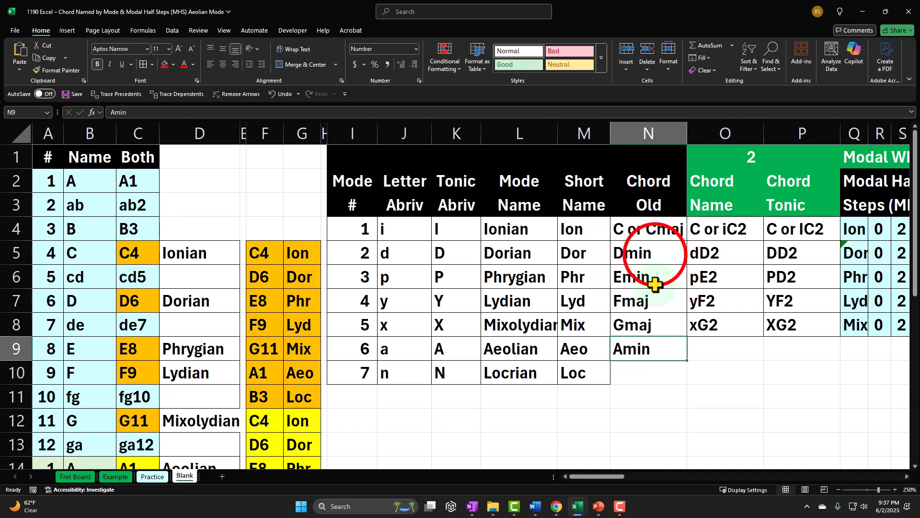
Compare the Dmin, Emin and Amin old chord names, and enter aA2 as the Aeolian chord name in cell O9.
{"action": "left_click", "coordinate": [657, 252], "text": "ctrl"}
{"action": "left_click", "coordinate": [652, 278], "text": "ctrl"}
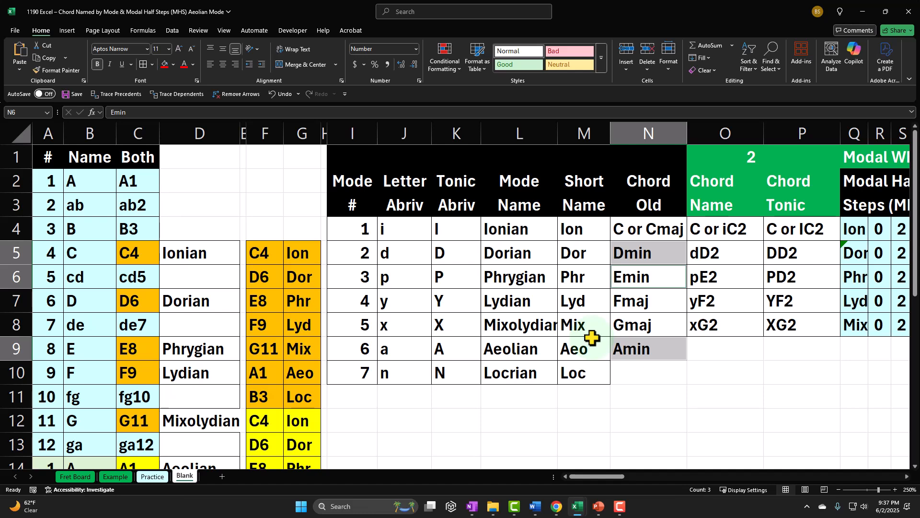
{"action": "left_click", "coordinate": [726, 341]}
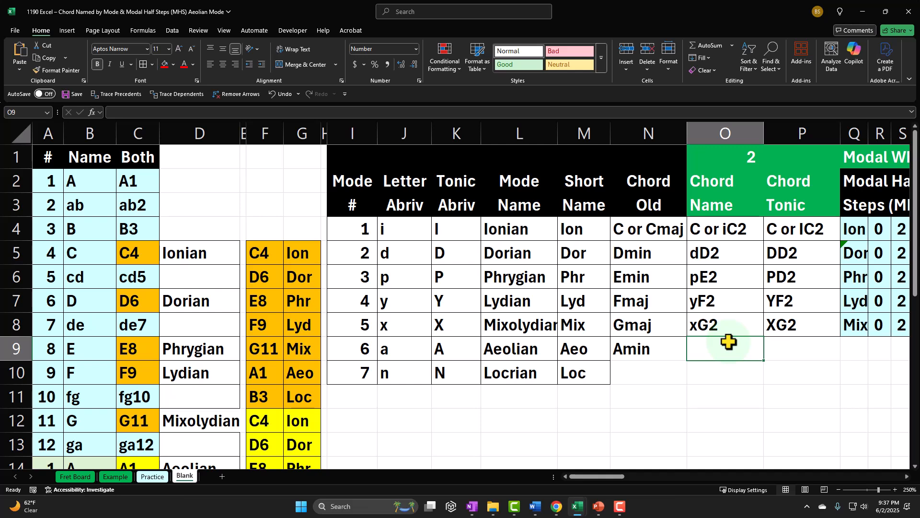
{"action": "type", "text": "aA2"}
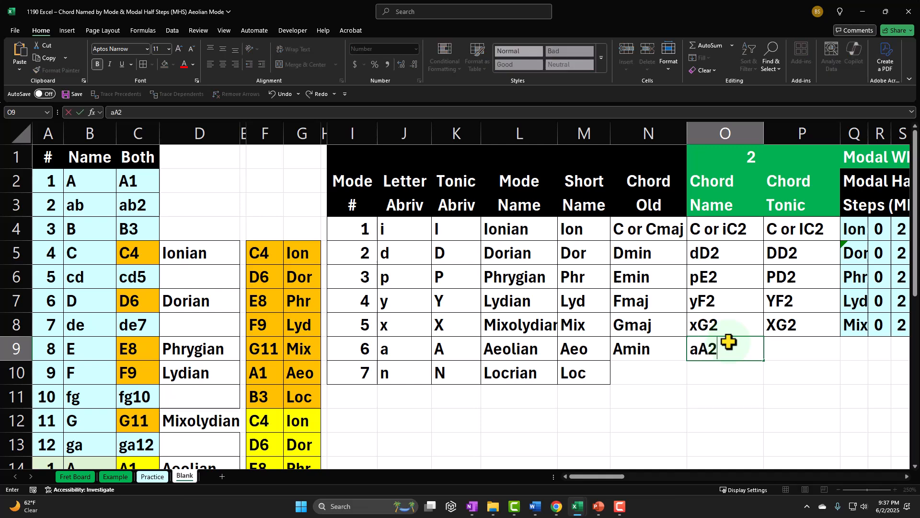
{"action": "key", "text": "Return"}
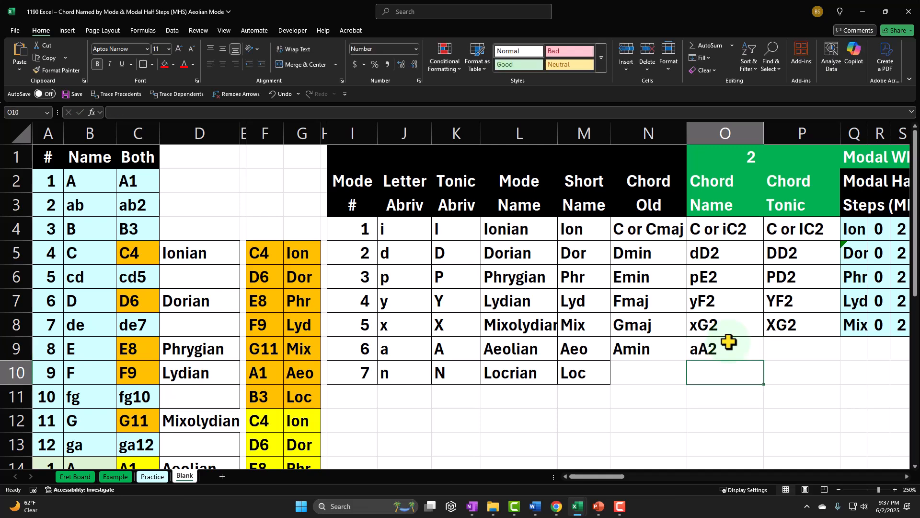
Enter AA2 as the Aeolian chord tonic in cell P9.
{"action": "key", "text": "Up"}
{"action": "key", "text": "Right"}
{"action": "type", "text": "A"}
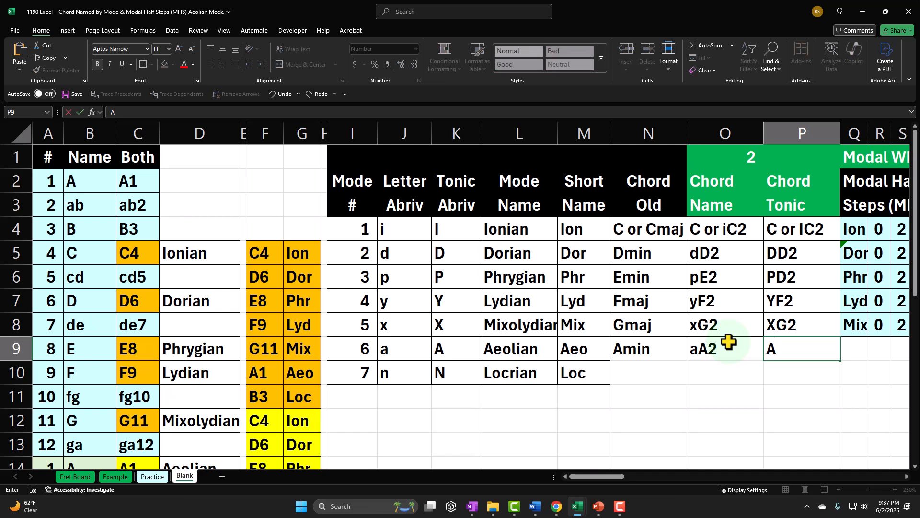
{"action": "type", "text": "A2"}
{"action": "key", "text": "Return"}
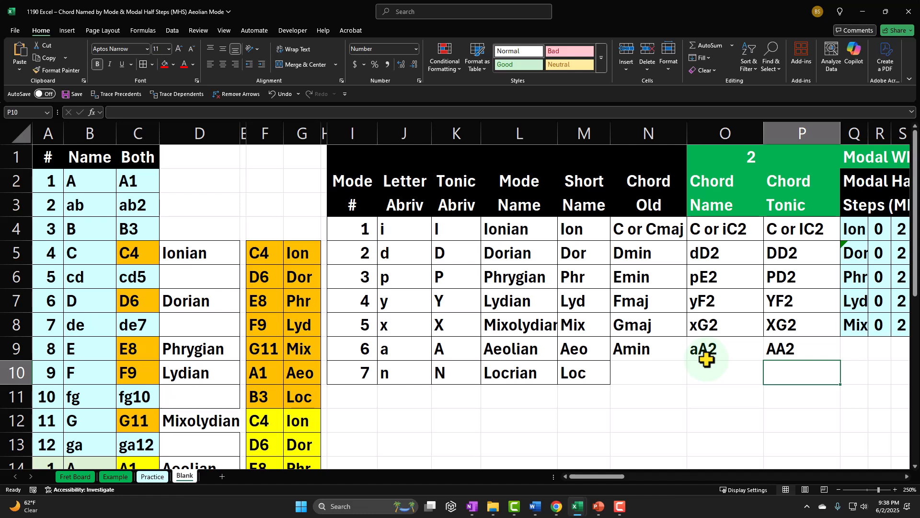
Highlight the Aeolian chord notes A1 Aeo, C4 Ion and E8 Phr together in the note list of columns F and G.
{"action": "scroll", "coordinate": [317, 345], "scroll_direction": "down", "scroll_amount": 1}
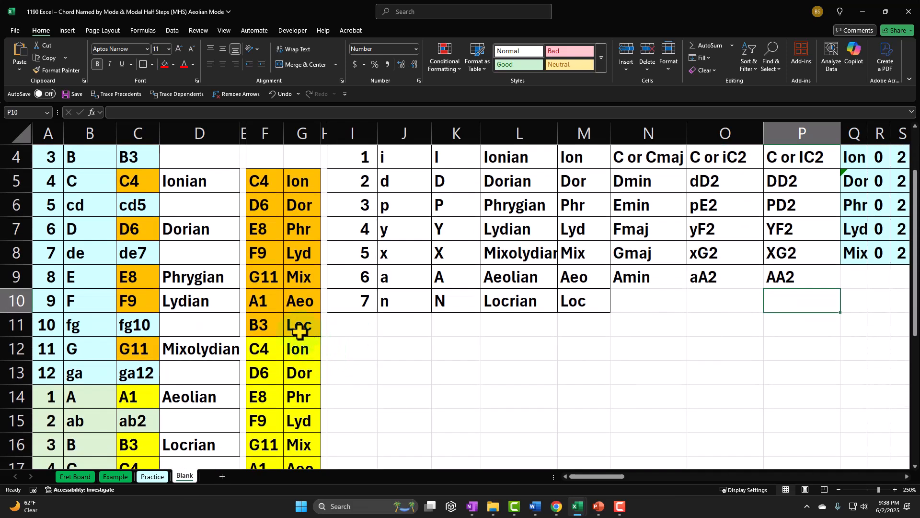
{"action": "left_click", "coordinate": [266, 301]}
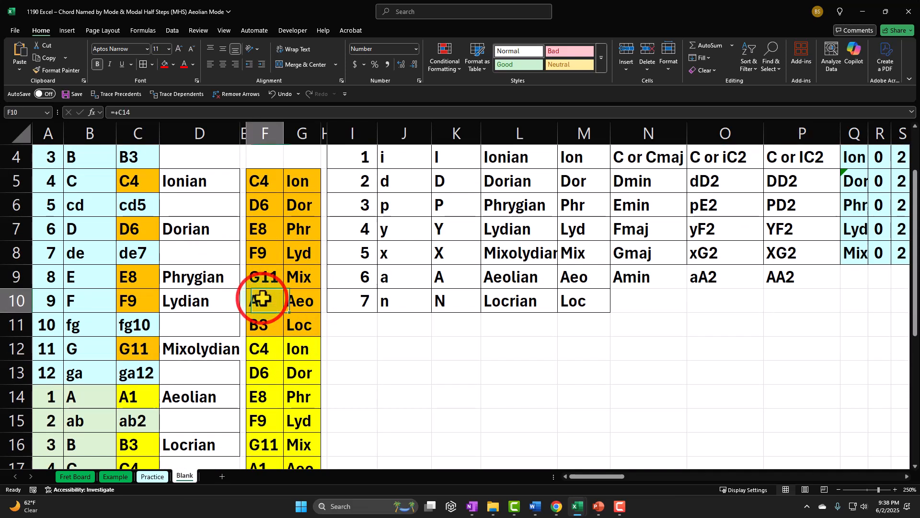
{"action": "key", "text": "shift+Right"}
{"action": "left_click_drag", "start_coordinate": [262, 353], "coordinate": [300, 355]}
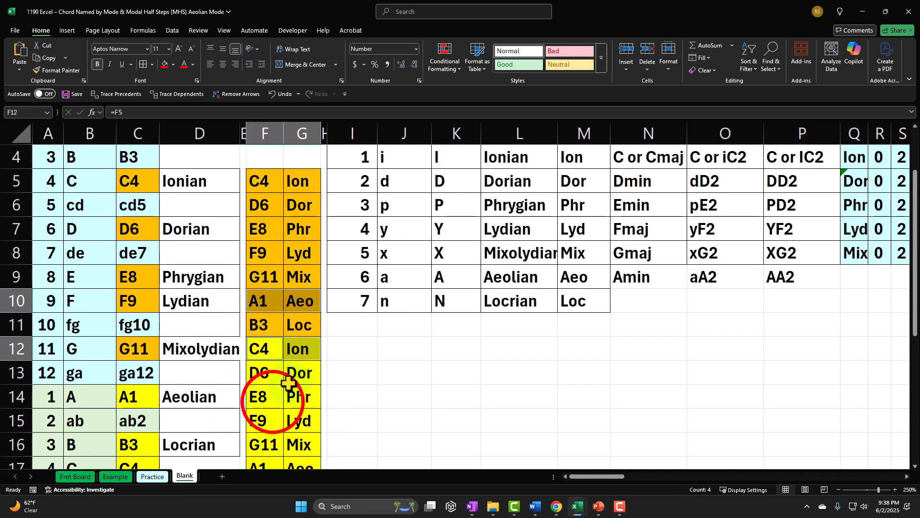
{"action": "left_click_drag", "start_coordinate": [273, 401], "coordinate": [297, 403]}
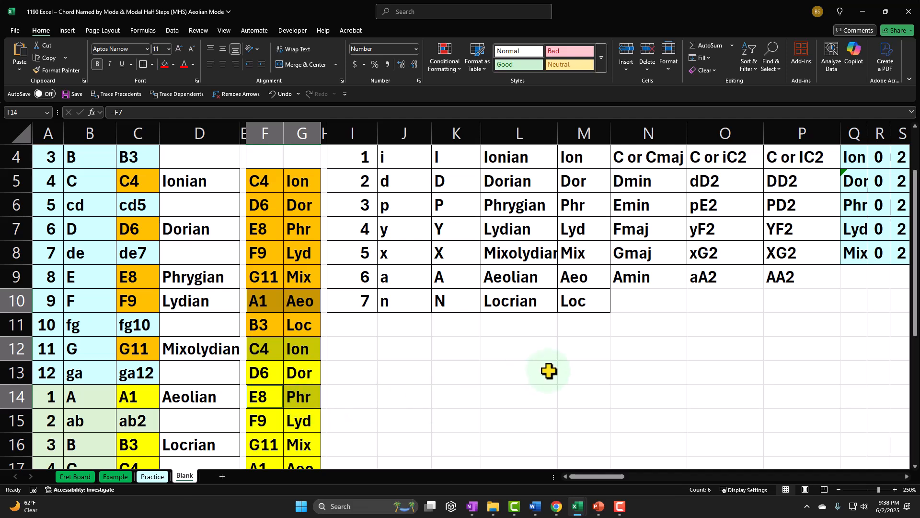
Link the Aeolian modal half steps label in cell Q9 to the short name Aeo in M9.
{"action": "scroll", "coordinate": [643, 355], "scroll_direction": "up", "scroll_amount": 1}
{"action": "left_click", "coordinate": [645, 349]}
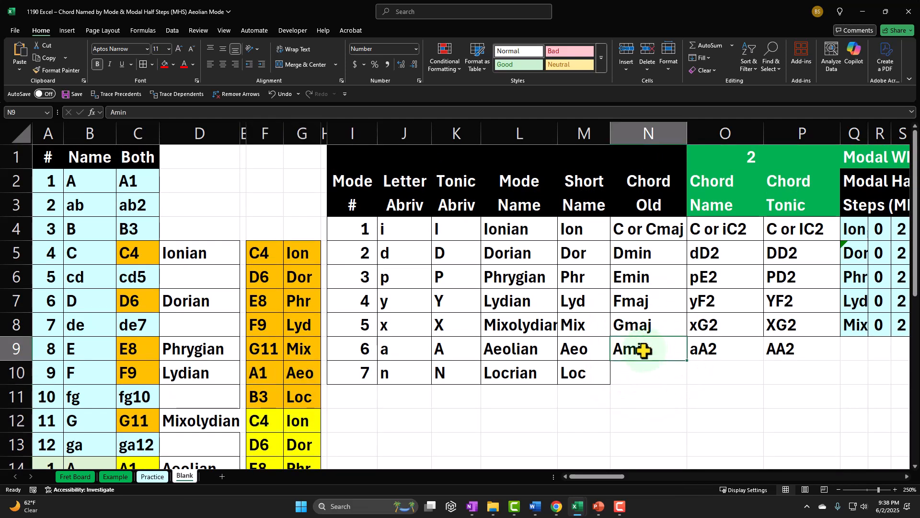
{"action": "key", "text": "Right"}
{"action": "key", "text": "Right"}
{"action": "key", "text": "Right"}
{"action": "key", "text": "Right"}
{"action": "key", "text": "Right"}
{"action": "key", "text": "Right"}
{"action": "key", "text": "Right"}
{"action": "key", "text": "Right"}
{"action": "key", "text": "Right"}
{"action": "key", "text": "Right"}
{"action": "key", "text": "Right"}
{"action": "key", "text": "Right"}
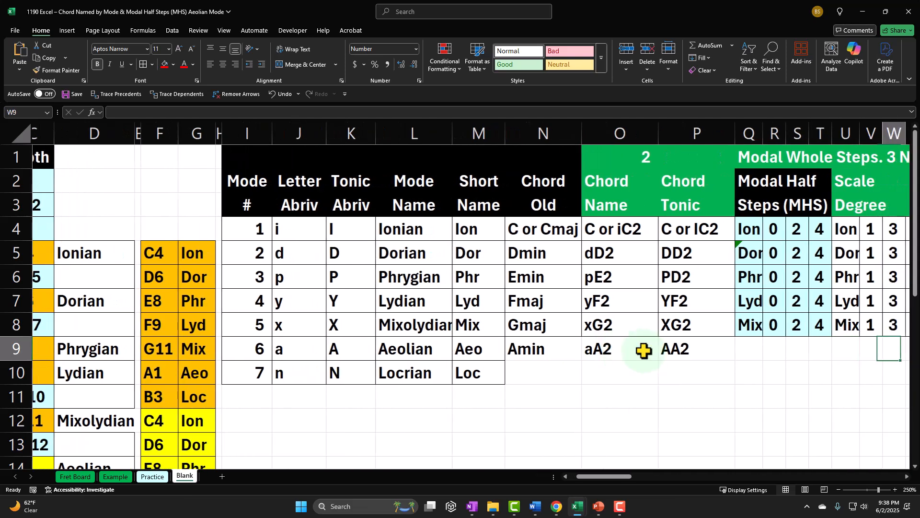
{"action": "key", "text": "Left"}
{"action": "key", "text": "Left"}
{"action": "key", "text": "Left"}
{"action": "key", "text": "Left"}
{"action": "key", "text": "Left"}
{"action": "key", "text": "Left"}
{"action": "key", "text": "Left"}
{"action": "key", "text": "Left"}
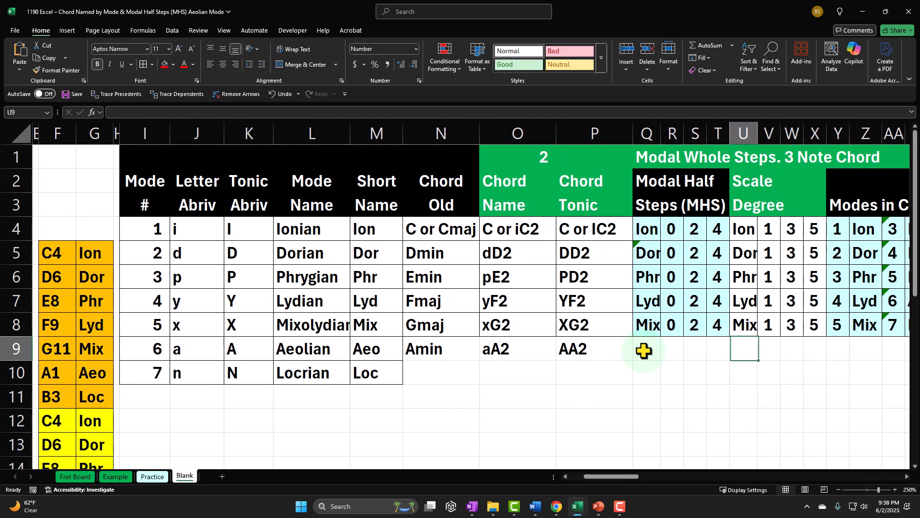
{"action": "key", "text": "Left"}
{"action": "type", "text": "="}
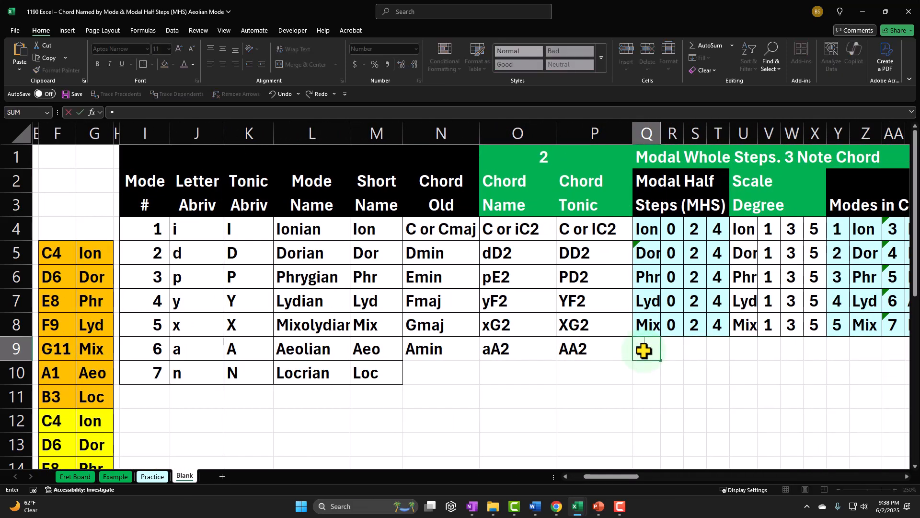
{"action": "key", "text": "Left"}
{"action": "key", "text": "Left"}
{"action": "key", "text": "Left"}
{"action": "key", "text": "Left"}
{"action": "key", "text": "Left"}
{"action": "key", "text": "Left"}
{"action": "key", "text": "Left"}
{"action": "key", "text": "Right"}
{"action": "key", "text": "Right"}
{"action": "key", "text": "Right"}
{"action": "key", "text": "Tab"}
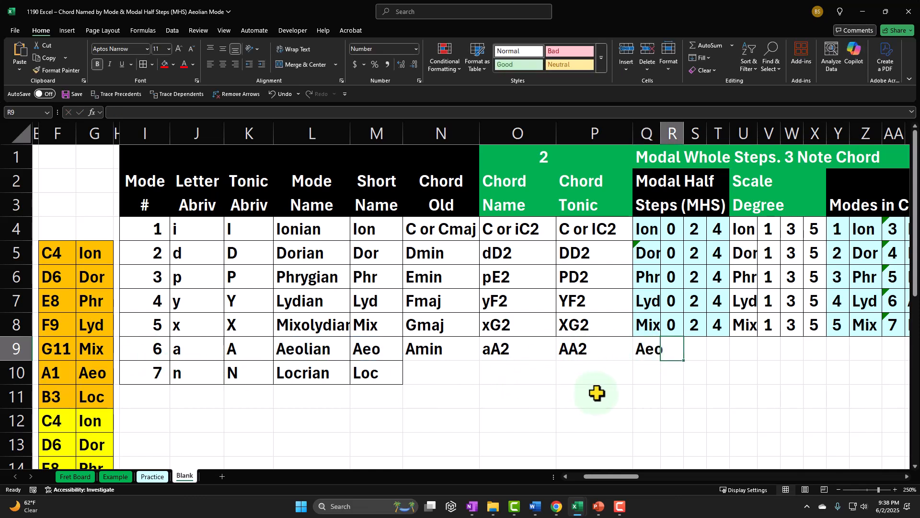
Enter the Aeolian modal half steps 0, 2 and 4 in cells R9 to T9.
{"action": "type", "text": "0"}
{"action": "key", "text": "Tab"}
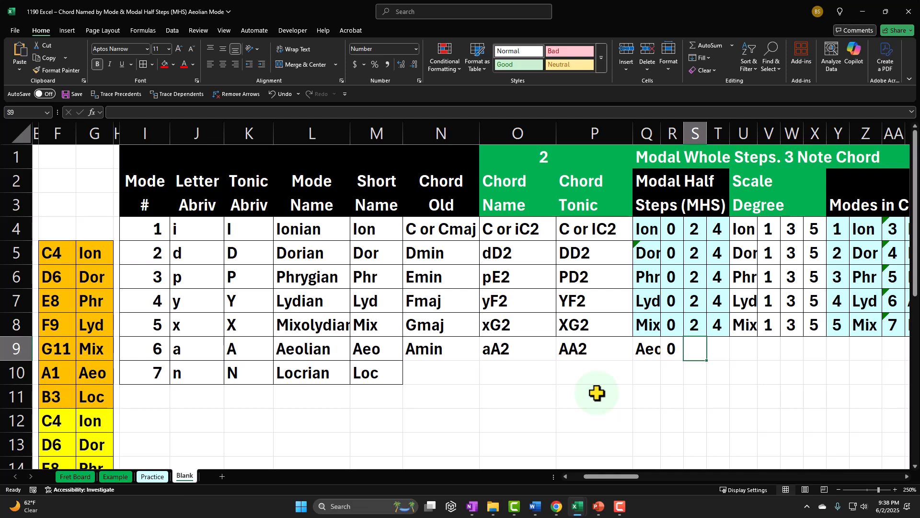
{"action": "key", "text": "Tab"}
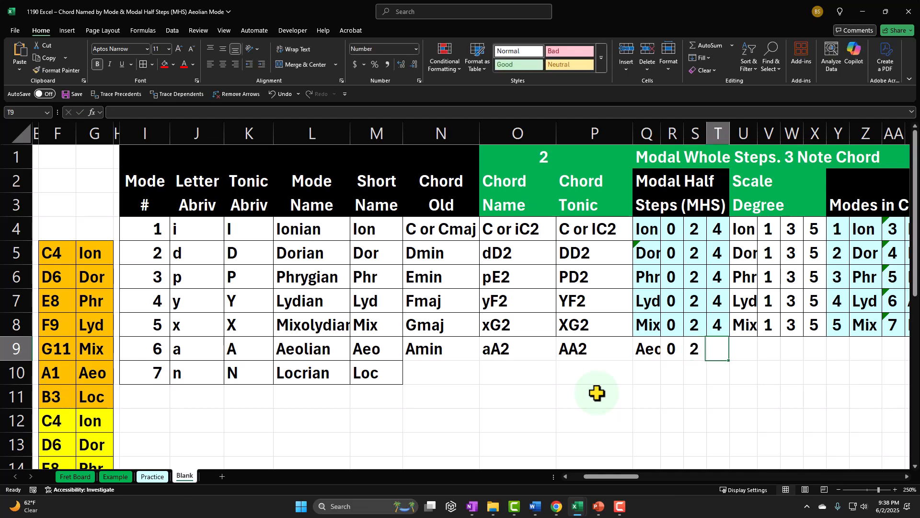
{"action": "type", "text": "4"}
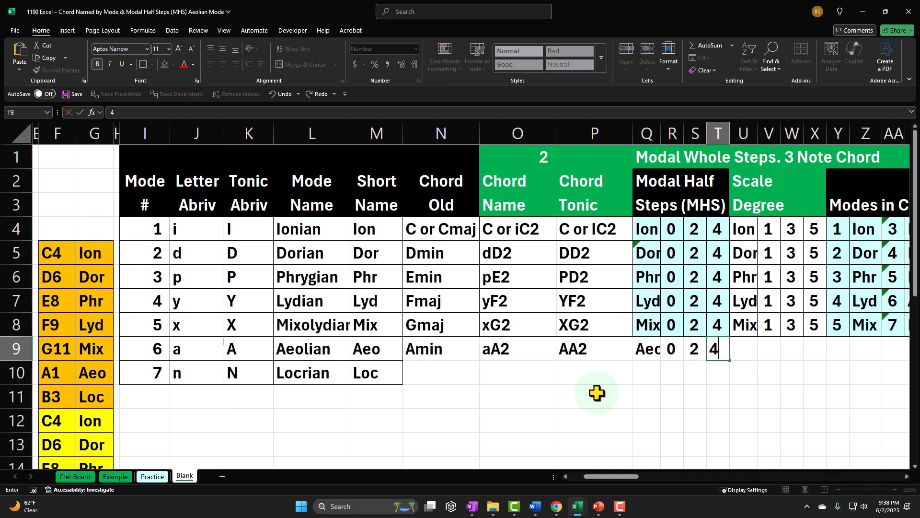
{"action": "key", "text": "Return"}
{"action": "key", "text": "Up"}
{"action": "key", "text": "Right"}
{"action": "key", "text": "Right"}
{"action": "key", "text": "Right"}
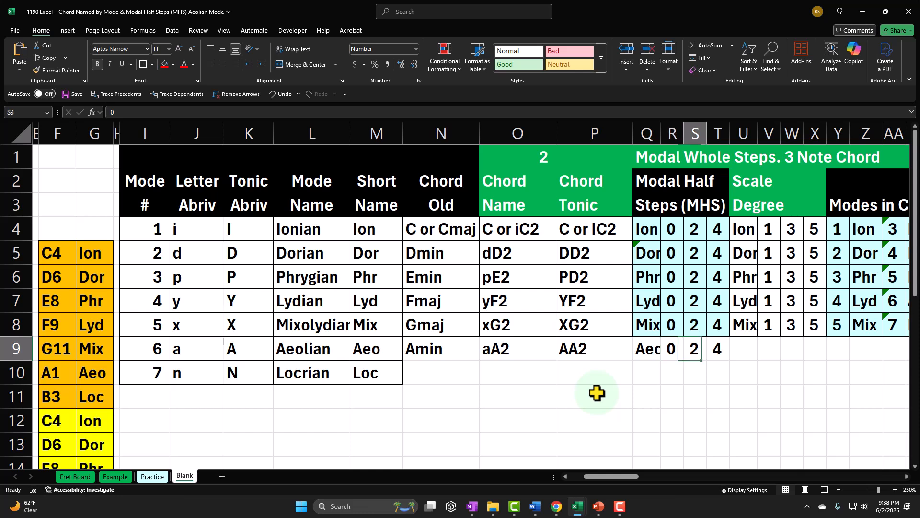
{"action": "key", "text": "Left"}
{"action": "key", "text": "Left"}
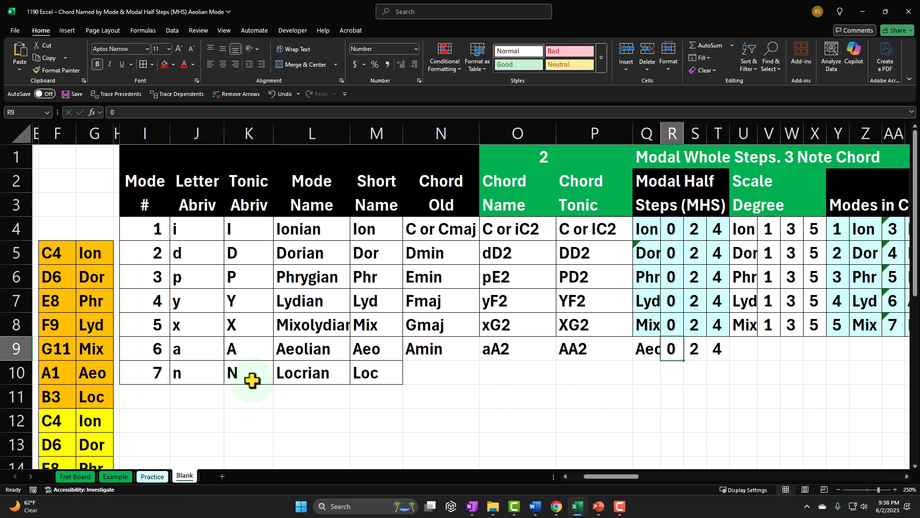
Link the scale degree label in U9 to the Aeo label in Q9, and enter 1 as the first degree in V9.
{"action": "left_click", "coordinate": [748, 349]}
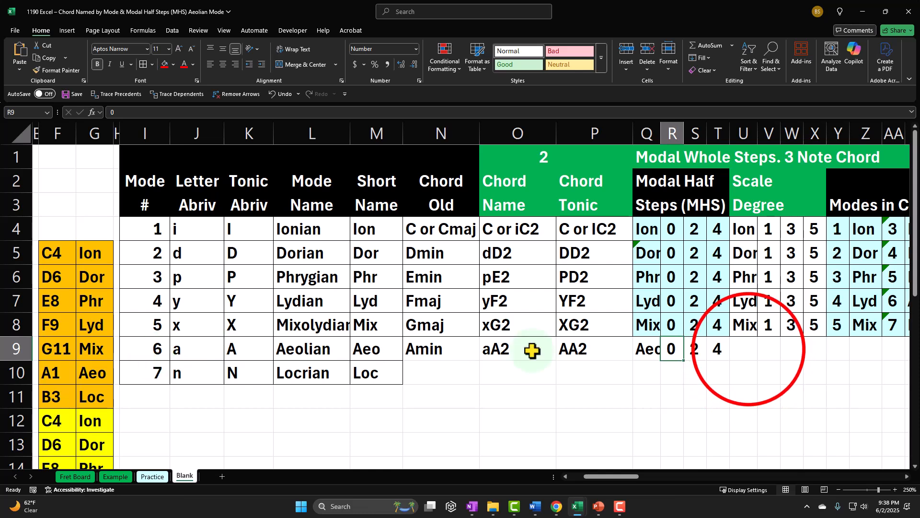
{"action": "type", "text": "="}
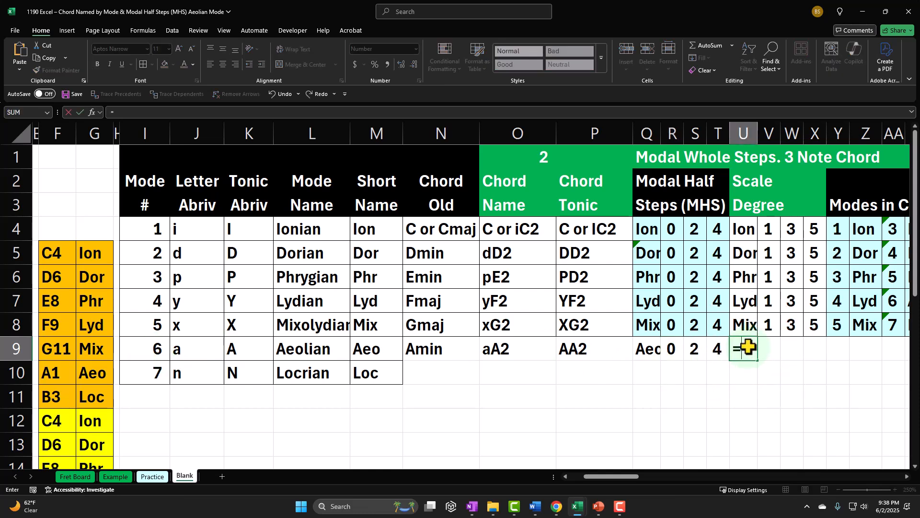
{"action": "key", "text": "Left"}
{"action": "key", "text": "Left"}
{"action": "key", "text": "Left"}
{"action": "key", "text": "Left"}
{"action": "key", "text": "Tab"}
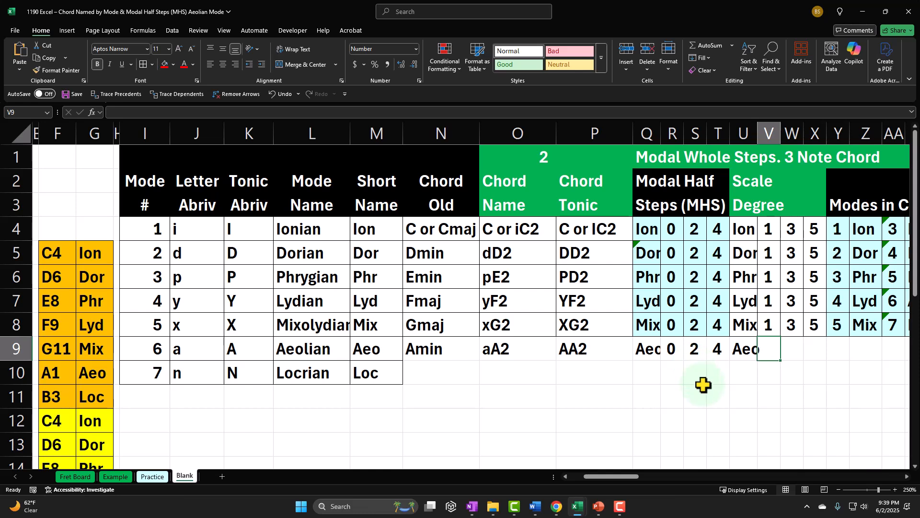
{"action": "type", "text": "1"}
{"action": "key", "text": "Tab"}
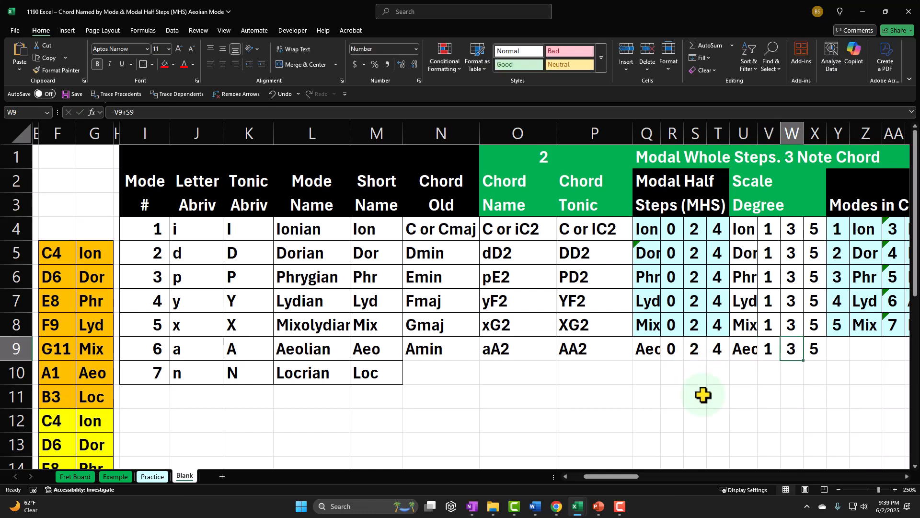
Clear the automatically filled cells W9 and X9, and enter the formula =V9+S9 in W9.
{"action": "left_click_drag", "start_coordinate": [790, 355], "coordinate": [814, 346]}
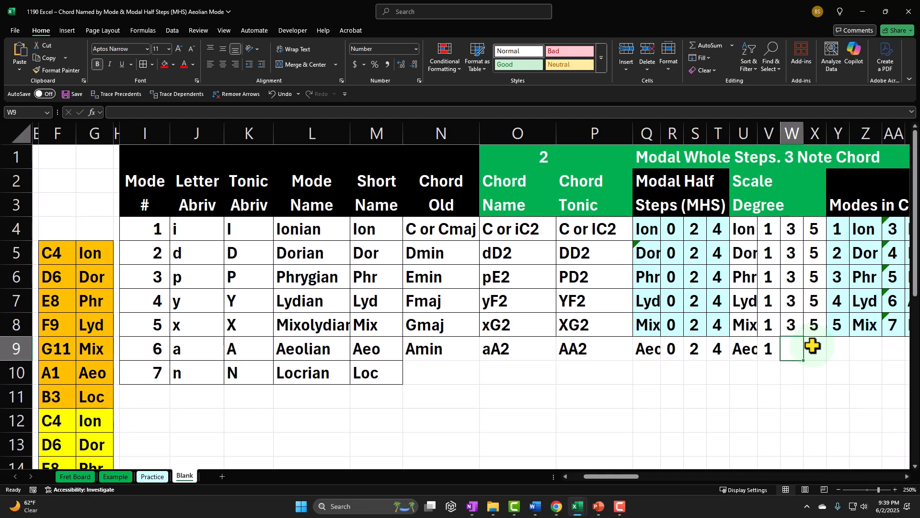
{"action": "type", "text": "="}
{"action": "key", "text": "Left"}
{"action": "type", "text": "+"}
{"action": "key", "text": "Left"}
{"action": "key", "text": "Left"}
{"action": "key", "text": "Left"}
{"action": "key", "text": "Left"}
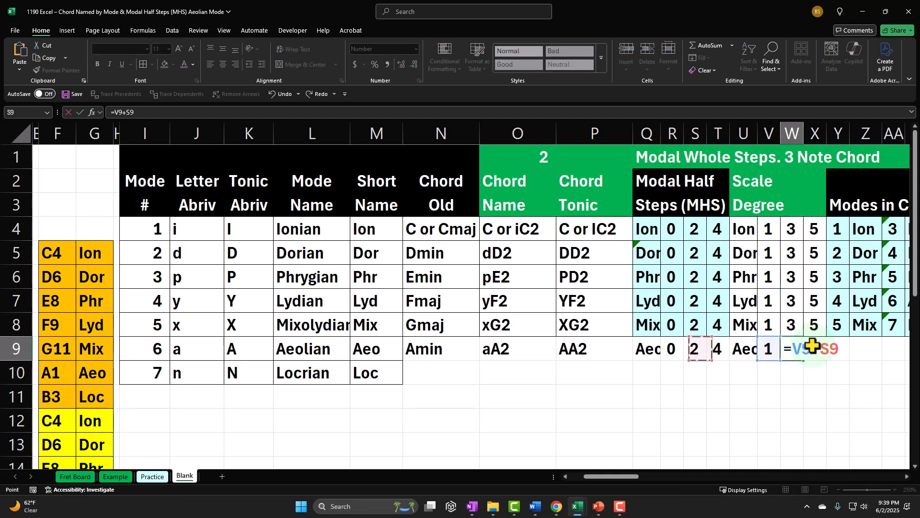
{"action": "key", "text": "Tab"}
Enter the formula +V9+T9 in X9 for the last Aeolian scale degree.
{"action": "type", "text": "+"}
{"action": "key", "text": "Left"}
{"action": "key", "text": "Left"}
{"action": "type", "text": "+"}
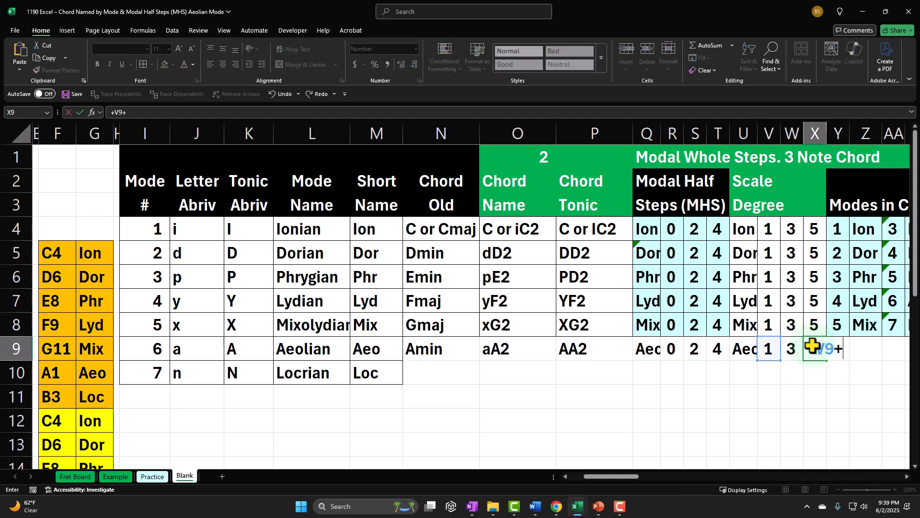
{"action": "key", "text": "Left"}
{"action": "key", "text": "Left"}
{"action": "key", "text": "Left"}
{"action": "key", "text": "Left"}
{"action": "key", "text": "Return"}
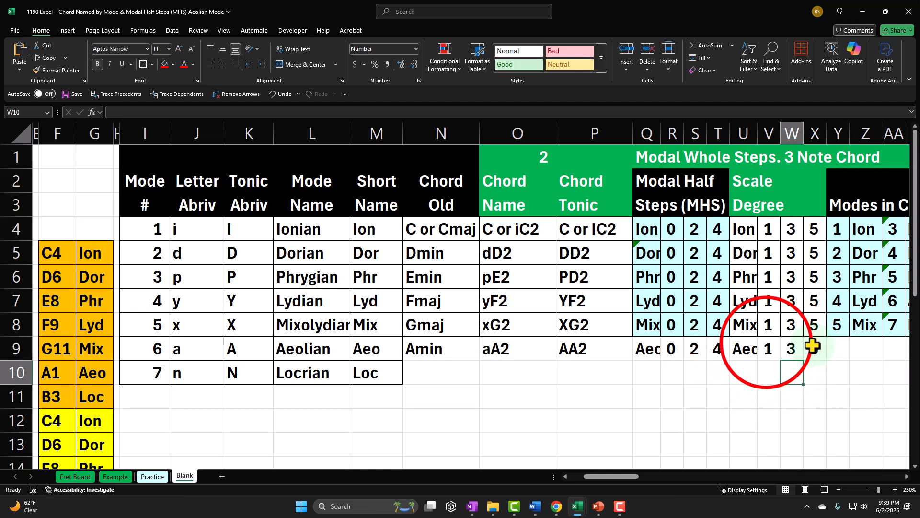
Review the Aeolian scale degree cells V9 to X9 one by one, up to the start of the Modes in Chord block.
{"action": "left_click", "coordinate": [767, 348]}
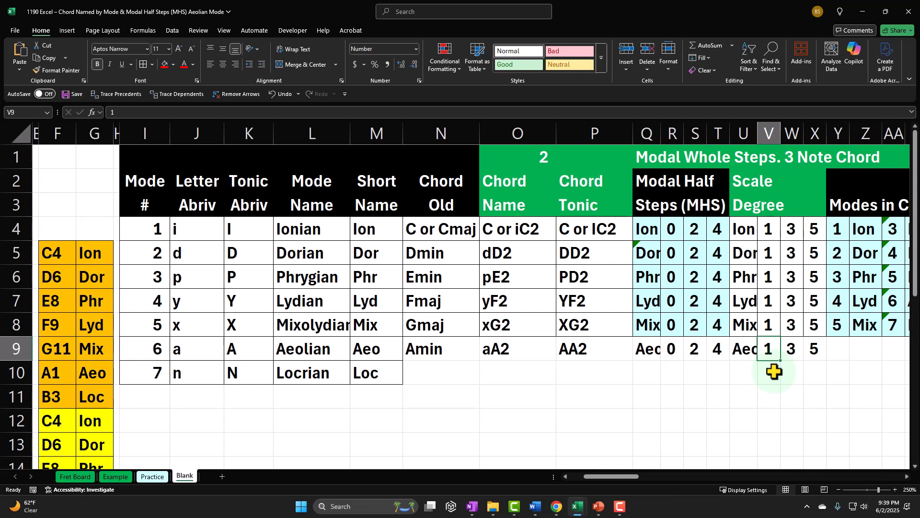
{"action": "key", "text": "Right"}
{"action": "key", "text": "Right"}
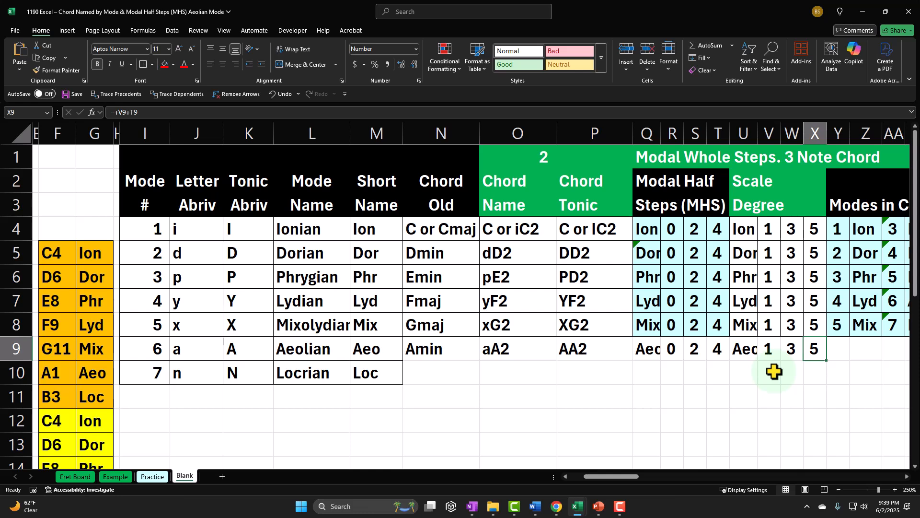
{"action": "key", "text": "Left"}
{"action": "key", "text": "Left"}
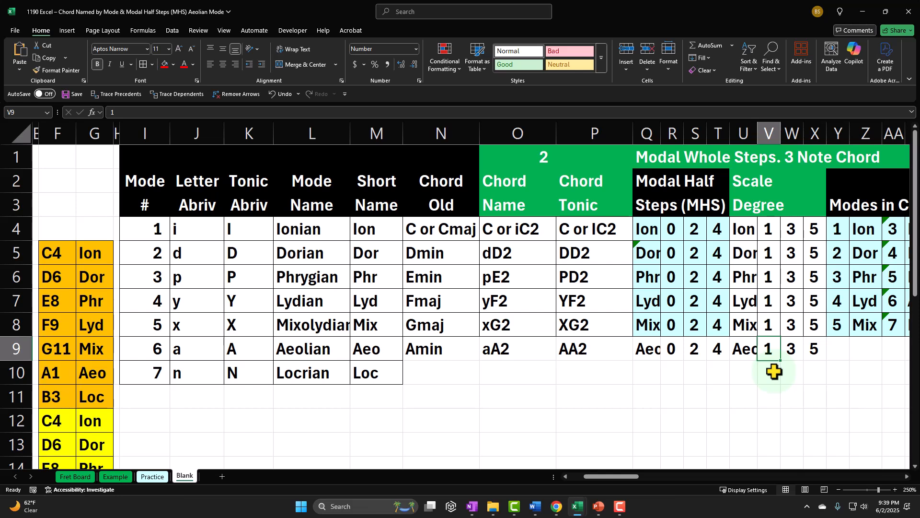
{"action": "key", "text": "Right"}
{"action": "key", "text": "Right"}
{"action": "key", "text": "Right"}
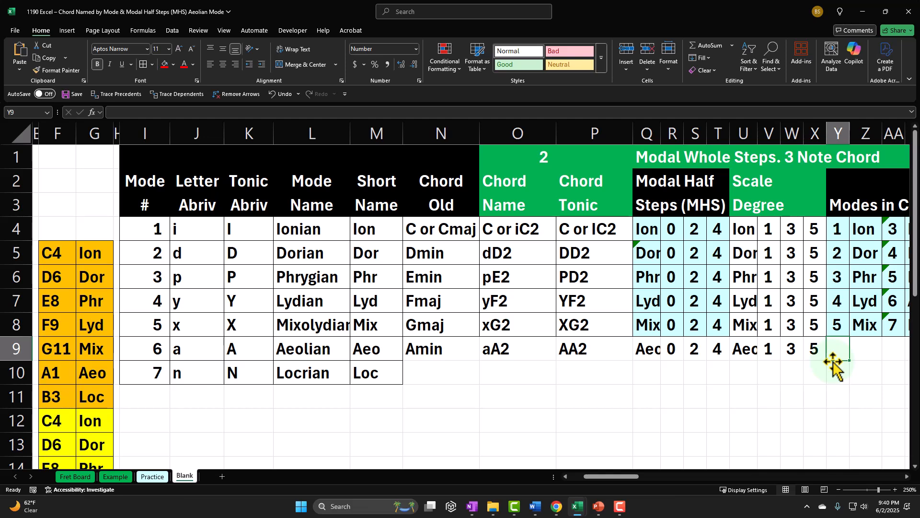
Link Y9, the first Modes in Chord entry for Aeolian, to the mode number in I9 and go through the rest of the block's row.
{"action": "type", "text": "="}
{"action": "key", "text": "Left"}
{"action": "key", "text": "Left"}
{"action": "key", "text": "Left"}
{"action": "key", "text": "Left"}
{"action": "key", "text": "Left"}
{"action": "key", "text": "Left"}
{"action": "key", "text": "Left"}
{"action": "key", "text": "Left"}
{"action": "key", "text": "Left"}
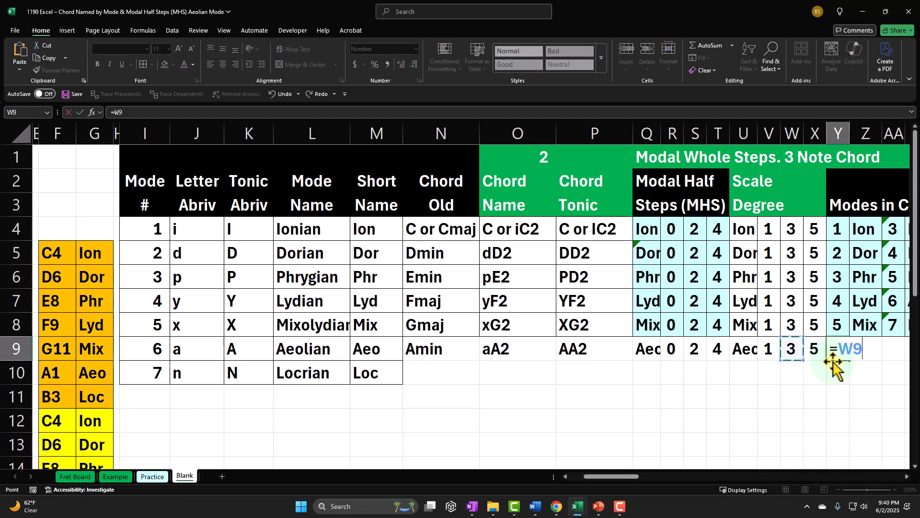
{"action": "key", "text": "Left"}
{"action": "key", "text": "Left"}
{"action": "key", "text": "Left"}
{"action": "key", "text": "Left"}
{"action": "key", "text": "Left"}
{"action": "key", "text": "Left"}
{"action": "key", "text": "Left"}
{"action": "key", "text": "Tab"}
{"action": "key", "text": "Tab"}
{"action": "key", "text": "Tab"}
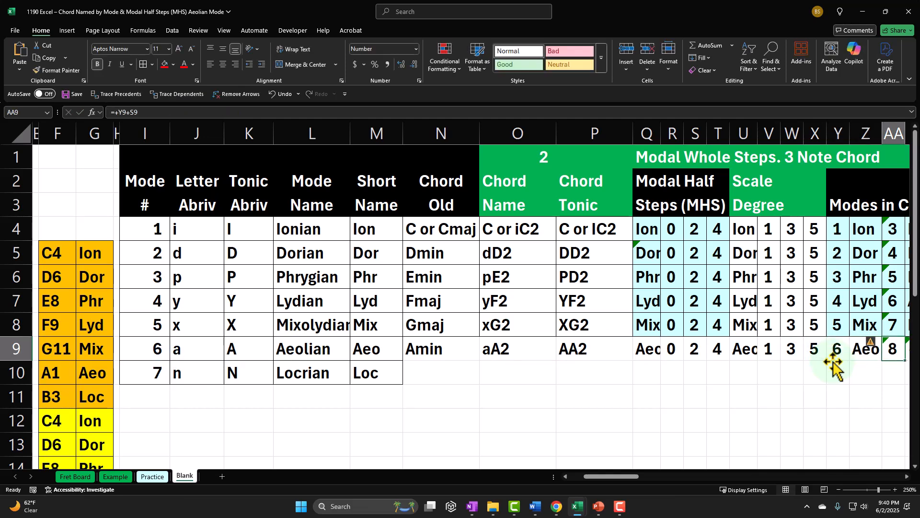
{"action": "key", "text": "Tab"}
{"action": "key", "text": "Tab"}
{"action": "key", "text": "Tab"}
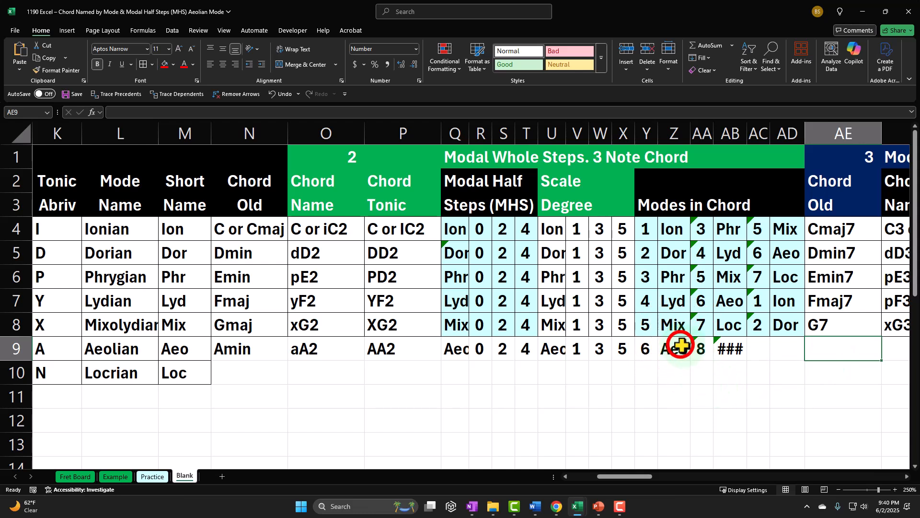
Clear the automatically filled Aeolian Modes in Chord cells Z9 to AB9.
{"action": "left_click_drag", "start_coordinate": [678, 346], "coordinate": [730, 352]}
{"action": "key", "text": "Delete"}
{"action": "key", "text": "Down"}
{"action": "key", "text": "Right"}
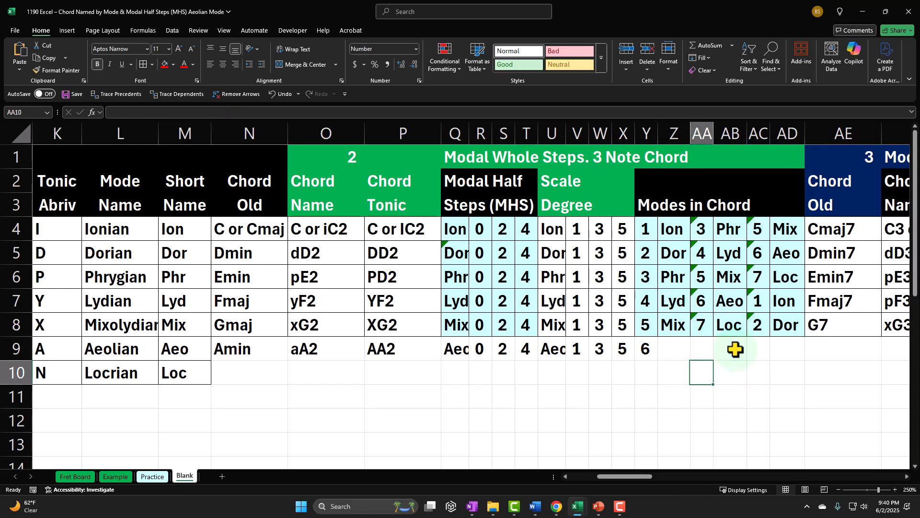
Enter the formula =Y9+S9 in AA9 for the second mode number in the Aeolian chord.
{"action": "key", "text": "Up"}
{"action": "key", "text": "Up"}
{"action": "key", "text": "Down"}
{"action": "type", "text": "="}
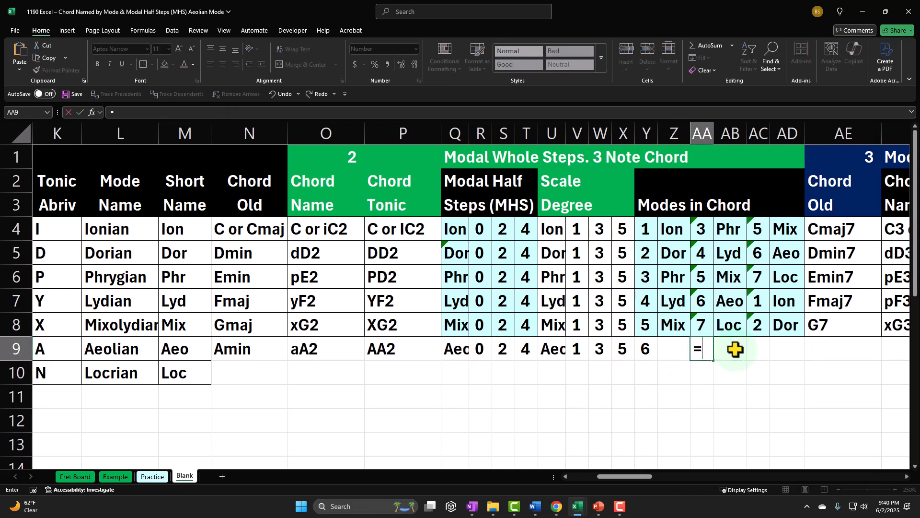
{"action": "key", "text": "Left"}
{"action": "key", "text": "Left"}
{"action": "type", "text": "+"}
{"action": "key", "text": "Left"}
{"action": "key", "text": "Left"}
{"action": "key", "text": "Left"}
{"action": "key", "text": "Left"}
{"action": "key", "text": "Left"}
{"action": "key", "text": "Left"}
{"action": "key", "text": "Left"}
{"action": "key", "text": "Left"}
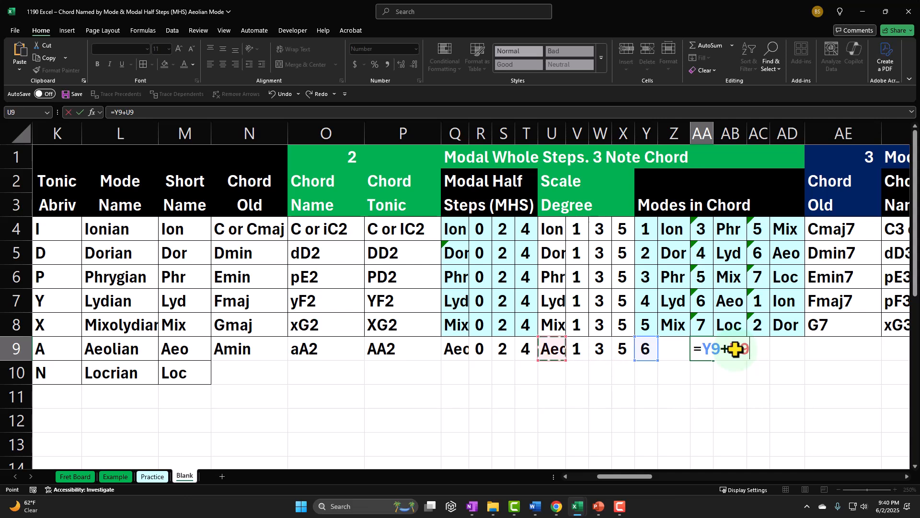
{"action": "key", "text": "Tab"}
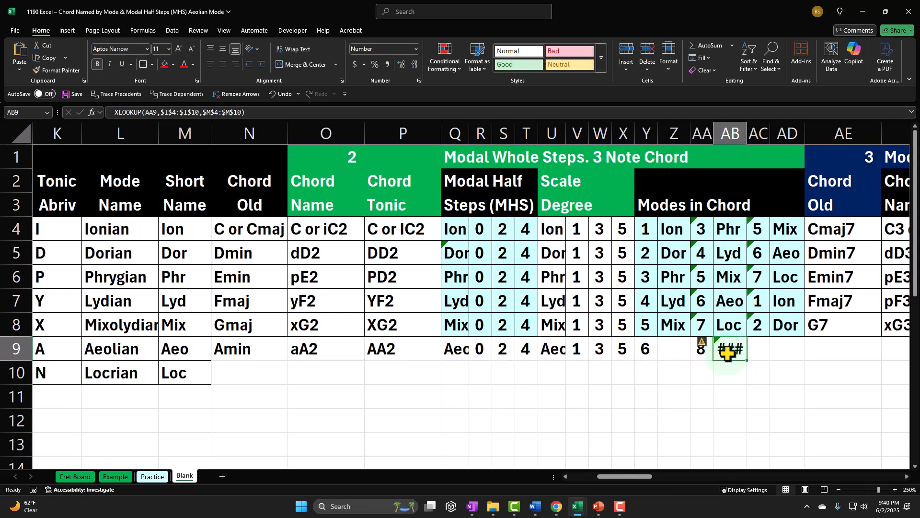
Clear the automatically filled AB9 and extend the AA9 formula to =Y9+S9-7.
{"action": "left_click", "coordinate": [727, 353]}
{"action": "double_click", "coordinate": [700, 349]}
{"action": "left_click", "coordinate": [751, 348]}
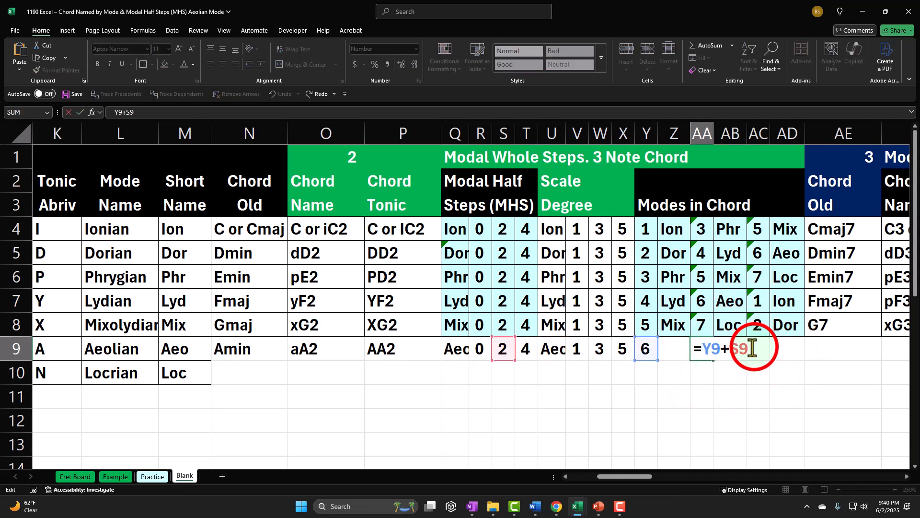
{"action": "type", "text": "-7"}
{"action": "key", "text": "Return"}
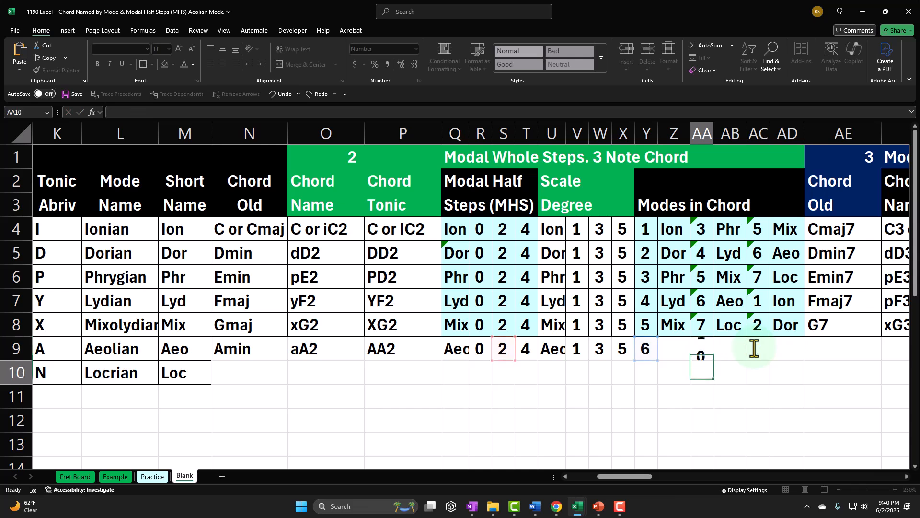
Enter the formula =Y9+T9-7 in AC9 for the third mode number in the Aeolian chord.
{"action": "key", "text": "Up"}
{"action": "key", "text": "Left"}
{"action": "key", "text": "Left"}
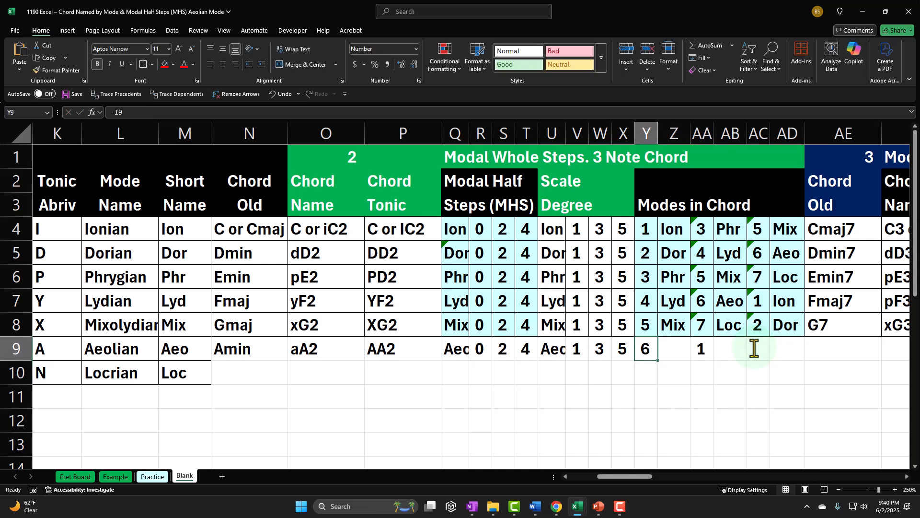
{"action": "key", "text": "Right"}
{"action": "key", "text": "Right"}
{"action": "key", "text": "Right"}
{"action": "key", "text": "Right"}
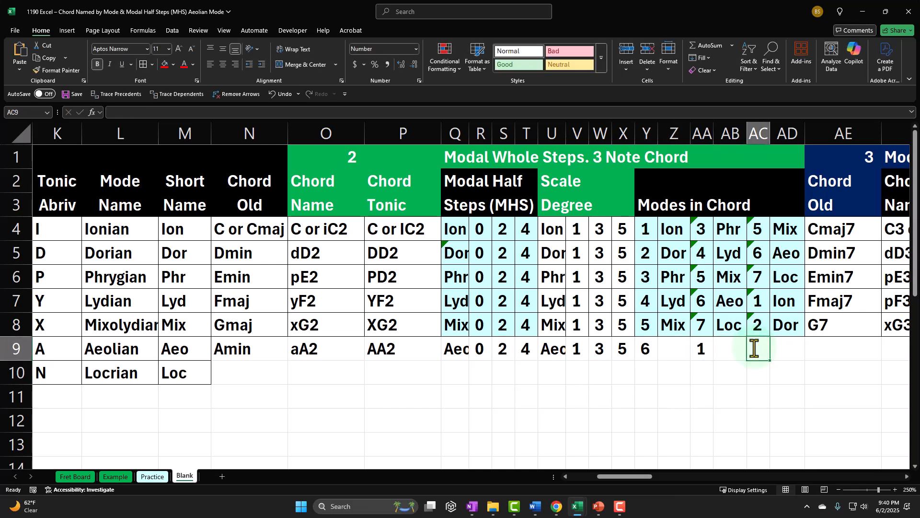
{"action": "type", "text": "="}
{"action": "key", "text": "Left"}
{"action": "key", "text": "Left"}
{"action": "key", "text": "Left"}
{"action": "key", "text": "Left"}
{"action": "type", "text": "+"}
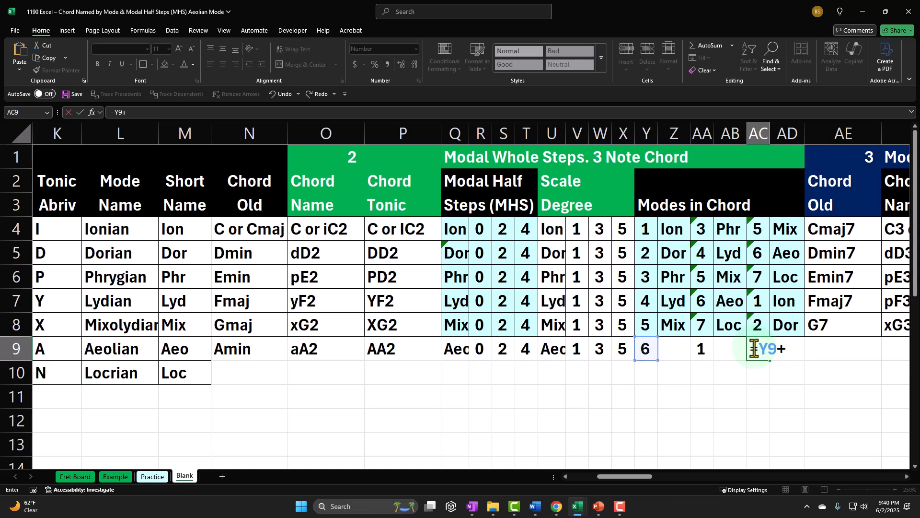
{"action": "key", "text": "Left"}
{"action": "key", "text": "Left"}
{"action": "key", "text": "Left"}
{"action": "key", "text": "Left"}
{"action": "key", "text": "Left"}
{"action": "key", "text": "Left"}
{"action": "key", "text": "Left"}
{"action": "key", "text": "Left"}
{"action": "key", "text": "Left"}
{"action": "type", "text": "-7"}
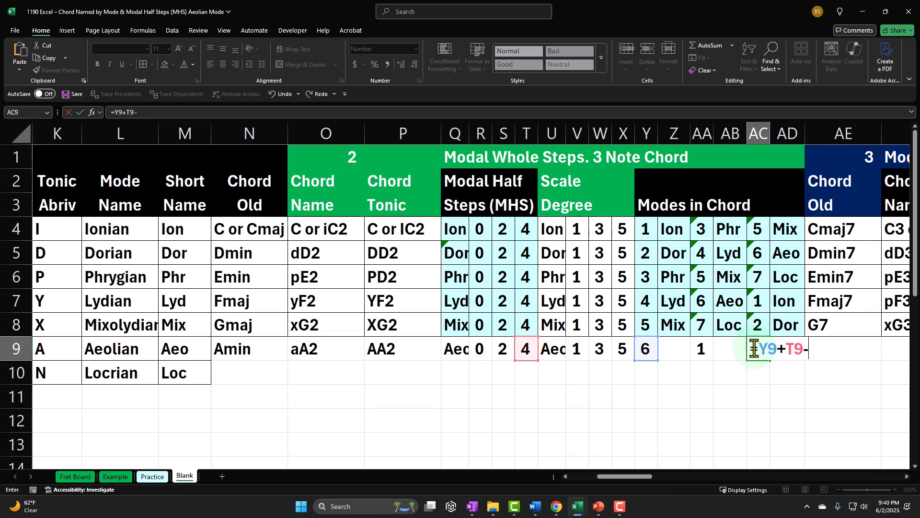
{"action": "key", "text": "Return"}
{"action": "left_click", "coordinate": [755, 349]}
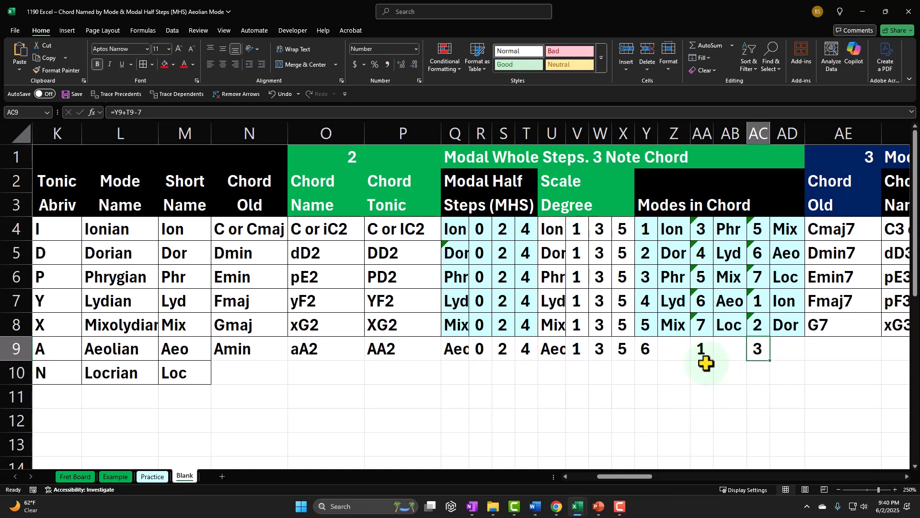
Copy the XLOOKUP mode name formula from Z8 into Z9, AB9 and AD9.
{"action": "left_click", "coordinate": [670, 327]}
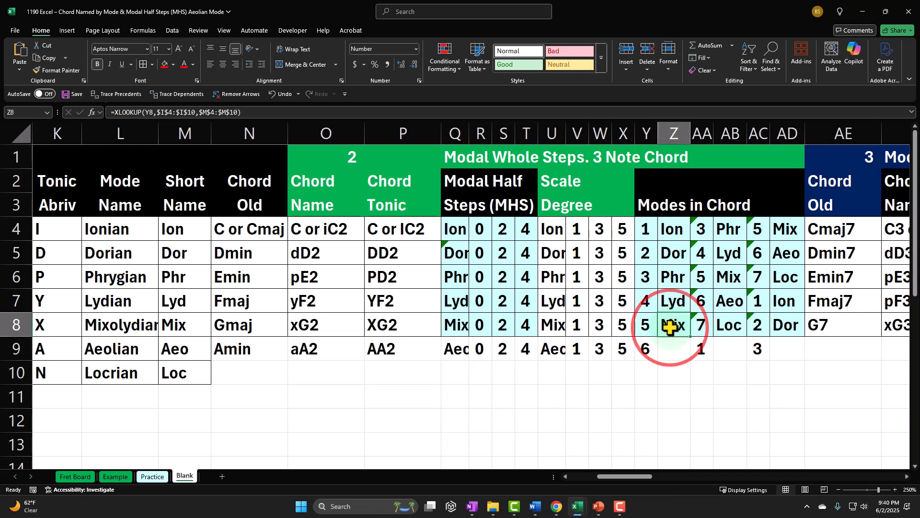
{"action": "key", "text": "ctrl+c"}
{"action": "left_click", "coordinate": [670, 347]}
{"action": "key", "text": "ctrl+v"}
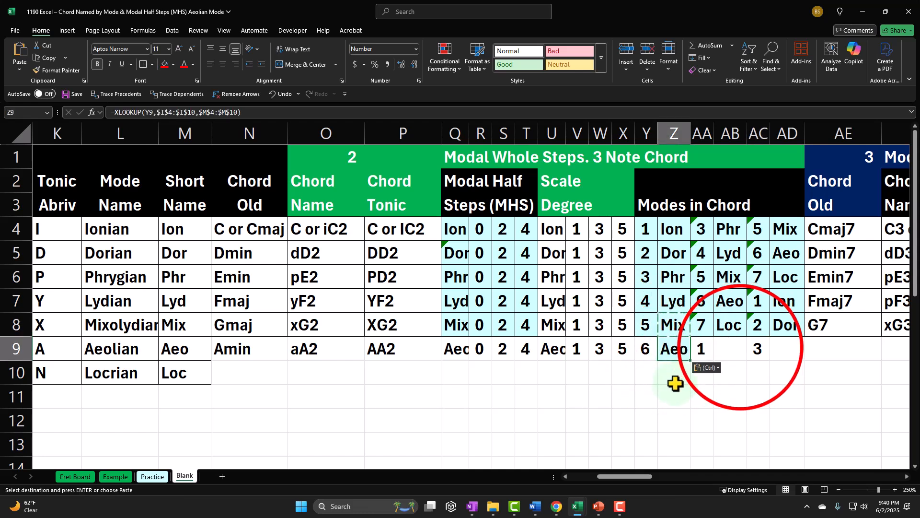
{"action": "left_click", "coordinate": [746, 353]}
{"action": "key", "text": "ctrl+v"}
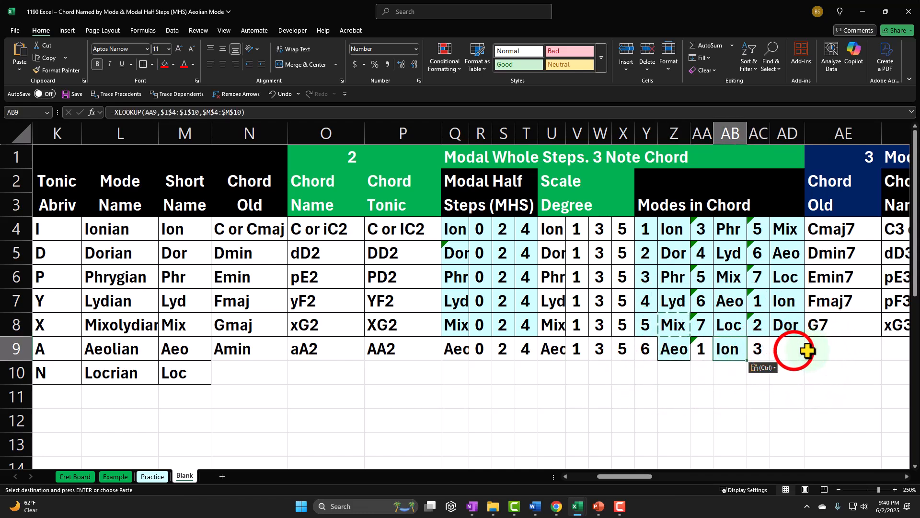
{"action": "left_click", "coordinate": [797, 350]}
{"action": "key", "text": "ctrl+v"}
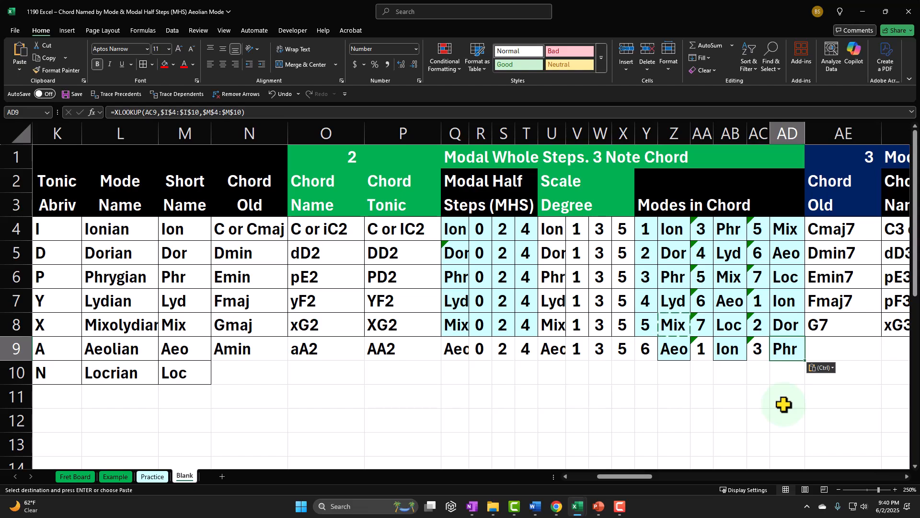
Apply borders and the recently used light blue fill to the Aeolian Modes in Chord cells Y9:AD9.
{"action": "left_click_drag", "start_coordinate": [646, 350], "coordinate": [777, 352]}
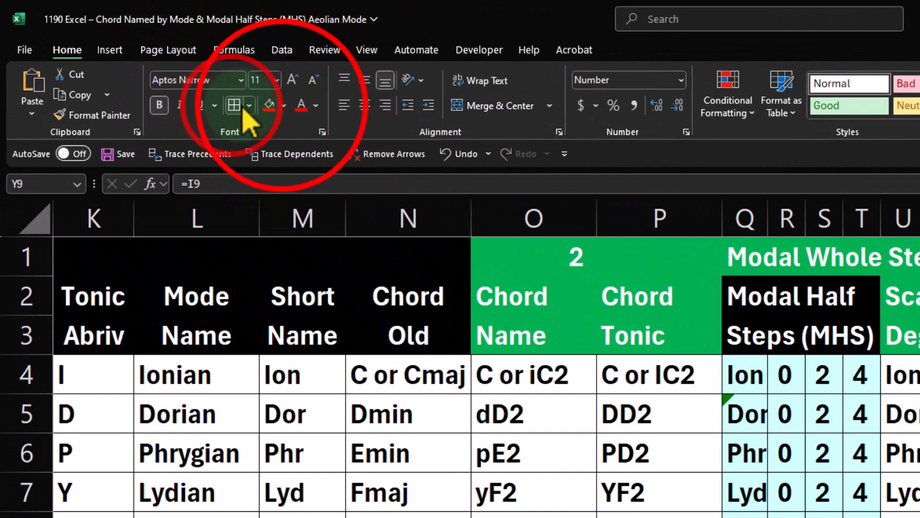
{"action": "left_click", "coordinate": [284, 106]}
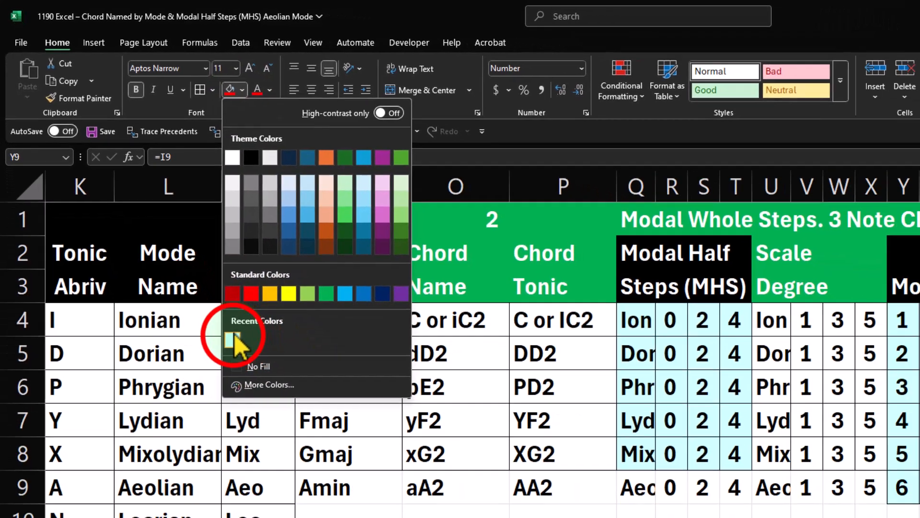
{"action": "left_click", "coordinate": [235, 343]}
Review the Aeolian Modes in Chord cells Y9 to AD9 one by one.
{"action": "left_click", "coordinate": [652, 355]}
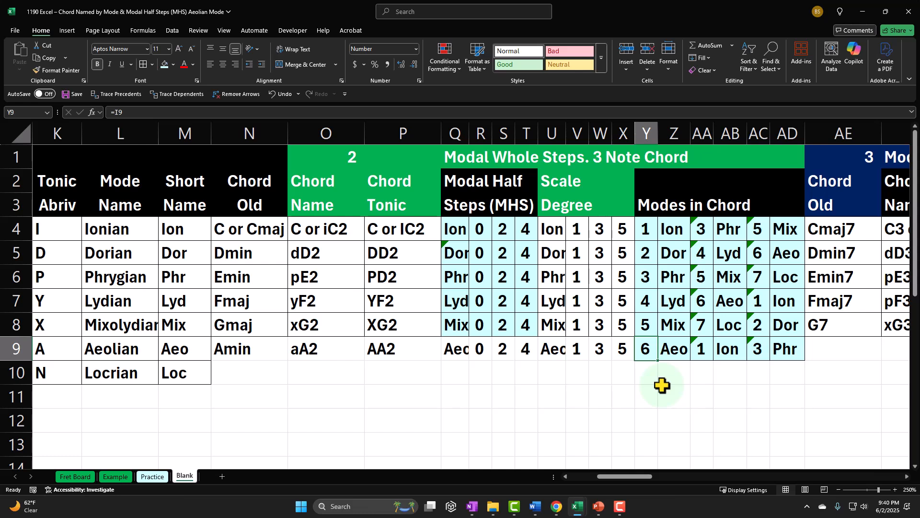
{"action": "key", "text": "Right"}
{"action": "key", "text": "Right"}
{"action": "key", "text": "Right"}
{"action": "key", "text": "Right"}
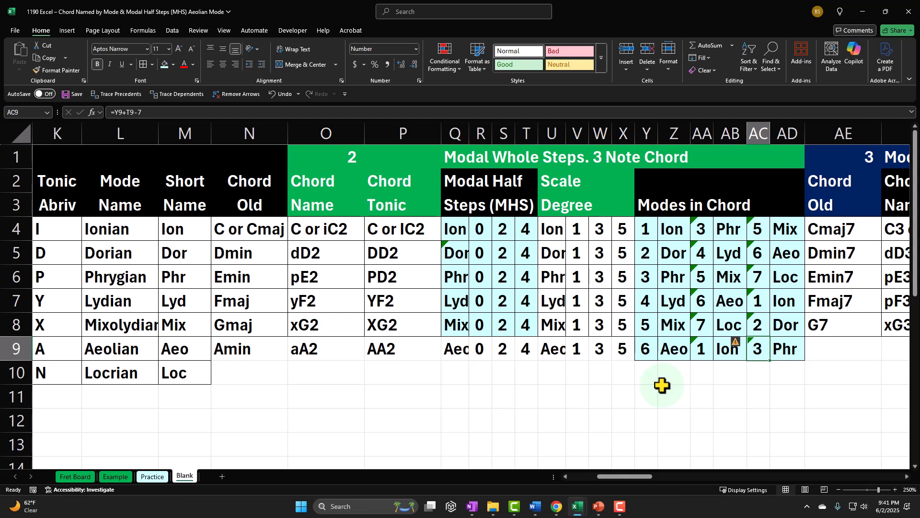
{"action": "key", "text": "Right"}
{"action": "key", "text": "Right"}
{"action": "key", "text": "Right"}
{"action": "key", "text": "Right"}
{"action": "key", "text": "Right"}
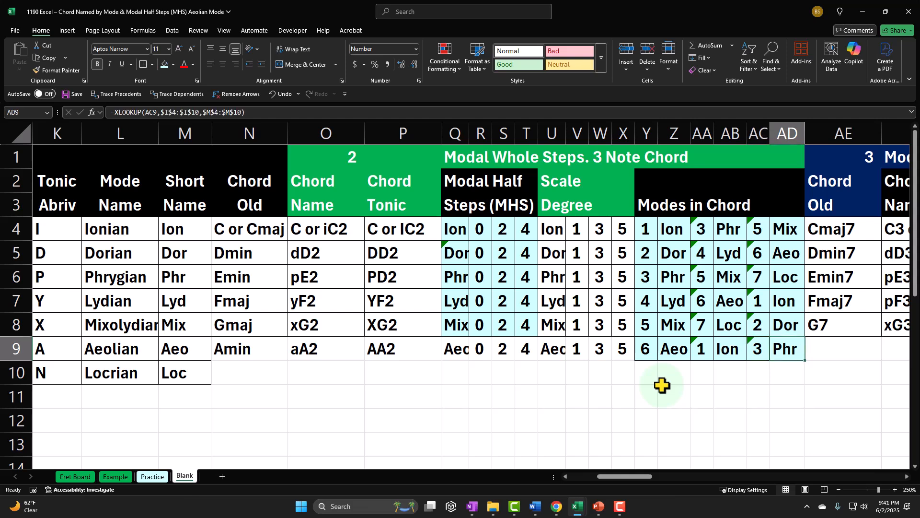
Look along row 9 of the 4 Note Chords block, from Chord Old through the Modal Half Steps and Scale Degree columns.
{"action": "key", "text": "Right"}
{"action": "key", "text": "Right"}
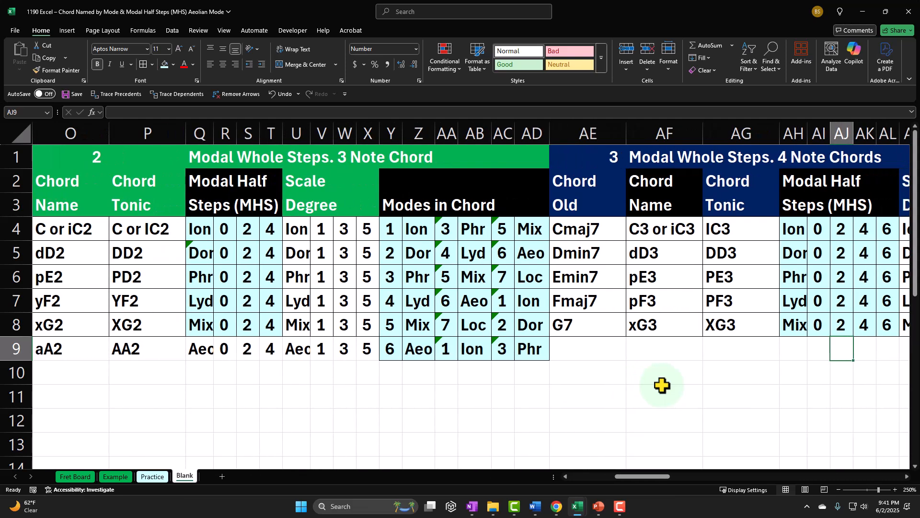
{"action": "key", "text": "Right"}
{"action": "key", "text": "Left"}
{"action": "key", "text": "Left"}
{"action": "key", "text": "Left"}
{"action": "key", "text": "Left"}
{"action": "key", "text": "Left"}
{"action": "key", "text": "Left"}
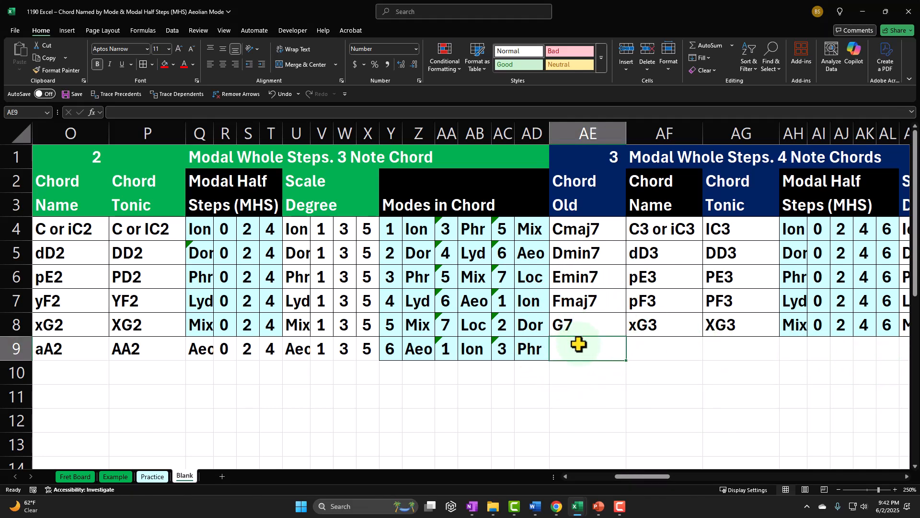
{"action": "key", "text": "Right"}
{"action": "key", "text": "Right"}
{"action": "key", "text": "Right"}
{"action": "key", "text": "Right"}
{"action": "key", "text": "Right"}
{"action": "key", "text": "Right"}
{"action": "key", "text": "Right"}
{"action": "key", "text": "Right"}
{"action": "key", "text": "Right"}
{"action": "key", "text": "Right"}
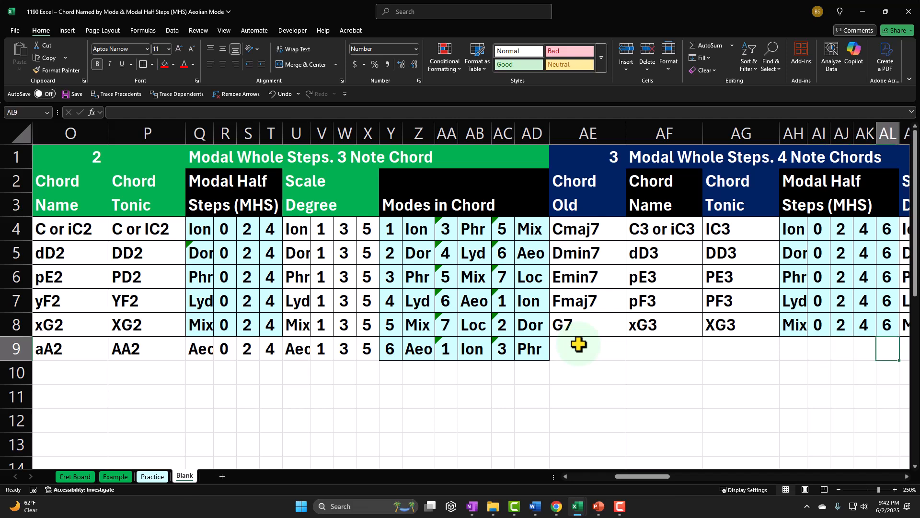
{"action": "key", "text": "Left"}
{"action": "key", "text": "Left"}
{"action": "key", "text": "Left"}
{"action": "key", "text": "Left"}
{"action": "key", "text": "Left"}
{"action": "key", "text": "Left"}
{"action": "key", "text": "Left"}
{"action": "key", "text": "Left"}
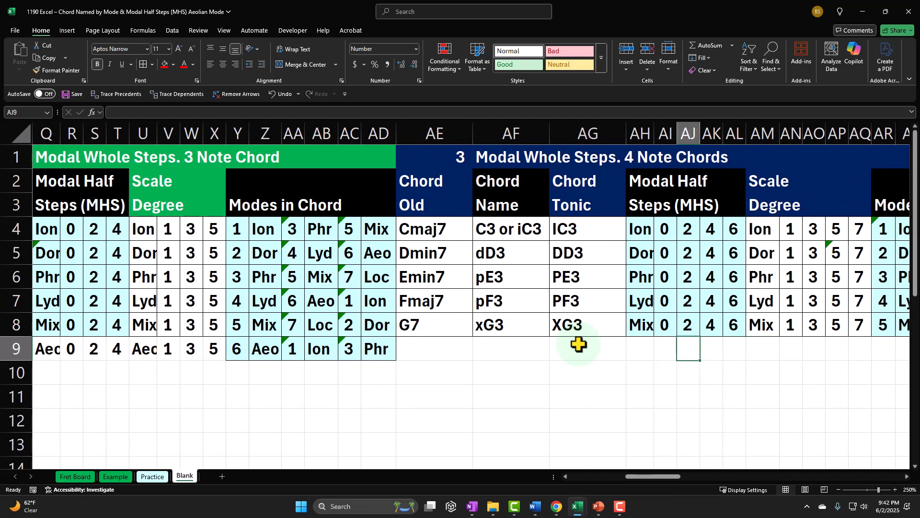
Enter Amin7 in AE9 as the old Aeolian four-note chord name.
{"action": "key", "text": "Left"}
{"action": "key", "text": "Left"}
{"action": "type", "text": "A"}
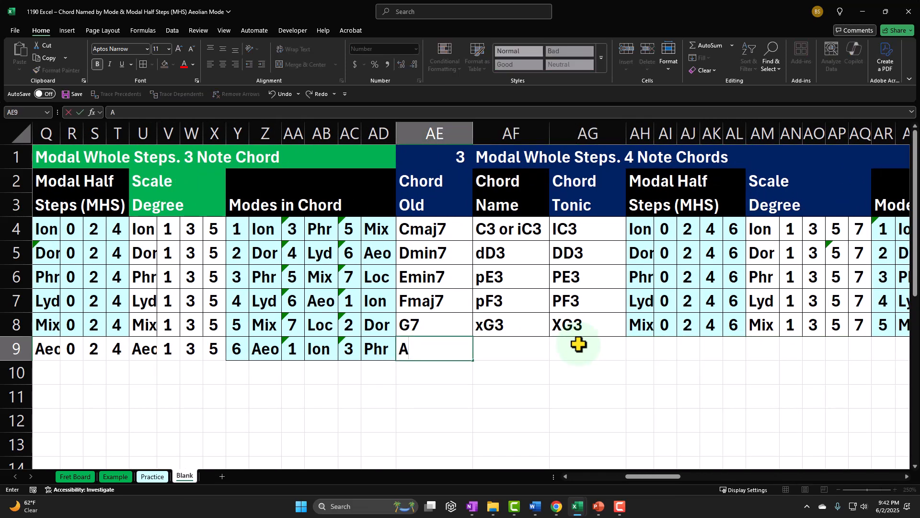
{"action": "type", "text": "min7"}
{"action": "key", "text": "Return"}
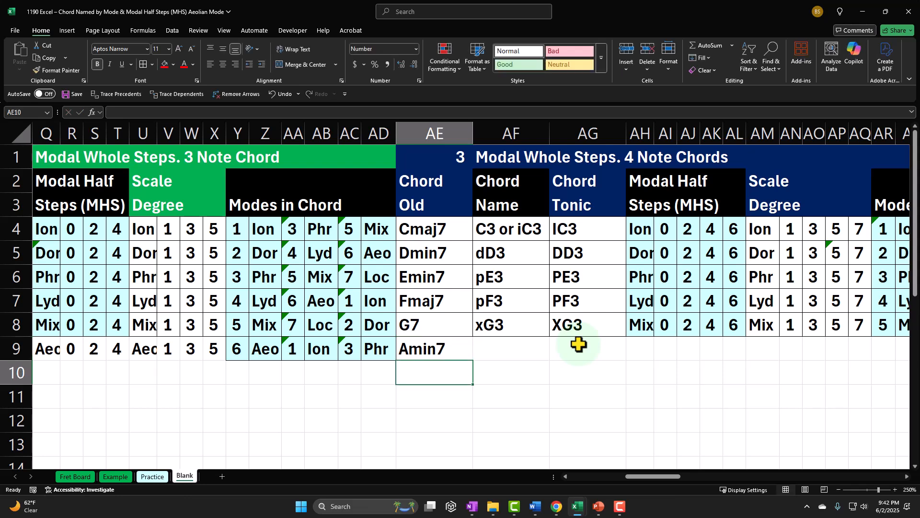
Enter aA3 in AF9 as the Aeolian four-note chord name.
{"action": "key", "text": "Up"}
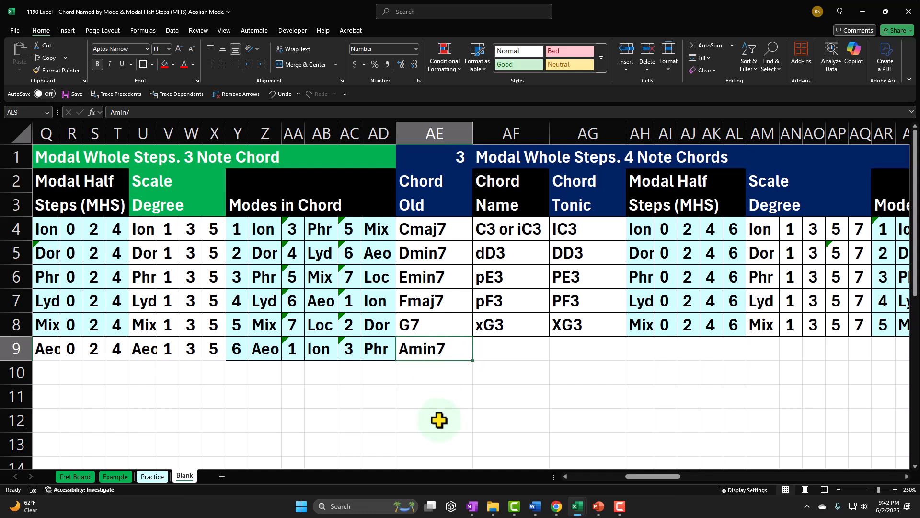
{"action": "key", "text": "Right"}
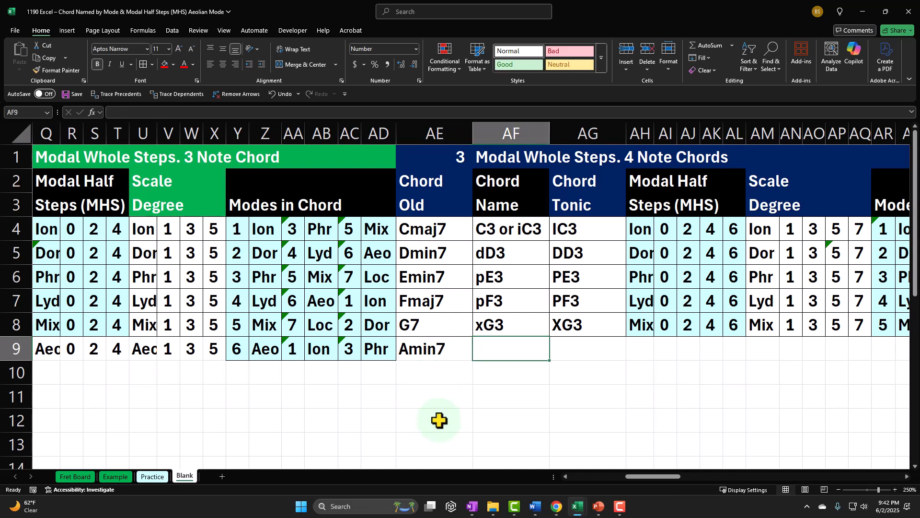
{"action": "type", "text": "A"}
{"action": "key", "text": "BackSpace"}
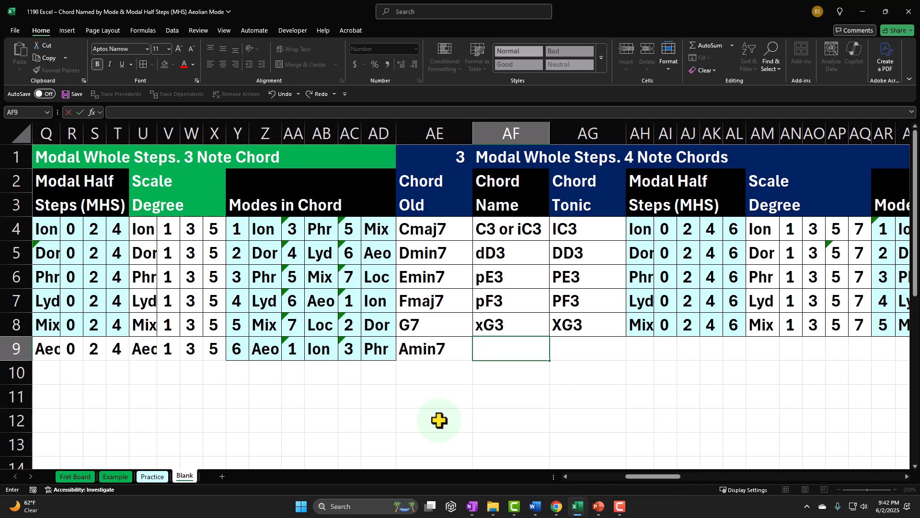
{"action": "type", "text": "aA3"}
{"action": "key", "text": "Return"}
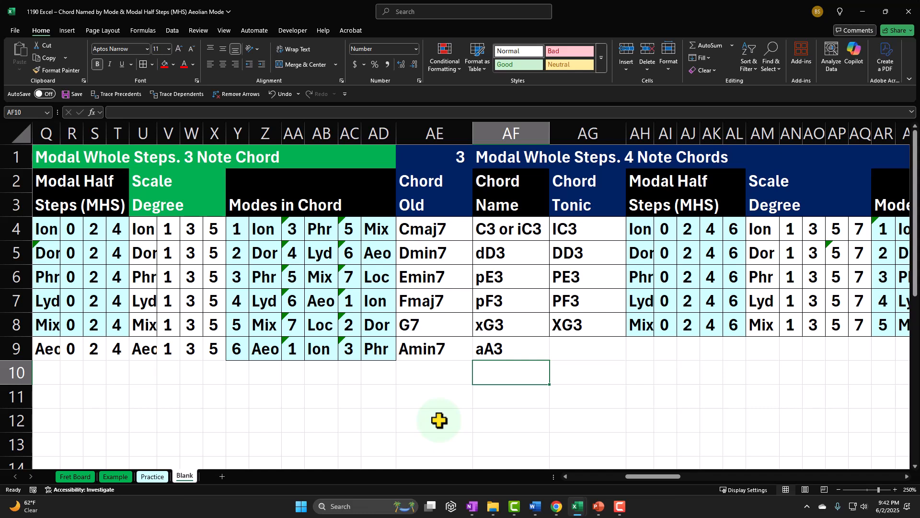
Enter AA3 in AG9 as the Aeolian four-note chord tonic name.
{"action": "key", "text": "Up"}
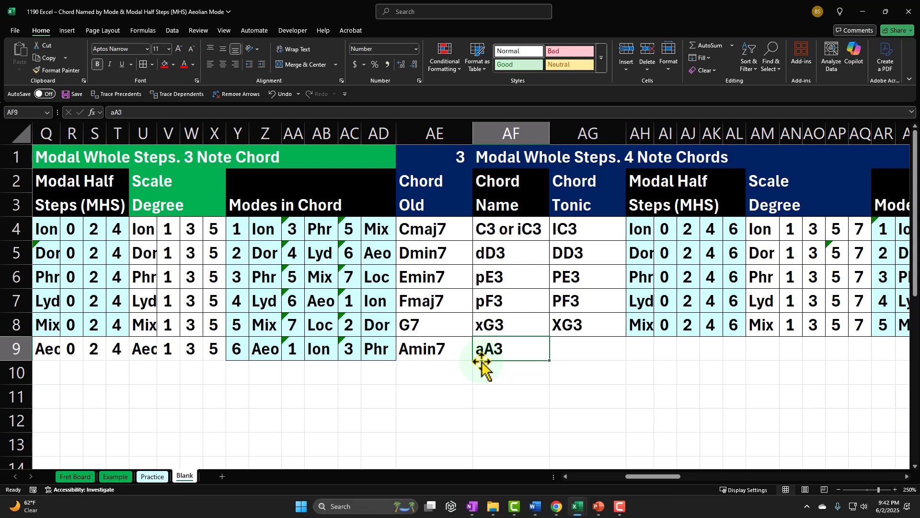
{"action": "key", "text": "Right"}
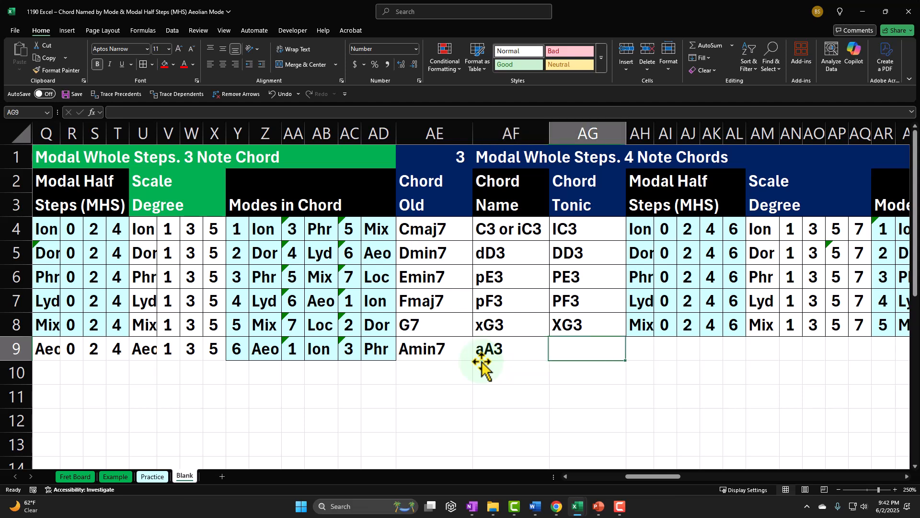
{"action": "type", "text": "A"}
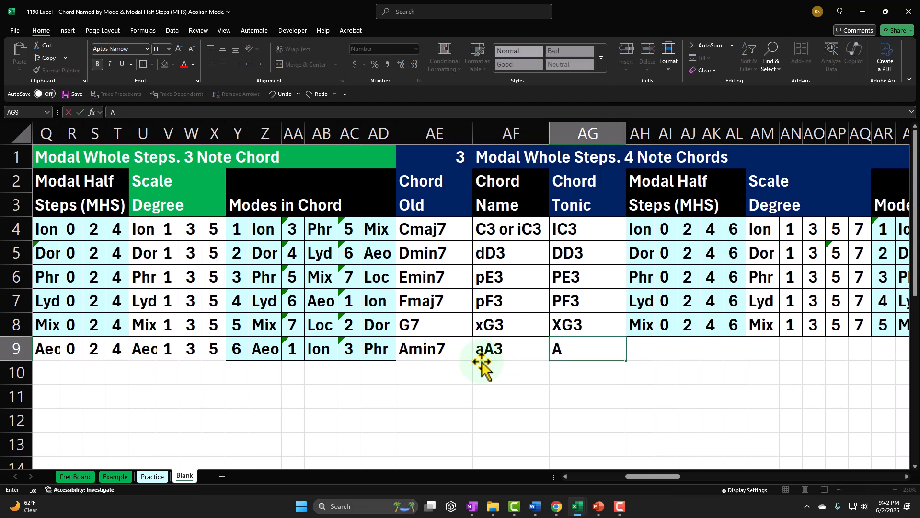
{"action": "type", "text": "A3"}
{"action": "key", "text": "Return"}
{"action": "key", "text": "Right"}
{"action": "key", "text": "Up"}
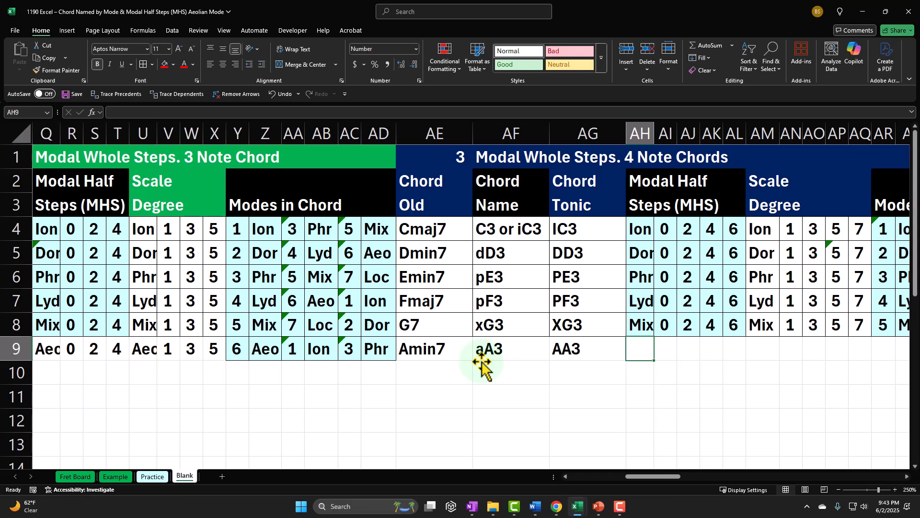
{"action": "type", "text": "="}
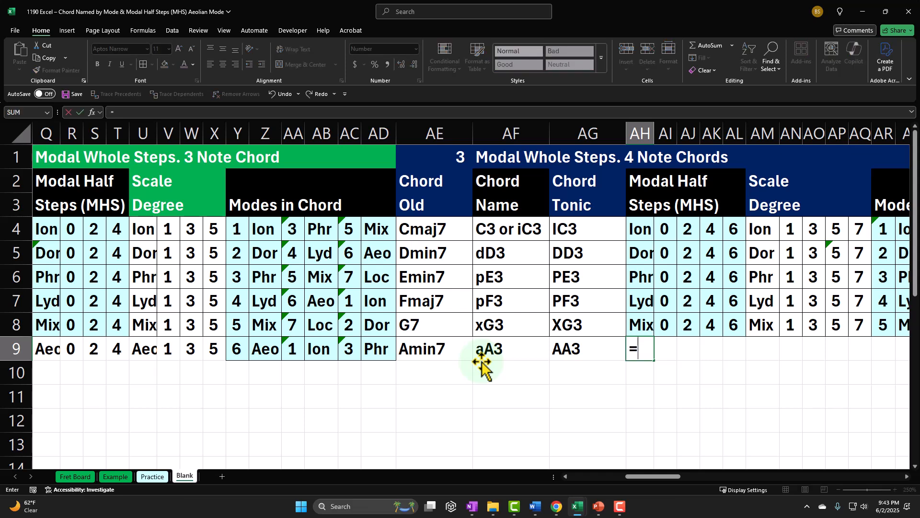
{"action": "key", "text": "BackSpace"}
Highlight the Aeolian four-note chord's notes A1, C4, E8 and G11 together with their modes in columns F and G.
{"action": "key", "text": "Left"}
{"action": "key", "text": "Left"}
{"action": "key", "text": "Left"}
{"action": "key", "text": "Left"}
{"action": "key", "text": "Left"}
{"action": "key", "text": "Left"}
{"action": "key", "text": "Left"}
{"action": "key", "text": "Left"}
{"action": "key", "text": "Left"}
{"action": "key", "text": "Left"}
{"action": "key", "text": "Left"}
{"action": "key", "text": "Left"}
{"action": "key", "text": "Left"}
{"action": "key", "text": "Left"}
{"action": "key", "text": "Left"}
{"action": "key", "text": "Left"}
{"action": "key", "text": "Left"}
{"action": "key", "text": "Left"}
{"action": "key", "text": "Left"}
{"action": "key", "text": "Left"}
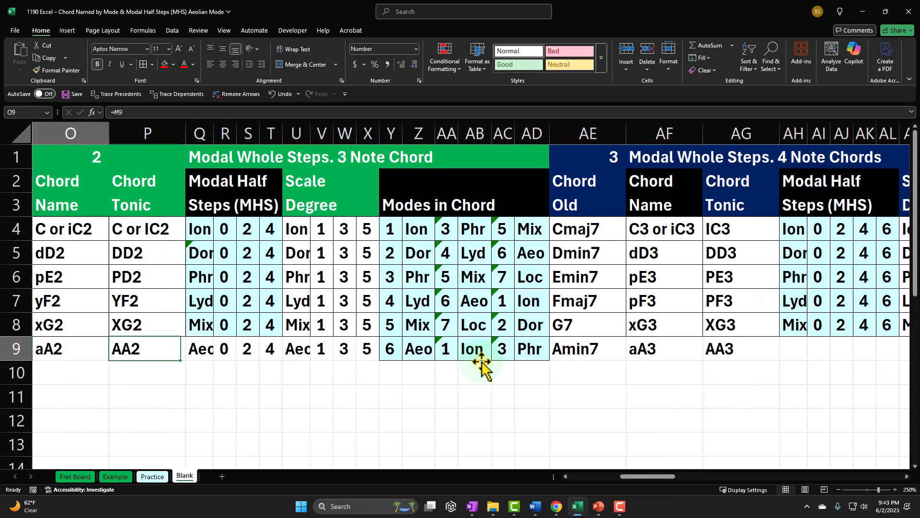
{"action": "scroll", "coordinate": [323, 372], "scroll_direction": "down", "scroll_amount": 1}
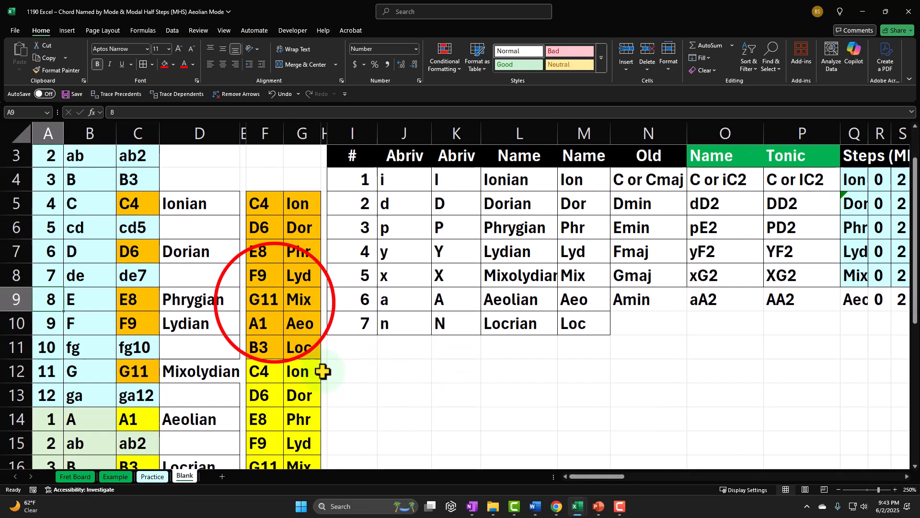
{"action": "left_click_drag", "start_coordinate": [279, 306], "coordinate": [299, 301]}
{"action": "scroll", "coordinate": [332, 333], "scroll_direction": "down", "scroll_amount": 1}
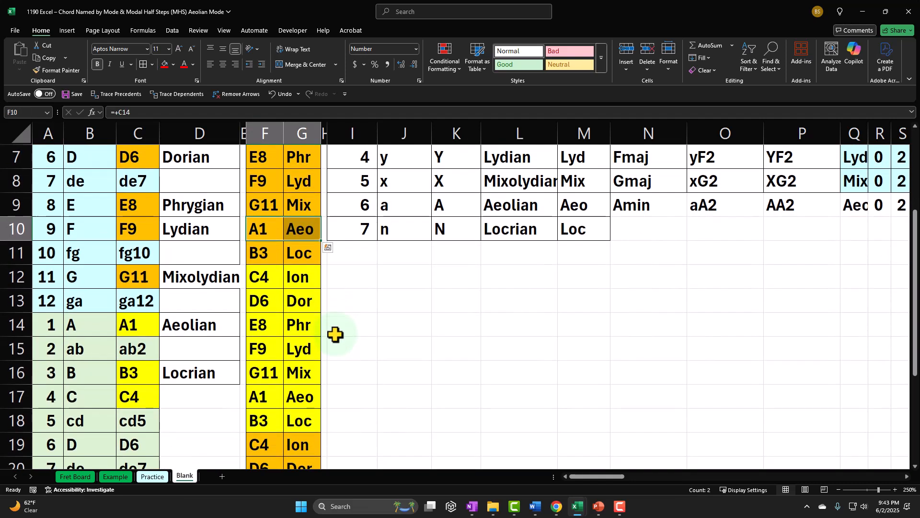
{"action": "left_click_drag", "start_coordinate": [264, 276], "coordinate": [292, 288]}
{"action": "left_click_drag", "start_coordinate": [271, 322], "coordinate": [296, 325]}
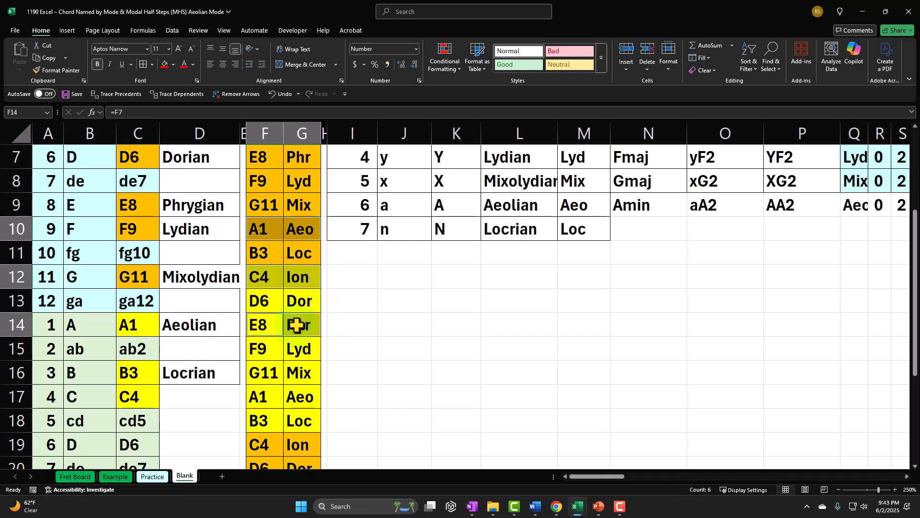
{"action": "left_click_drag", "start_coordinate": [264, 369], "coordinate": [291, 372]}
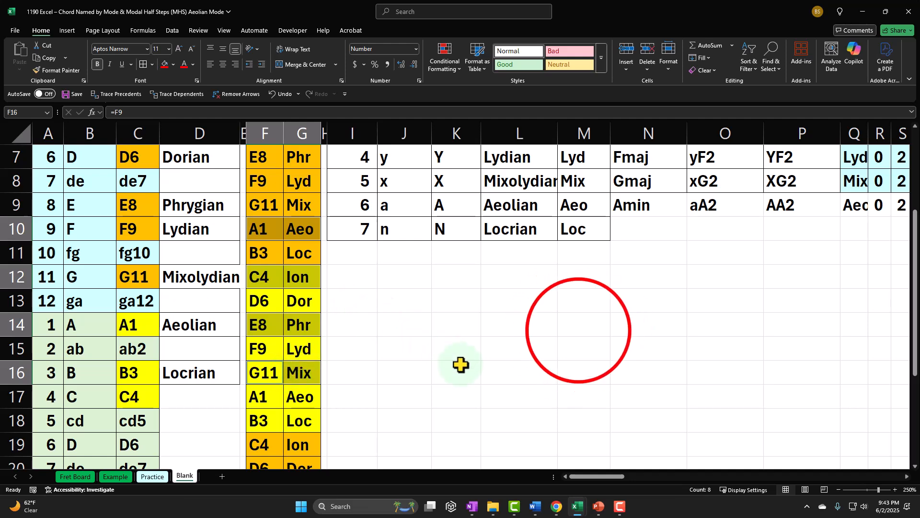
Link AH9 in the four-note Modal Half Steps block to the Aeolian short name in Z9.
{"action": "scroll", "coordinate": [460, 363], "scroll_direction": "up", "scroll_amount": 2}
{"action": "left_click", "coordinate": [579, 329]}
{"action": "key", "text": "Right"}
{"action": "key", "text": "Right"}
{"action": "key", "text": "Right"}
{"action": "key", "text": "Right"}
{"action": "key", "text": "Right"}
{"action": "key", "text": "Right"}
{"action": "key", "text": "Right"}
{"action": "key", "text": "Right"}
{"action": "key", "text": "Right"}
{"action": "key", "text": "Right"}
{"action": "key", "text": "Right"}
{"action": "key", "text": "Right"}
{"action": "key", "text": "Right"}
{"action": "key", "text": "Right"}
{"action": "key", "text": "Right"}
{"action": "key", "text": "Right"}
{"action": "key", "text": "Right"}
{"action": "key", "text": "Right"}
{"action": "key", "text": "Right"}
{"action": "key", "text": "Right"}
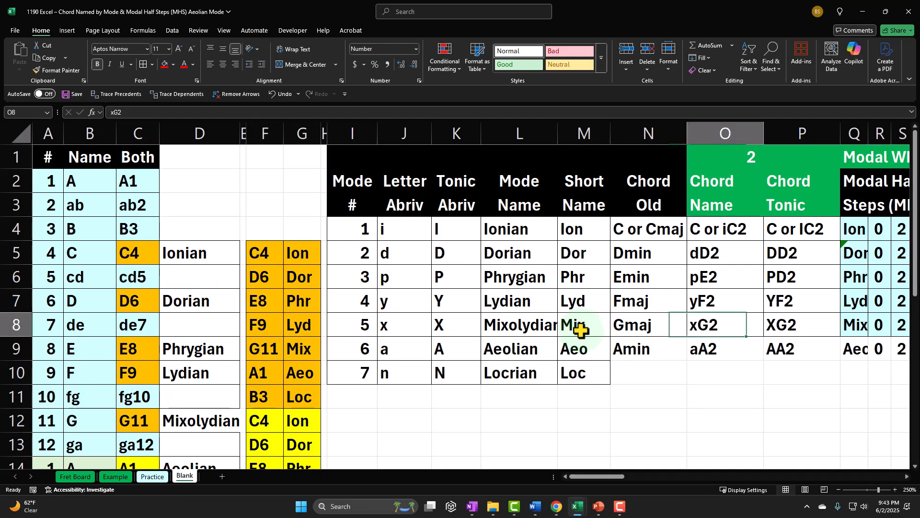
{"action": "key", "text": "Right"}
{"action": "key", "text": "Right"}
{"action": "key", "text": "Right"}
{"action": "key", "text": "Right"}
{"action": "key", "text": "Right"}
{"action": "key", "text": "Right"}
{"action": "key", "text": "Right"}
{"action": "key", "text": "Right"}
{"action": "key", "text": "Right"}
{"action": "key", "text": "Right"}
{"action": "key", "text": "Right"}
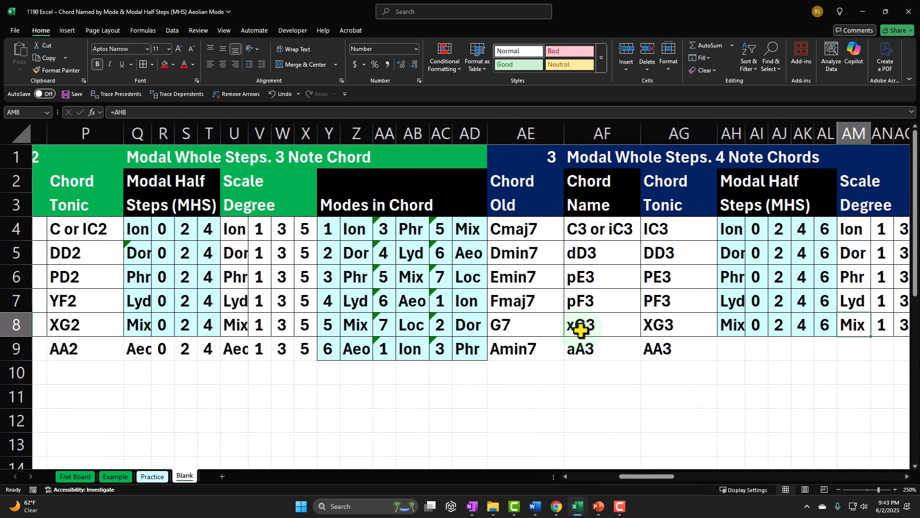
{"action": "key", "text": "Right"}
{"action": "key", "text": "Right"}
{"action": "key", "text": "Right"}
{"action": "key", "text": "Right"}
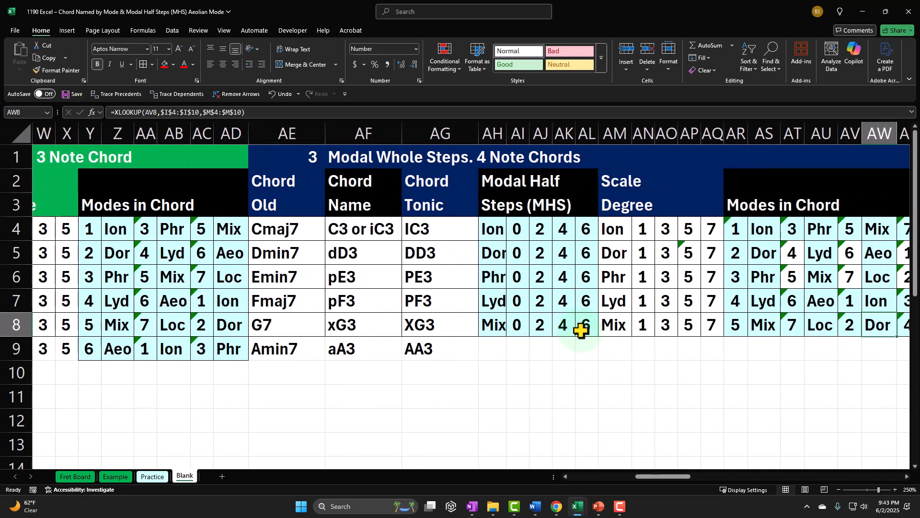
{"action": "left_click", "coordinate": [489, 349]}
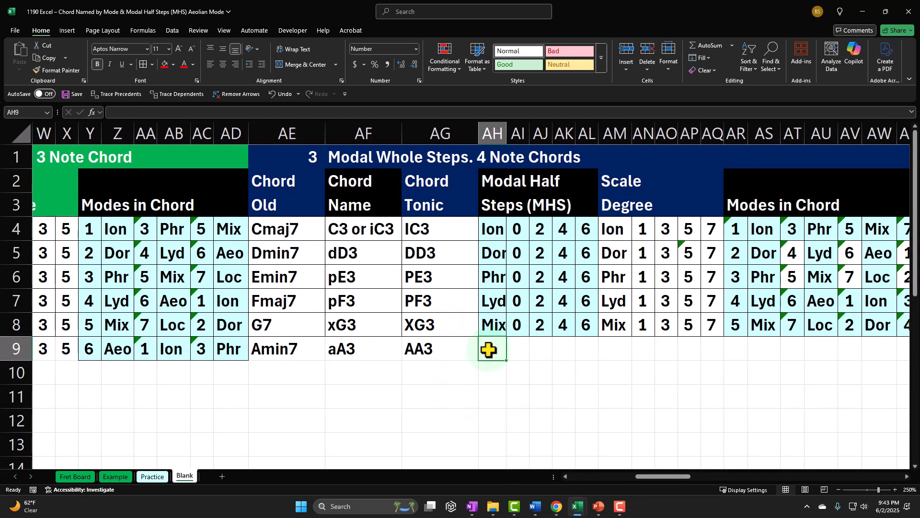
{"action": "type", "text": "="}
{"action": "key", "text": "Left"}
{"action": "key", "text": "Left"}
{"action": "key", "text": "Left"}
{"action": "key", "text": "Left"}
{"action": "key", "text": "Left"}
{"action": "key", "text": "Left"}
{"action": "key", "text": "Left"}
{"action": "key", "text": "Left"}
{"action": "key", "text": "Left"}
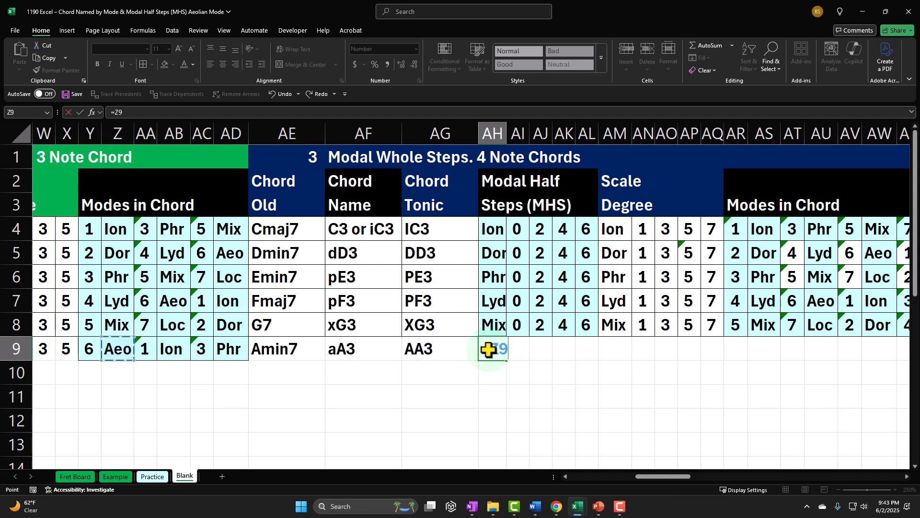
{"action": "key", "text": "Tab"}
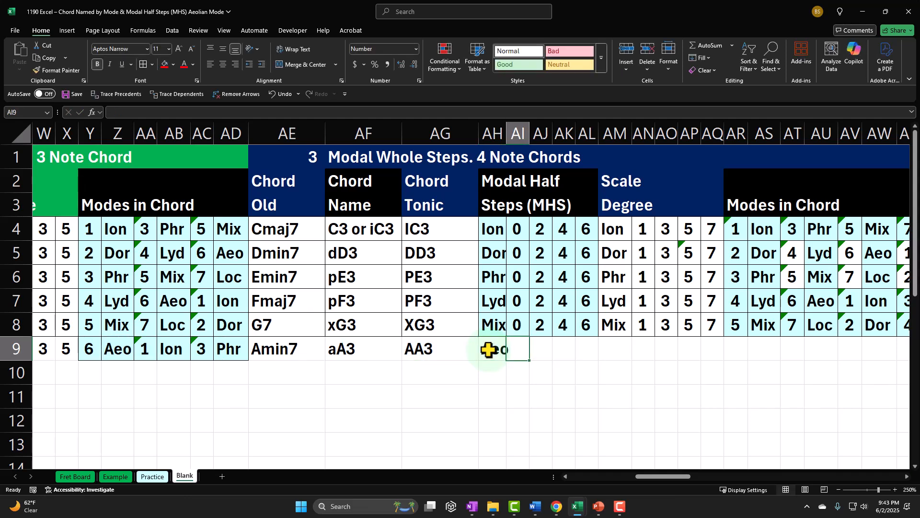
Enter the Aeolian four-note modal half steps 0, 2, 4 and 6 in AI9 through AL9.
{"action": "type", "text": "0"}
{"action": "key", "text": "Tab"}
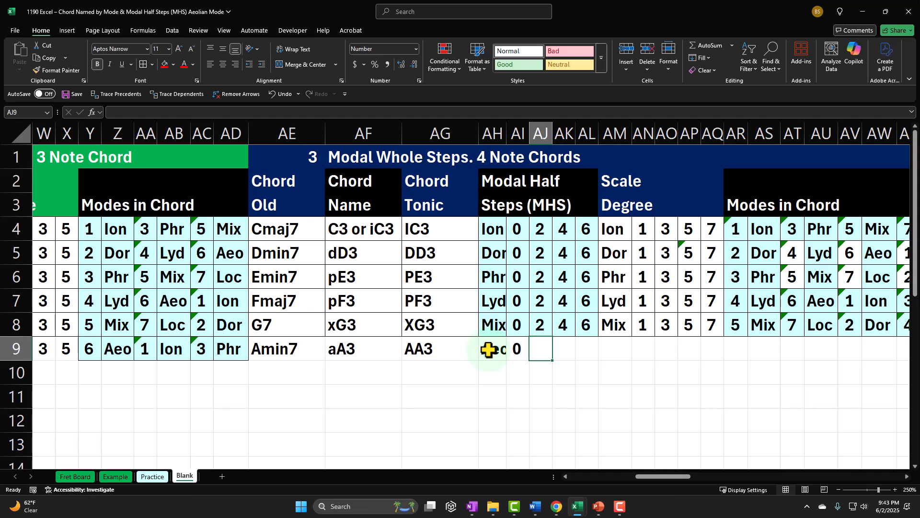
{"action": "type", "text": "2"}
{"action": "key", "text": "Tab"}
{"action": "type", "text": "4"}
{"action": "key", "text": "Tab"}
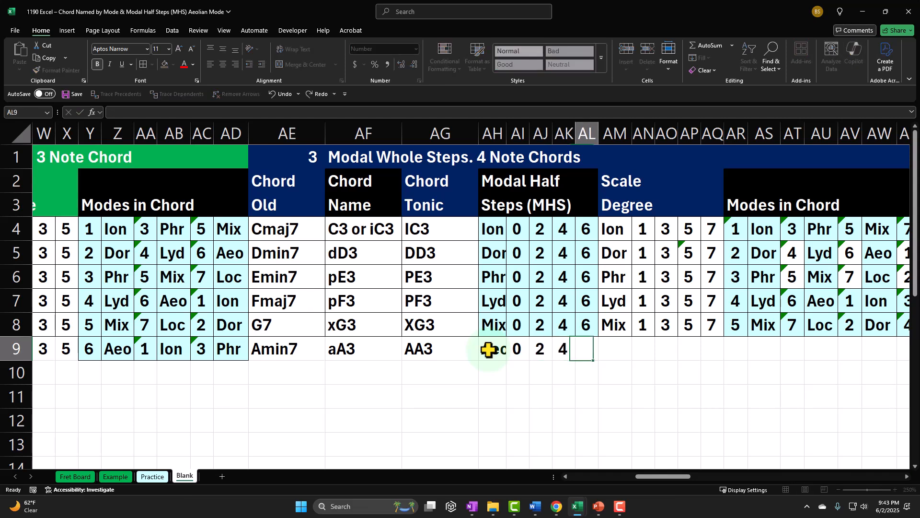
{"action": "type", "text": "6"}
{"action": "key", "text": "Return"}
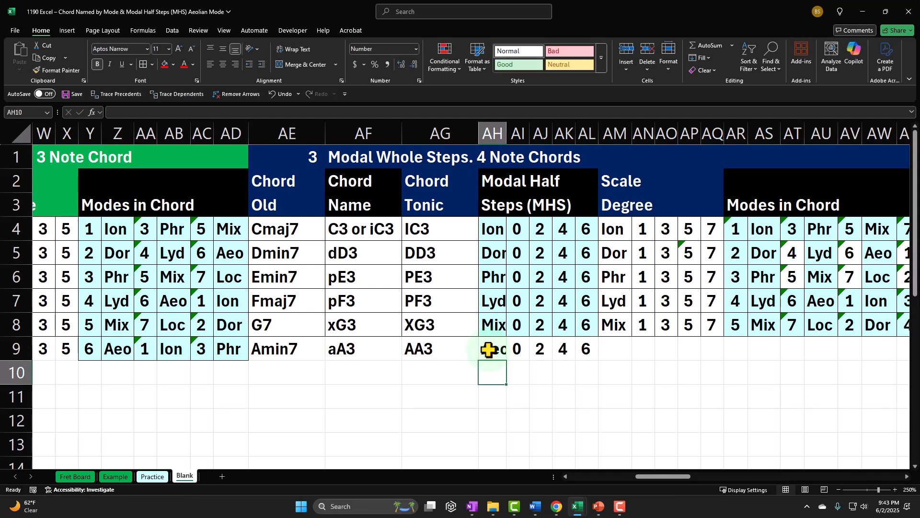
Link AM9 in the four-note Scale Degree block to the Aeolian label in AH9.
{"action": "key", "text": "Right"}
{"action": "key", "text": "Right"}
{"action": "key", "text": "Right"}
{"action": "key", "text": "Right"}
{"action": "key", "text": "Right"}
{"action": "key", "text": "Up"}
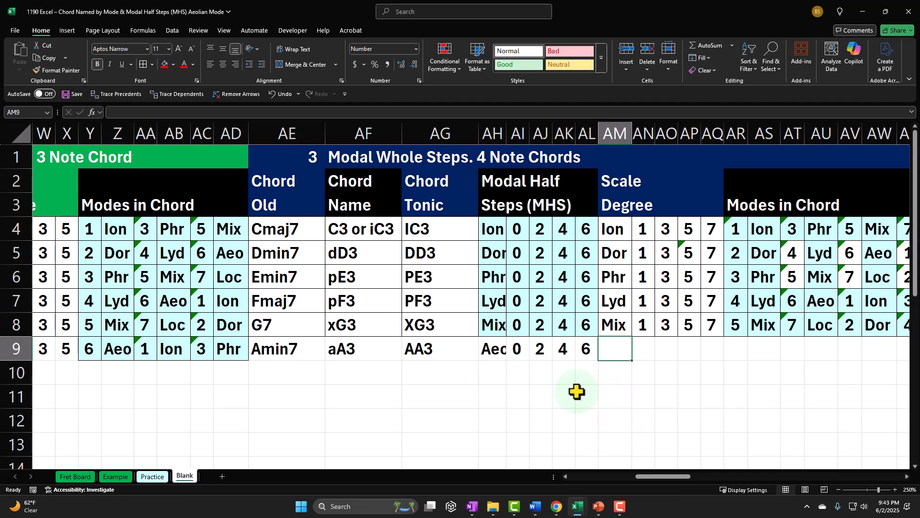
{"action": "left_click", "coordinate": [512, 349]}
{"action": "left_click_drag", "start_coordinate": [512, 349], "coordinate": [596, 347]}
{"action": "left_click", "coordinate": [617, 342]}
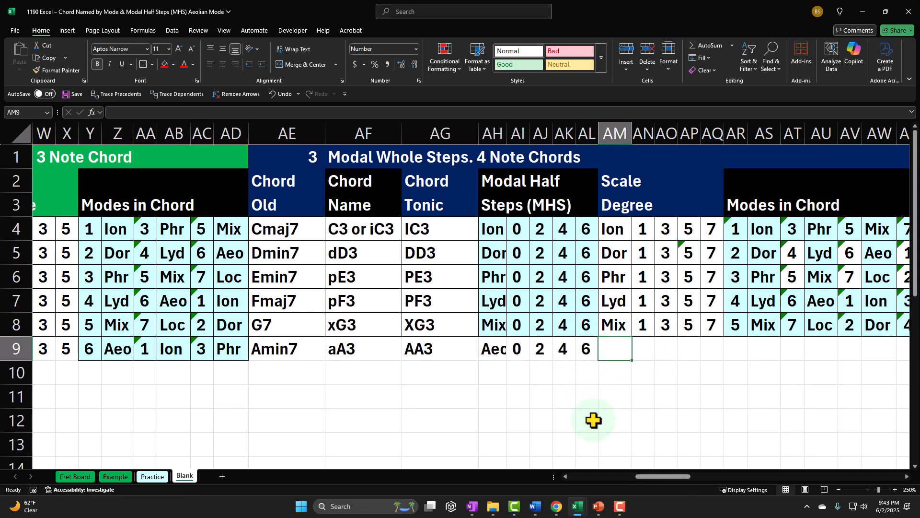
{"action": "type", "text": "="}
{"action": "key", "text": "Left"}
{"action": "key", "text": "Left"}
{"action": "key", "text": "Left"}
{"action": "key", "text": "Left"}
{"action": "key", "text": "Left"}
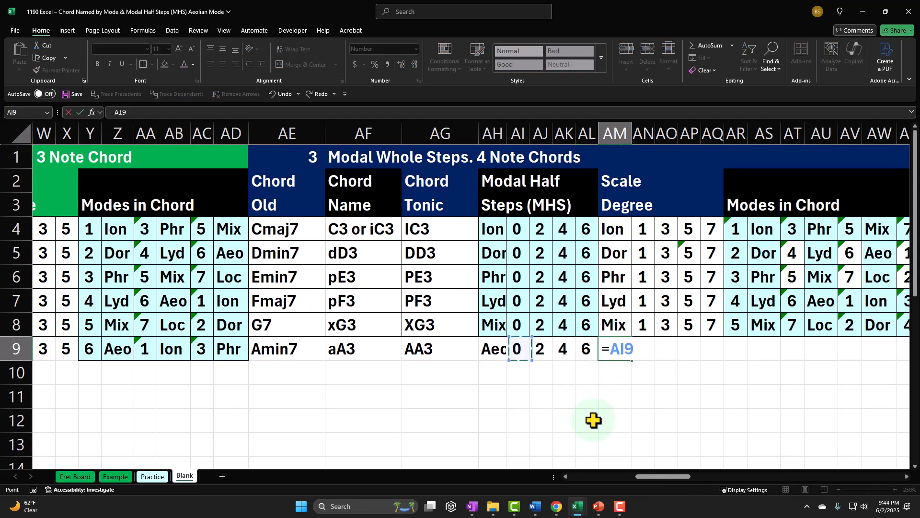
{"action": "key", "text": "Tab"}
Set AN9 to =AN8 for the first scale degree and AO9 to =AN9+AJ9 for the second.
{"action": "type", "text": "="}
{"action": "key", "text": "Up"}
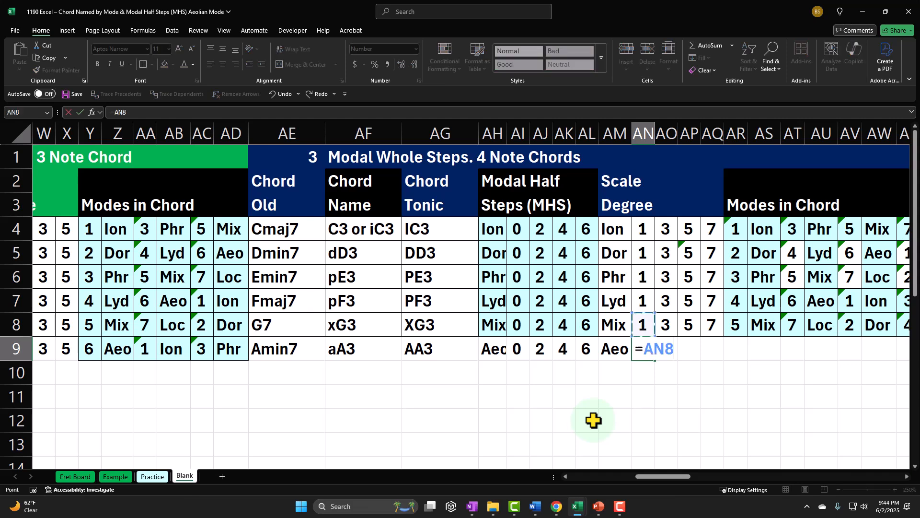
{"action": "key", "text": "Tab"}
{"action": "type", "text": "="}
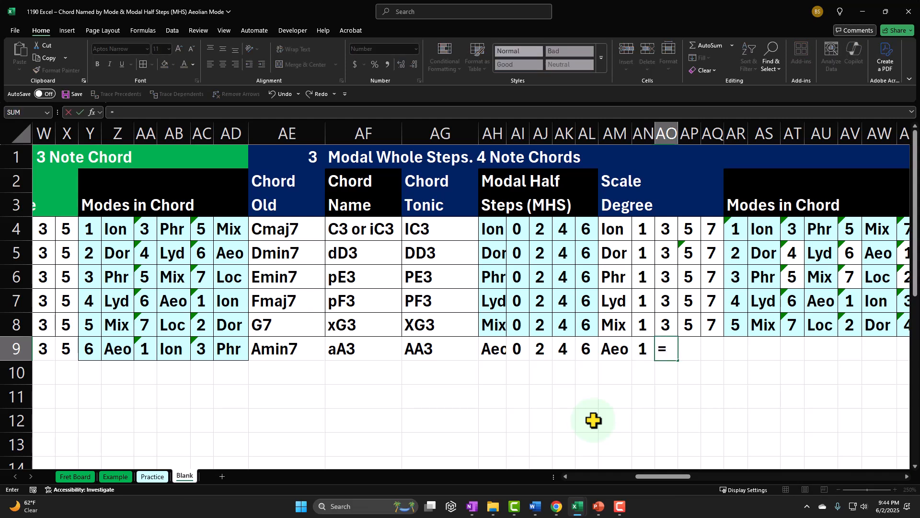
{"action": "key", "text": "Left"}
{"action": "type", "text": "+"}
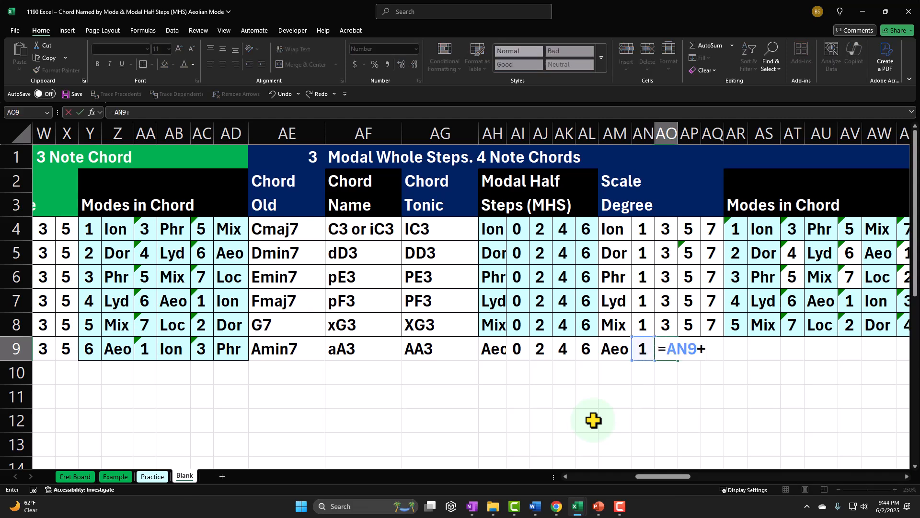
{"action": "key", "text": "Left"}
{"action": "key", "text": "Left"}
{"action": "key", "text": "Left"}
{"action": "key", "text": "Left"}
{"action": "key", "text": "Left"}
{"action": "key", "text": "Tab"}
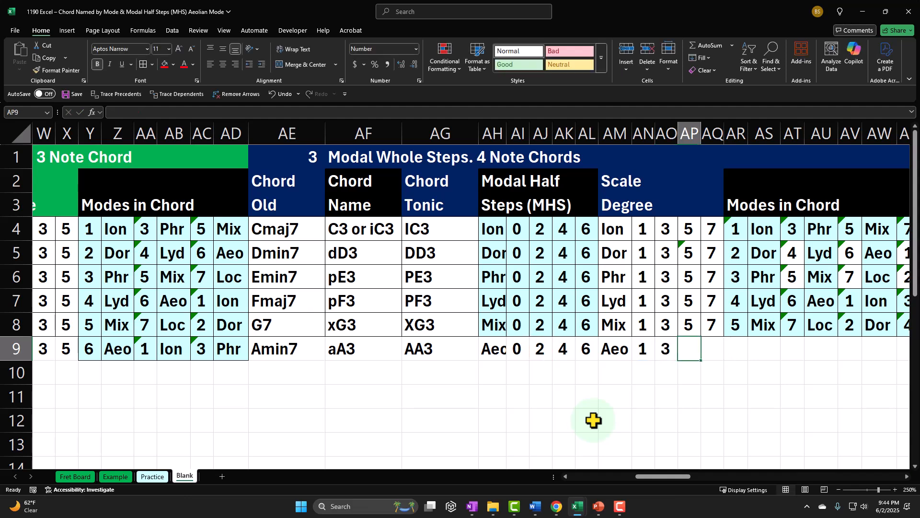
Calculate the third Aeolian scale degree in AP9 as AN9+AK9.
{"action": "type", "text": "+"}
{"action": "key", "text": "Left"}
{"action": "key", "text": "Left"}
{"action": "type", "text": "+"}
{"action": "key", "text": "Left"}
{"action": "key", "text": "Left"}
{"action": "key", "text": "Left"}
{"action": "key", "text": "Left"}
{"action": "key", "text": "Left"}
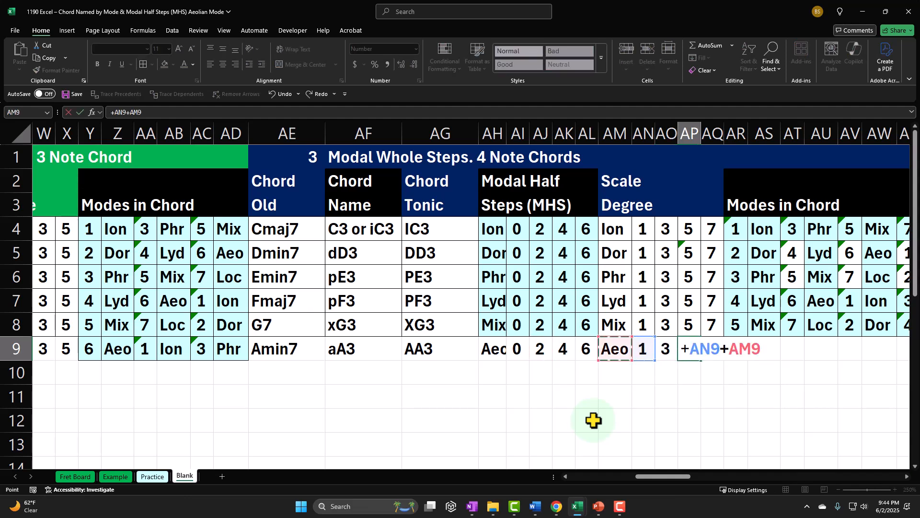
{"action": "key", "text": "Tab"}
Calculate the fourth Aeolian scale degree in AQ9 as AN9+AL9.
{"action": "type", "text": "+"}
{"action": "key", "text": "Left"}
{"action": "key", "text": "Left"}
{"action": "key", "text": "Left"}
{"action": "type", "text": "+"}
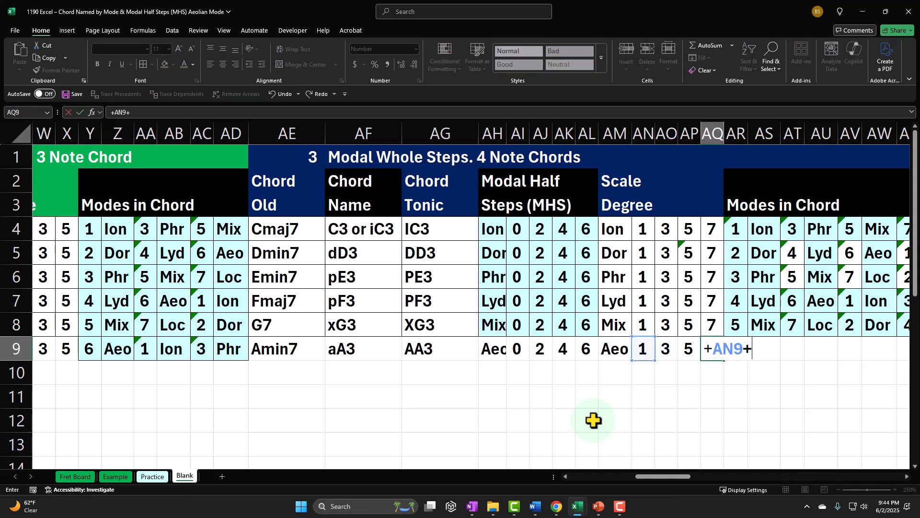
{"action": "key", "text": "Left"}
{"action": "key", "text": "Left"}
{"action": "key", "text": "Left"}
{"action": "key", "text": "Left"}
{"action": "key", "text": "Left"}
{"action": "key", "text": "Return"}
Review the row 9 scale degree formulas from AM9 through AQ9, ending on AR9.
{"action": "key", "text": "Up"}
{"action": "key", "text": "Right"}
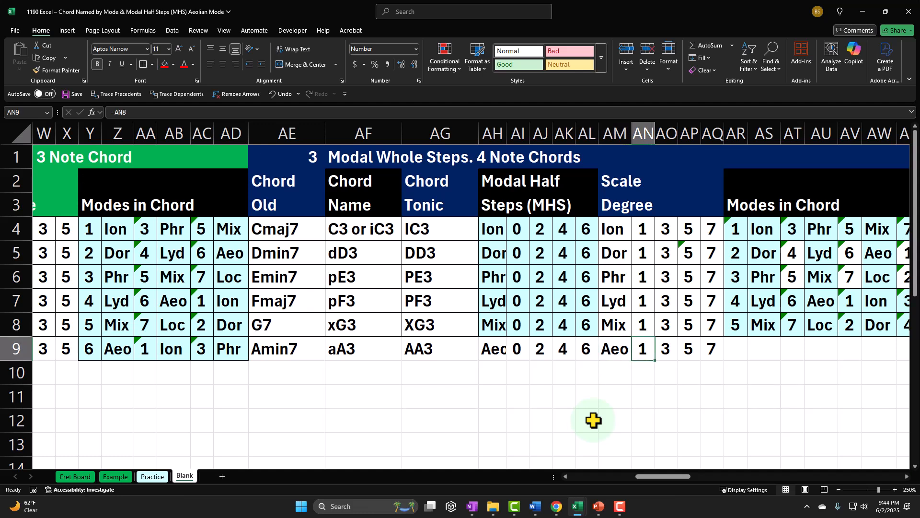
{"action": "key", "text": "Right"}
{"action": "key", "text": "Right"}
{"action": "key", "text": "Right"}
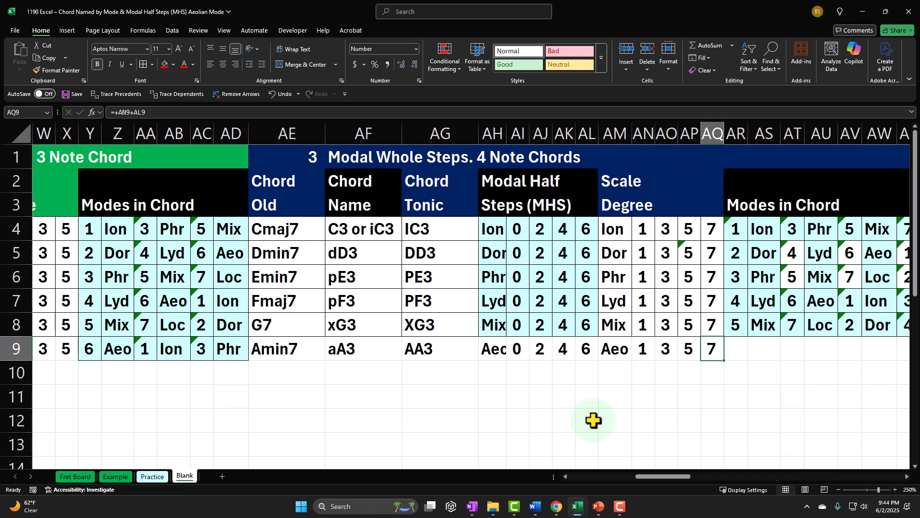
{"action": "key", "text": "Right"}
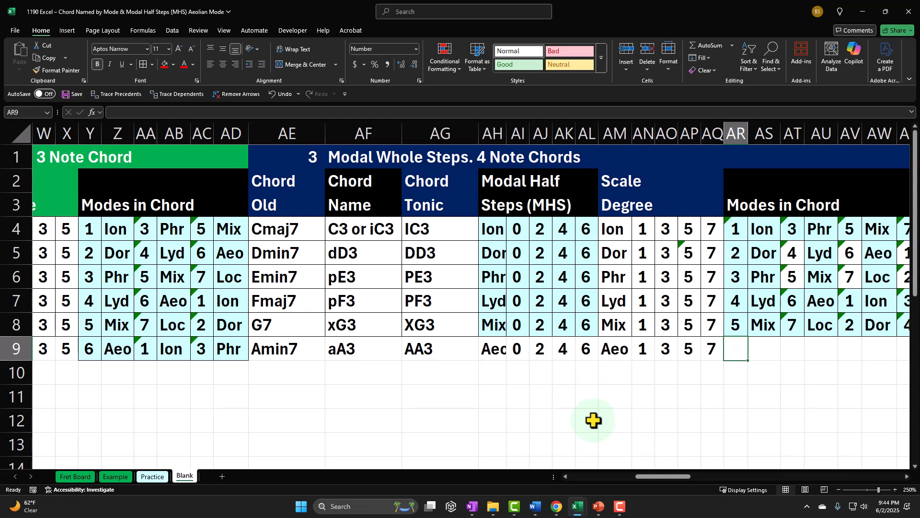
Set AR9 to =I9 to bring in the Aeolian mode number for the four-note modes in chord.
{"action": "type", "text": "="}
{"action": "key", "text": "Left"}
{"action": "key", "text": "Left"}
{"action": "key", "text": "Left"}
{"action": "key", "text": "Left"}
{"action": "key", "text": "Left"}
{"action": "key", "text": "Left"}
{"action": "key", "text": "Left"}
{"action": "key", "text": "Left"}
{"action": "key", "text": "Left"}
{"action": "key", "text": "Left"}
{"action": "key", "text": "Left"}
{"action": "key", "text": "Left"}
{"action": "key", "text": "Left"}
{"action": "key", "text": "Left"}
{"action": "key", "text": "Left"}
{"action": "key", "text": "Left"}
{"action": "key", "text": "Left"}
{"action": "key", "text": "Left"}
{"action": "key", "text": "Left"}
{"action": "key", "text": "Left"}
{"action": "key", "text": "Left"}
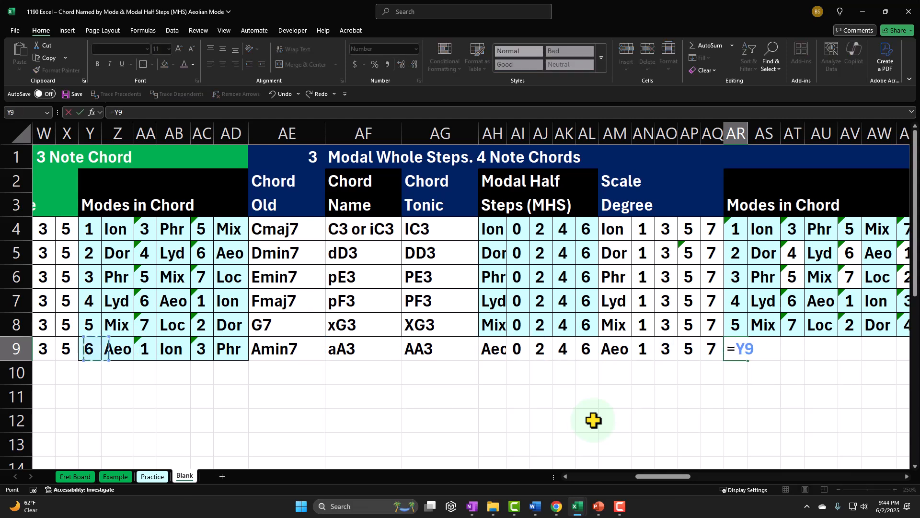
{"action": "key", "text": "Right"}
{"action": "key", "text": "Right"}
{"action": "key", "text": "Right"}
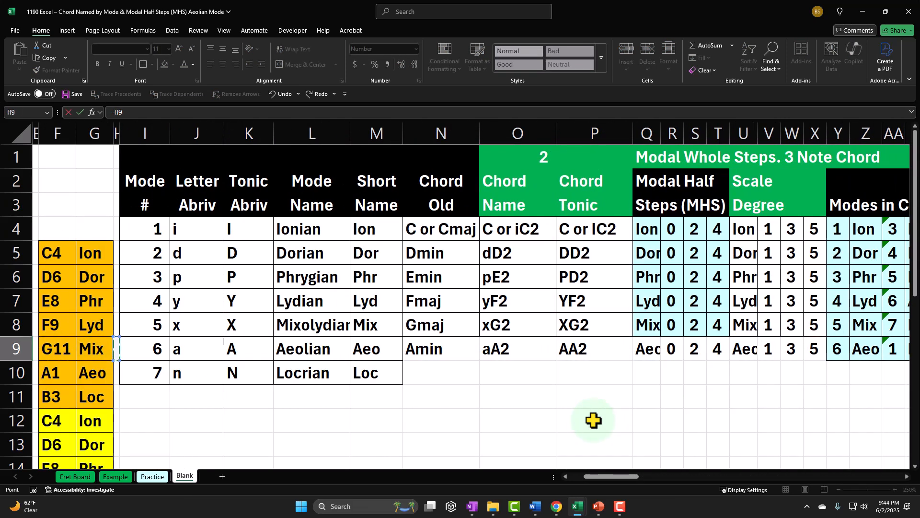
{"action": "key", "text": "Return"}
Calculate the second Aeolian mode number in AT9 as =AR9+AJ9-7.
{"action": "key", "text": "Right"}
{"action": "key", "text": "Right"}
{"action": "key", "text": "Right"}
{"action": "key", "text": "Right"}
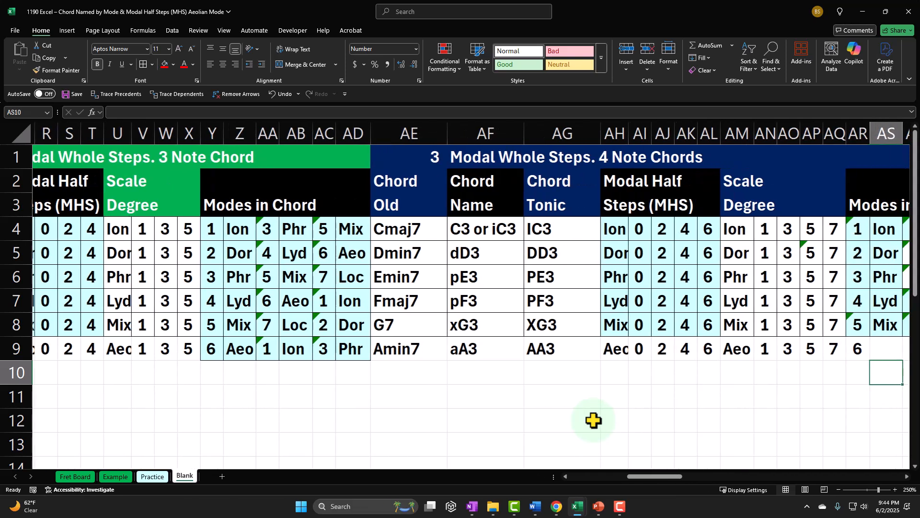
{"action": "key", "text": "Right"}
{"action": "key", "text": "Right"}
{"action": "key", "text": "Right"}
{"action": "key", "text": "Right"}
{"action": "key", "text": "Right"}
{"action": "key", "text": "Right"}
{"action": "key", "text": "Left"}
{"action": "key", "text": "Left"}
{"action": "key", "text": "Left"}
{"action": "key", "text": "Left"}
{"action": "key", "text": "Left"}
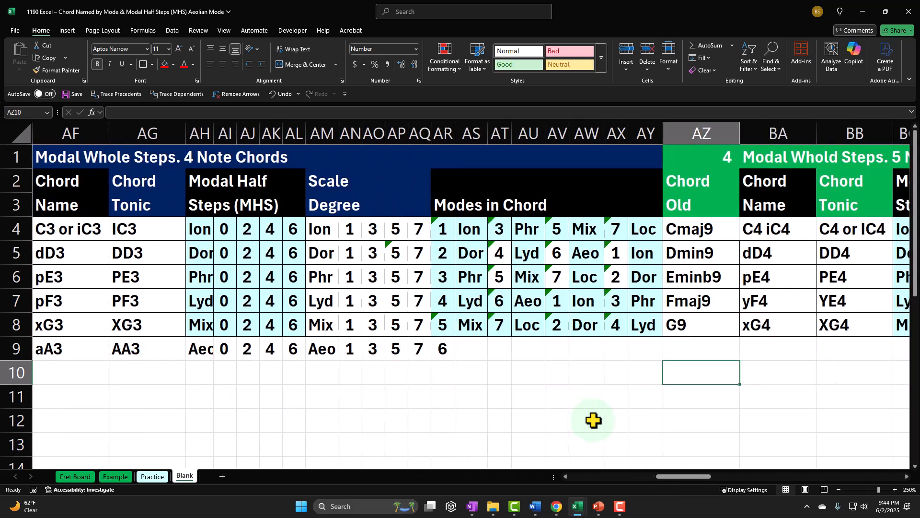
{"action": "key", "text": "Left"}
{"action": "key", "text": "Left"}
{"action": "key", "text": "Left"}
{"action": "key", "text": "Up"}
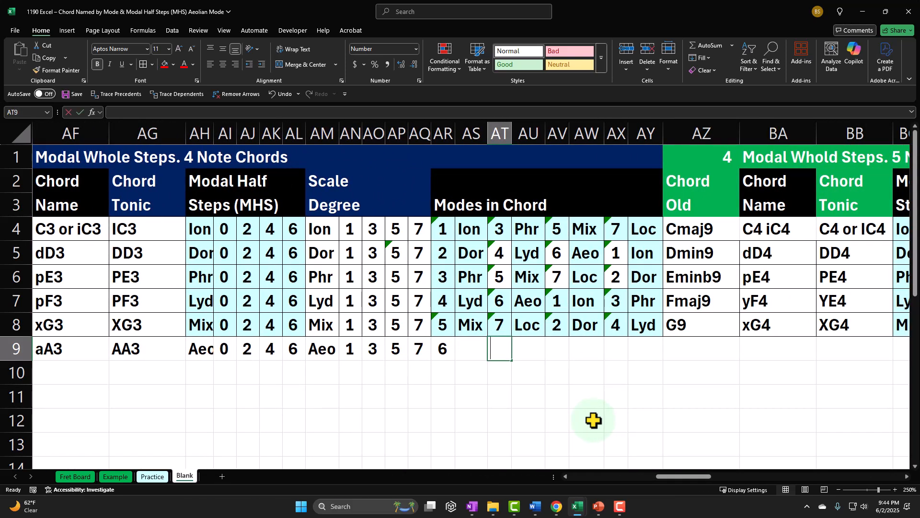
{"action": "type", "text": "="}
{"action": "key", "text": "Left"}
{"action": "key", "text": "Left"}
{"action": "type", "text": "+"}
{"action": "key", "text": "Left"}
{"action": "key", "text": "Left"}
{"action": "key", "text": "Left"}
{"action": "key", "text": "Left"}
{"action": "key", "text": "Left"}
{"action": "key", "text": "Left"}
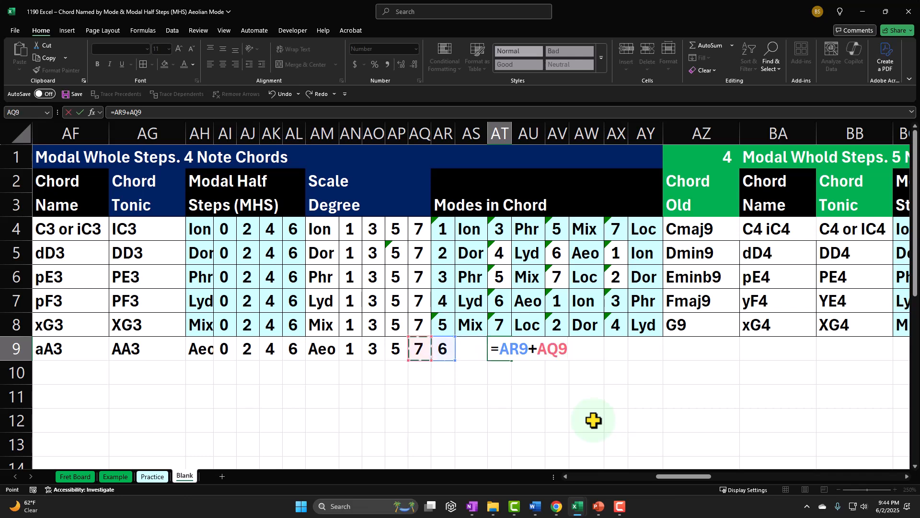
{"action": "key", "text": "Left"}
{"action": "key", "text": "Left"}
{"action": "key", "text": "Left"}
{"action": "key", "text": "Left"}
{"action": "type", "text": "-"}
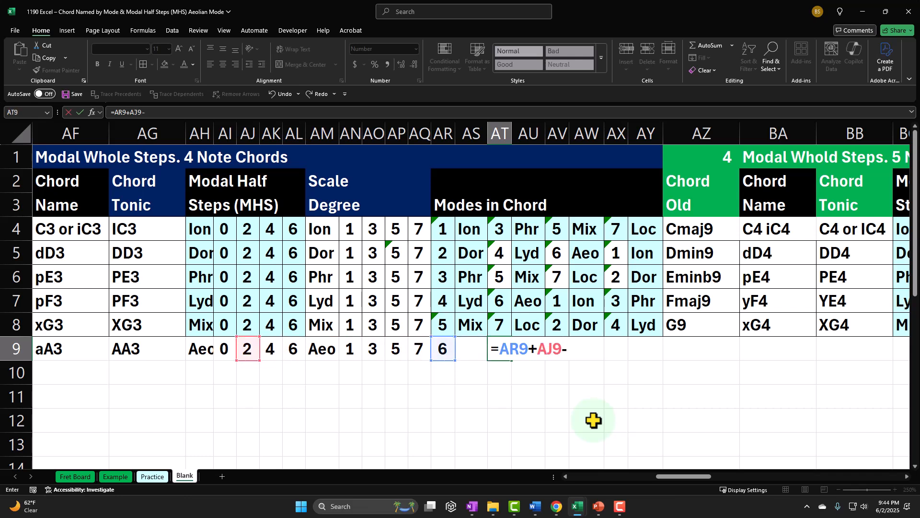
{"action": "type", "text": "7"}
{"action": "key", "text": "Return"}
Clear the automatically filled mode name from AU9.
{"action": "key", "text": "Right"}
{"action": "key", "text": "Right"}
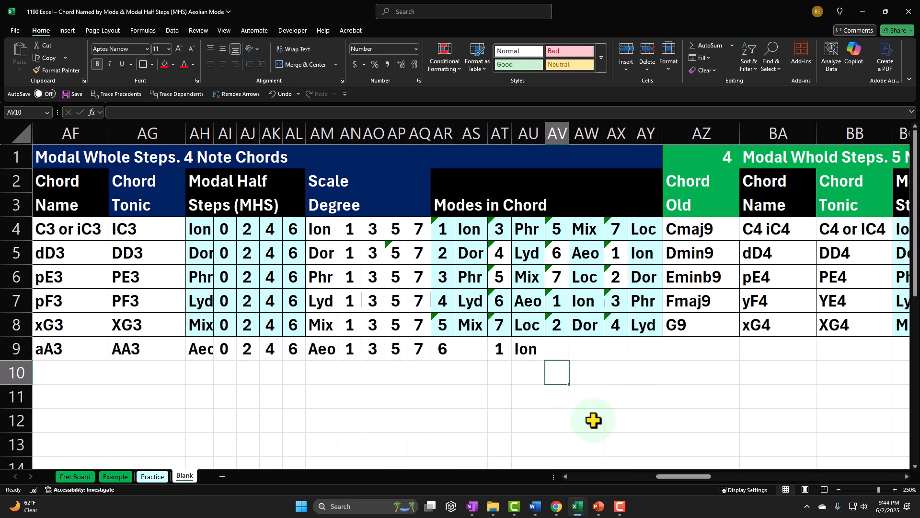
{"action": "key", "text": "Up"}
{"action": "key", "text": "Left"}
{"action": "key", "text": "Delete"}
Calculate the third Aeolian mode number in AV9 as =AR9+AK9-7.
{"action": "key", "text": "Right"}
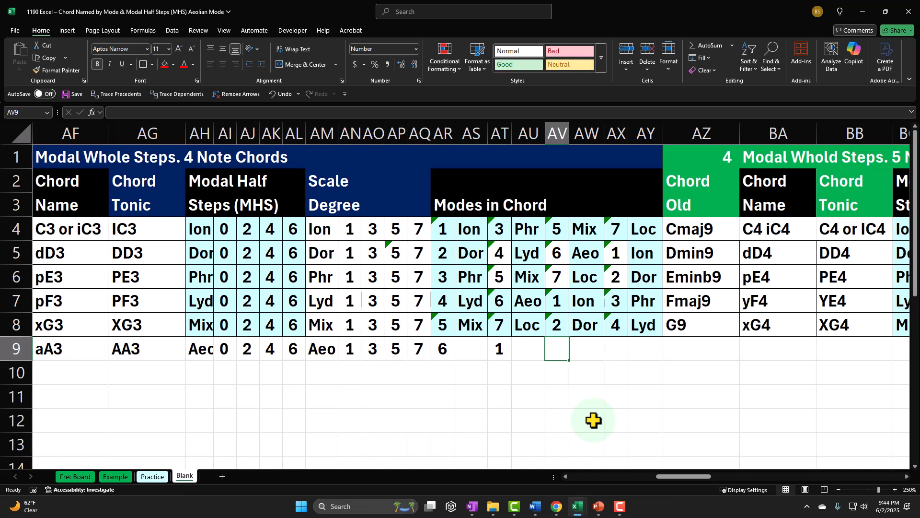
{"action": "type", "text": "="}
{"action": "key", "text": "Left"}
{"action": "key", "text": "Left"}
{"action": "key", "text": "Left"}
{"action": "key", "text": "Left"}
{"action": "type", "text": "+"}
{"action": "key", "text": "Left"}
{"action": "key", "text": "Left"}
{"action": "key", "text": "Left"}
{"action": "key", "text": "Left"}
{"action": "key", "text": "Left"}
{"action": "key", "text": "Left"}
{"action": "key", "text": "Left"}
{"action": "key", "text": "Left"}
{"action": "key", "text": "Left"}
{"action": "key", "text": "Left"}
{"action": "key", "text": "Left"}
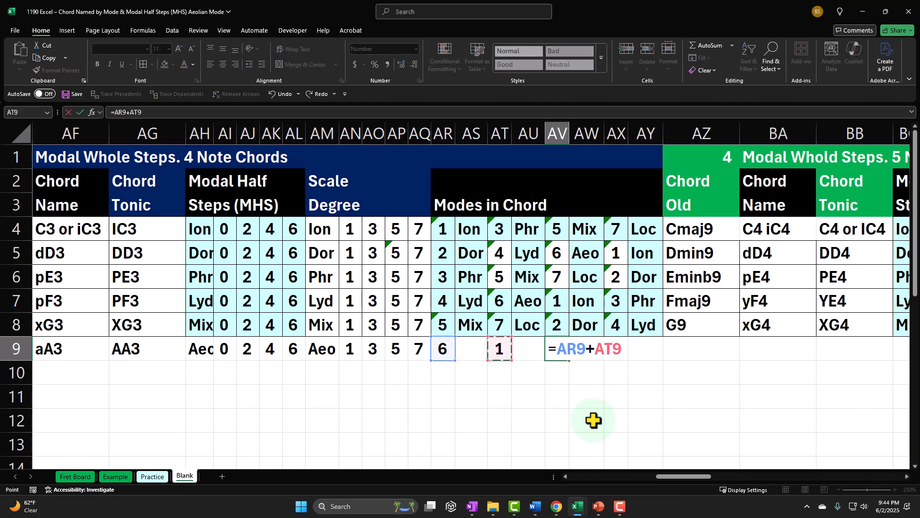
{"action": "type", "text": "-"}
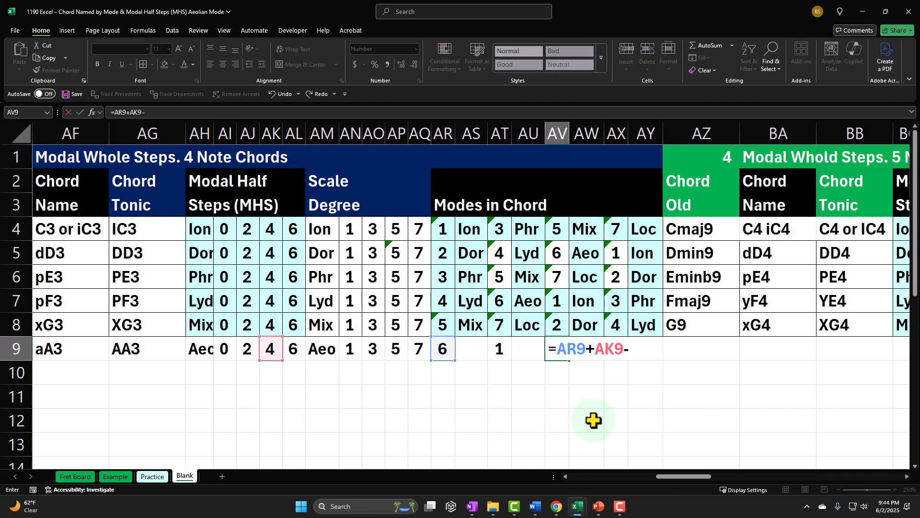
{"action": "key", "text": "Return"}
Calculate the fourth Aeolian mode number in AX9 as =AR9+AL9-7.
{"action": "key", "text": "Right"}
{"action": "key", "text": "Right"}
{"action": "key", "text": "Right"}
{"action": "key", "text": "Up"}
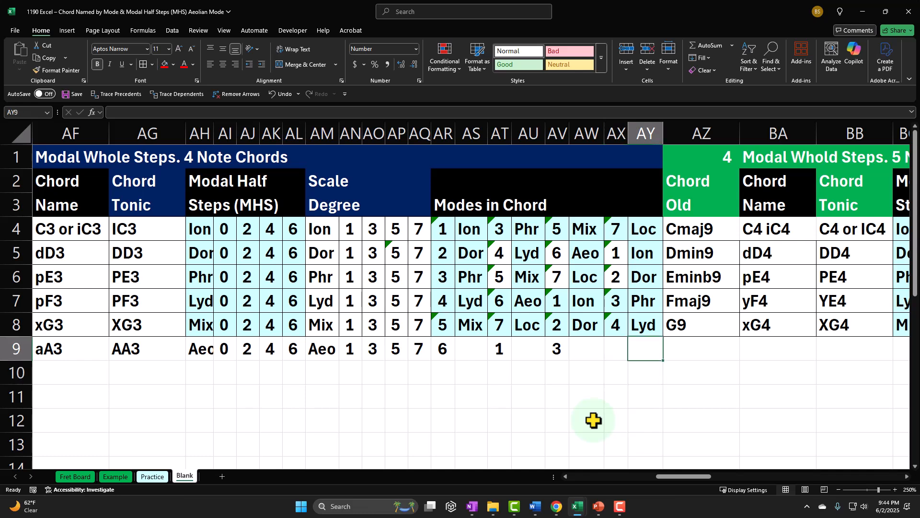
{"action": "key", "text": "Left"}
{"action": "type", "text": "="}
{"action": "key", "text": "Left"}
{"action": "key", "text": "Left"}
{"action": "key", "text": "Left"}
{"action": "key", "text": "Left"}
{"action": "key", "text": "Left"}
{"action": "key", "text": "Left"}
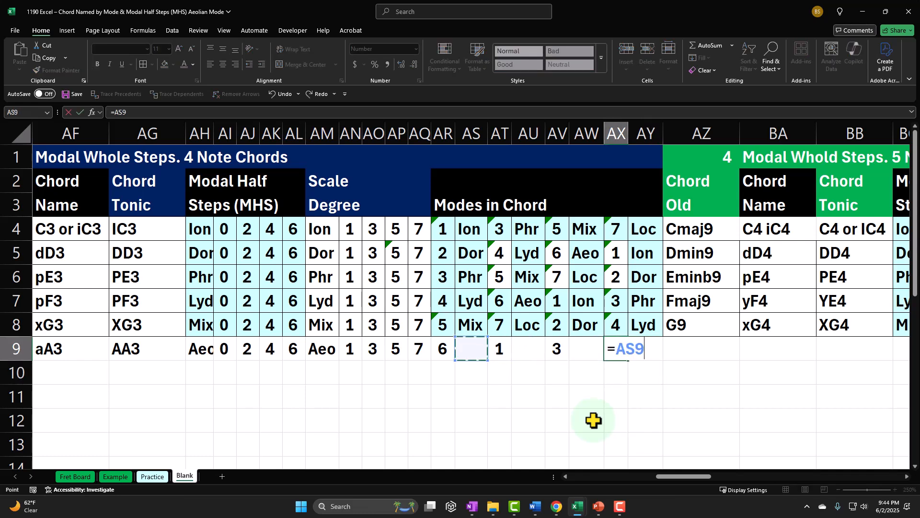
{"action": "type", "text": "+"}
{"action": "key", "text": "Left"}
{"action": "key", "text": "Left"}
{"action": "key", "text": "Left"}
{"action": "key", "text": "Left"}
{"action": "key", "text": "Left"}
{"action": "key", "text": "Left"}
{"action": "key", "text": "Left"}
{"action": "key", "text": "Left"}
{"action": "key", "text": "Left"}
{"action": "key", "text": "Left"}
{"action": "key", "text": "Left"}
{"action": "key", "text": "Left"}
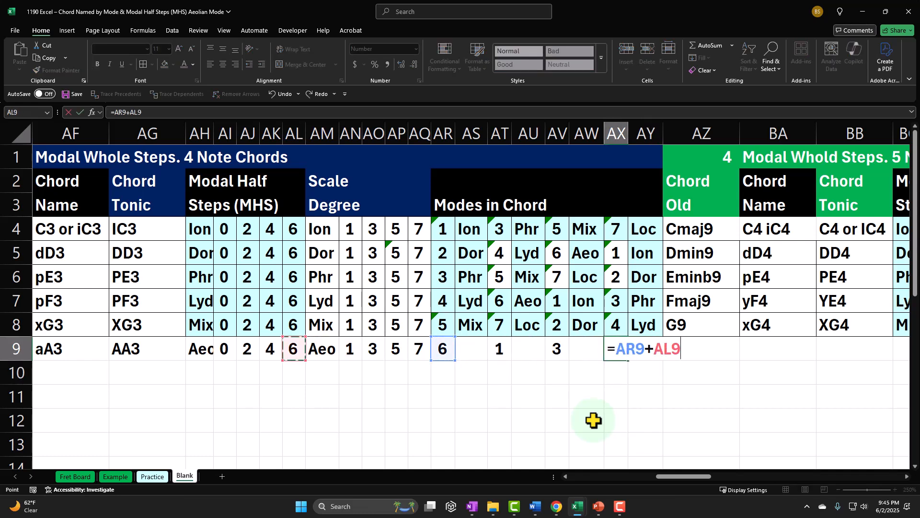
{"action": "key", "text": "Return"}
Copy the XLOOKUP mode name formula from AS8 into AS9, AU9, AW9 and AY9.
{"action": "key", "text": "Up"}
{"action": "key", "text": "Left"}
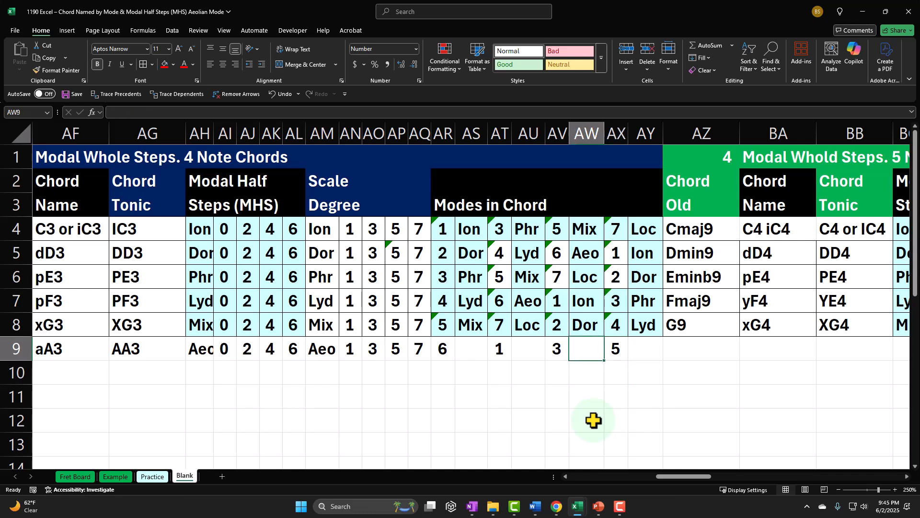
{"action": "key", "text": "Left"}
{"action": "key", "text": "Left"}
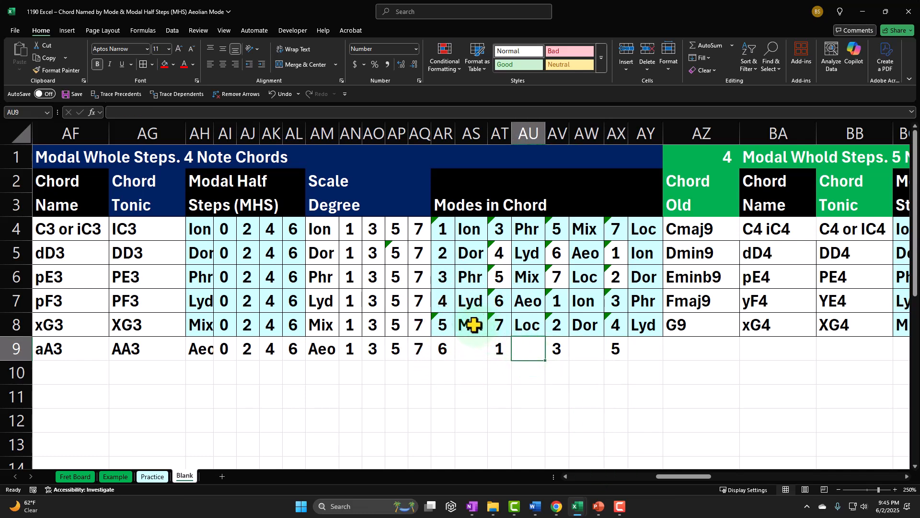
{"action": "left_click", "coordinate": [473, 325]}
{"action": "key", "text": "ctrl+c"}
{"action": "left_click", "coordinate": [473, 351]}
{"action": "key", "text": "ctrl+v"}
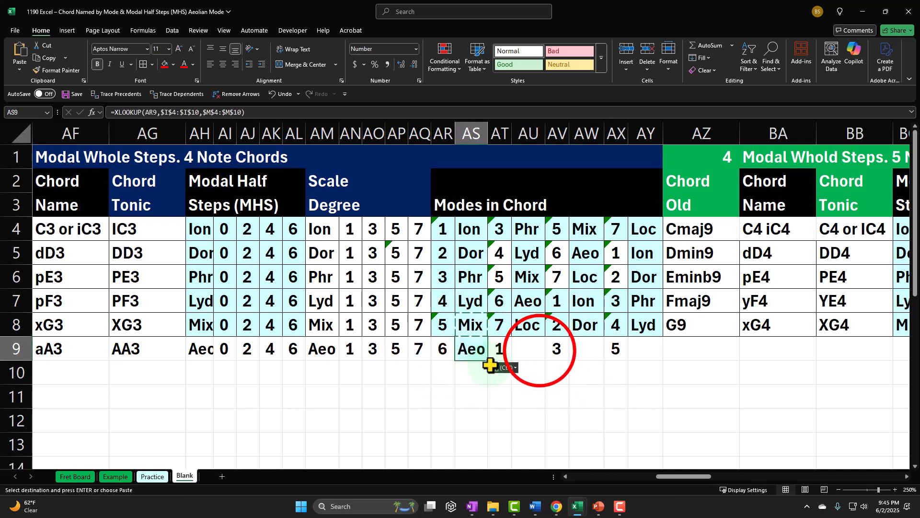
{"action": "left_click", "coordinate": [539, 349]}
{"action": "key", "text": "ctrl+v"}
{"action": "left_click", "coordinate": [591, 346]}
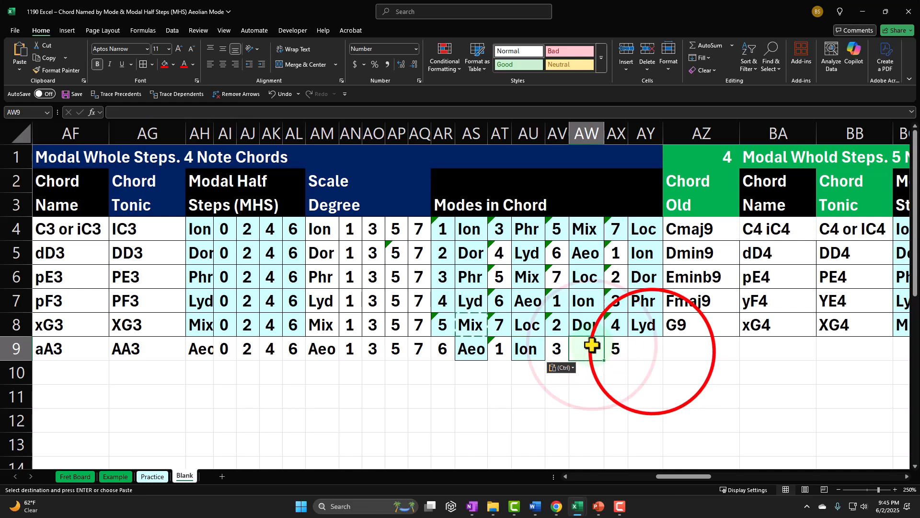
{"action": "key", "text": "ctrl+v"}
{"action": "left_click", "coordinate": [652, 351]}
{"action": "key", "text": "ctrl+v"}
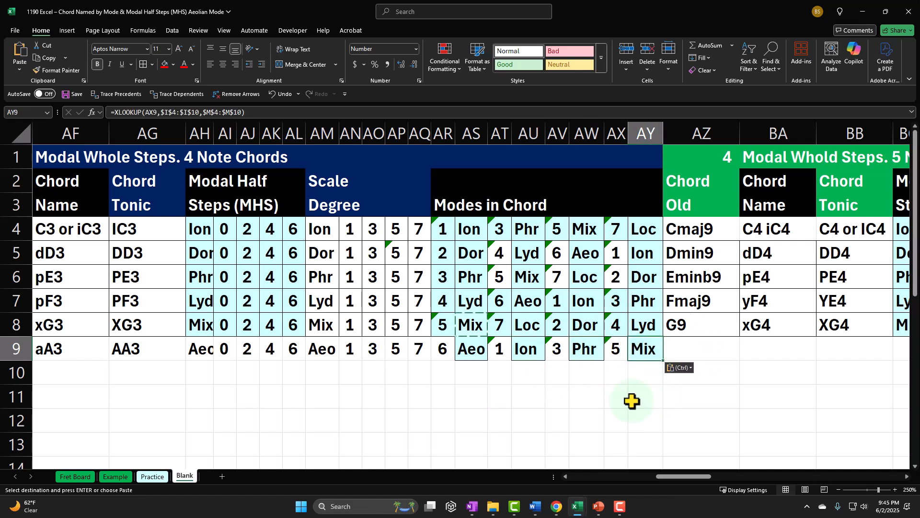
Review the row 9 modes-in-chord formulas from AR9 through AX9, and go back to the first scale degree in AN9.
{"action": "left_click", "coordinate": [445, 350]}
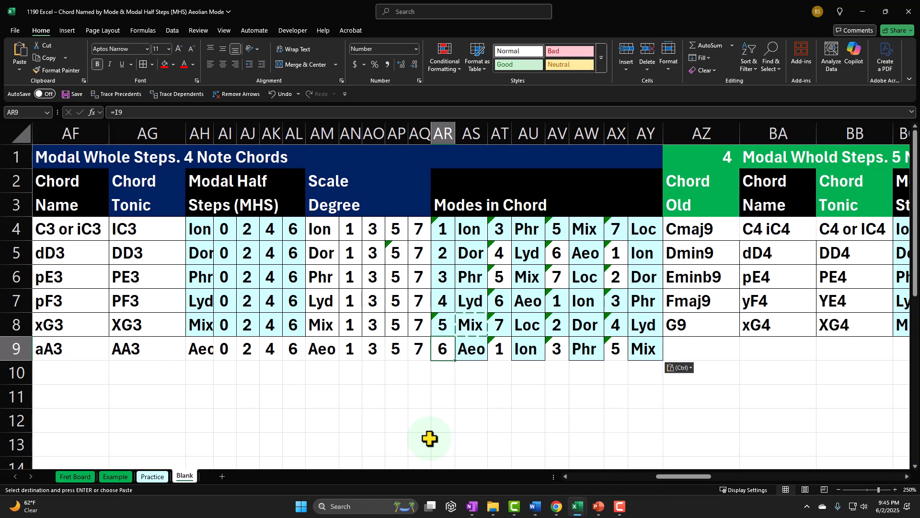
{"action": "key", "text": "Right"}
{"action": "key", "text": "Right"}
{"action": "key", "text": "Right"}
{"action": "key", "text": "Right"}
{"action": "key", "text": "Right"}
{"action": "key", "text": "Right"}
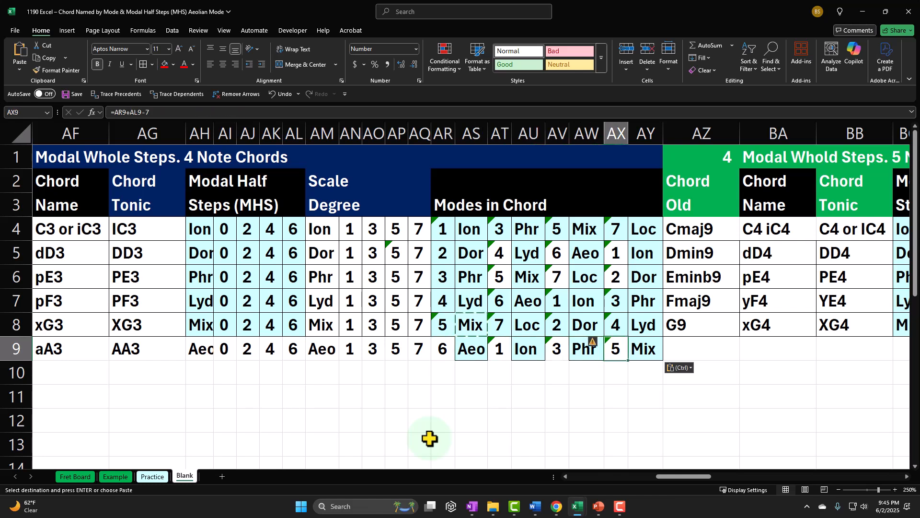
{"action": "key", "text": "Left"}
{"action": "key", "text": "Left"}
{"action": "key", "text": "Left"}
{"action": "key", "text": "Left"}
{"action": "key", "text": "Left"}
{"action": "key", "text": "Left"}
{"action": "key", "text": "Left"}
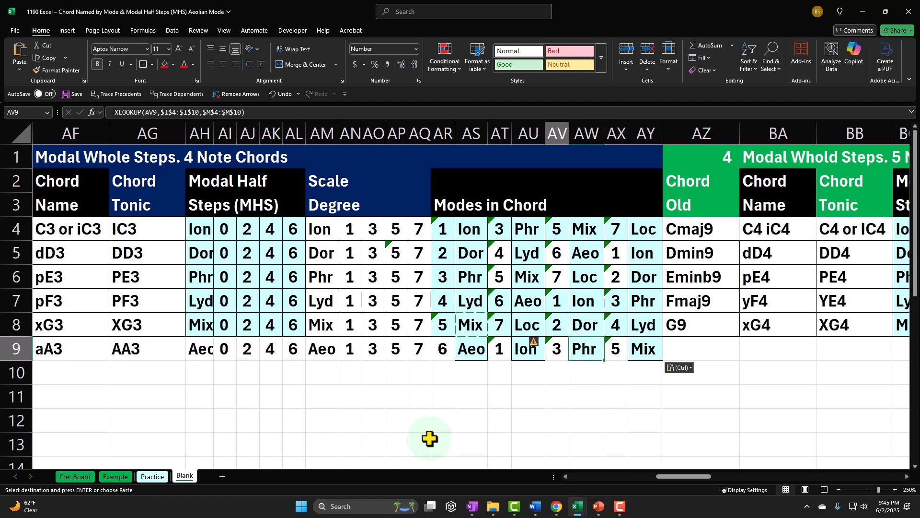
{"action": "key", "text": "Left"}
{"action": "key", "text": "Left"}
{"action": "key", "text": "Left"}
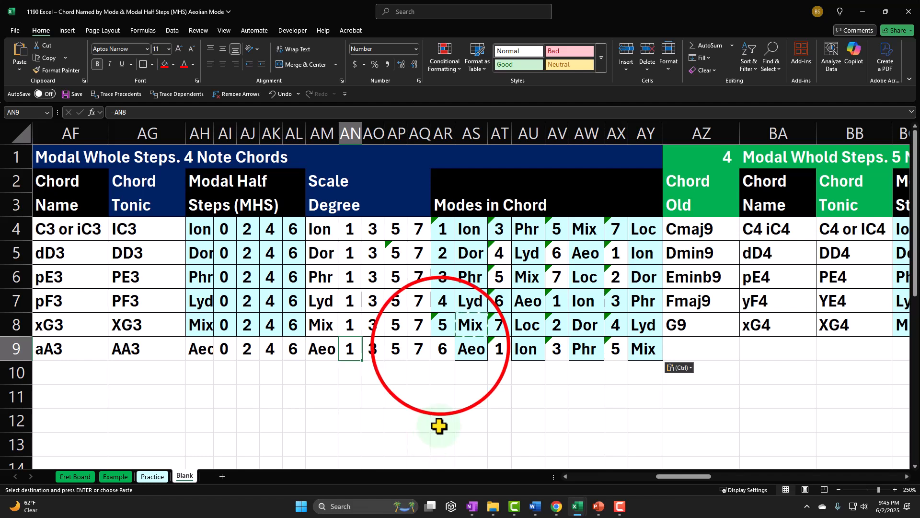
Apply borders and the recently used light blue fill to the Aeolian modes-in-chord cells AR9:AY9.
{"action": "left_click", "coordinate": [441, 347]}
{"action": "left_click_drag", "start_coordinate": [441, 347], "coordinate": [615, 347]}
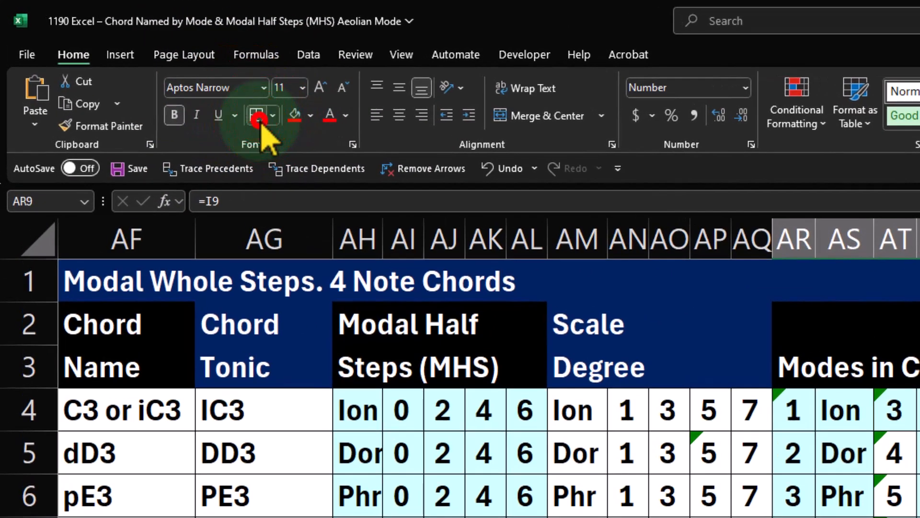
{"action": "left_click", "coordinate": [310, 116]}
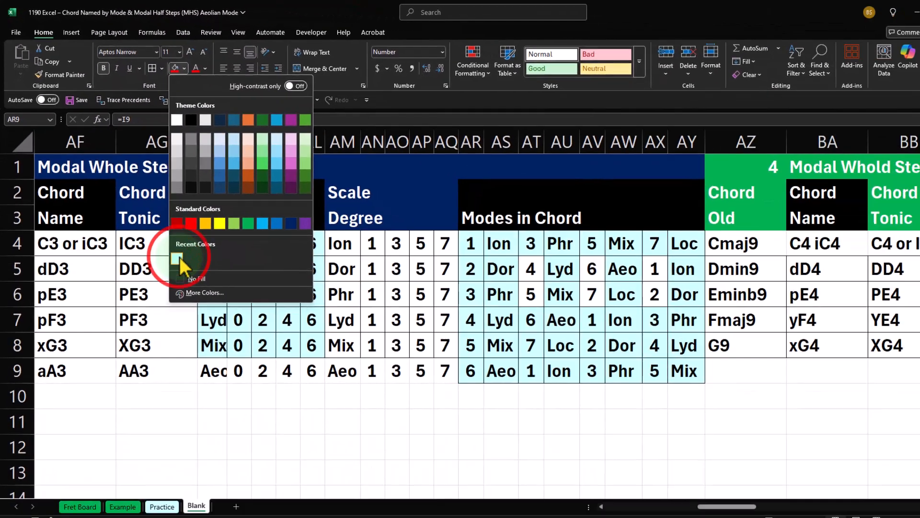
{"action": "left_click", "coordinate": [176, 259]}
{"action": "left_click", "coordinate": [573, 372]}
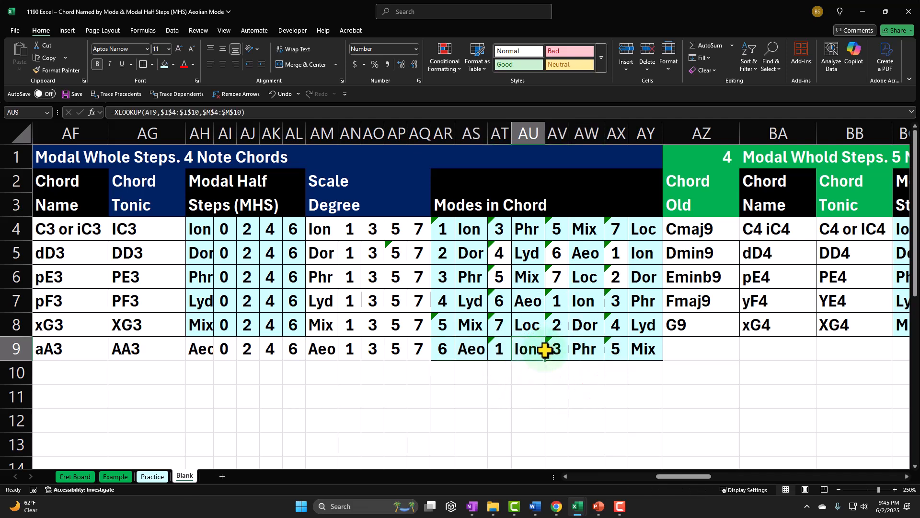
Look over the empty five-note chord cells of the Aeolian row as far as BL9 and return to AZ9.
{"action": "key", "text": "Right"}
{"action": "key", "text": "Right"}
{"action": "key", "text": "Right"}
{"action": "key", "text": "Right"}
{"action": "key", "text": "Right"}
{"action": "key", "text": "Right"}
{"action": "key", "text": "Right"}
{"action": "key", "text": "Right"}
{"action": "key", "text": "Right"}
{"action": "key", "text": "Right"}
{"action": "key", "text": "Right"}
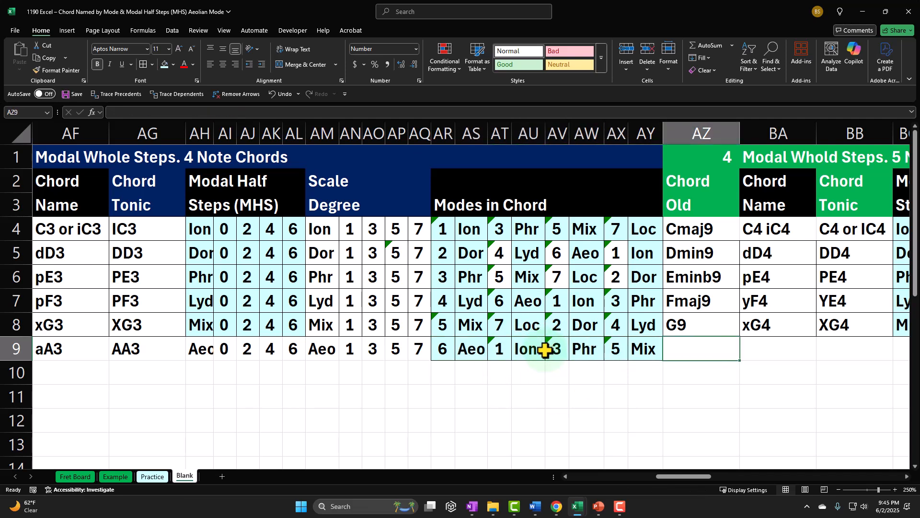
{"action": "key", "text": "Right"}
{"action": "key", "text": "Right"}
{"action": "key", "text": "Right"}
{"action": "key", "text": "Right"}
{"action": "key", "text": "Right"}
{"action": "key", "text": "Right"}
{"action": "key", "text": "Right"}
{"action": "key", "text": "Right"}
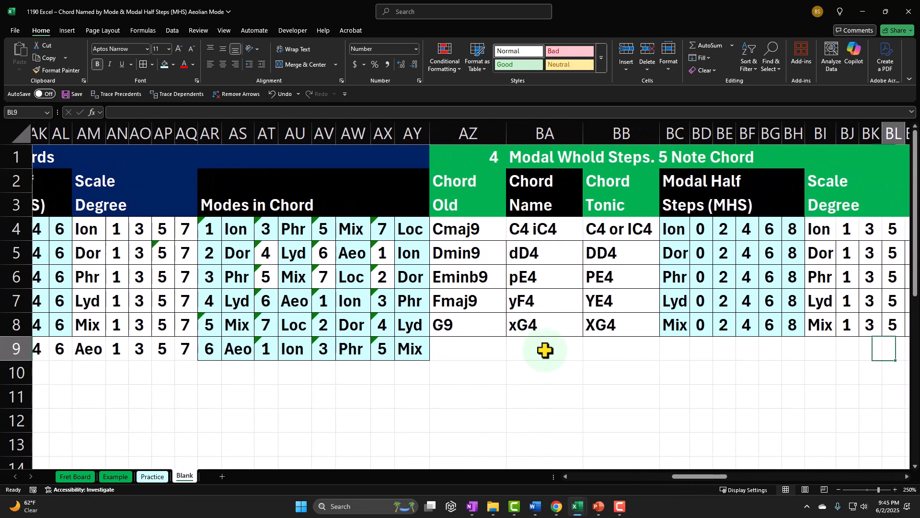
{"action": "key", "text": "Left"}
{"action": "key", "text": "Left"}
{"action": "key", "text": "Left"}
{"action": "key", "text": "Left"}
{"action": "key", "text": "Left"}
{"action": "key", "text": "Left"}
{"action": "key", "text": "Left"}
{"action": "key", "text": "Left"}
{"action": "key", "text": "Left"}
{"action": "key", "text": "Left"}
{"action": "key", "text": "Left"}
{"action": "key", "text": "Left"}
{"action": "key", "text": "Left"}
{"action": "key", "text": "Left"}
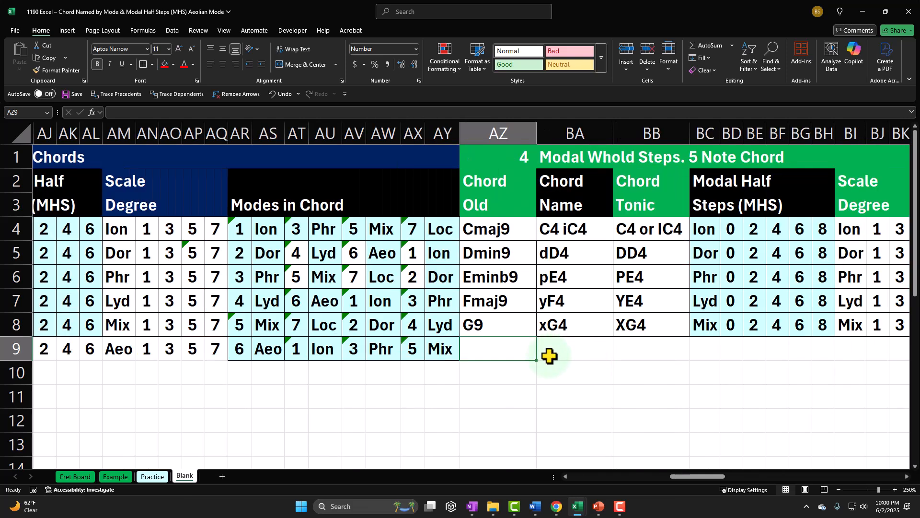
Fill in the Aeolian five-note chord names with Amin9 in AZ9, aA4 in BA9 and AA4 in BB9.
{"action": "type", "text": "Amin9"}
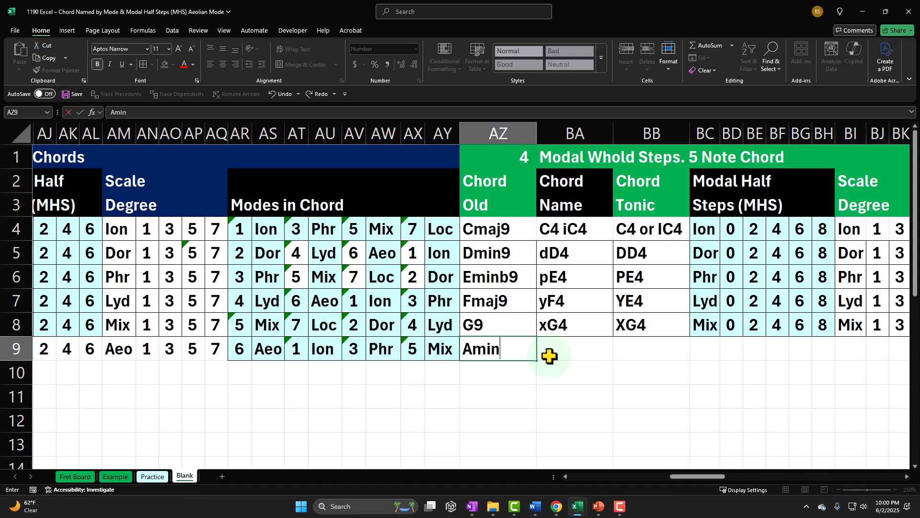
{"action": "key", "text": "Return"}
{"action": "key", "text": "Up"}
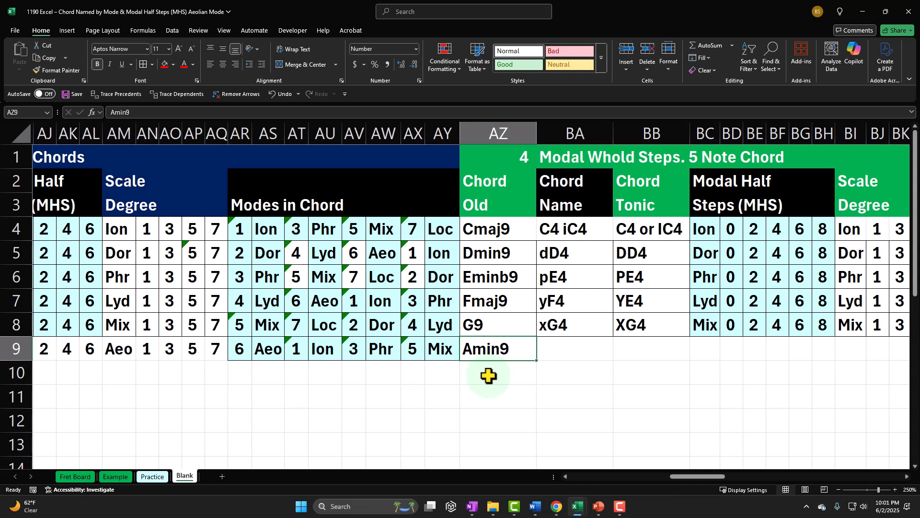
{"action": "key", "text": "Right"}
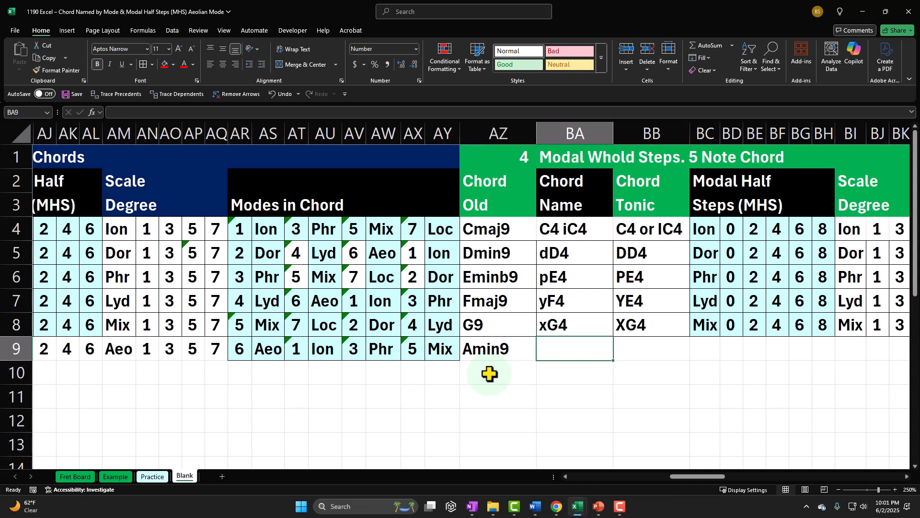
{"action": "type", "text": "a"}
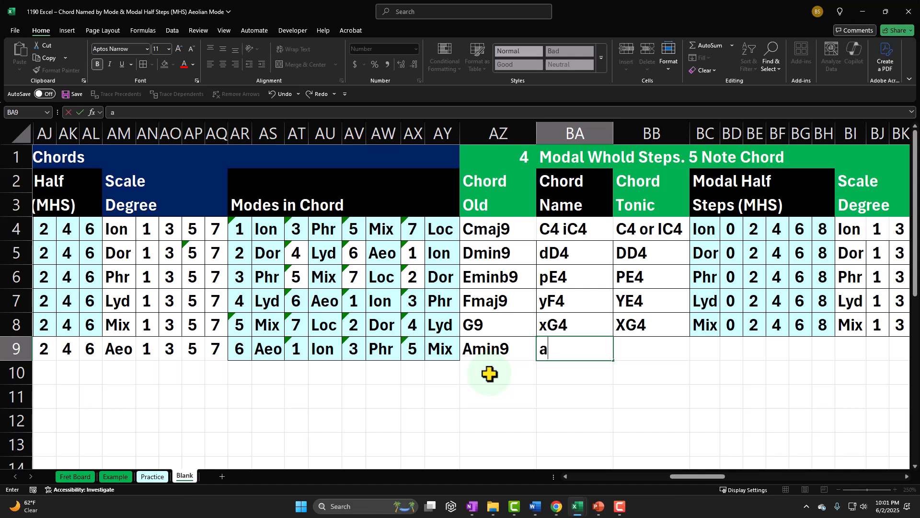
{"action": "type", "text": "A4"}
{"action": "key", "text": "Return"}
{"action": "key", "text": "Up"}
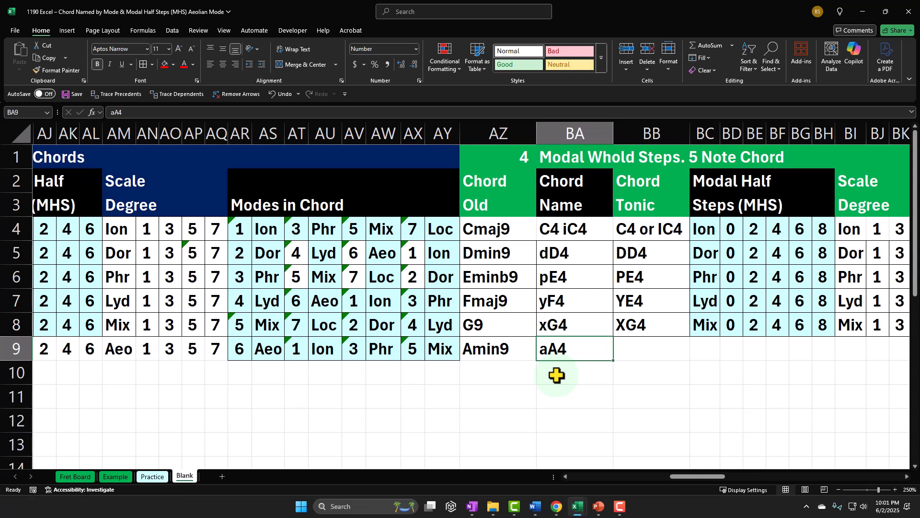
{"action": "key", "text": "Right"}
{"action": "type", "text": "A"}
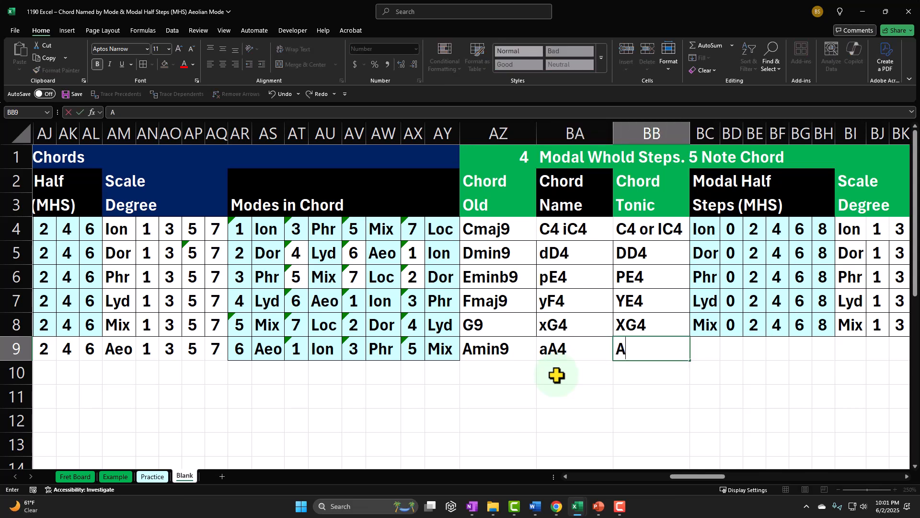
{"action": "type", "text": "A4"}
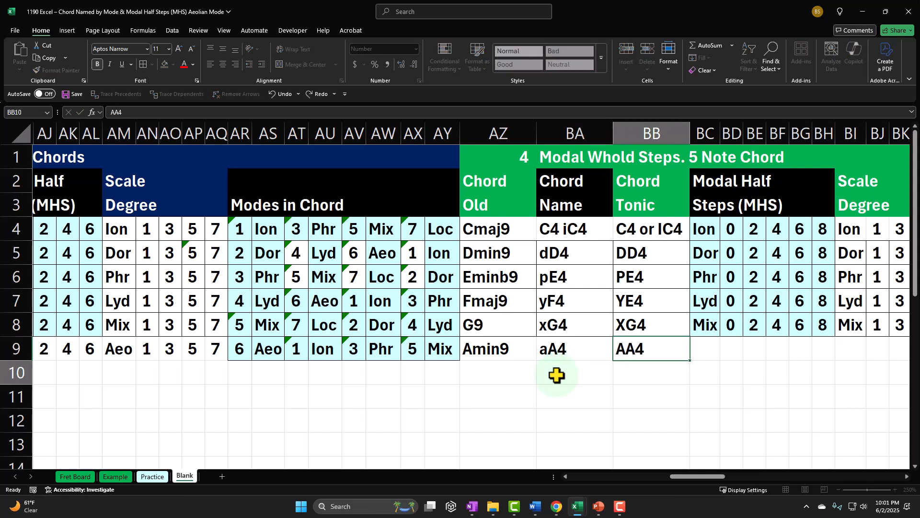
{"action": "key", "text": "Return"}
{"action": "key", "text": "Up"}
Trace the Aeolian five-note chord in the note list by selecting A1, C4, E8, G11 and B3 with their modes in columns F:G.
{"action": "key", "text": "Left"}
{"action": "key", "text": "Left"}
{"action": "key", "text": "Left"}
{"action": "key", "text": "Left"}
{"action": "key", "text": "Left"}
{"action": "key", "text": "Left"}
{"action": "key", "text": "Left"}
{"action": "key", "text": "Left"}
{"action": "key", "text": "Left"}
{"action": "key", "text": "Left"}
{"action": "key", "text": "Left"}
{"action": "key", "text": "Left"}
{"action": "key", "text": "Left"}
{"action": "key", "text": "Left"}
{"action": "key", "text": "Left"}
{"action": "key", "text": "Left"}
{"action": "key", "text": "Left"}
{"action": "key", "text": "Left"}
{"action": "key", "text": "Left"}
{"action": "key", "text": "Left"}
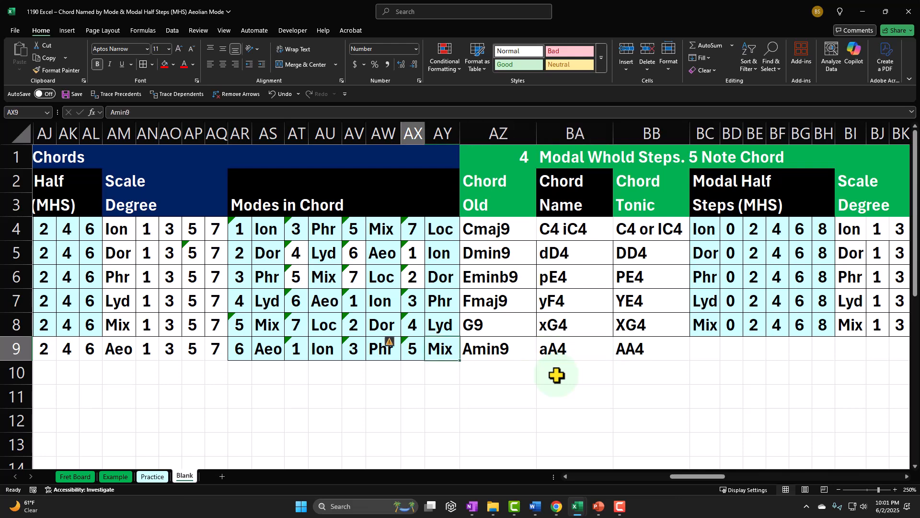
{"action": "key", "text": "Left"}
{"action": "key", "text": "Left"}
{"action": "key", "text": "Left"}
{"action": "key", "text": "Left"}
{"action": "key", "text": "Left"}
{"action": "key", "text": "Left"}
{"action": "key", "text": "Left"}
{"action": "key", "text": "Left"}
{"action": "key", "text": "Left"}
{"action": "key", "text": "Left"}
{"action": "key", "text": "Left"}
{"action": "key", "text": "Left"}
{"action": "key", "text": "Left"}
{"action": "key", "text": "Left"}
{"action": "key", "text": "Left"}
{"action": "key", "text": "Left"}
{"action": "key", "text": "Left"}
{"action": "key", "text": "Left"}
{"action": "key", "text": "Left"}
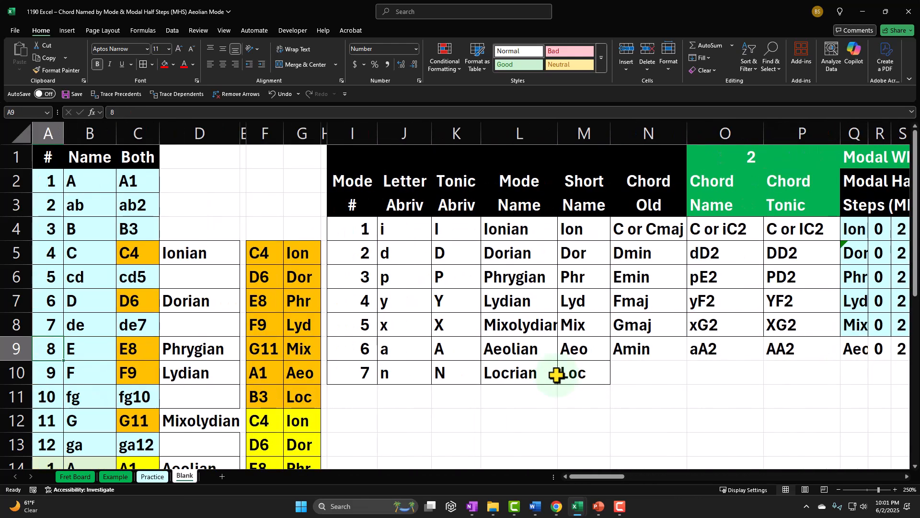
{"action": "scroll", "coordinate": [254, 305], "scroll_direction": "down", "scroll_amount": 1}
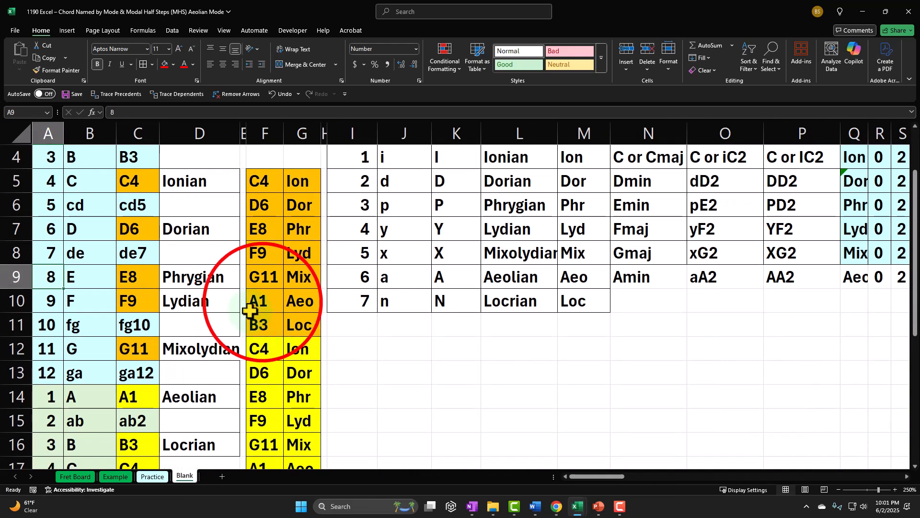
{"action": "left_click_drag", "start_coordinate": [254, 306], "coordinate": [293, 307]}
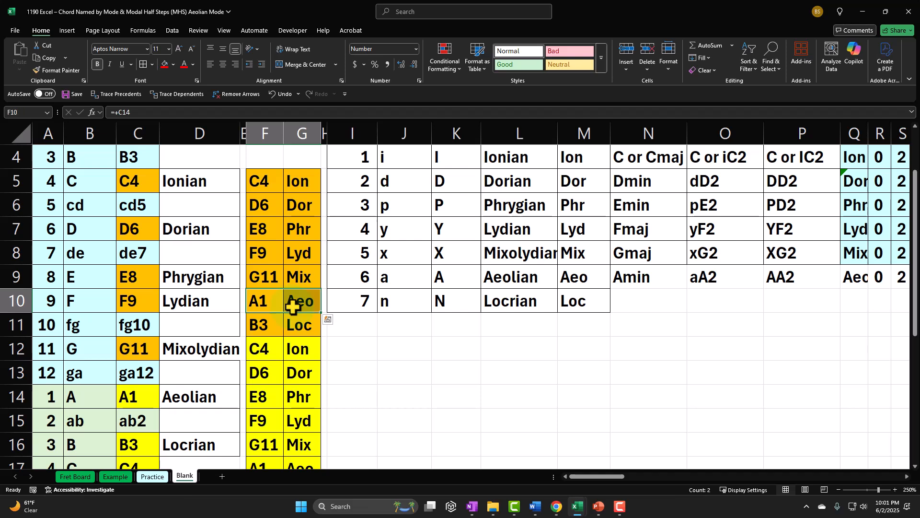
{"action": "left_click_drag", "start_coordinate": [274, 349], "coordinate": [298, 350]}
{"action": "scroll", "coordinate": [316, 308], "scroll_direction": "down", "scroll_amount": 1}
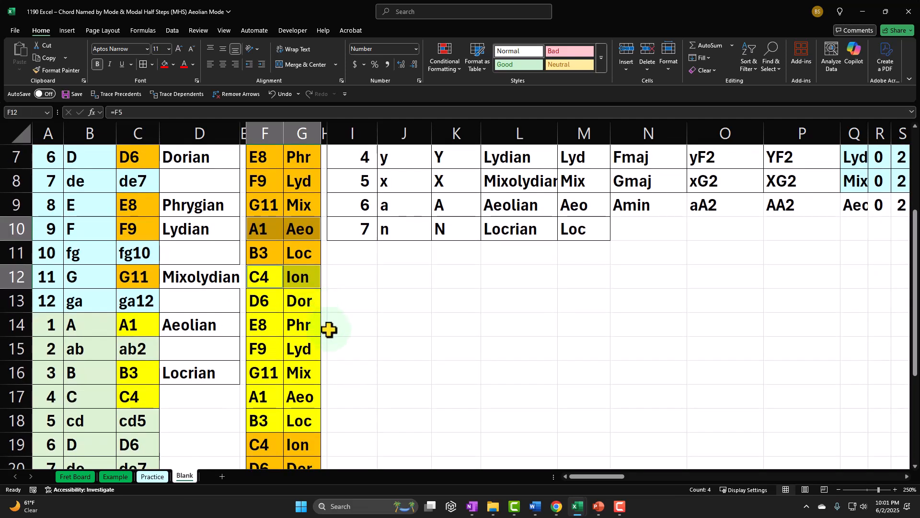
{"action": "left_click_drag", "start_coordinate": [276, 322], "coordinate": [298, 323]}
{"action": "left_click", "coordinate": [278, 375], "text": "ctrl"}
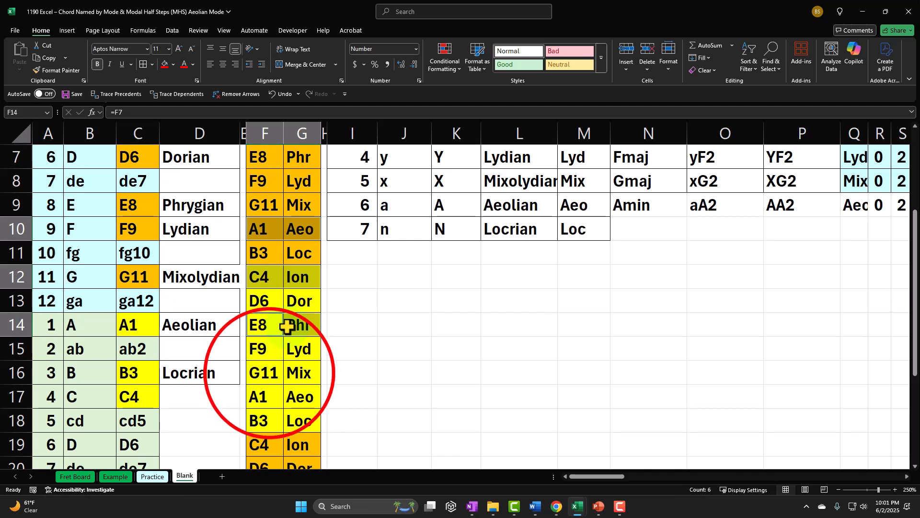
{"action": "left_click_drag", "start_coordinate": [280, 377], "coordinate": [287, 372]}
{"action": "left_click_drag", "start_coordinate": [281, 420], "coordinate": [301, 422]}
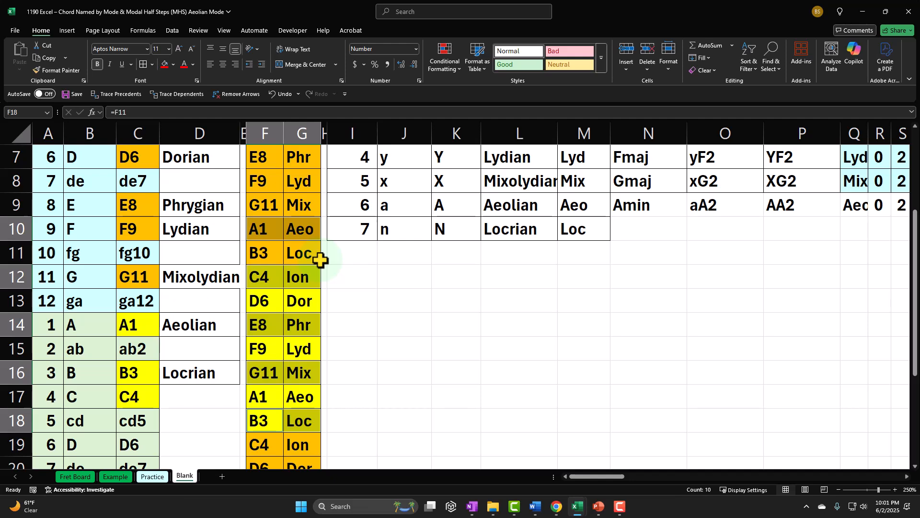
Fill in the Aeolian label for the five-note modal half steps in BC9 by referencing the short name in AS9.
{"action": "scroll", "coordinate": [483, 328], "scroll_direction": "up", "scroll_amount": 2}
{"action": "left_click", "coordinate": [571, 302]}
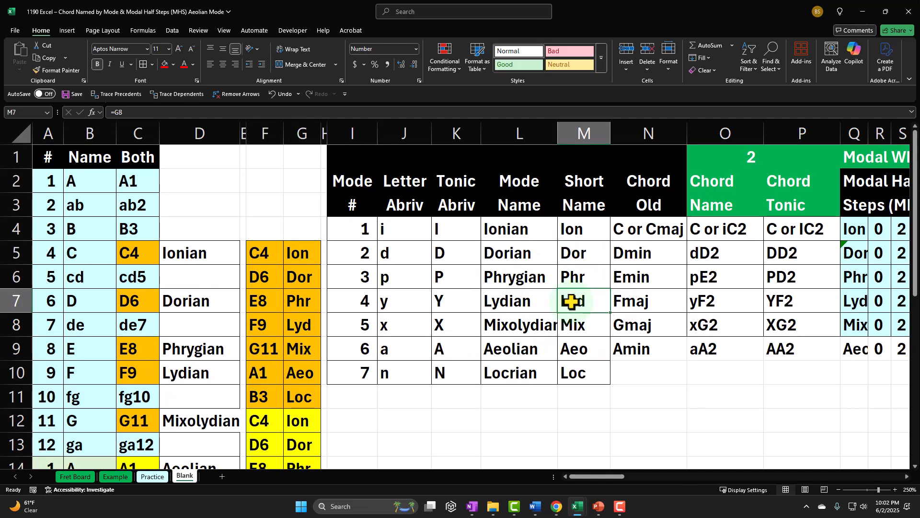
{"action": "key", "text": "Right"}
{"action": "key", "text": "Right"}
{"action": "key", "text": "Right"}
{"action": "key", "text": "Right"}
{"action": "key", "text": "Right"}
{"action": "key", "text": "Right"}
{"action": "key", "text": "Right"}
{"action": "key", "text": "Right"}
{"action": "key", "text": "Right"}
{"action": "key", "text": "Right"}
{"action": "key", "text": "Right"}
{"action": "key", "text": "Right"}
{"action": "key", "text": "Right"}
{"action": "key", "text": "Right"}
{"action": "key", "text": "Right"}
{"action": "key", "text": "Right"}
{"action": "key", "text": "Right"}
{"action": "key", "text": "Right"}
{"action": "key", "text": "Right"}
{"action": "key", "text": "Right"}
{"action": "key", "text": "Right"}
{"action": "key", "text": "Right"}
{"action": "key", "text": "Right"}
{"action": "key", "text": "Right"}
{"action": "key", "text": "Right"}
{"action": "key", "text": "Right"}
{"action": "key", "text": "Right"}
{"action": "key", "text": "Right"}
{"action": "key", "text": "Right"}
{"action": "key", "text": "Right"}
{"action": "key", "text": "Right"}
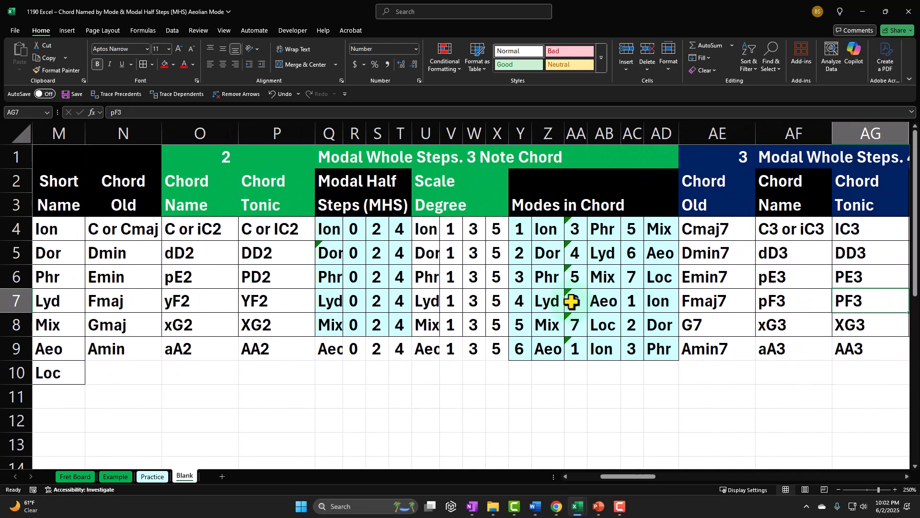
{"action": "key", "text": "Right"}
{"action": "key", "text": "Right"}
{"action": "key", "text": "Right"}
{"action": "key", "text": "Right"}
{"action": "key", "text": "Right"}
{"action": "key", "text": "Right"}
{"action": "key", "text": "Right"}
{"action": "key", "text": "Right"}
{"action": "key", "text": "Right"}
{"action": "key", "text": "Right"}
{"action": "key", "text": "Right"}
{"action": "key", "text": "Right"}
{"action": "key", "text": "Right"}
{"action": "key", "text": "Right"}
{"action": "key", "text": "Right"}
{"action": "key", "text": "Right"}
{"action": "key", "text": "Right"}
{"action": "key", "text": "Right"}
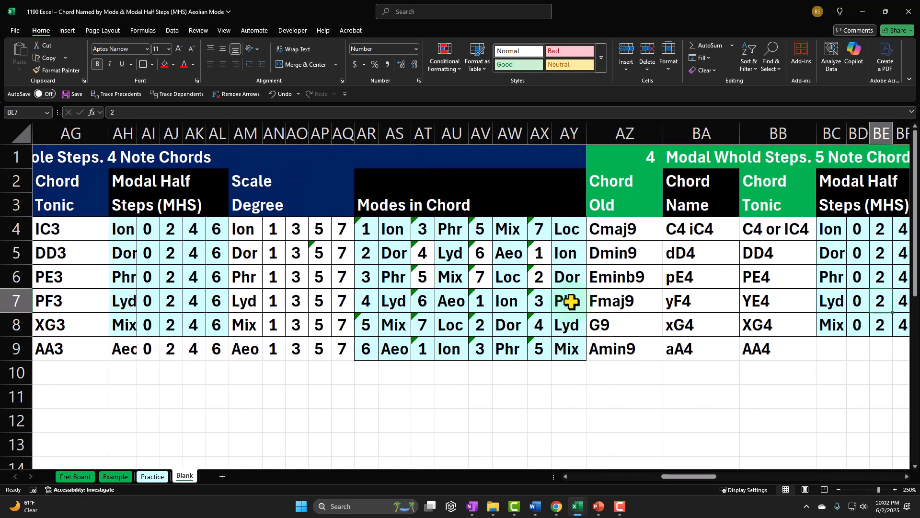
{"action": "key", "text": "Right"}
{"action": "key", "text": "Right"}
{"action": "key", "text": "Right"}
{"action": "key", "text": "Right"}
{"action": "key", "text": "Right"}
{"action": "key", "text": "Right"}
{"action": "key", "text": "Right"}
{"action": "key", "text": "Right"}
{"action": "key", "text": "Right"}
{"action": "key", "text": "Right"}
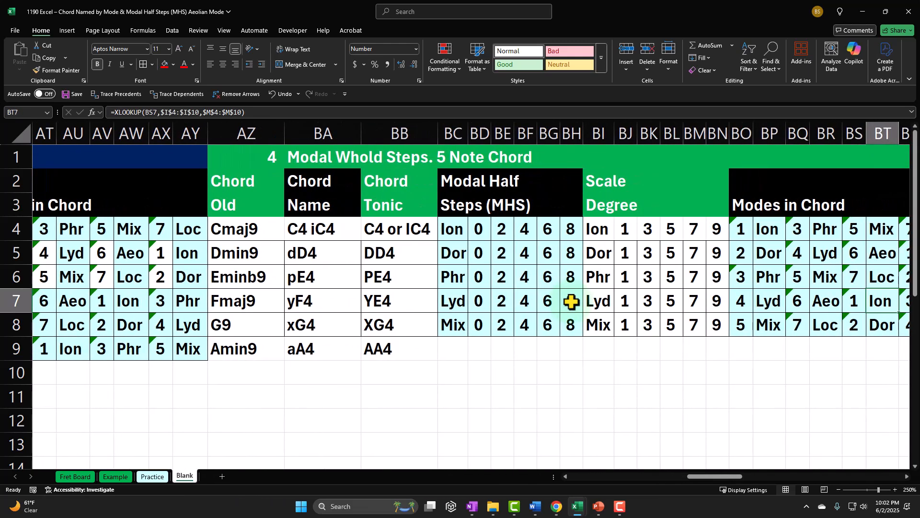
{"action": "left_click", "coordinate": [453, 353]}
{"action": "type", "text": "="}
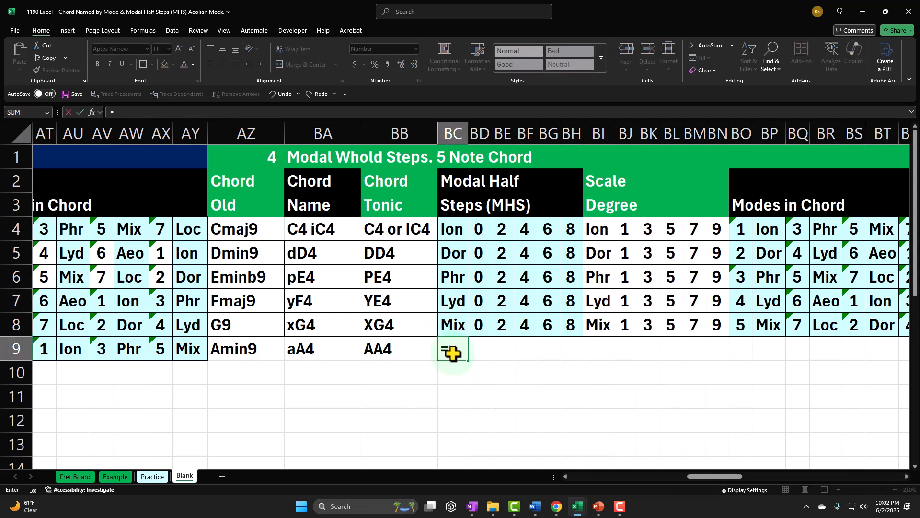
{"action": "key", "text": "Left"}
{"action": "key", "text": "Left"}
{"action": "key", "text": "Left"}
{"action": "key", "text": "Left"}
{"action": "key", "text": "Left"}
{"action": "key", "text": "Left"}
{"action": "key", "text": "Left"}
{"action": "key", "text": "Left"}
{"action": "key", "text": "Left"}
{"action": "key", "text": "Left"}
{"action": "key", "text": "Left"}
{"action": "key", "text": "Left"}
{"action": "key", "text": "Left"}
{"action": "key", "text": "Left"}
{"action": "key", "text": "Right"}
{"action": "key", "text": "Right"}
{"action": "key", "text": "Right"}
{"action": "key", "text": "Right"}
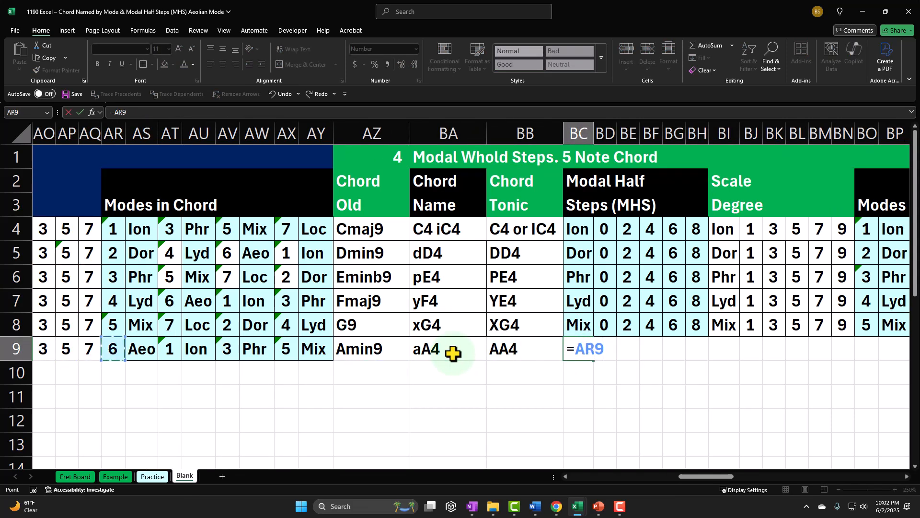
{"action": "key", "text": "Return"}
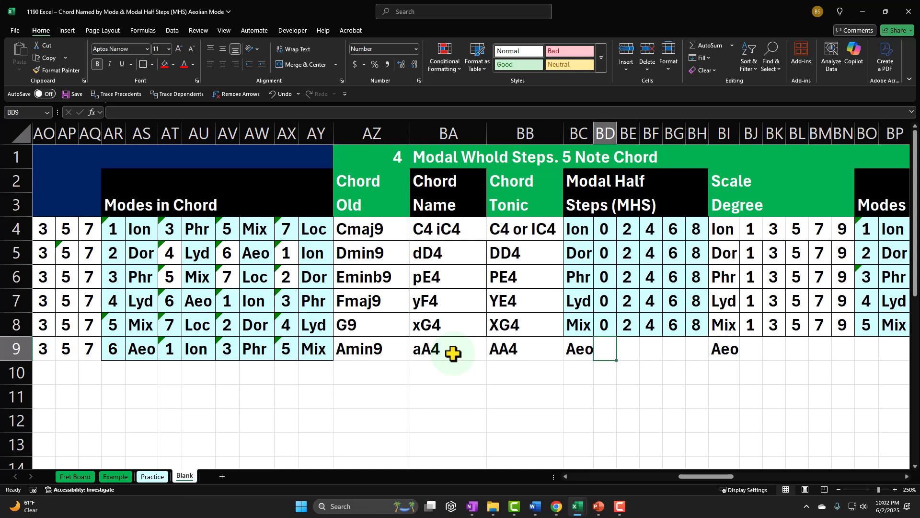
Clear the automatically extended Aeolian label from scale degree cell BI9 and return to BD9.
{"action": "key", "text": "Right"}
{"action": "key", "text": "Right"}
{"action": "key", "text": "Right"}
{"action": "key", "text": "Right"}
{"action": "key", "text": "Right"}
{"action": "key", "text": "Left"}
{"action": "key", "text": "Left"}
{"action": "key", "text": "Left"}
{"action": "key", "text": "Left"}
{"action": "key", "text": "Left"}
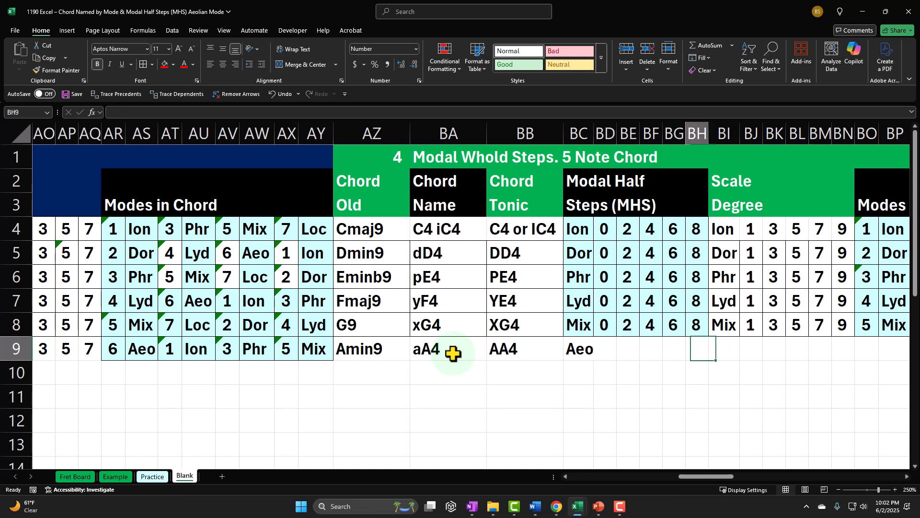
Enter the Aeolian five-note modal half steps 0, 2, 4, 6 and 9 in cells BD9 to BH9.
{"action": "type", "text": "0"}
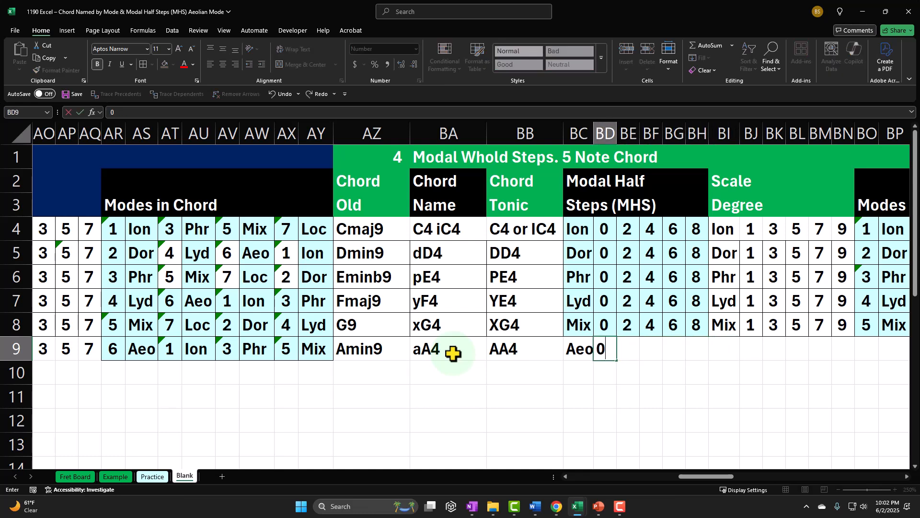
{"action": "key", "text": "Right"}
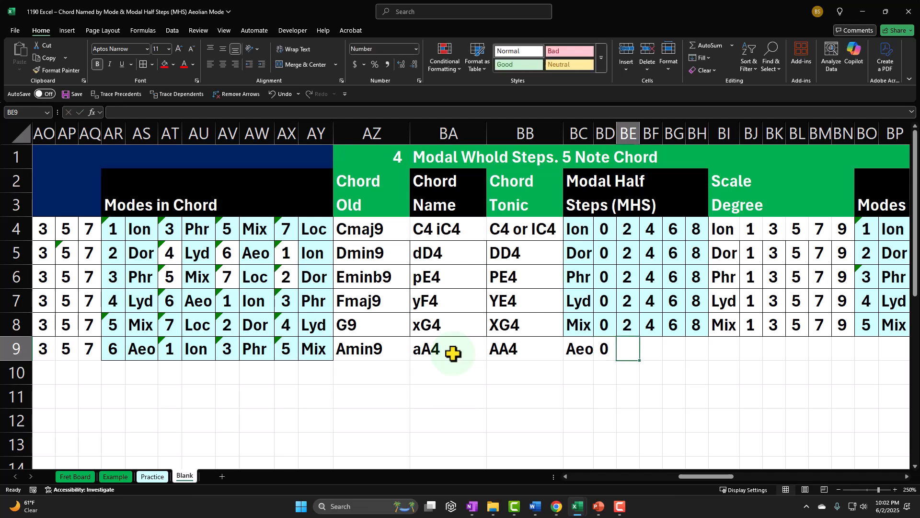
{"action": "type", "text": "2"}
{"action": "key", "text": "Right"}
{"action": "type", "text": "4"}
{"action": "key", "text": "Right"}
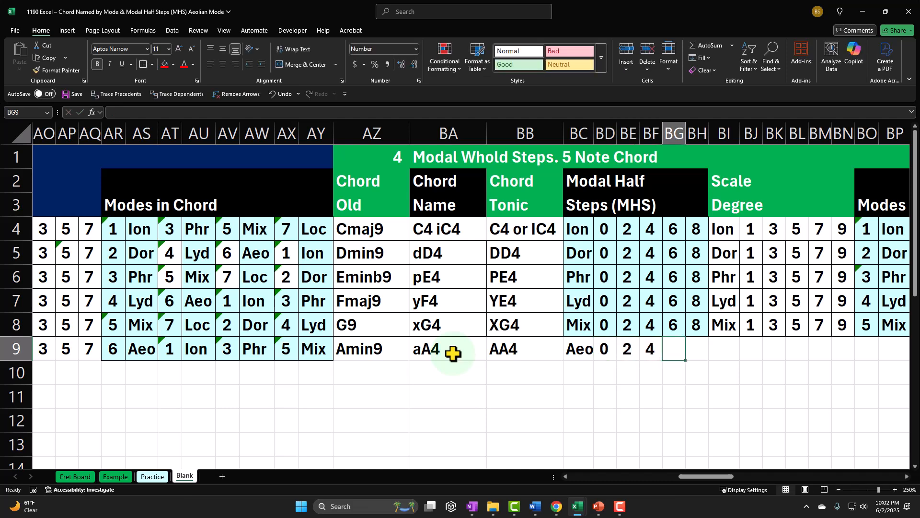
{"action": "type", "text": "6"}
{"action": "key", "text": "Right"}
{"action": "type", "text": "8"}
{"action": "key", "text": "BackSpace"}
{"action": "type", "text": "9"}
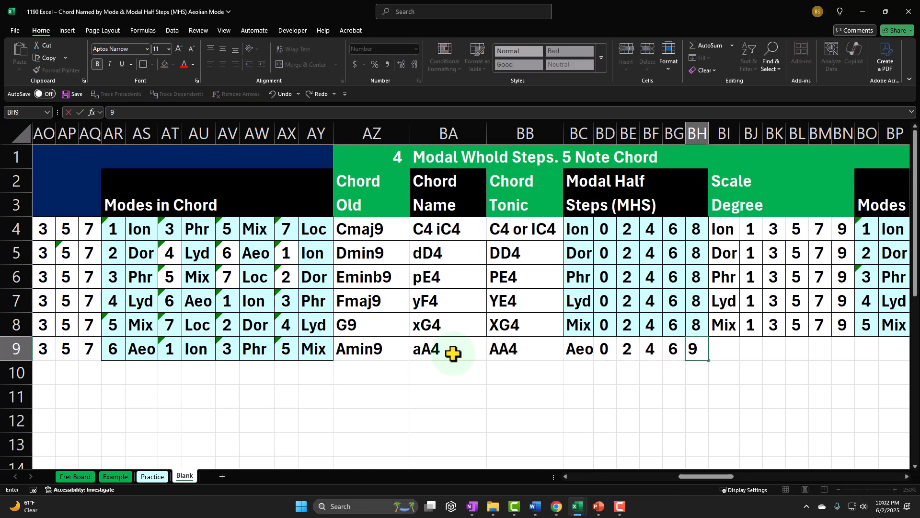
{"action": "key", "text": "Return"}
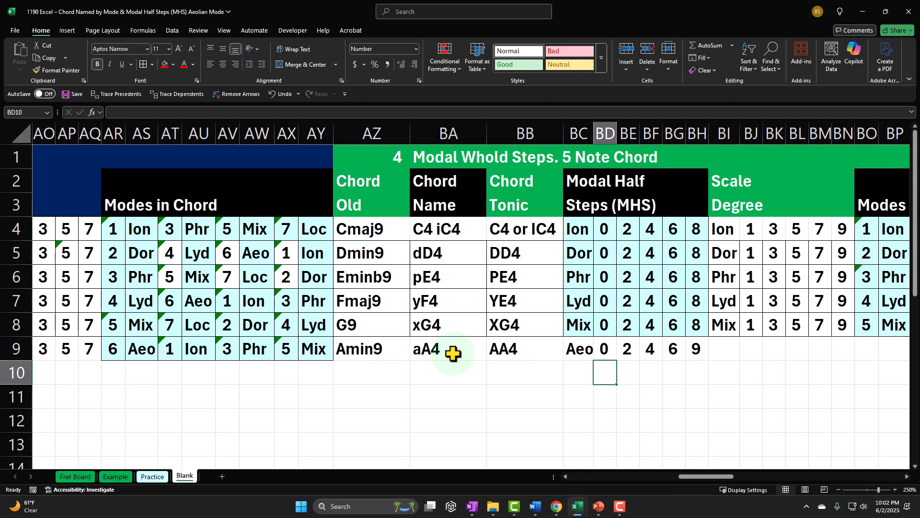
Reference the Aeolian label BC9 in BI9 and enter 1 as the first five-note scale degree in BJ9.
{"action": "key", "text": "Up"}
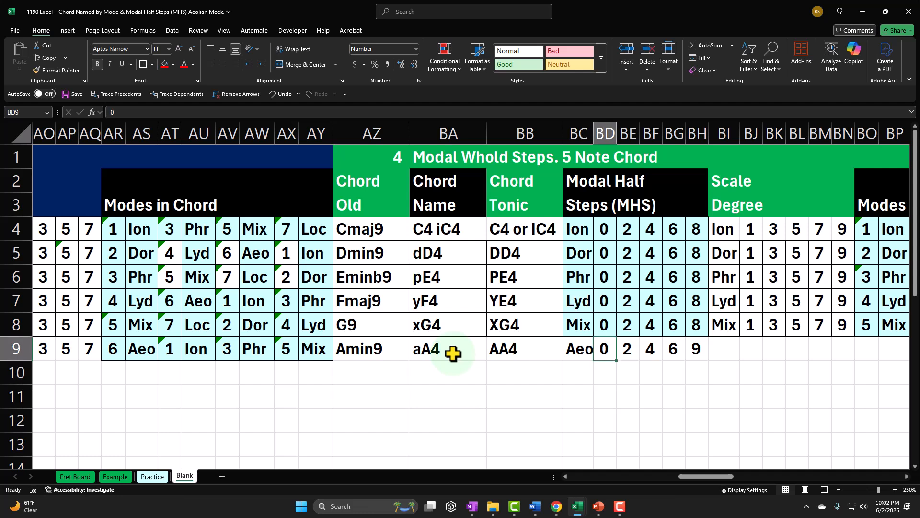
{"action": "key", "text": "Right"}
{"action": "key", "text": "Right"}
{"action": "key", "text": "Right"}
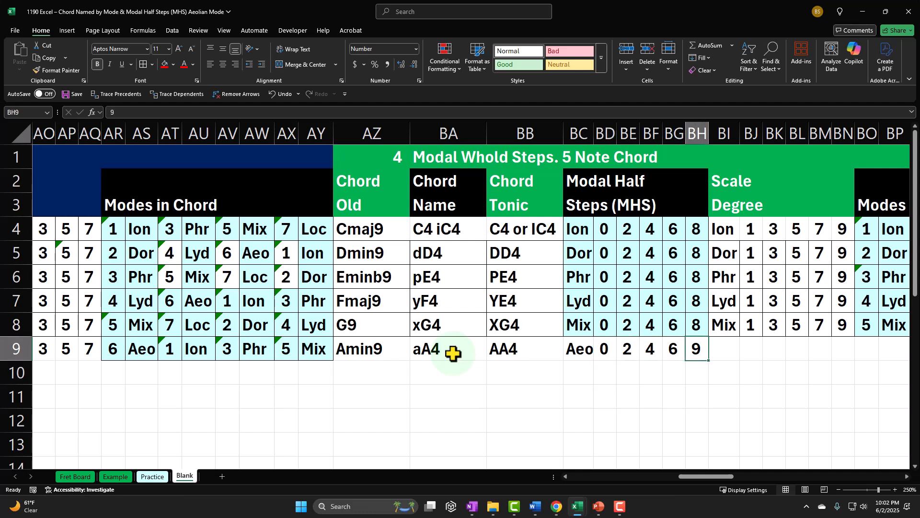
{"action": "type", "text": "="}
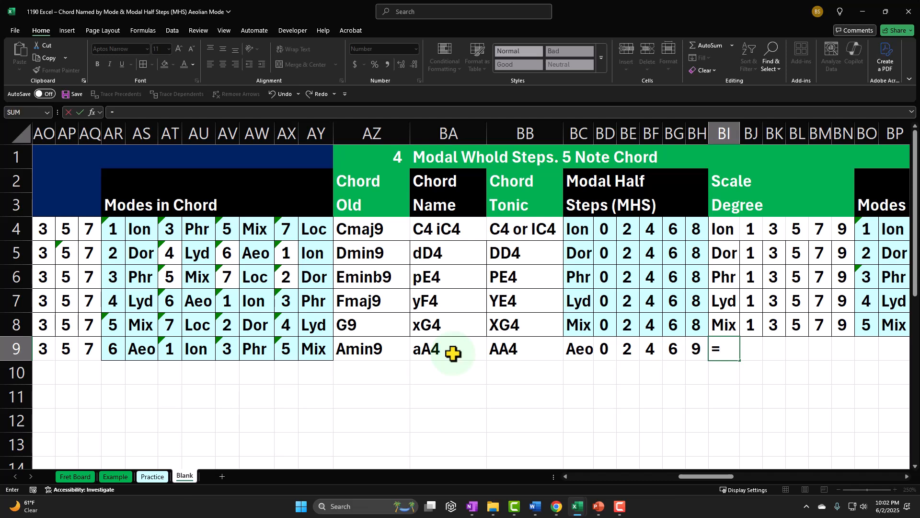
{"action": "key", "text": "Left"}
{"action": "key", "text": "Left"}
{"action": "key", "text": "Left"}
{"action": "key", "text": "Left"}
{"action": "key", "text": "Left"}
{"action": "key", "text": "Left"}
{"action": "key", "text": "Tab"}
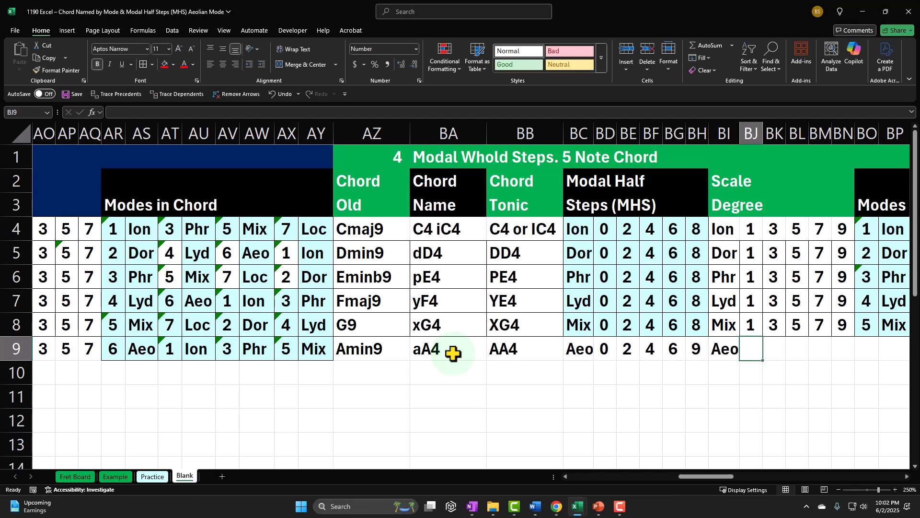
{"action": "type", "text": "1"}
{"action": "key", "text": "Tab"}
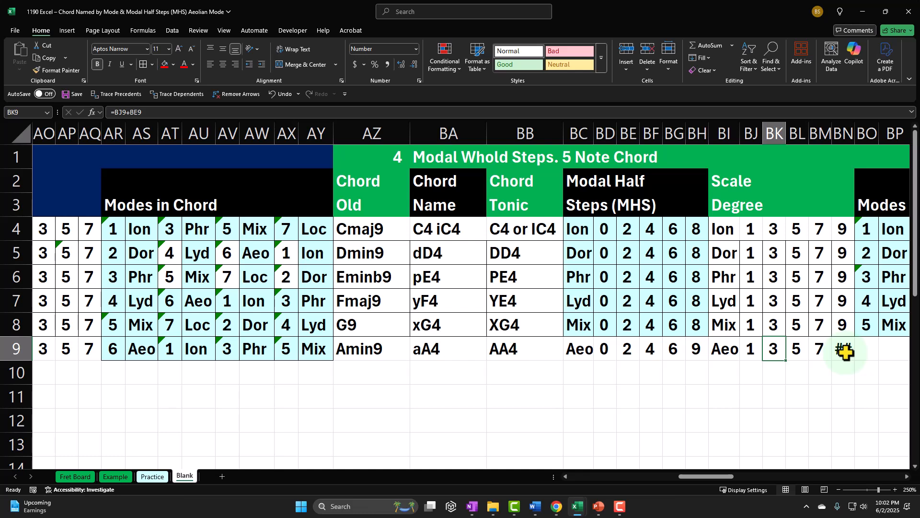
Replace the Aeolian scale degree formulas in BK9:BN9 with =BJ9+2 filled across from BK9.
{"action": "left_click_drag", "start_coordinate": [845, 353], "coordinate": [776, 355]}
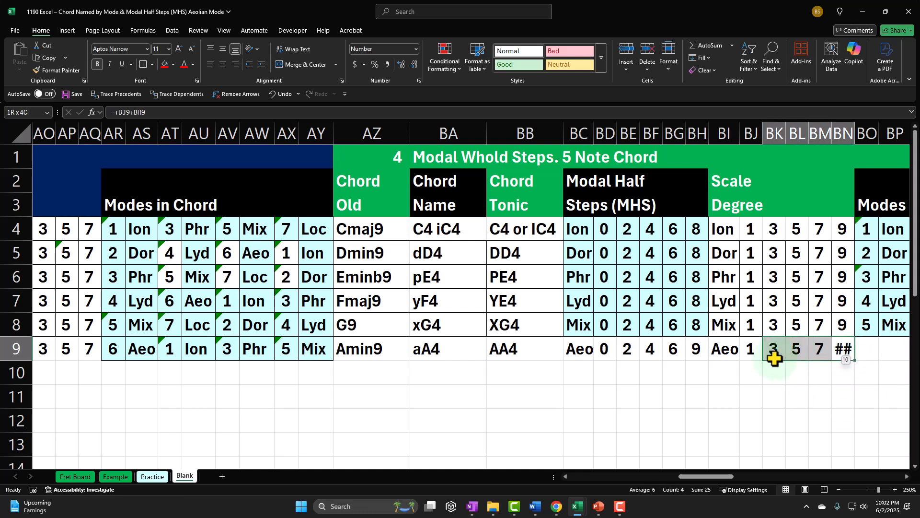
{"action": "key", "text": "Delete"}
{"action": "key", "text": "Down"}
{"action": "key", "text": "Up"}
{"action": "left_click", "coordinate": [776, 355]}
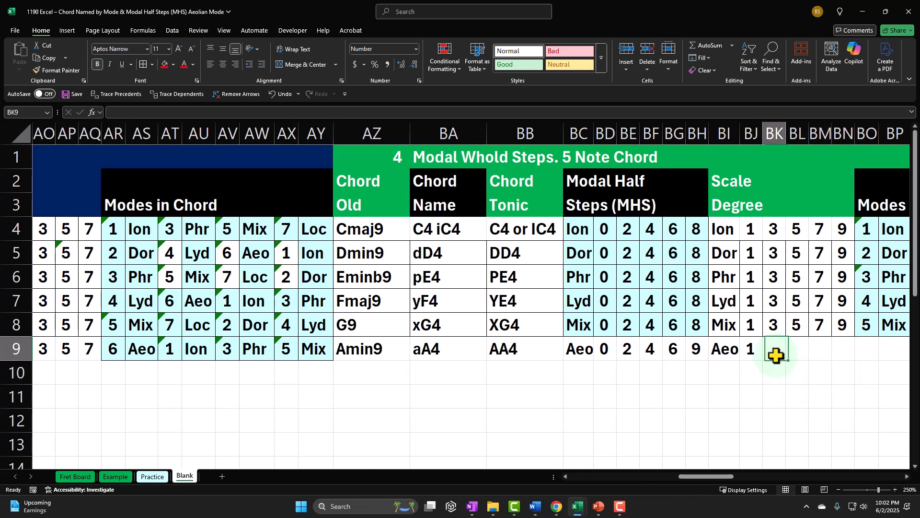
{"action": "type", "text": "="}
{"action": "key", "text": "Left"}
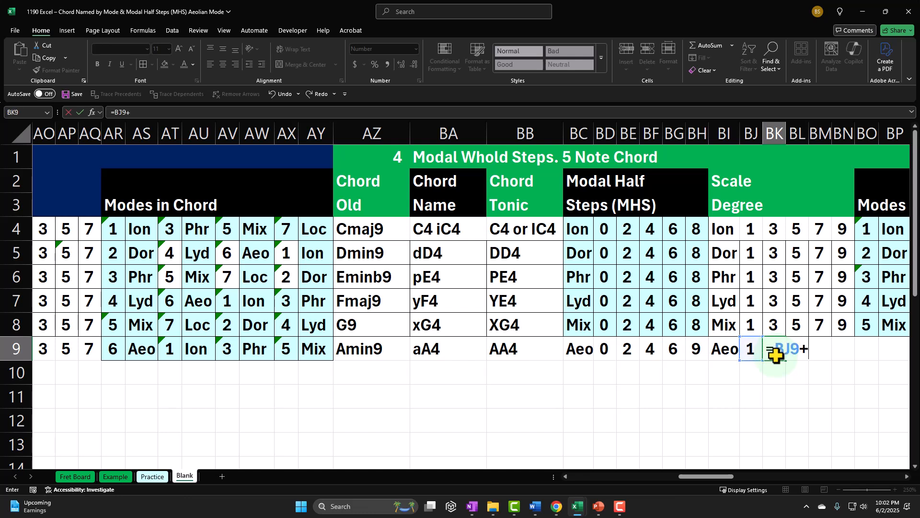
{"action": "type", "text": "+2"}
{"action": "left_click", "coordinate": [776, 355]}
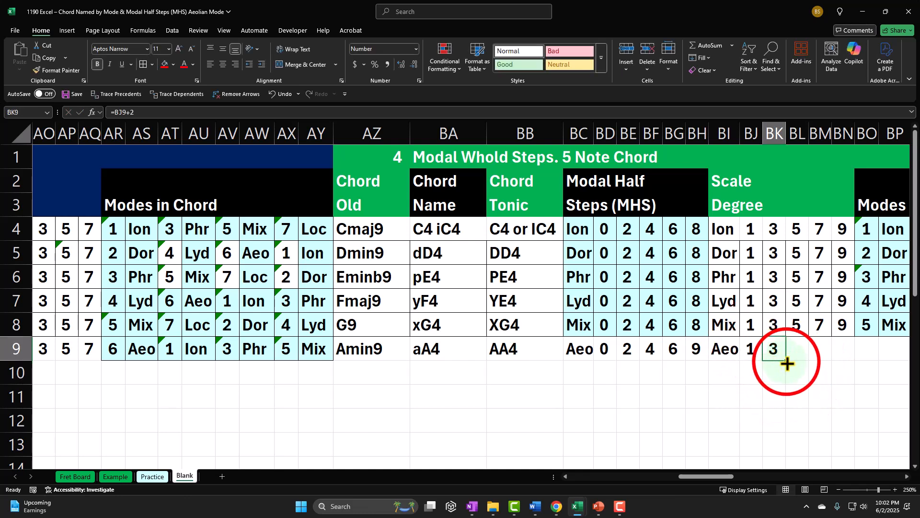
{"action": "left_click_drag", "start_coordinate": [787, 363], "coordinate": [852, 359]}
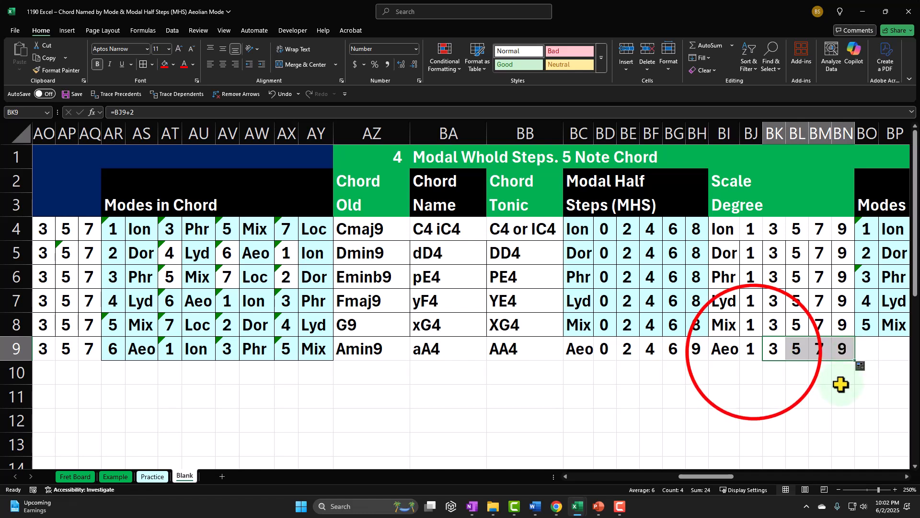
{"action": "left_click", "coordinate": [750, 355]}
{"action": "key", "text": "Right"}
{"action": "key", "text": "Right"}
{"action": "key", "text": "Right"}
{"action": "key", "text": "Right"}
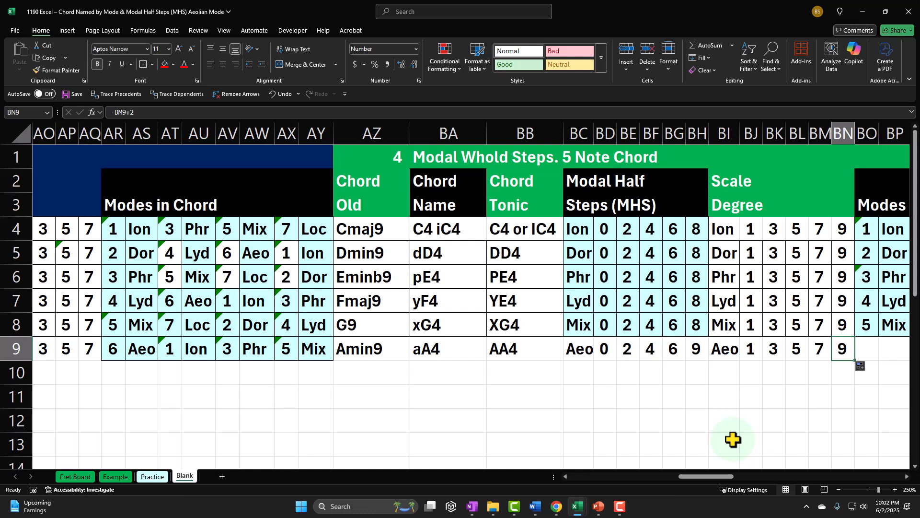
Correct the last Aeolian five-note modal half step in BH9 to 8.
{"action": "key", "text": "Left"}
{"action": "key", "text": "Left"}
{"action": "key", "text": "Left"}
{"action": "key", "text": "Left"}
{"action": "key", "text": "Left"}
{"action": "key", "text": "Left"}
{"action": "key", "text": "Left"}
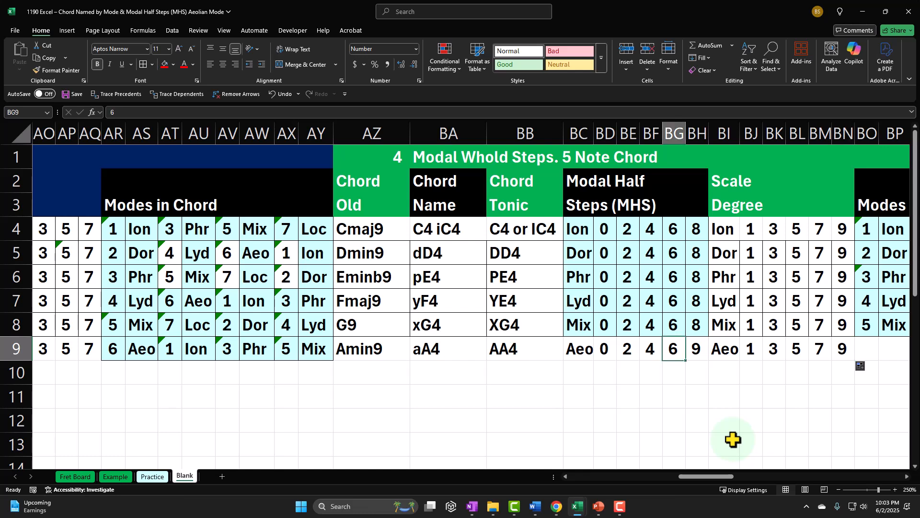
{"action": "left_click", "coordinate": [698, 350]}
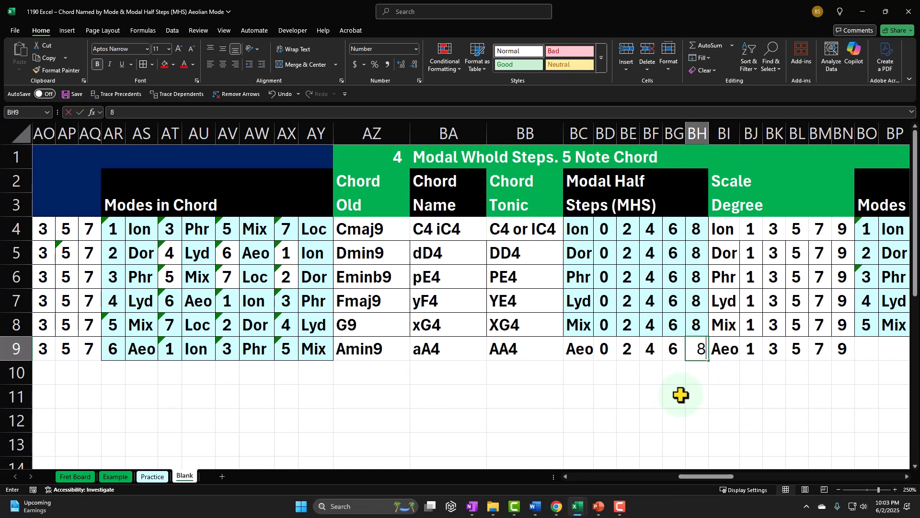
{"action": "key", "text": "Return"}
{"action": "key", "text": "Up"}
Look over the Aeolian five-note scale degrees and the empty modes-in-chord cells as far as BR9, and return to BJ9.
{"action": "key", "text": "Right"}
{"action": "key", "text": "Right"}
{"action": "key", "text": "Right"}
{"action": "key", "text": "Left"}
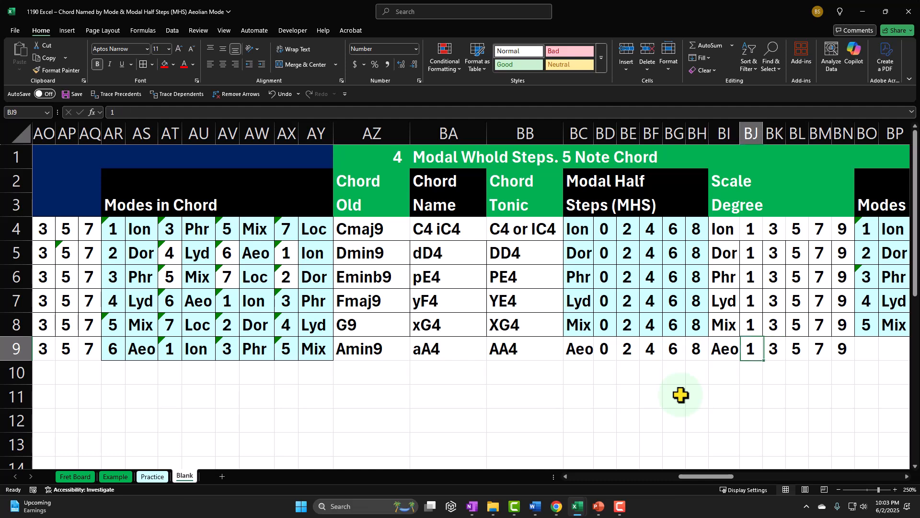
{"action": "key", "text": "Right"}
{"action": "key", "text": "Right"}
{"action": "key", "text": "Right"}
{"action": "key", "text": "Right"}
{"action": "key", "text": "Right"}
{"action": "key", "text": "Right"}
{"action": "key", "text": "Right"}
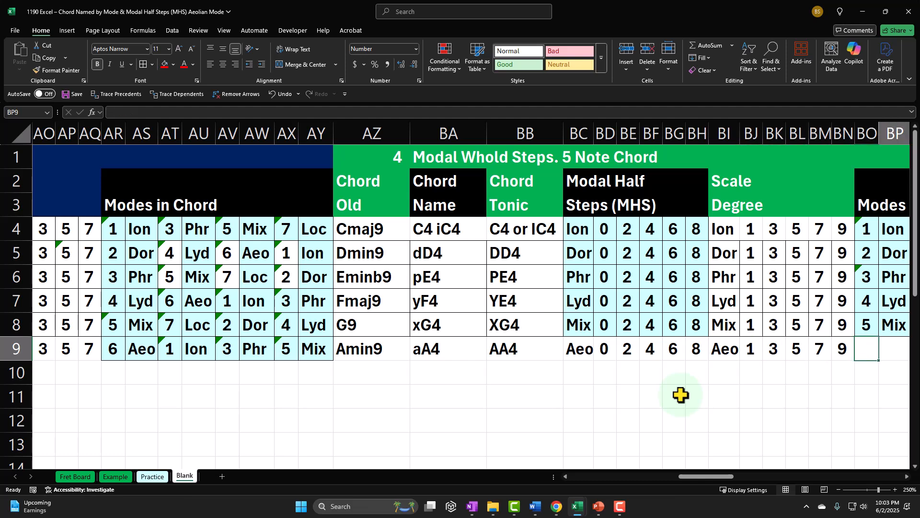
{"action": "key", "text": "Right"}
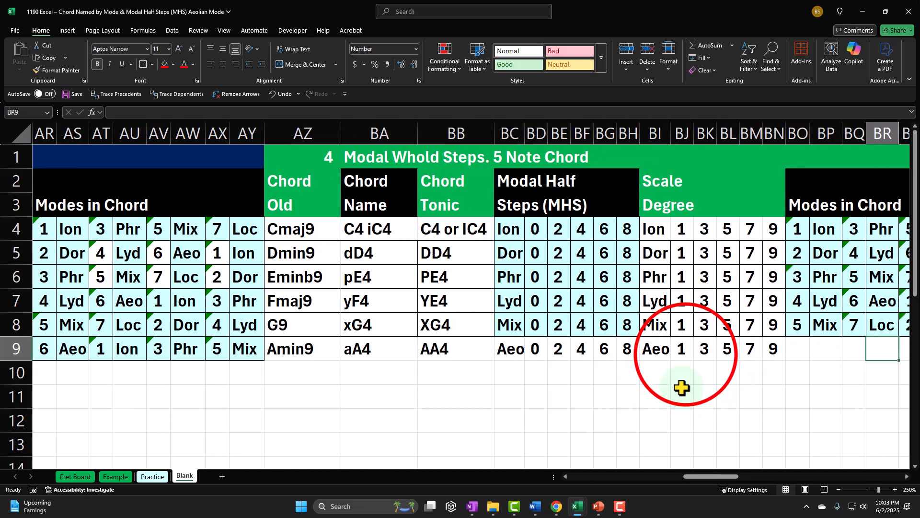
{"action": "left_click", "coordinate": [683, 350]}
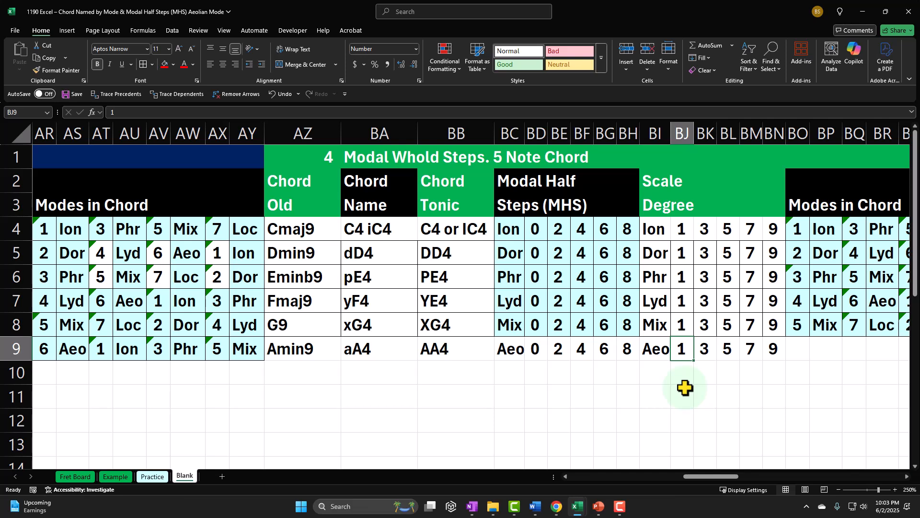
Reference the Aeolian mode number I9 in BO9 as the first entry of the five-note modes in chord.
{"action": "key", "text": "Right"}
{"action": "key", "text": "Right"}
{"action": "key", "text": "Right"}
{"action": "key", "text": "Right"}
{"action": "key", "text": "Right"}
{"action": "key", "text": "Right"}
{"action": "key", "text": "Right"}
{"action": "key", "text": "Right"}
{"action": "key", "text": "Right"}
{"action": "key", "text": "Right"}
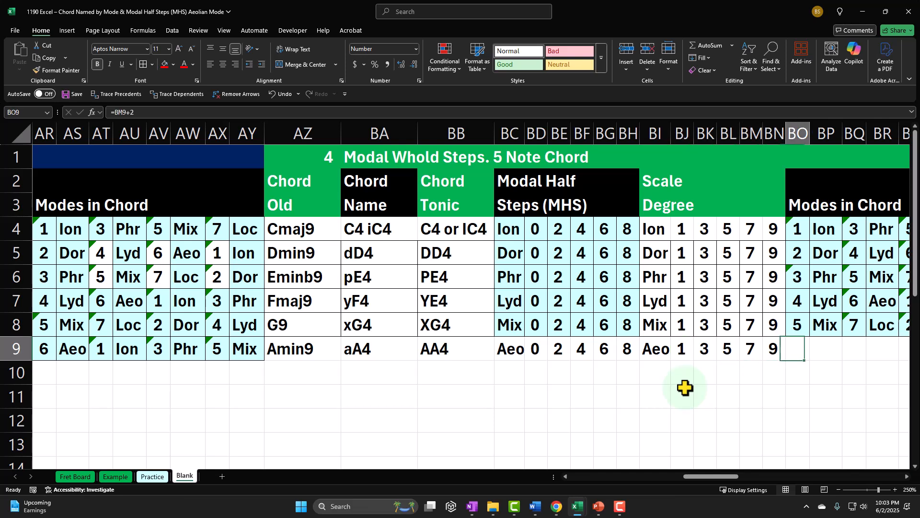
{"action": "key", "text": "Left"}
{"action": "key", "text": "Left"}
{"action": "key", "text": "Left"}
{"action": "key", "text": "Left"}
{"action": "key", "text": "Left"}
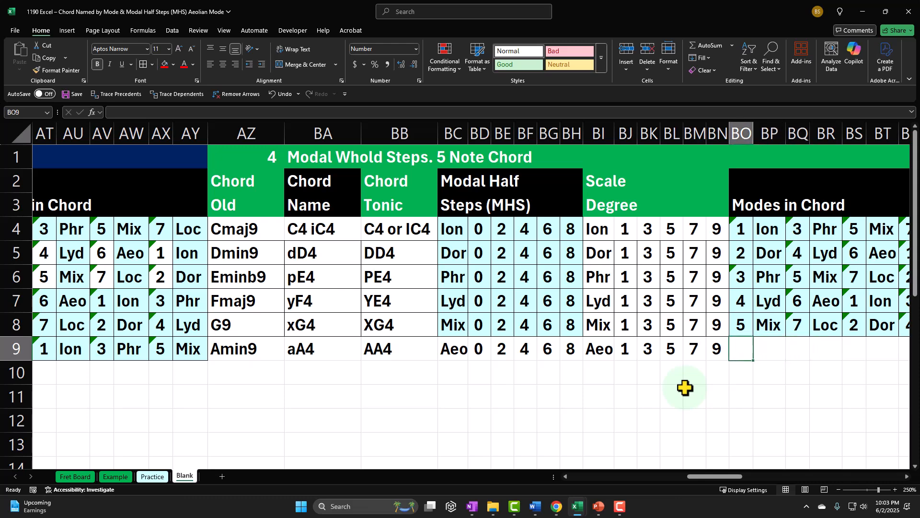
{"action": "type", "text": "="}
{"action": "key", "text": "Left"}
{"action": "key", "text": "Left"}
{"action": "key", "text": "Left"}
{"action": "key", "text": "Left"}
{"action": "key", "text": "Left"}
{"action": "key", "text": "Left"}
{"action": "key", "text": "Left"}
{"action": "key", "text": "Left"}
{"action": "key", "text": "Left"}
{"action": "key", "text": "Left"}
{"action": "key", "text": "Left"}
{"action": "key", "text": "Left"}
{"action": "key", "text": "Left"}
{"action": "key", "text": "Left"}
{"action": "key", "text": "Left"}
{"action": "key", "text": "Left"}
{"action": "key", "text": "Left"}
{"action": "key", "text": "Left"}
{"action": "key", "text": "Left"}
{"action": "key", "text": "Left"}
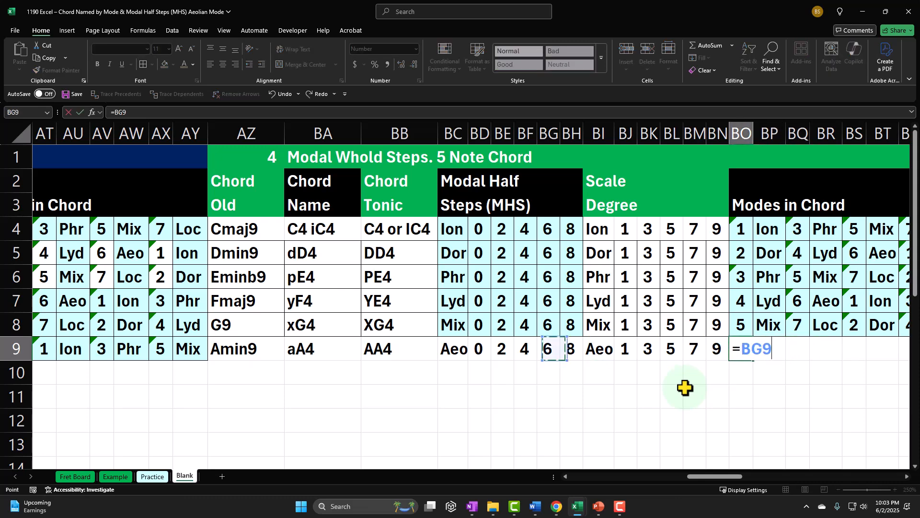
{"action": "key", "text": "Left"}
{"action": "key", "text": "Left"}
{"action": "key", "text": "Left"}
{"action": "key", "text": "Left"}
{"action": "key", "text": "Left"}
{"action": "key", "text": "Left"}
{"action": "key", "text": "Left"}
{"action": "key", "text": "Left"}
{"action": "key", "text": "Left"}
{"action": "key", "text": "Left"}
{"action": "key", "text": "Left"}
{"action": "key", "text": "Left"}
{"action": "key", "text": "Left"}
{"action": "key", "text": "Left"}
{"action": "key", "text": "Left"}
{"action": "key", "text": "Left"}
{"action": "key", "text": "Left"}
{"action": "key", "text": "Left"}
{"action": "key", "text": "Left"}
{"action": "key", "text": "Left"}
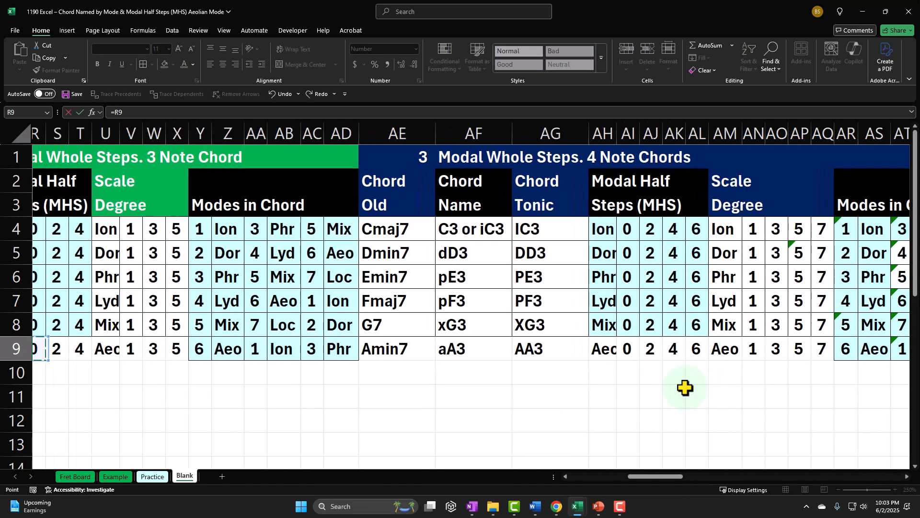
{"action": "key", "text": "Left"}
{"action": "key", "text": "Left"}
{"action": "key", "text": "Left"}
{"action": "key", "text": "Left"}
{"action": "key", "text": "Left"}
{"action": "key", "text": "Left"}
{"action": "key", "text": "Left"}
{"action": "key", "text": "Left"}
{"action": "key", "text": "Left"}
{"action": "key", "text": "Left"}
{"action": "key", "text": "Left"}
{"action": "key", "text": "Left"}
{"action": "key", "text": "Left"}
{"action": "key", "text": "Left"}
{"action": "key", "text": "Right"}
{"action": "key", "text": "Right"}
{"action": "key", "text": "Right"}
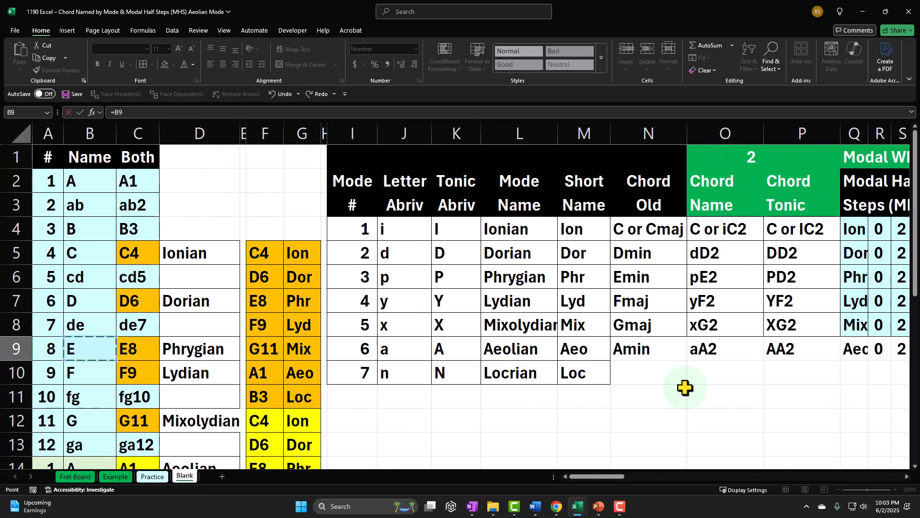
{"action": "key", "text": "Right"}
{"action": "key", "text": "Right"}
{"action": "key", "text": "Right"}
{"action": "key", "text": "Right"}
{"action": "key", "text": "Right"}
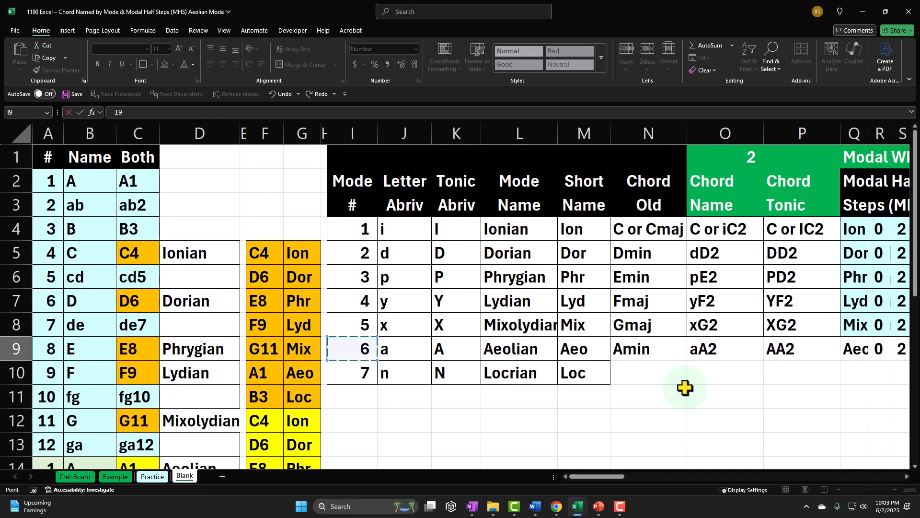
{"action": "key", "text": "Return"}
Apply borders and the recently used light blue fill to the Aeolian ranges BC9:BH9 and BO9:BX9.
{"action": "key", "text": "Right"}
{"action": "key", "text": "Right"}
{"action": "key", "text": "Right"}
{"action": "key", "text": "Right"}
{"action": "key", "text": "Right"}
{"action": "key", "text": "Right"}
{"action": "key", "text": "Right"}
{"action": "key", "text": "Right"}
{"action": "key", "text": "Right"}
{"action": "key", "text": "Right"}
{"action": "key", "text": "Right"}
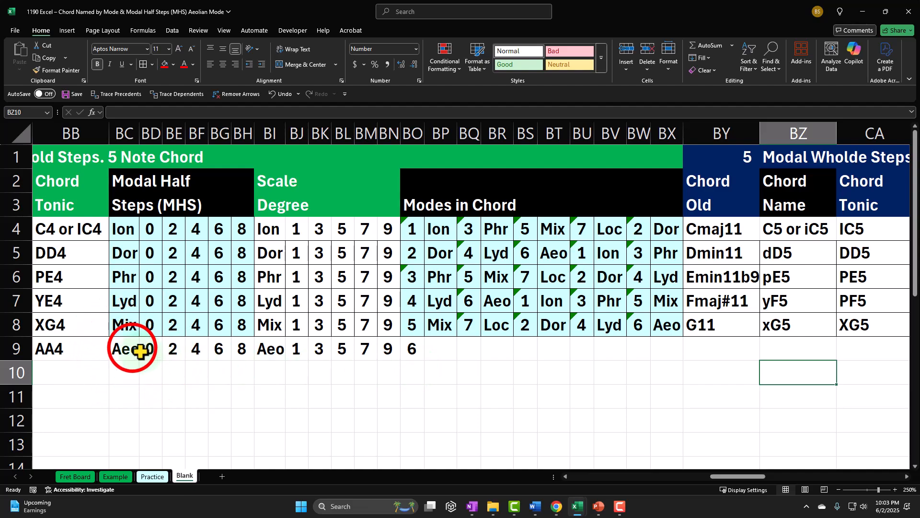
{"action": "left_click_drag", "start_coordinate": [134, 349], "coordinate": [236, 352]}
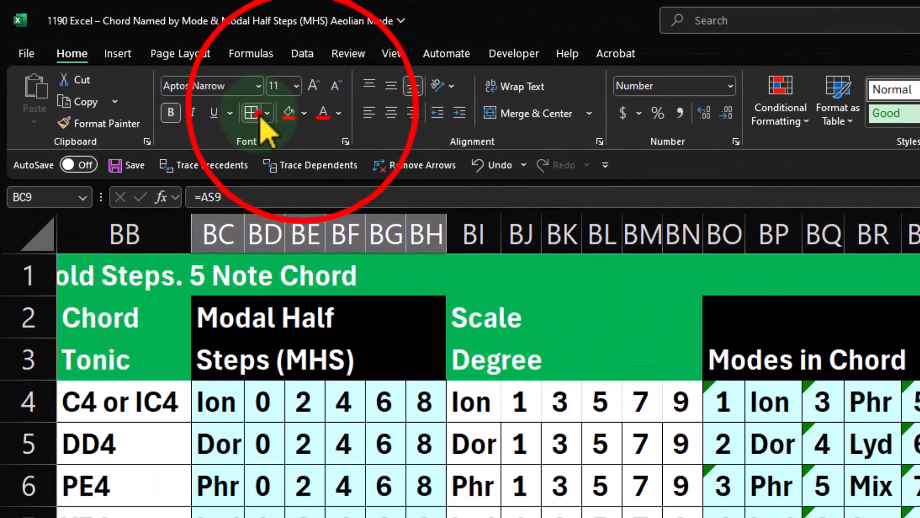
{"action": "left_click", "coordinate": [304, 113]}
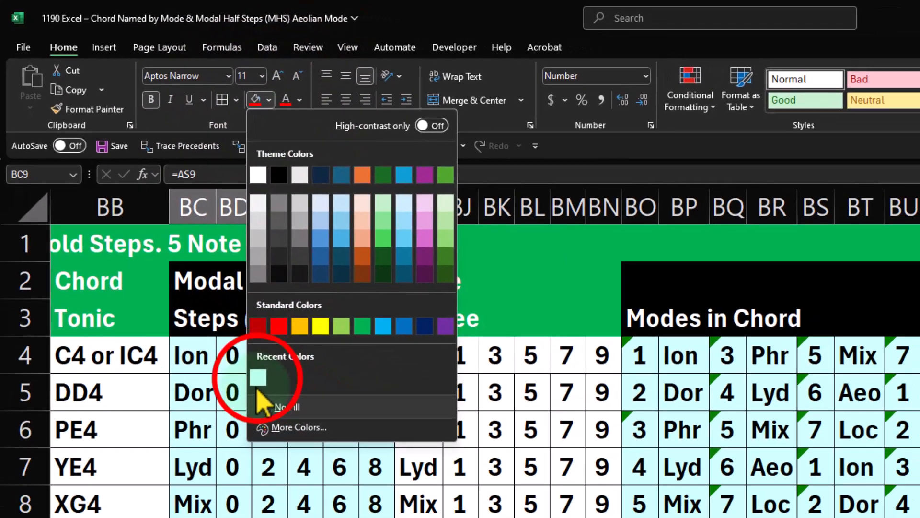
{"action": "left_click", "coordinate": [292, 426]}
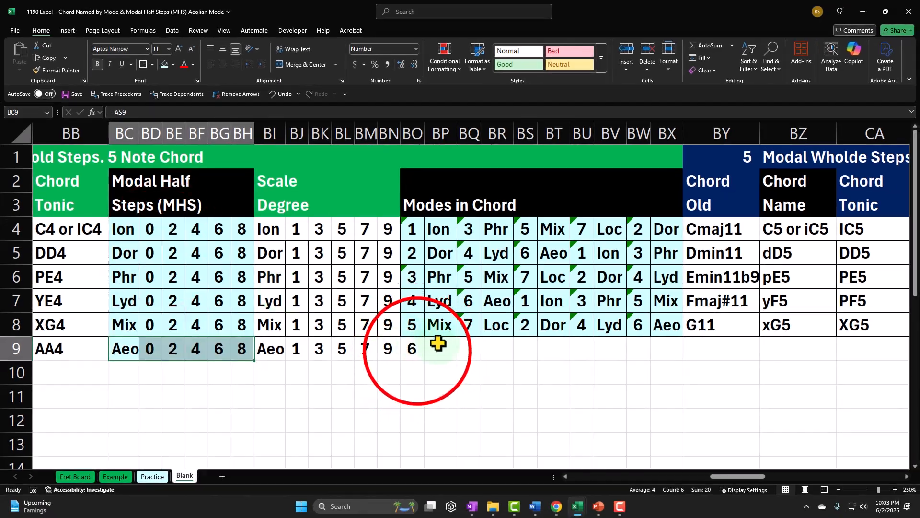
{"action": "left_click_drag", "start_coordinate": [417, 352], "coordinate": [657, 344]}
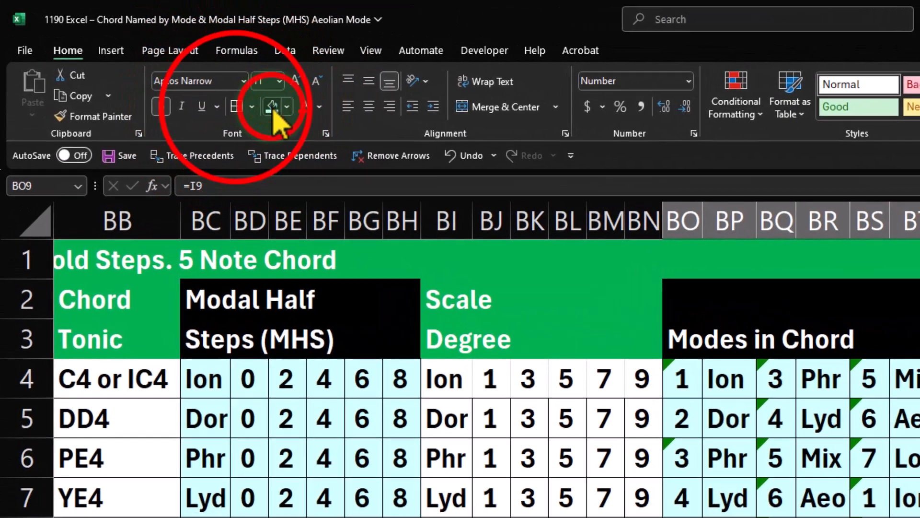
{"action": "left_click", "coordinate": [273, 112]}
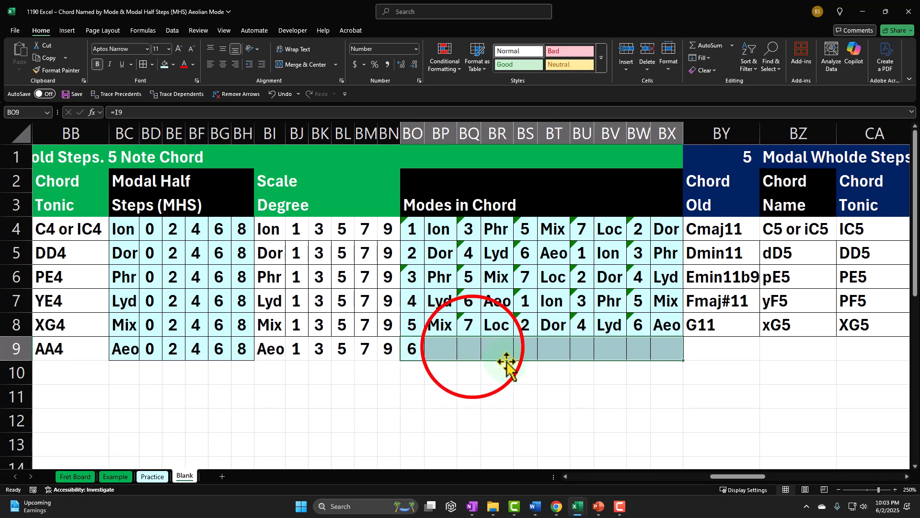
Enter =BO9+2-7 as the second mode number in BQ9 and clear the auto-filled formula in BR9.
{"action": "left_click", "coordinate": [474, 348]}
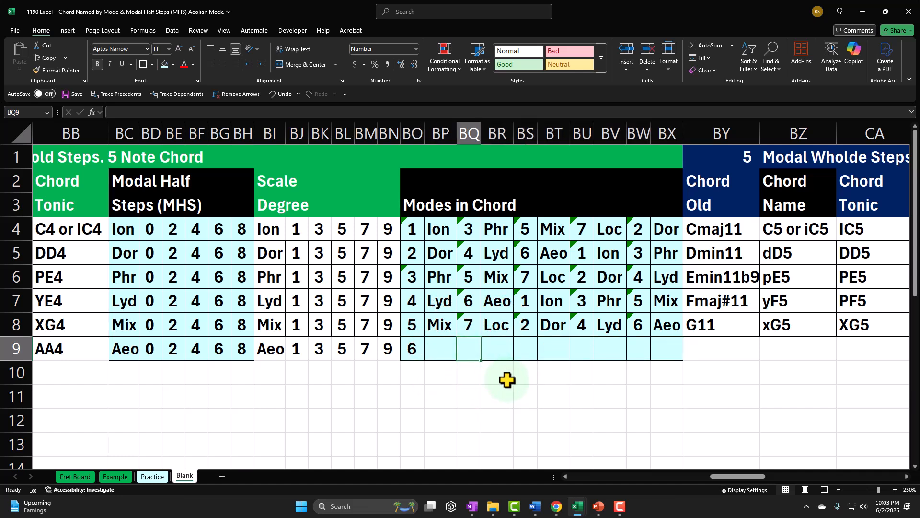
{"action": "type", "text": "="}
{"action": "key", "text": "Left"}
{"action": "key", "text": "Left"}
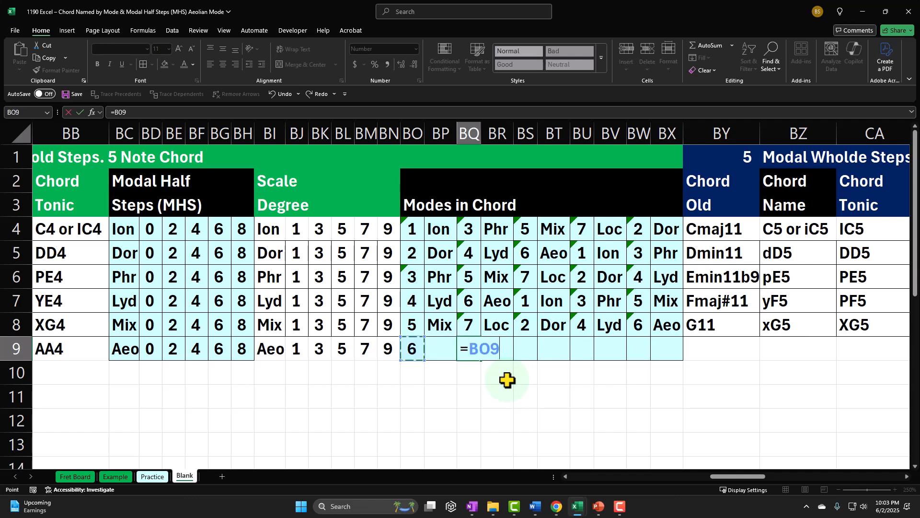
{"action": "type", "text": "+2"}
{"action": "key", "text": "Return"}
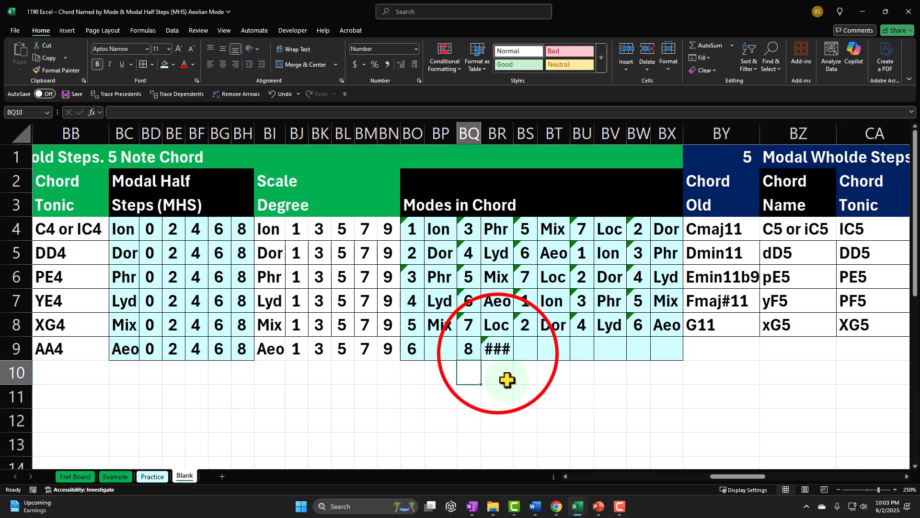
{"action": "left_click", "coordinate": [497, 350]}
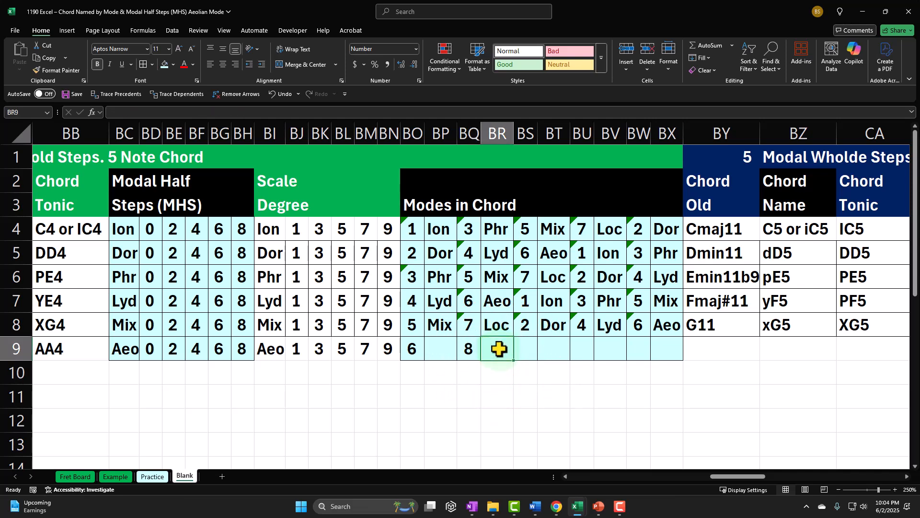
{"action": "key", "text": "Delete"}
{"action": "double_click", "coordinate": [472, 348]}
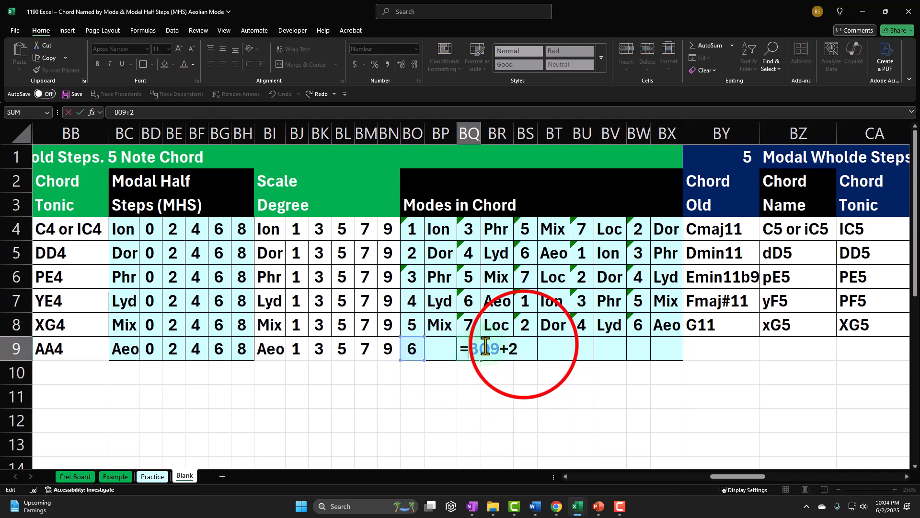
{"action": "type", "text": "-7"}
Enter =BQ9+2 as the third Aeolian mode number in BS9.
{"action": "left_click", "coordinate": [522, 347]}
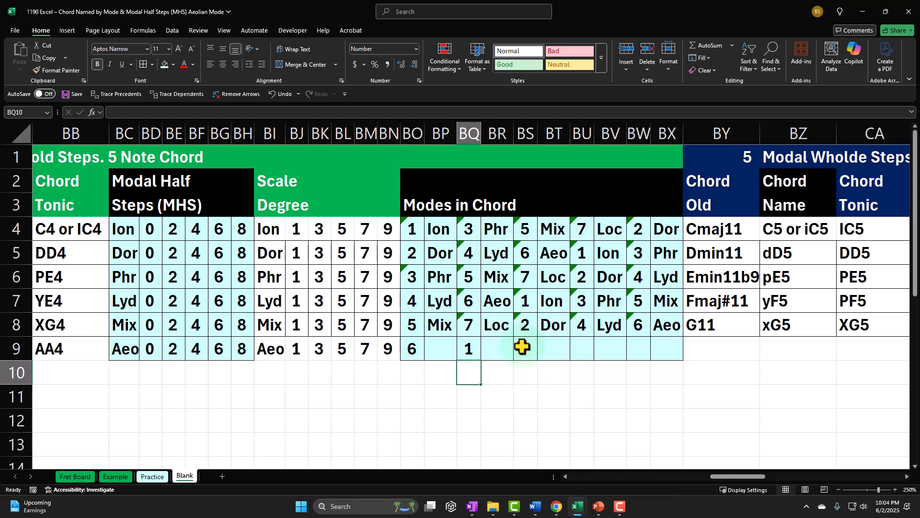
{"action": "type", "text": "="}
{"action": "key", "text": "Left"}
{"action": "key", "text": "Left"}
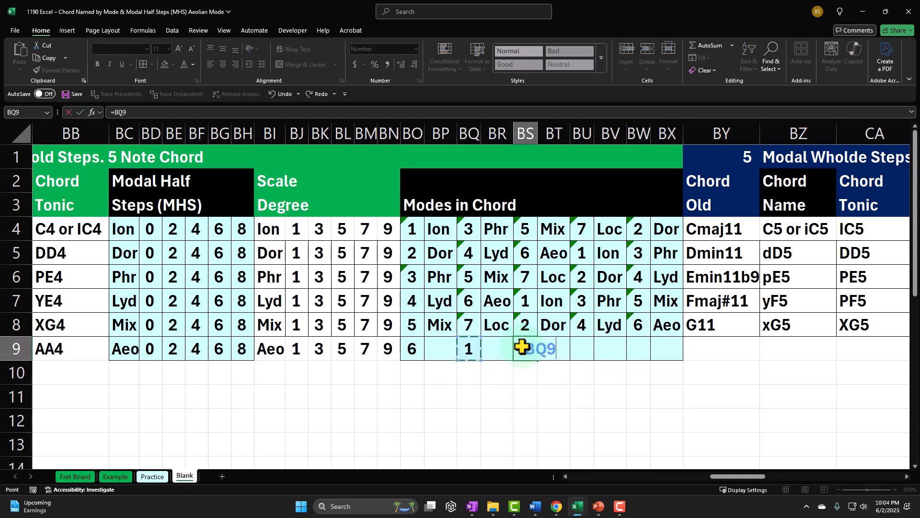
{"action": "type", "text": "+2"}
{"action": "key", "text": "Return"}
Enter =BS9+2 as the fourth Aeolian mode number in BU9.
{"action": "key", "text": "Right"}
{"action": "key", "text": "Right"}
{"action": "key", "text": "Up"}
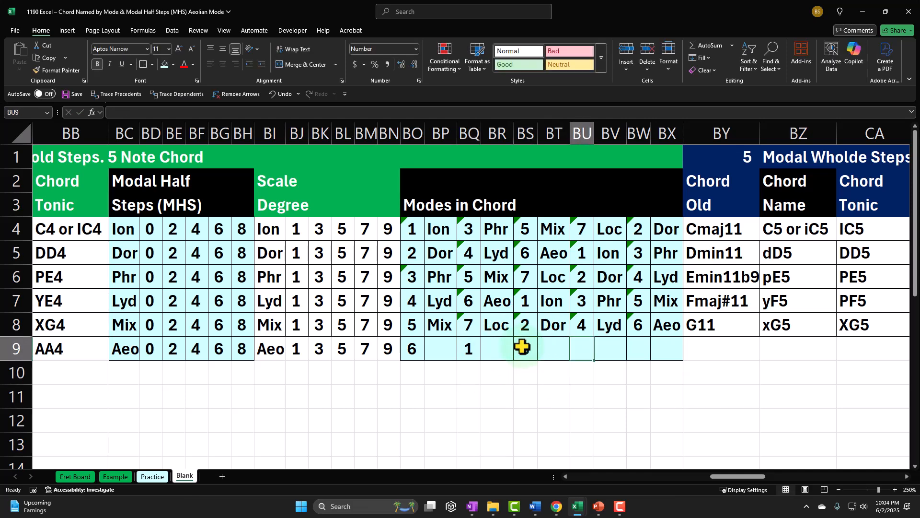
{"action": "type", "text": "="}
{"action": "key", "text": "Left"}
{"action": "key", "text": "Left"}
{"action": "type", "text": "+2"}
{"action": "key", "text": "Return"}
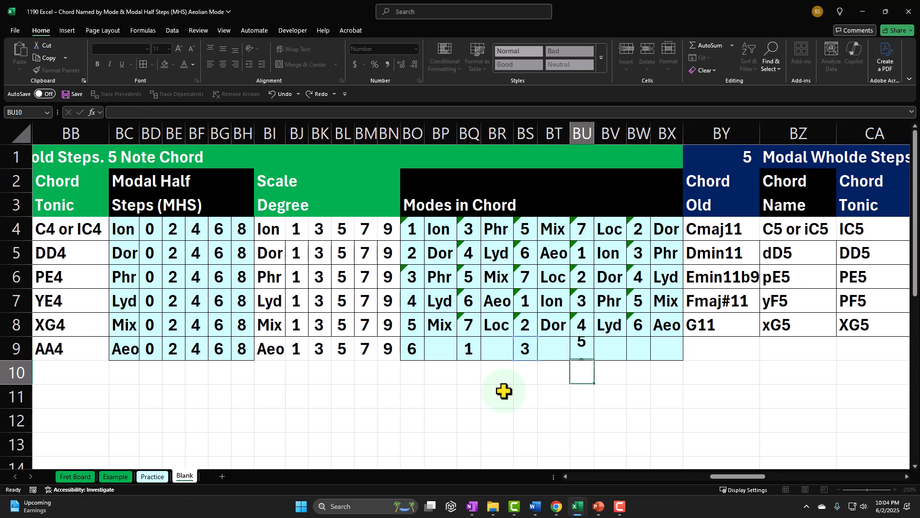
Enter +BU9+2 as the fifth Aeolian mode number in BW9 and clear the auto-filled lookup in BX9.
{"action": "key", "text": "Right"}
{"action": "key", "text": "Right"}
{"action": "key", "text": "Up"}
{"action": "type", "text": "="}
{"action": "key", "text": "Left"}
{"action": "key", "text": "Left"}
{"action": "type", "text": "+2"}
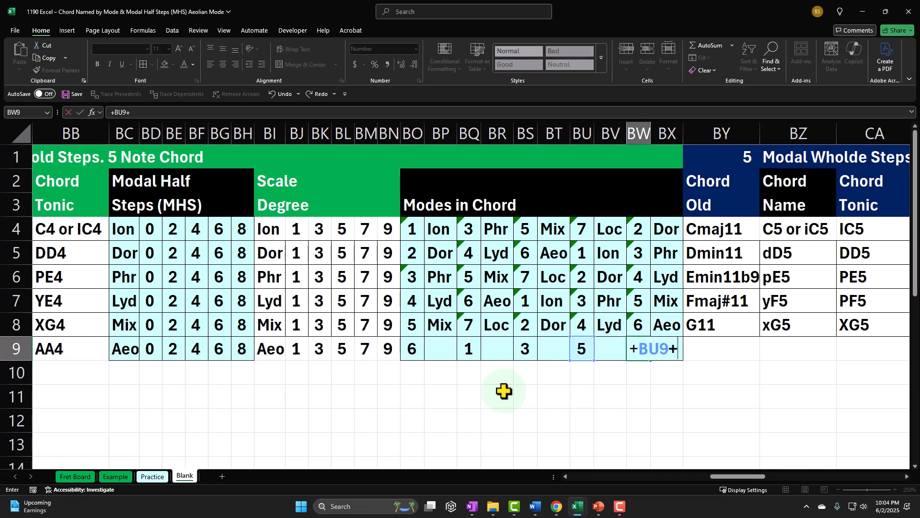
{"action": "key", "text": "Return"}
{"action": "left_click", "coordinate": [673, 347]}
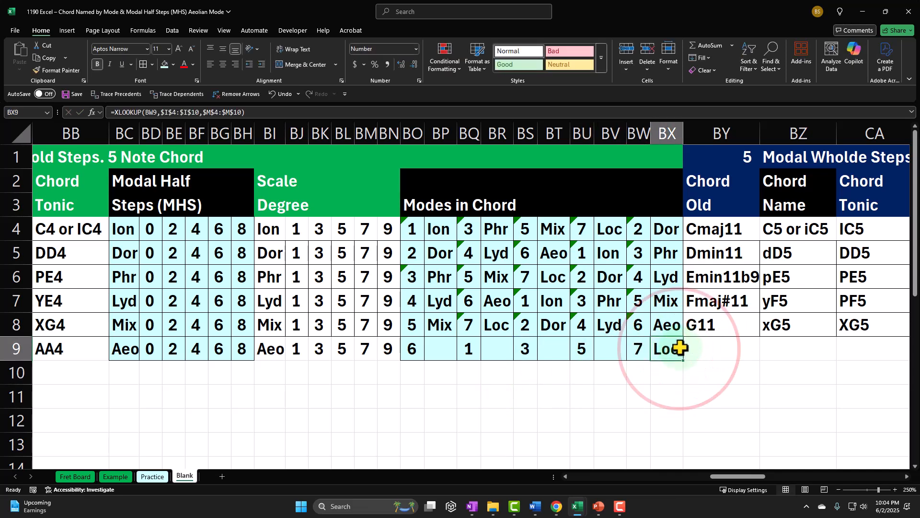
{"action": "key", "text": "Delete"}
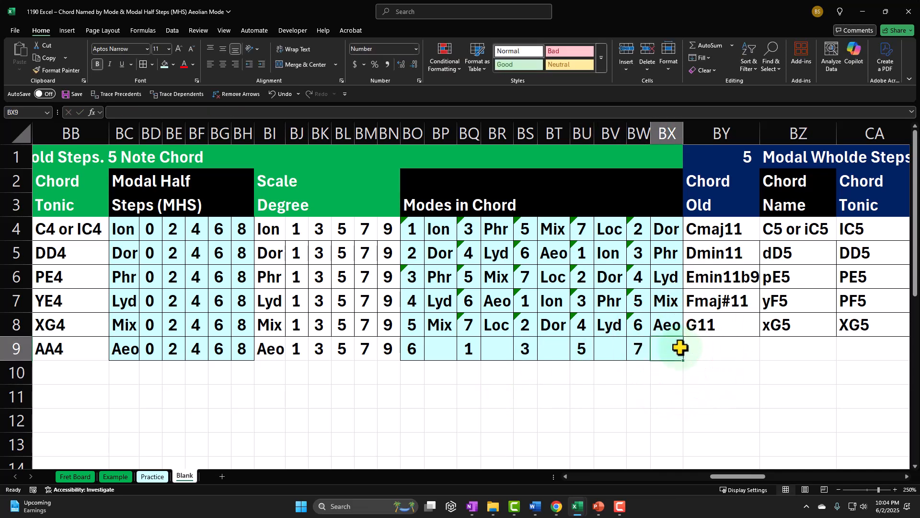
Look over the Aeolian five-note mode numbers and the blank mode-name cells from BO9 to BX9.
{"action": "left_click", "coordinate": [413, 348]}
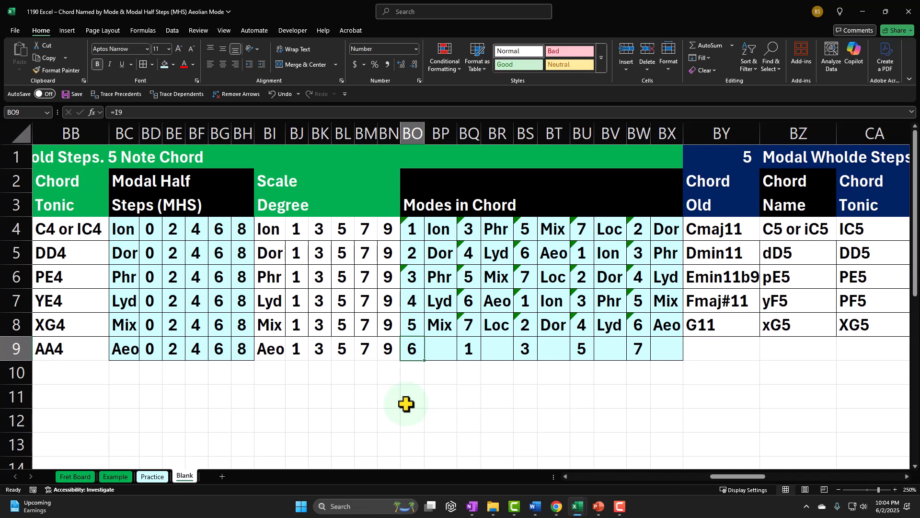
{"action": "key", "text": "Right"}
{"action": "key", "text": "Right"}
{"action": "key", "text": "Right"}
{"action": "key", "text": "Right"}
{"action": "key", "text": "Right"}
{"action": "key", "text": "Right"}
{"action": "key", "text": "Right"}
{"action": "key", "text": "Right"}
{"action": "key", "text": "Right"}
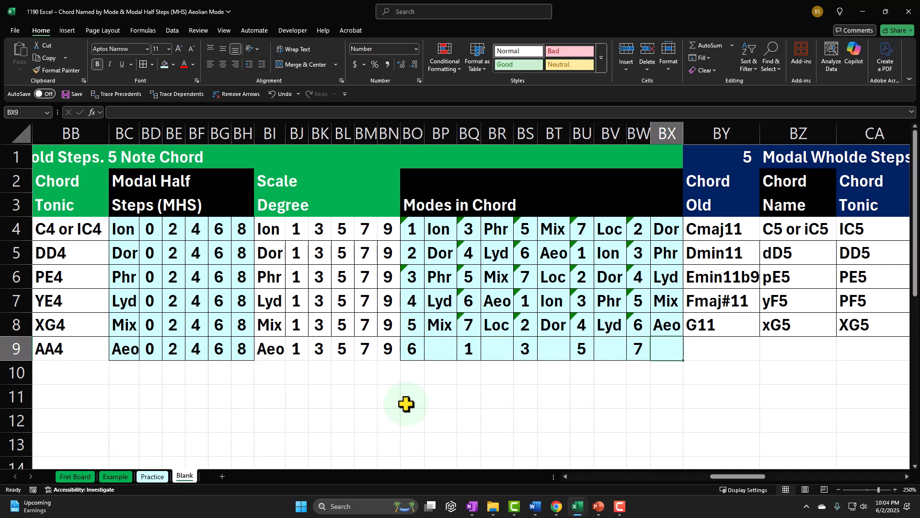
Copy the XLOOKUP mode-name formula from BP8 into BP9, BR9, BT9, BV9 and BX9.
{"action": "left_click", "coordinate": [436, 330]}
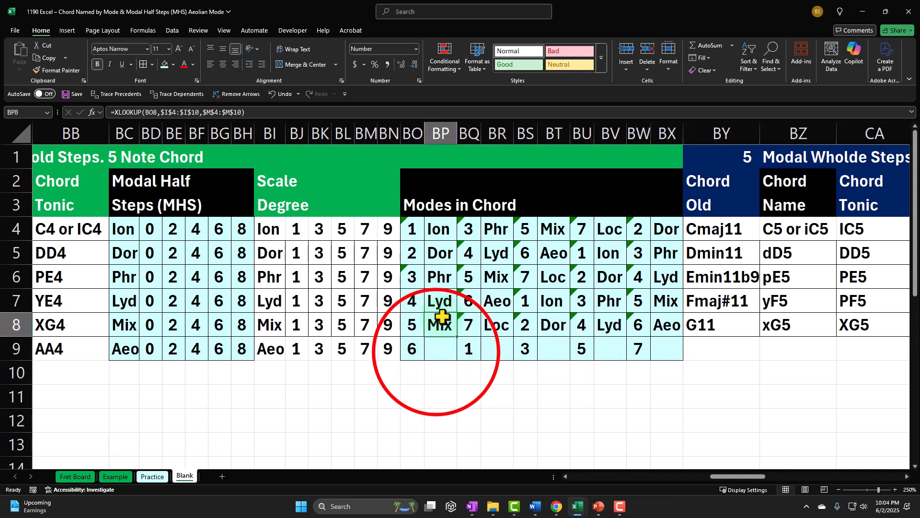
{"action": "key", "text": "ctrl+c"}
{"action": "left_click", "coordinate": [437, 349]}
{"action": "key", "text": "ctrl+v"}
{"action": "left_click", "coordinate": [494, 349]}
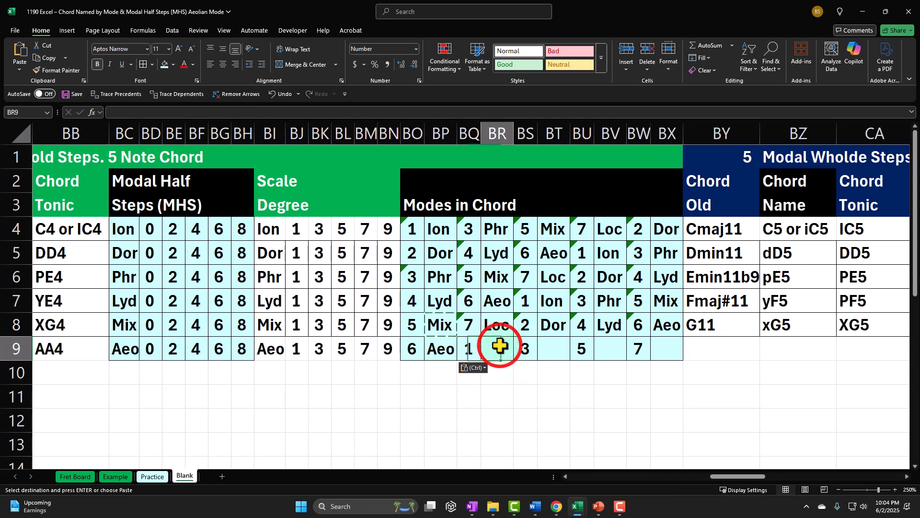
{"action": "key", "text": "ctrl+v"}
{"action": "left_click", "coordinate": [553, 349]}
{"action": "key", "text": "ctrl+v"}
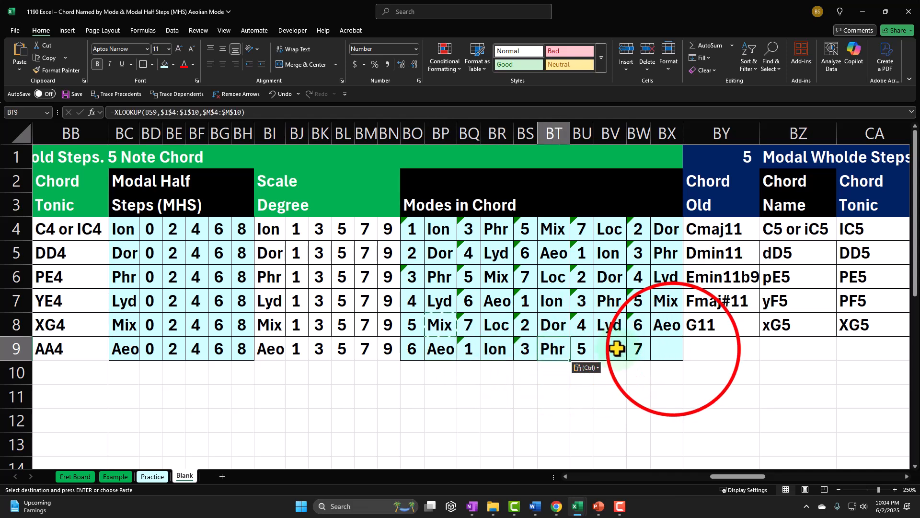
{"action": "left_click", "coordinate": [612, 349]}
{"action": "key", "text": "ctrl+v"}
{"action": "left_click", "coordinate": [658, 350]}
{"action": "key", "text": "ctrl+v"}
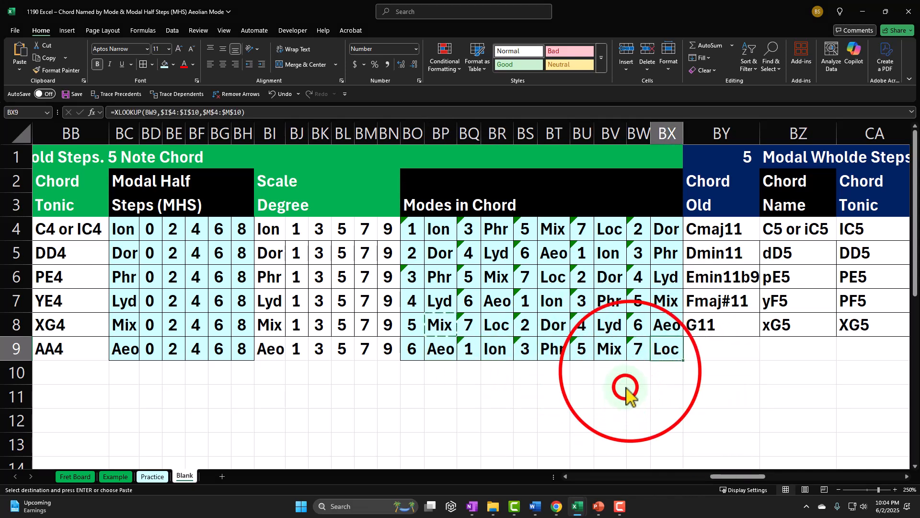
{"action": "double_click", "coordinate": [631, 371]}
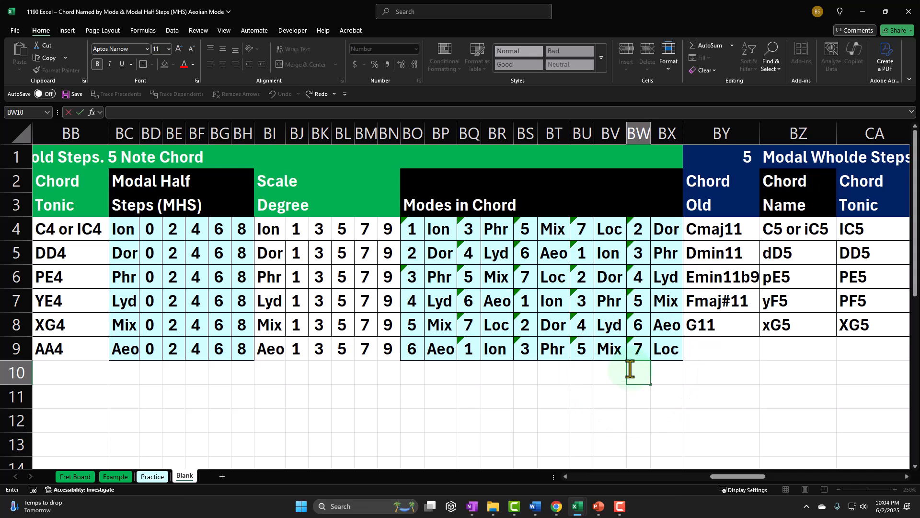
Enter Amin11 as the Aeolian old chord name in BY9 of the 6 Note Chord section.
{"action": "key", "text": "Return"}
{"action": "key", "text": "Right"}
{"action": "key", "text": "Right"}
{"action": "key", "text": "Right"}
{"action": "key", "text": "Right"}
{"action": "key", "text": "Right"}
{"action": "key", "text": "Right"}
{"action": "key", "text": "Right"}
{"action": "key", "text": "Right"}
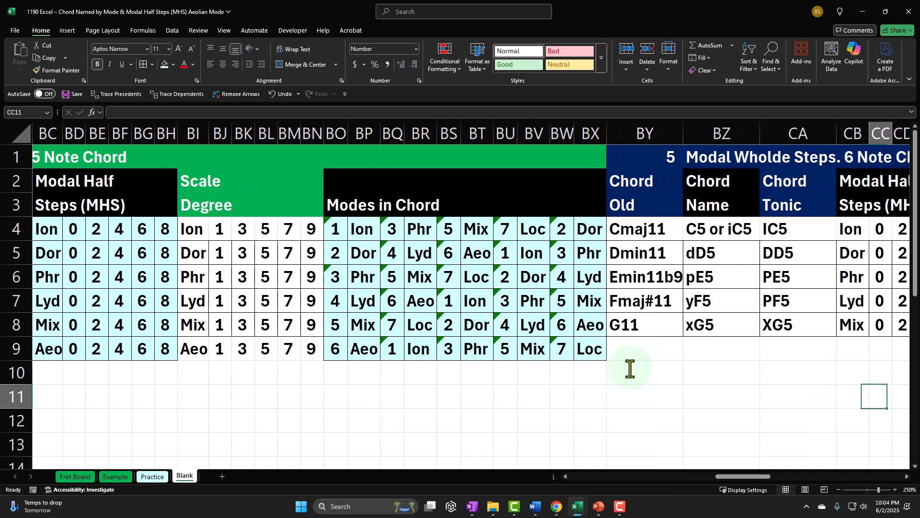
{"action": "key", "text": "Right"}
{"action": "key", "text": "Right"}
{"action": "key", "text": "Right"}
{"action": "key", "text": "Right"}
{"action": "key", "text": "Right"}
{"action": "key", "text": "Right"}
{"action": "key", "text": "Right"}
{"action": "key", "text": "Right"}
{"action": "key", "text": "Right"}
{"action": "key", "text": "Right"}
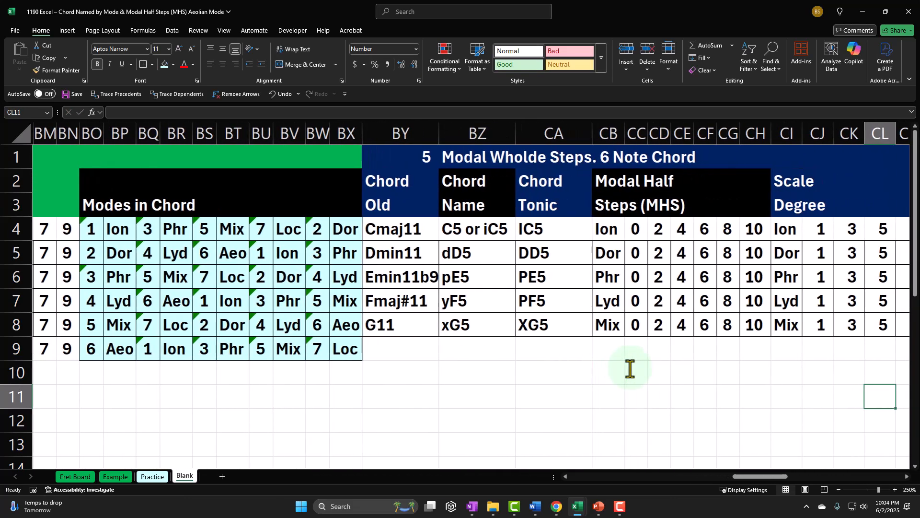
{"action": "key", "text": "Right"}
{"action": "key", "text": "Right"}
{"action": "key", "text": "Right"}
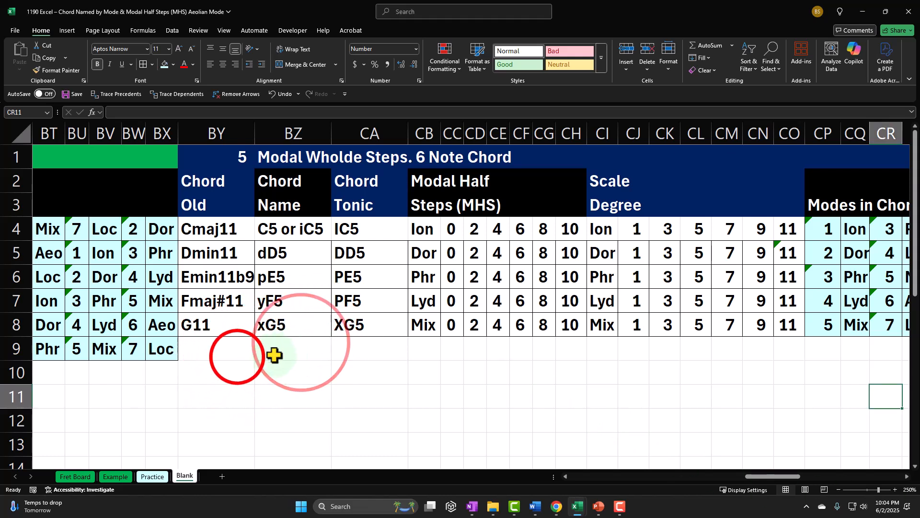
{"action": "left_click", "coordinate": [235, 357]}
{"action": "type", "text": "Ami"}
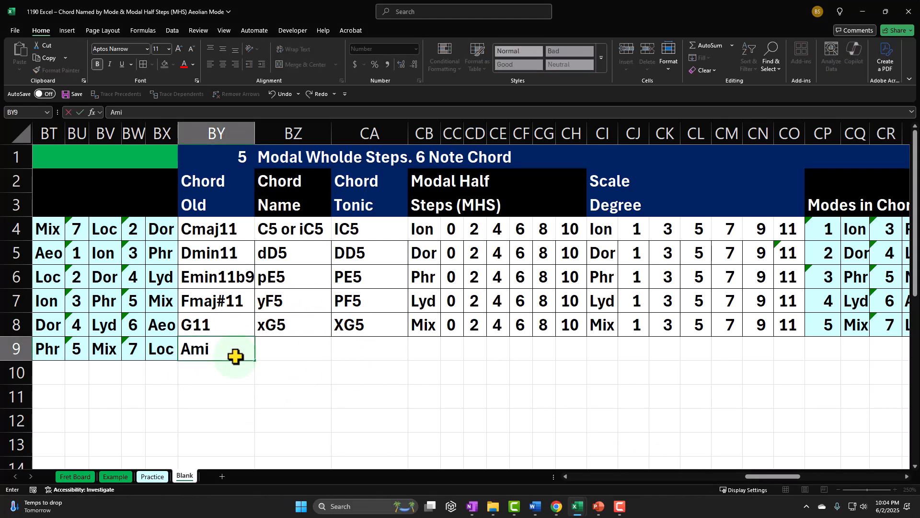
{"action": "type", "text": "n11"}
{"action": "key", "text": "Return"}
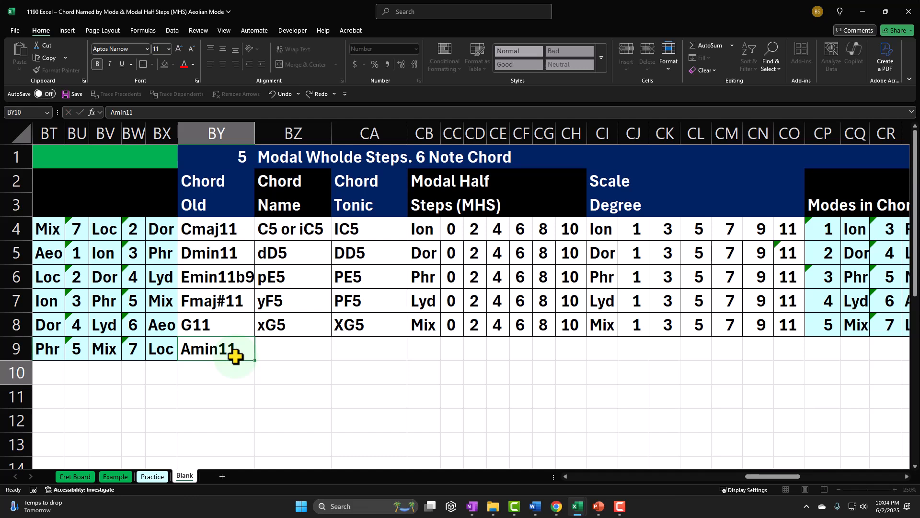
{"action": "left_click", "coordinate": [235, 357]}
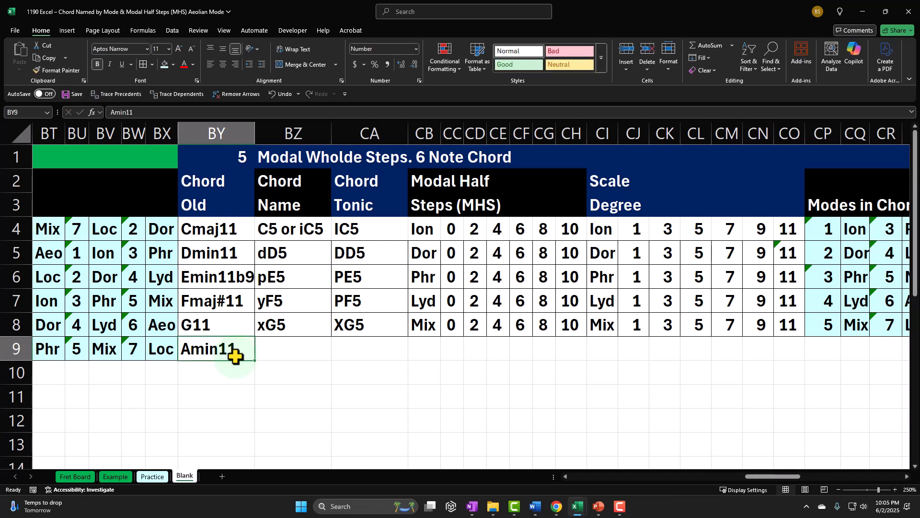
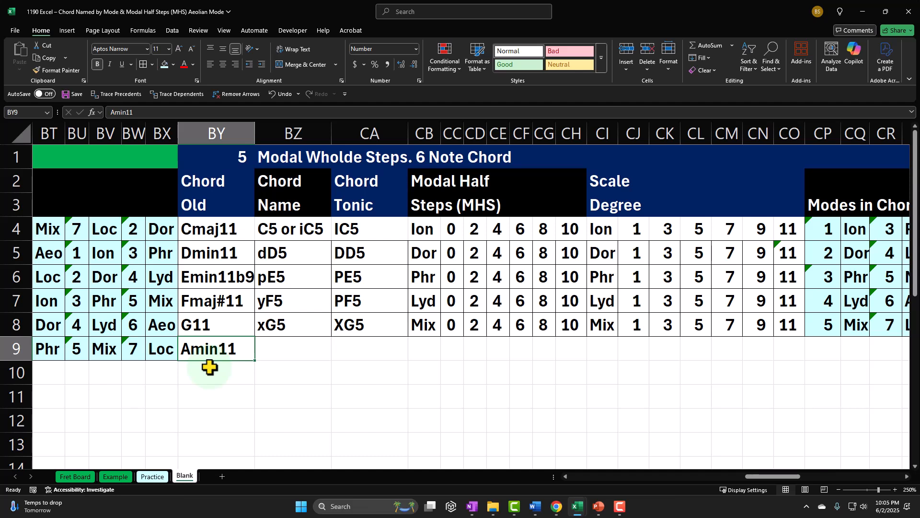
Enter aA5 as the Aeolian chord name in BZ9 and AA5 as its chord tonic in CA9.
{"action": "key", "text": "Right"}
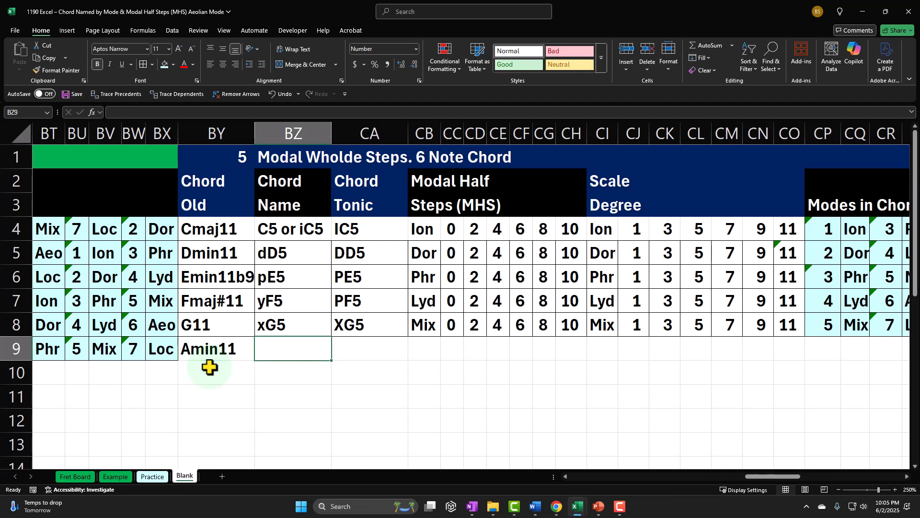
{"action": "type", "text": "aA5"}
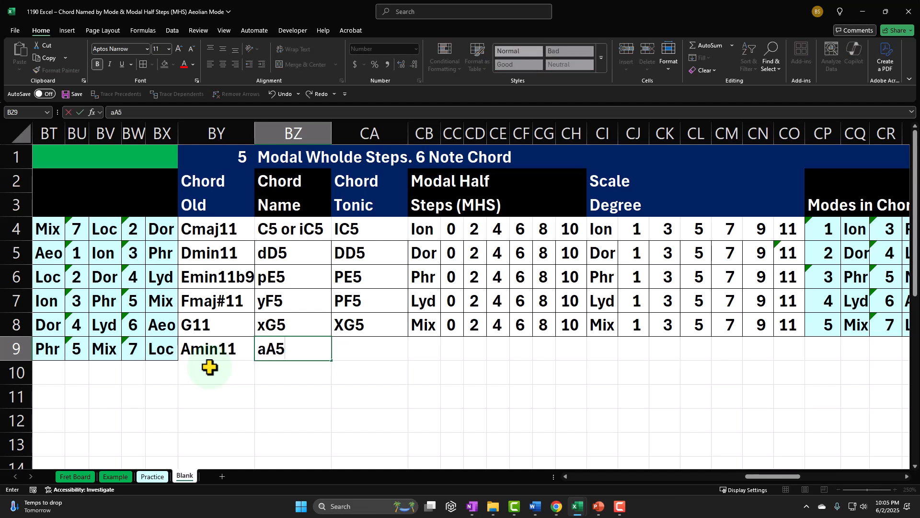
{"action": "key", "text": "ctrl+Return"}
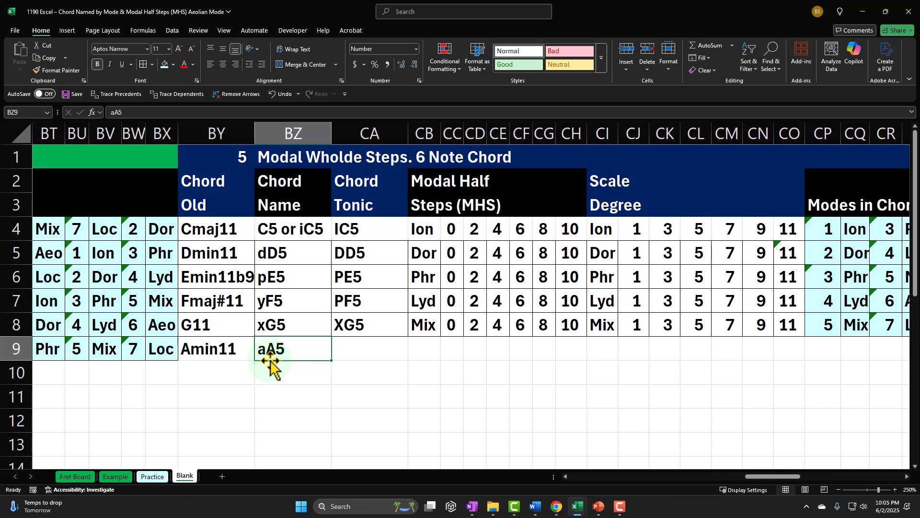
{"action": "key", "text": "Tab"}
{"action": "type", "text": "AA"}
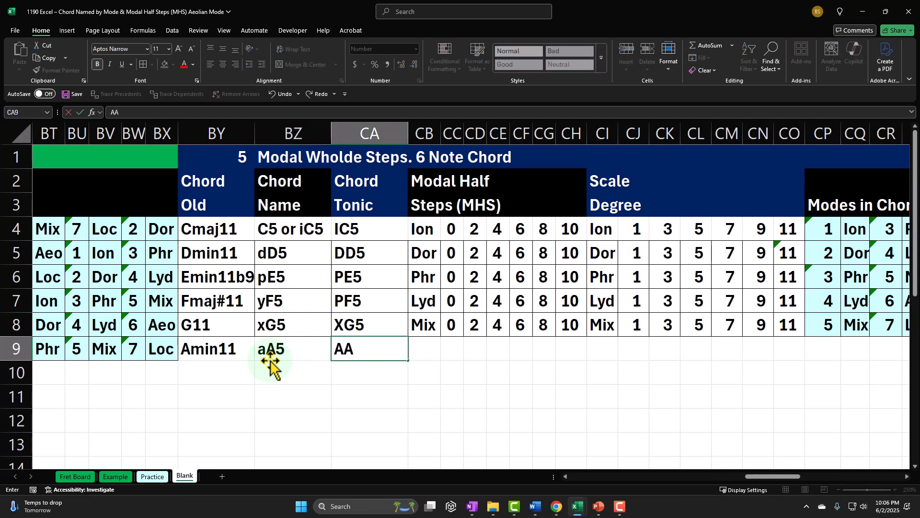
{"action": "type", "text": "5"}
{"action": "key", "text": "Return"}
{"action": "key", "text": "Up"}
{"action": "key", "text": "Left"}
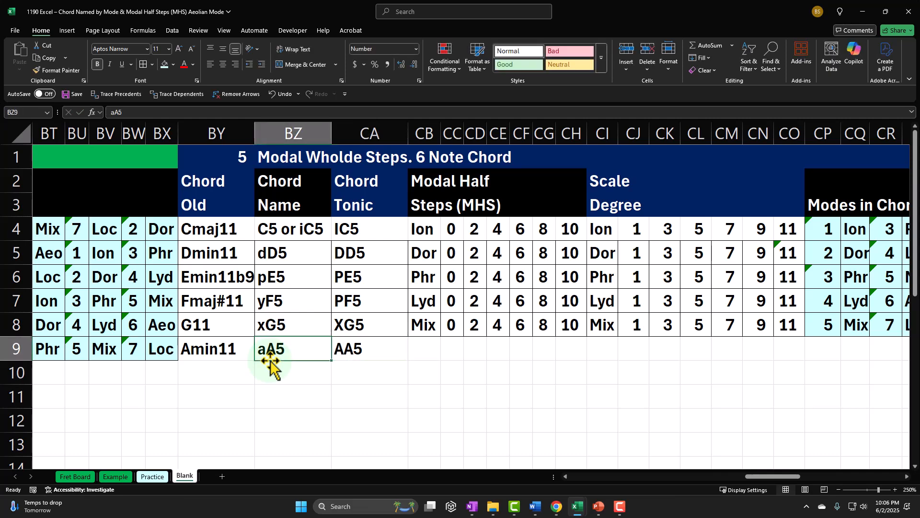
Trace the six-note Aeolian chord in columns F and G by selecting every other note-and-mode pair from A1 Aeo to D6 Dor.
{"action": "key", "text": "ctrl+Left"}
{"action": "key", "text": "Left"}
{"action": "key", "text": "Left"}
{"action": "key", "text": "Left"}
{"action": "key", "text": "Left"}
{"action": "key", "text": "Left"}
{"action": "key", "text": "Left"}
{"action": "key", "text": "Left"}
{"action": "key", "text": "Left"}
{"action": "key", "text": "Left"}
{"action": "key", "text": "Left"}
{"action": "key", "text": "Left"}
{"action": "key", "text": "Left"}
{"action": "key", "text": "Left"}
{"action": "key", "text": "Left"}
{"action": "key", "text": "Left"}
{"action": "key", "text": "Left"}
{"action": "key", "text": "Left"}
{"action": "key", "text": "Left"}
{"action": "key", "text": "Left"}
{"action": "key", "text": "Left"}
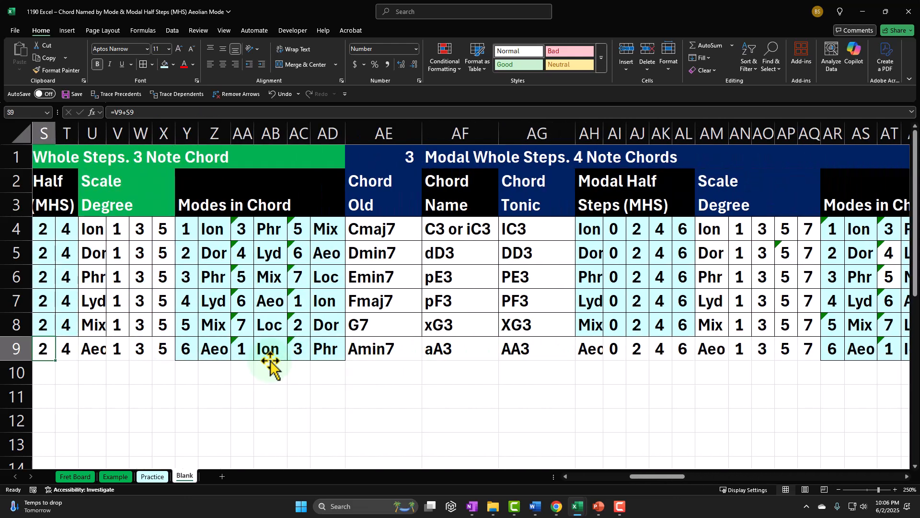
{"action": "key", "text": "Left"}
{"action": "key", "text": "Left"}
{"action": "key", "text": "Left"}
{"action": "scroll", "coordinate": [269, 364], "scroll_direction": "down", "scroll_amount": 2}
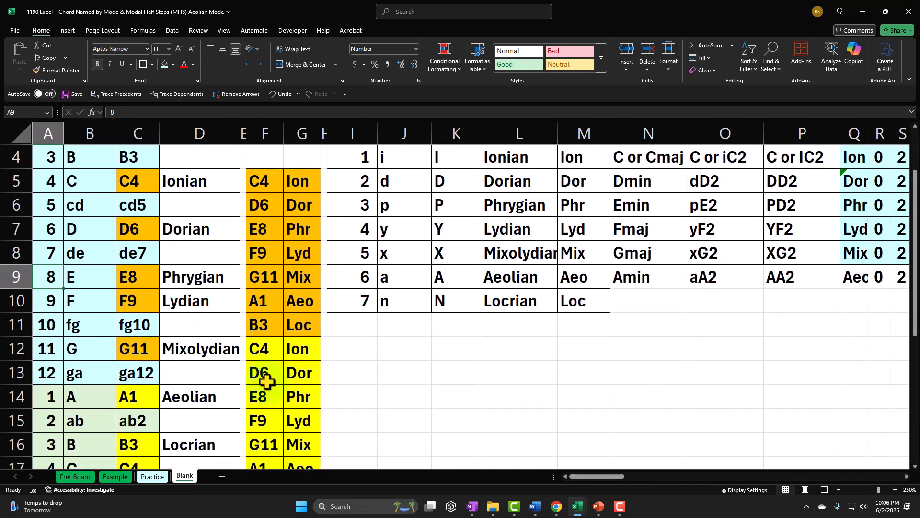
{"action": "left_click_drag", "start_coordinate": [263, 230], "coordinate": [291, 230]}
{"action": "left_click_drag", "start_coordinate": [266, 276], "coordinate": [298, 275]}
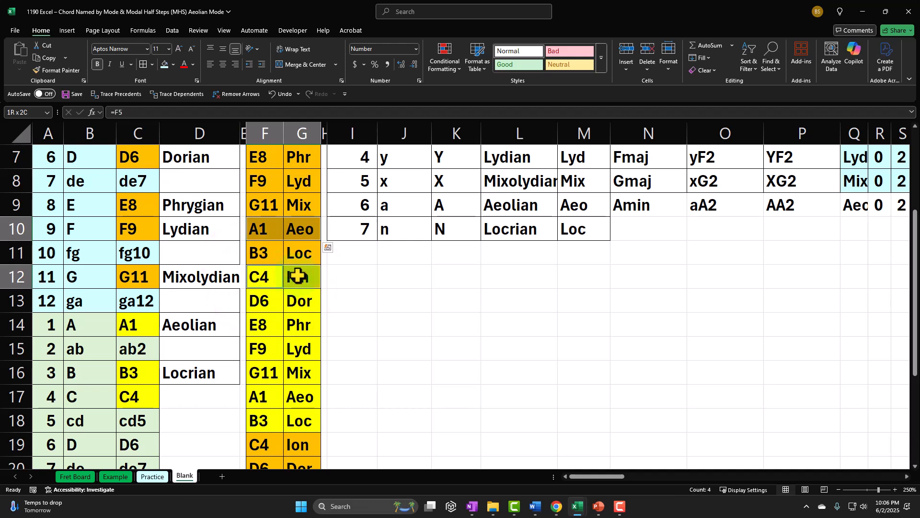
{"action": "left_click_drag", "start_coordinate": [274, 322], "coordinate": [299, 324]}
{"action": "left_click_drag", "start_coordinate": [261, 373], "coordinate": [286, 375]}
{"action": "left_click_drag", "start_coordinate": [273, 419], "coordinate": [308, 416]}
{"action": "scroll", "coordinate": [329, 374], "scroll_direction": "down", "scroll_amount": 1}
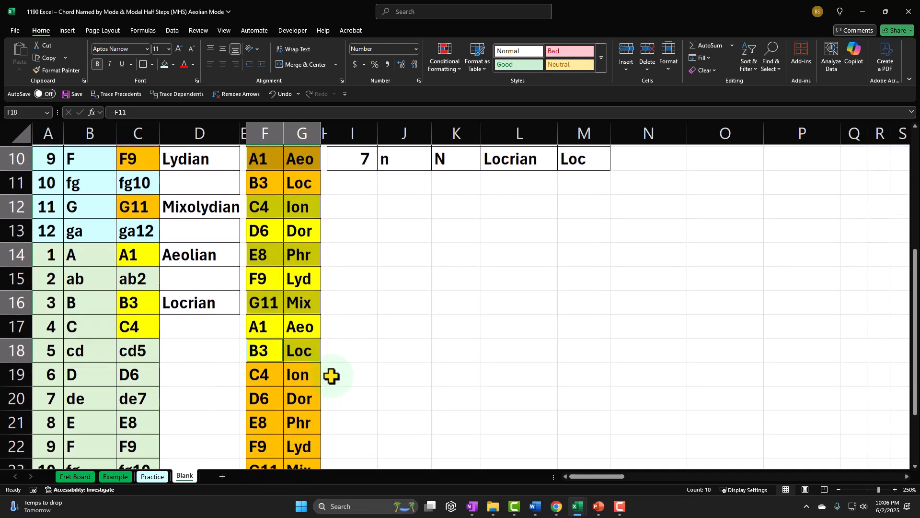
{"action": "left_click_drag", "start_coordinate": [251, 397], "coordinate": [291, 396]}
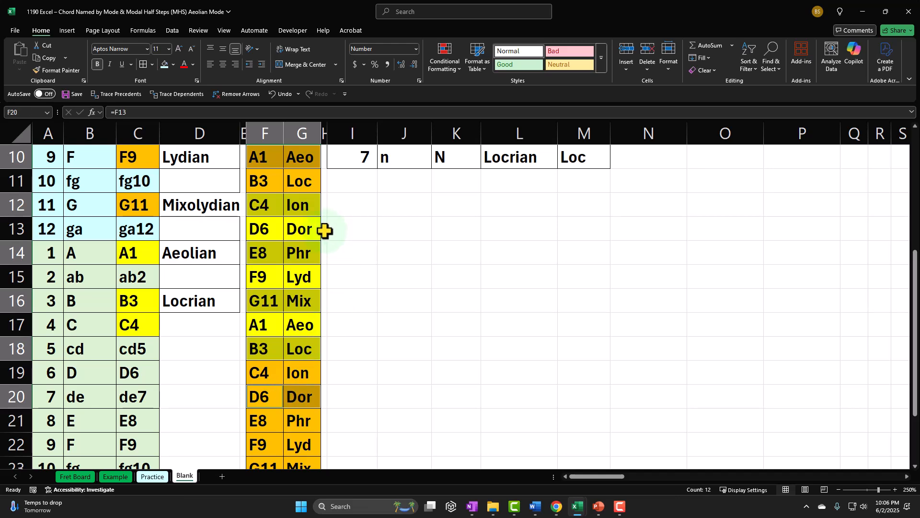
{"action": "scroll", "coordinate": [325, 231], "scroll_direction": "up", "scroll_amount": 3}
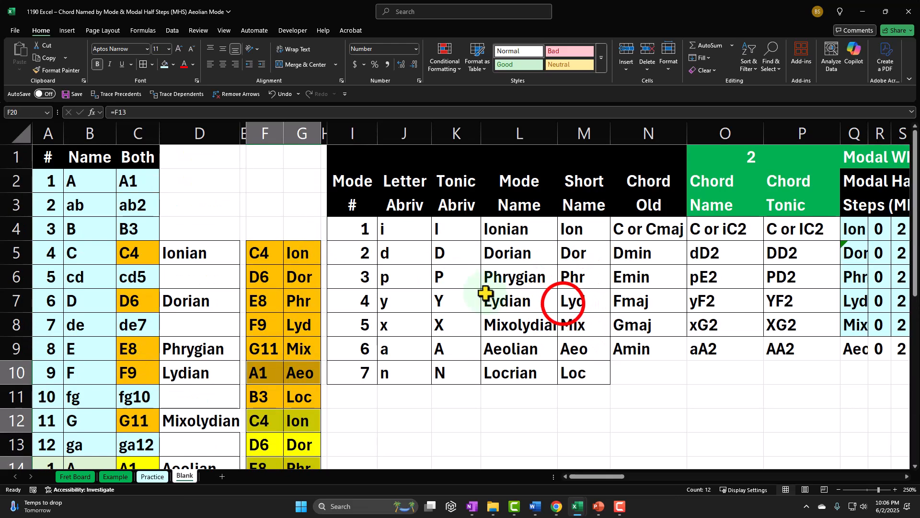
Link the Aeolian label cell CB9 in the six-note Modal Half Steps section to the mode name in BP9.
{"action": "left_click", "coordinate": [563, 303]}
{"action": "key", "text": "Right"}
{"action": "key", "text": "Right"}
{"action": "key", "text": "Right"}
{"action": "key", "text": "Right"}
{"action": "key", "text": "Right"}
{"action": "key", "text": "Right"}
{"action": "key", "text": "Right"}
{"action": "key", "text": "Right"}
{"action": "key", "text": "Right"}
{"action": "key", "text": "Right"}
{"action": "key", "text": "Right"}
{"action": "key", "text": "Right"}
{"action": "key", "text": "Right"}
{"action": "key", "text": "Right"}
{"action": "key", "text": "Right"}
{"action": "key", "text": "Right"}
{"action": "key", "text": "Right"}
{"action": "key", "text": "Right"}
{"action": "key", "text": "Right"}
{"action": "key", "text": "Right"}
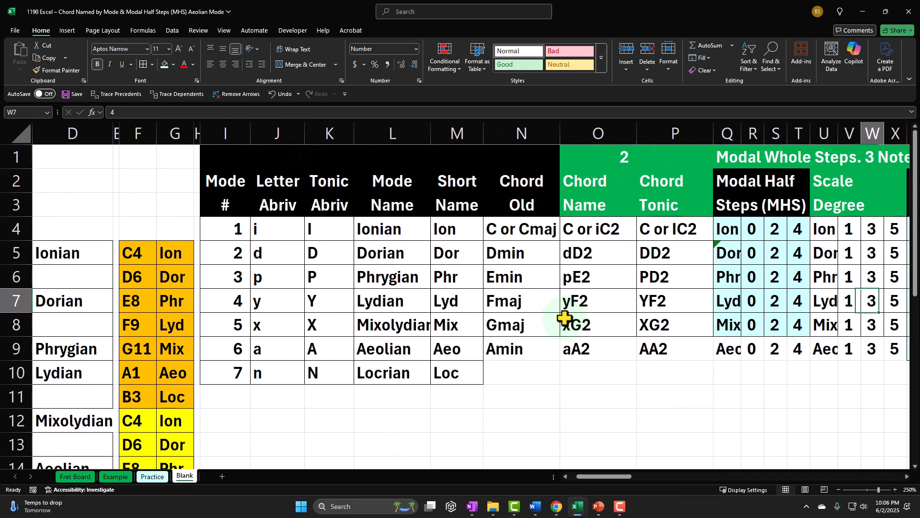
{"action": "key", "text": "Right"}
{"action": "key", "text": "Right"}
{"action": "key", "text": "Right"}
{"action": "key", "text": "Right"}
{"action": "key", "text": "Right"}
{"action": "key", "text": "Right"}
{"action": "key", "text": "Right"}
{"action": "key", "text": "Right"}
{"action": "key", "text": "Right"}
{"action": "key", "text": "Right"}
{"action": "key", "text": "Right"}
{"action": "key", "text": "Right"}
{"action": "key", "text": "Right"}
{"action": "key", "text": "Right"}
{"action": "key", "text": "Right"}
{"action": "key", "text": "Right"}
{"action": "key", "text": "Right"}
{"action": "key", "text": "Right"}
{"action": "key", "text": "Right"}
{"action": "key", "text": "Right"}
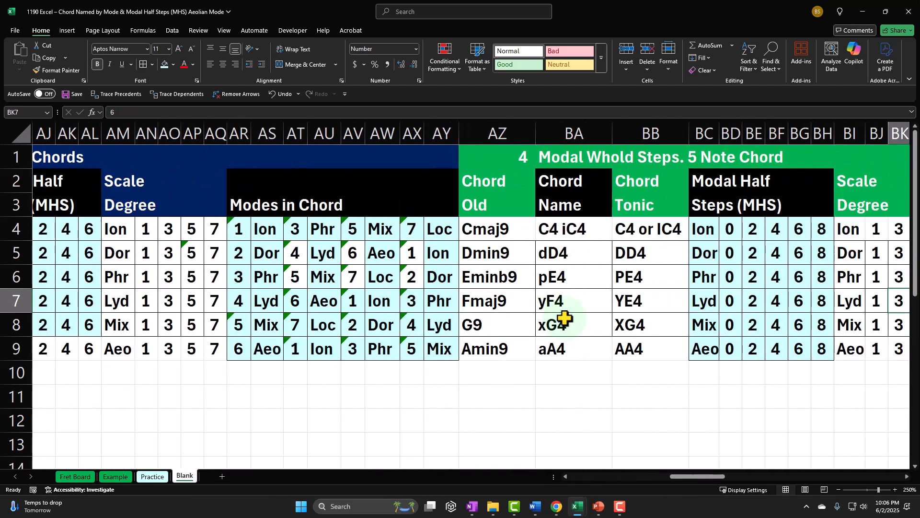
{"action": "key", "text": "Right"}
{"action": "key", "text": "Right"}
{"action": "key", "text": "Right"}
{"action": "key", "text": "Right"}
{"action": "key", "text": "Right"}
{"action": "key", "text": "Right"}
{"action": "key", "text": "Right"}
{"action": "key", "text": "Right"}
{"action": "key", "text": "Right"}
{"action": "key", "text": "Right"}
{"action": "key", "text": "Right"}
{"action": "key", "text": "Right"}
{"action": "key", "text": "Right"}
{"action": "key", "text": "Right"}
{"action": "key", "text": "Right"}
{"action": "key", "text": "Right"}
{"action": "key", "text": "Right"}
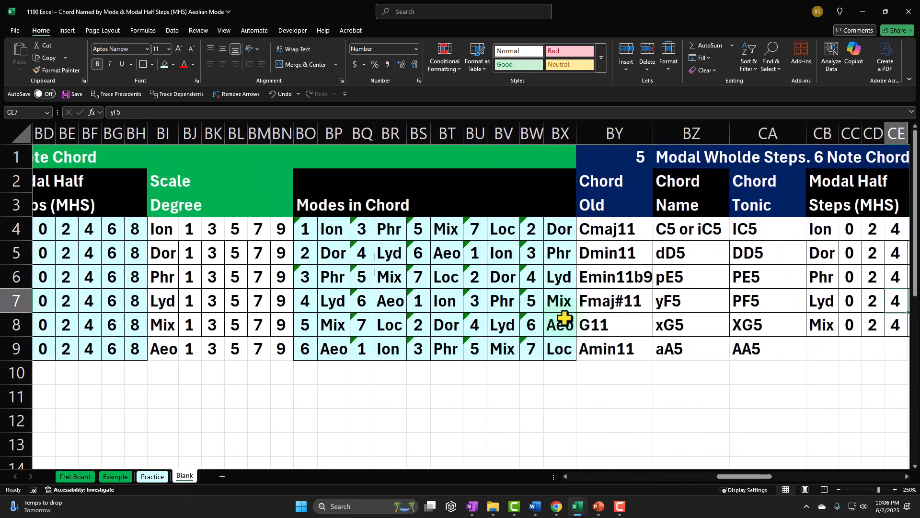
{"action": "key", "text": "Right"}
{"action": "key", "text": "Left"}
{"action": "key", "text": "Left"}
{"action": "key", "text": "Left"}
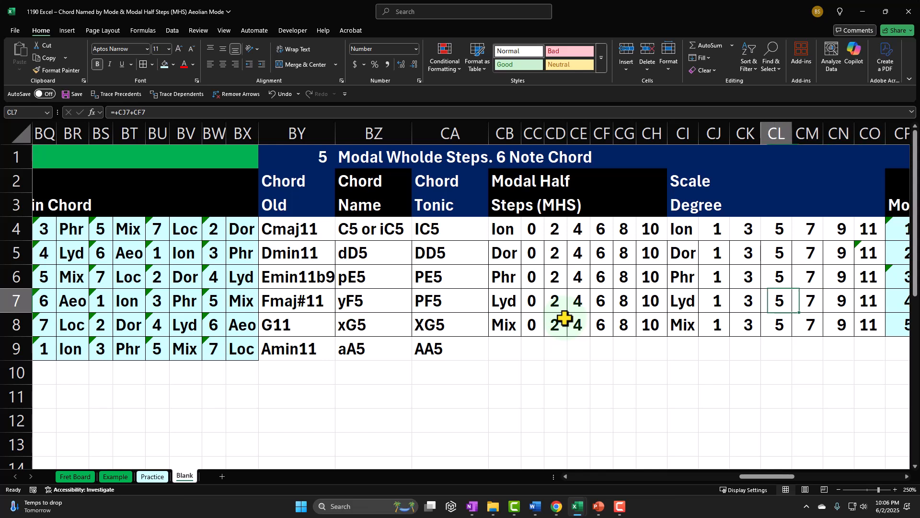
{"action": "key", "text": "Left"}
{"action": "key", "text": "Left"}
{"action": "key", "text": "Left"}
{"action": "key", "text": "Left"}
{"action": "key", "text": "Left"}
{"action": "key", "text": "Left"}
{"action": "key", "text": "Left"}
{"action": "key", "text": "Down"}
{"action": "key", "text": "Down"}
{"action": "key", "text": "Left"}
{"action": "key", "text": "Left"}
{"action": "key", "text": "Left"}
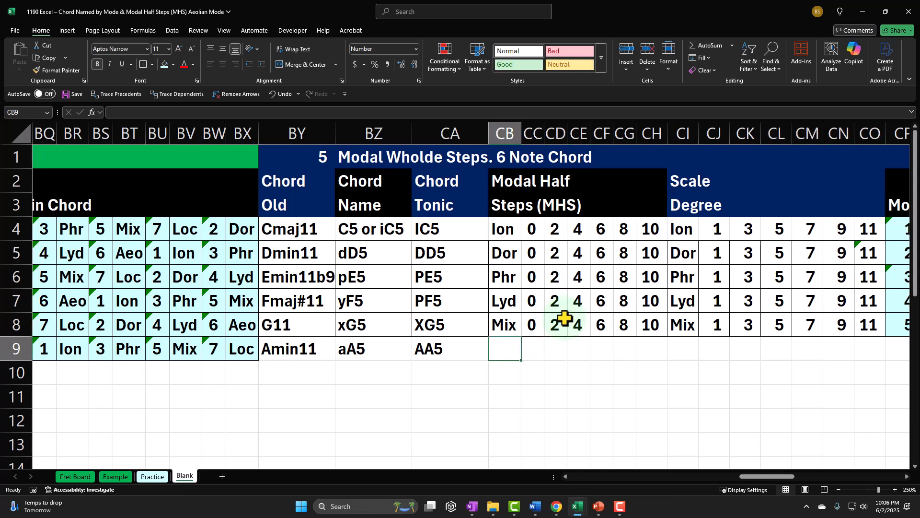
{"action": "type", "text": "="}
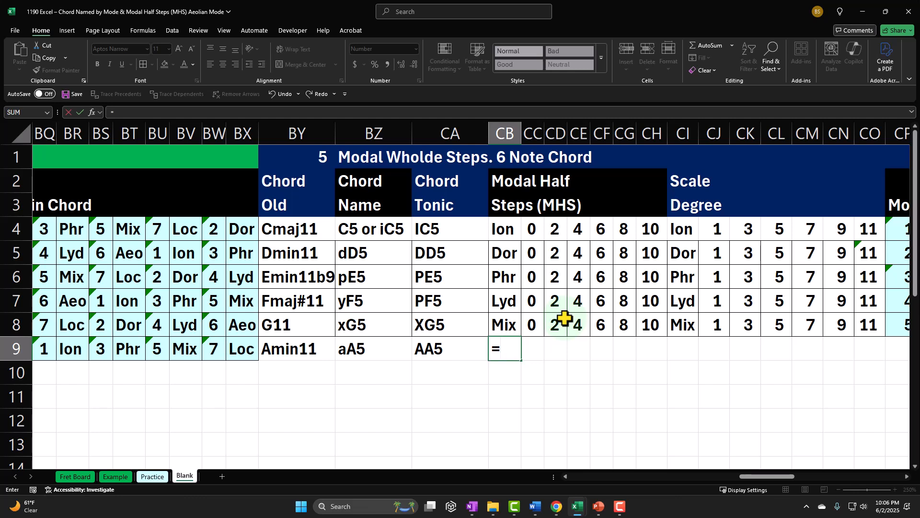
{"action": "key", "text": "Left"}
{"action": "key", "text": "Left"}
{"action": "key", "text": "Left"}
{"action": "key", "text": "Left"}
{"action": "key", "text": "Left"}
{"action": "key", "text": "Left"}
{"action": "key", "text": "Left"}
{"action": "key", "text": "Left"}
{"action": "key", "text": "Left"}
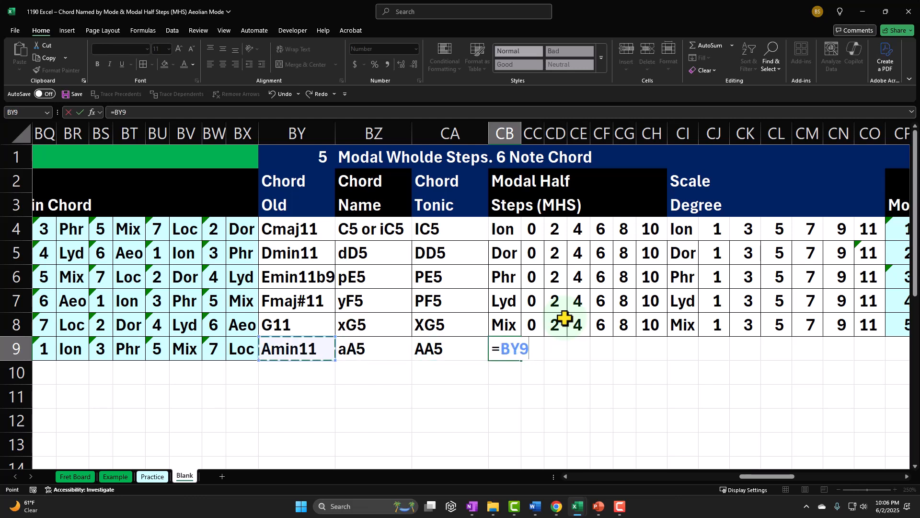
{"action": "key", "text": "Left"}
{"action": "key", "text": "Left"}
{"action": "key", "text": "Left"}
{"action": "key", "text": "Left"}
{"action": "key", "text": "Left"}
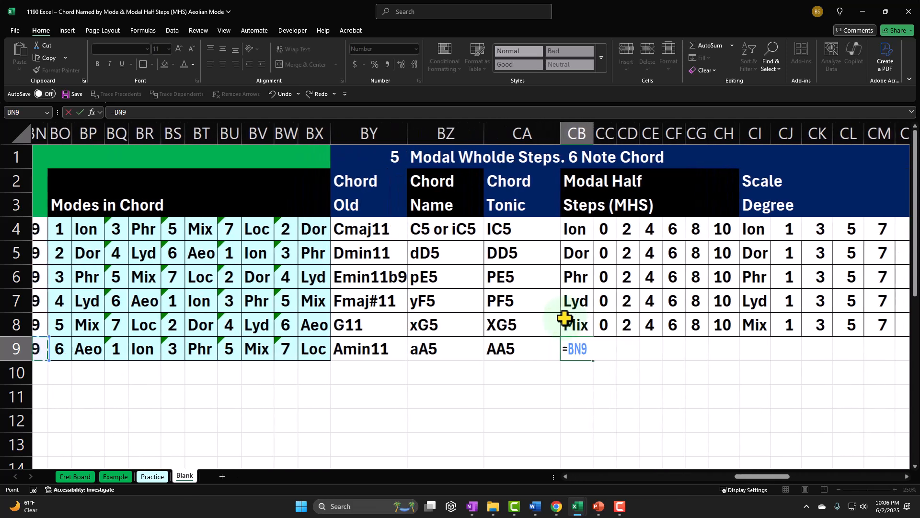
{"action": "key", "text": "Right"}
{"action": "key", "text": "Right"}
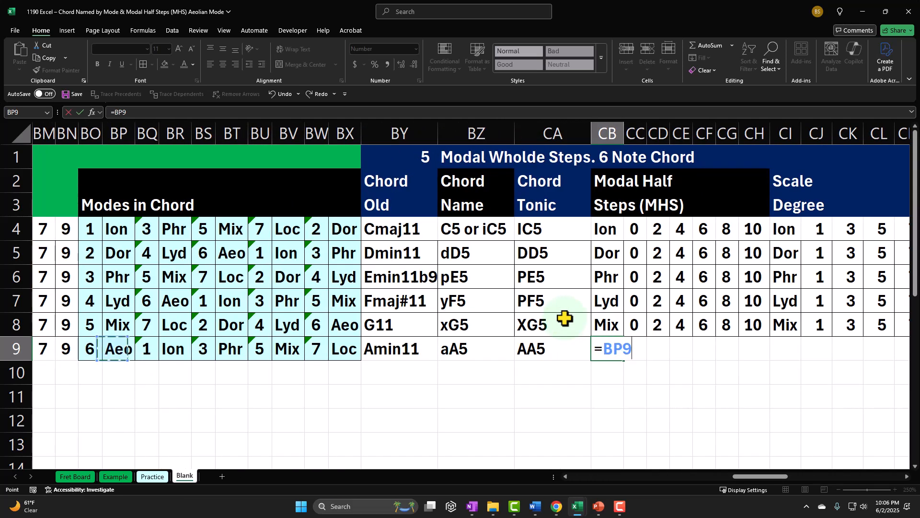
{"action": "key", "text": "Return"}
Enter the six-note Aeolian modal half steps 0, 2, 4, 6, 8 and 10 in CC9 through CH9.
{"action": "key", "text": "Right"}
{"action": "key", "text": "Up"}
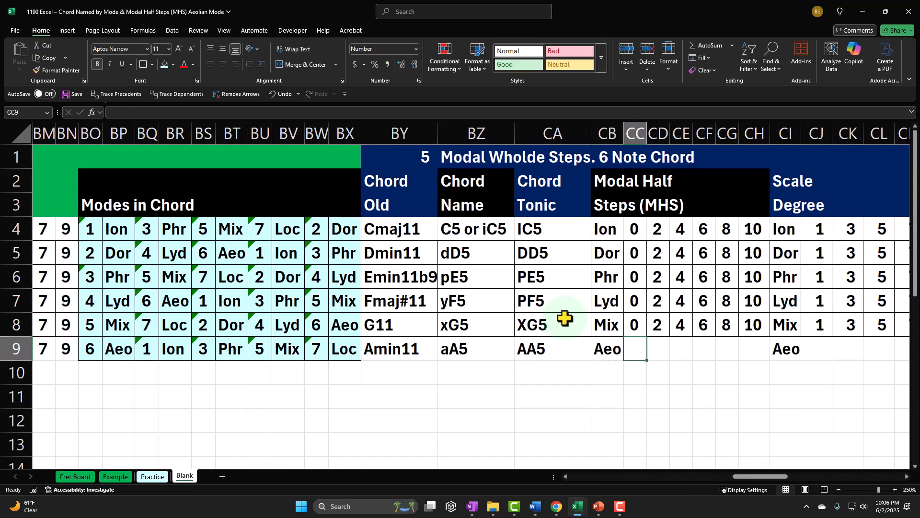
{"action": "key", "text": "Right"}
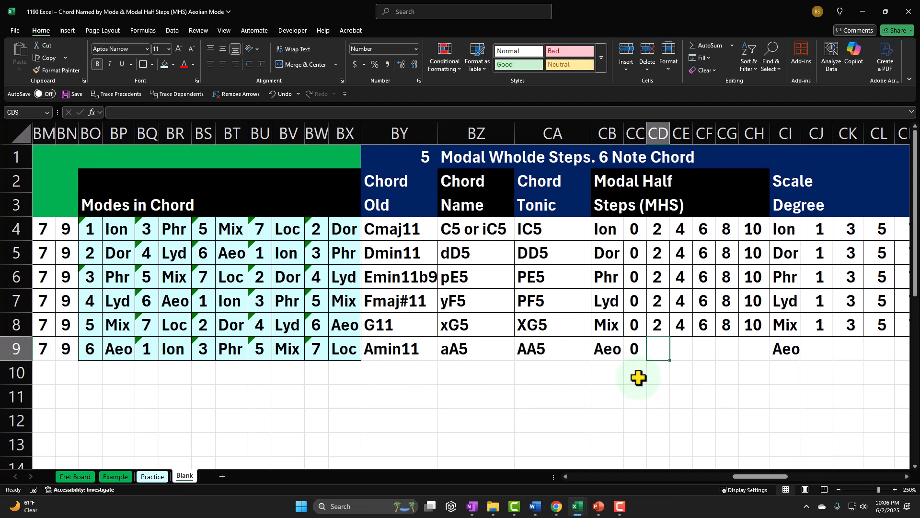
{"action": "type", "text": "2"}
{"action": "key", "text": "Right"}
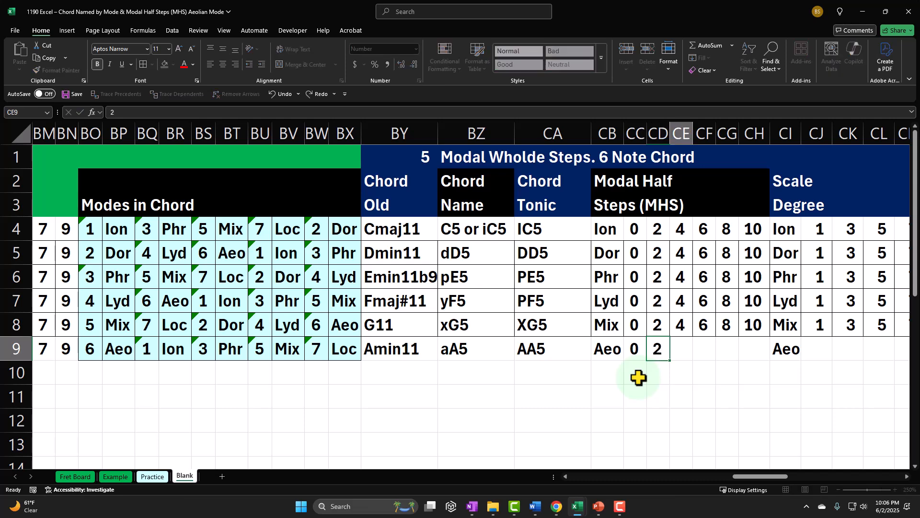
{"action": "type", "text": "4"}
{"action": "key", "text": "Right"}
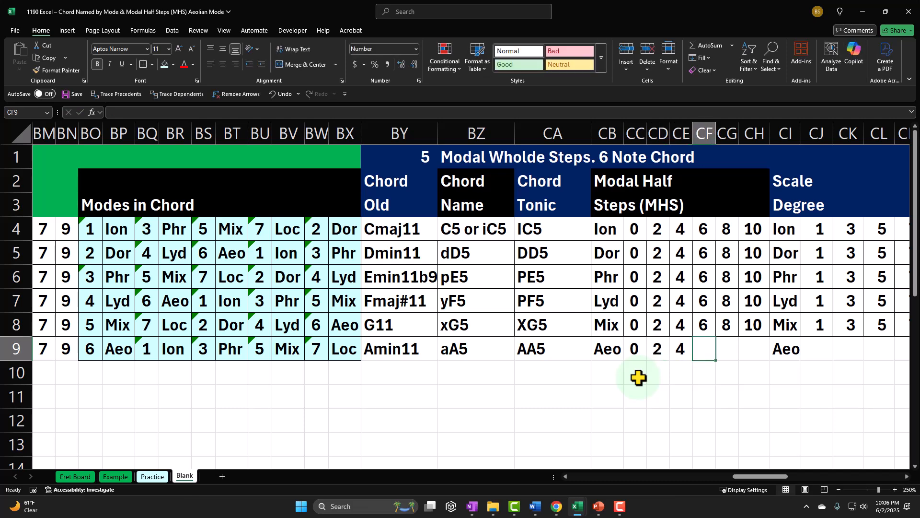
{"action": "type", "text": "6"}
{"action": "key", "text": "Right"}
{"action": "type", "text": "8"}
{"action": "key", "text": "Right"}
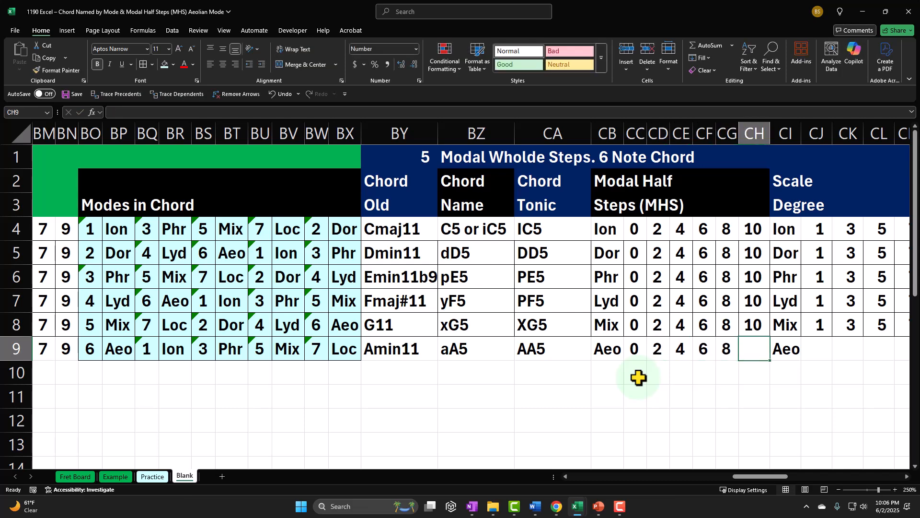
{"action": "type", "text": "10"}
{"action": "left_click", "coordinate": [638, 377]}
Enter 1 as the first Aeolian scale degree in CJ9 to complete the six-note scale degrees through CO9.
{"action": "key", "text": "Up"}
{"action": "key", "text": "Right"}
{"action": "key", "text": "Right"}
{"action": "key", "text": "Right"}
{"action": "key", "text": "Right"}
{"action": "key", "text": "Right"}
{"action": "key", "text": "Right"}
{"action": "key", "text": "Right"}
{"action": "key", "text": "Right"}
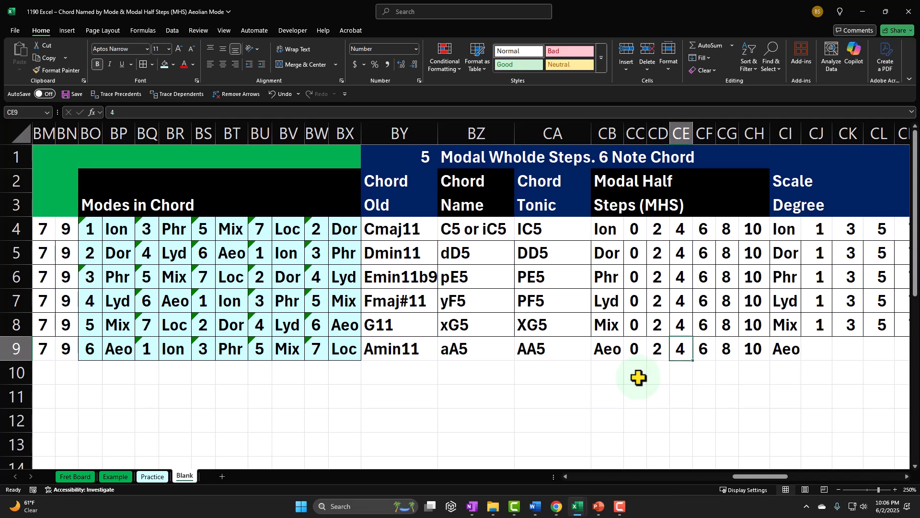
{"action": "key", "text": "Right"}
{"action": "key", "text": "Right"}
{"action": "key", "text": "Right"}
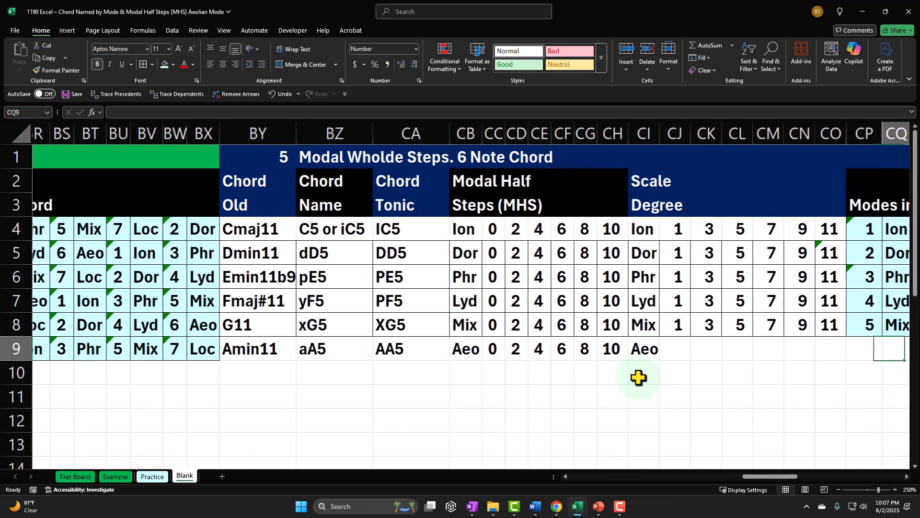
{"action": "key", "text": "Left"}
{"action": "key", "text": "Left"}
{"action": "key", "text": "Left"}
{"action": "key", "text": "Left"}
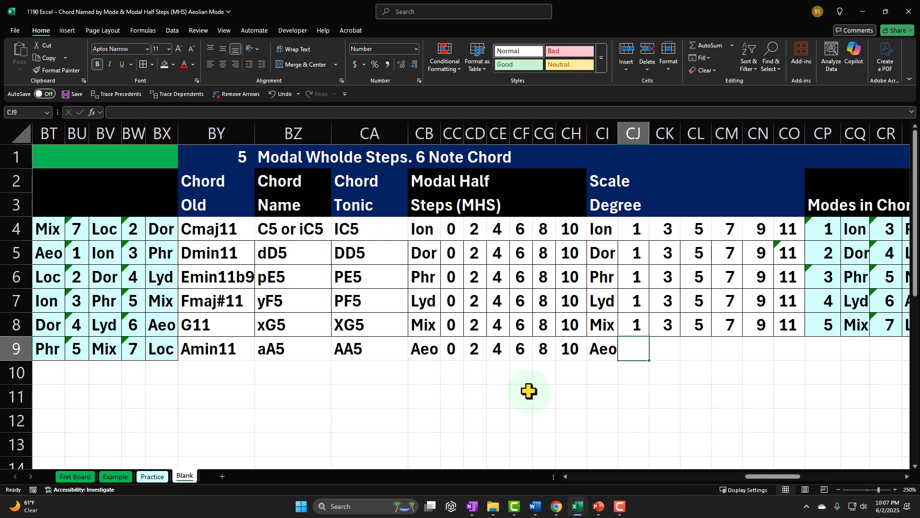
{"action": "type", "text": "1"}
{"action": "key", "text": "Tab"}
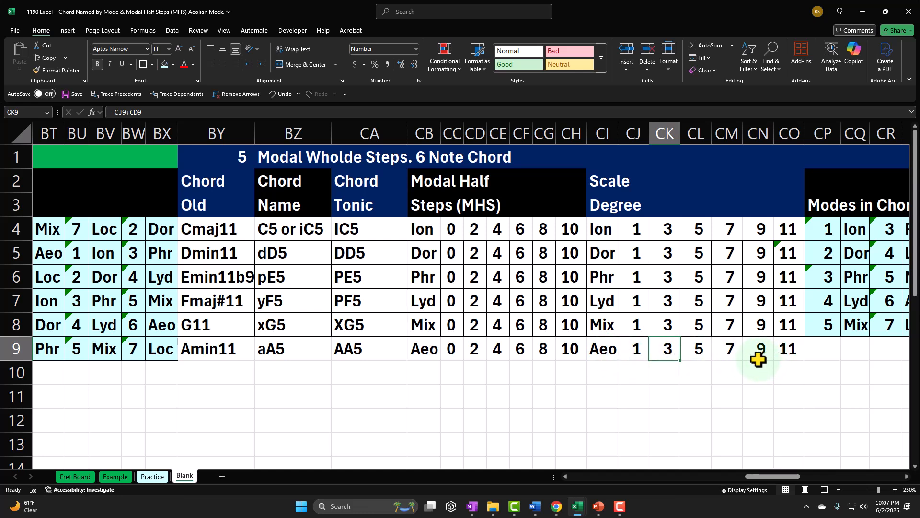
Link the first Aeolian Modes in Chord cell CP9 of the six-note section to the mode number in BO9.
{"action": "key", "text": "Right"}
{"action": "key", "text": "Right"}
{"action": "key", "text": "Right"}
{"action": "key", "text": "Right"}
{"action": "key", "text": "Right"}
{"action": "key", "text": "Right"}
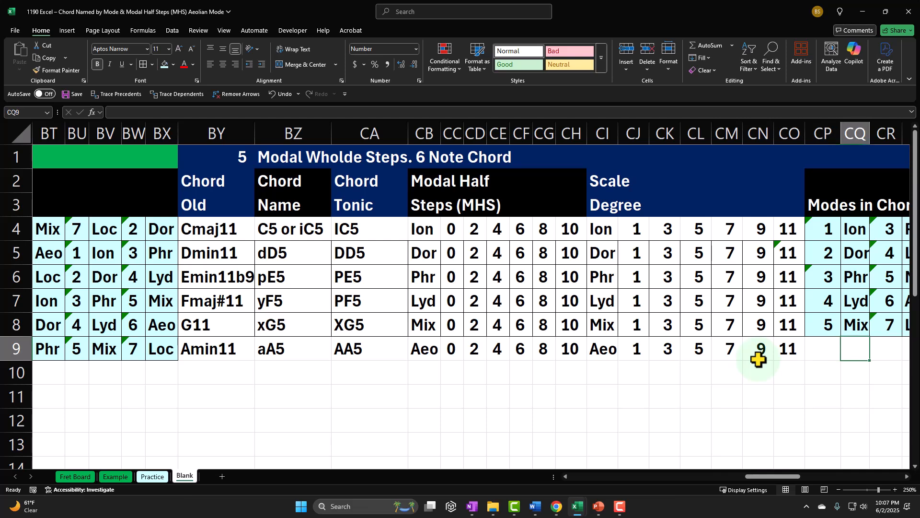
{"action": "key", "text": "Right"}
{"action": "key", "text": "Right"}
{"action": "key", "text": "Right"}
{"action": "key", "text": "Right"}
{"action": "key", "text": "Right"}
{"action": "key", "text": "Right"}
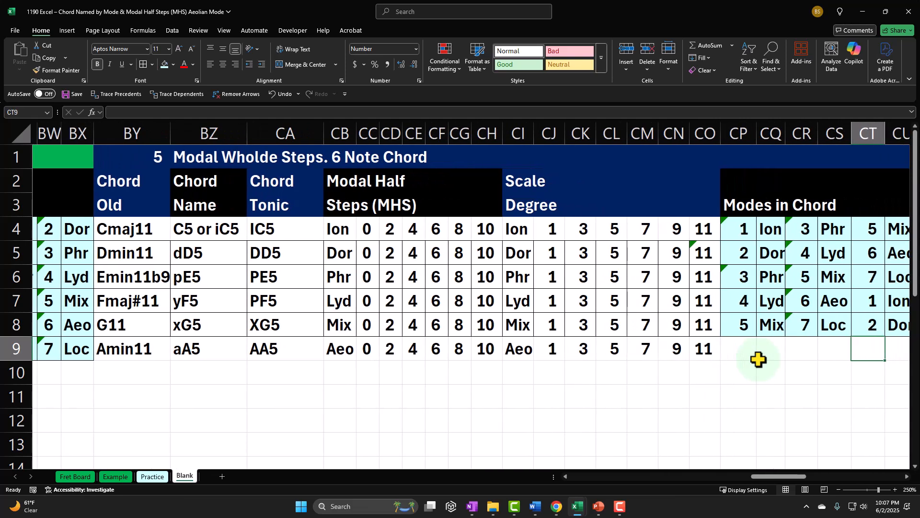
{"action": "key", "text": "Left"}
{"action": "key", "text": "Left"}
{"action": "key", "text": "Left"}
{"action": "key", "text": "Left"}
{"action": "key", "text": "Left"}
{"action": "key", "text": "Left"}
{"action": "key", "text": "Left"}
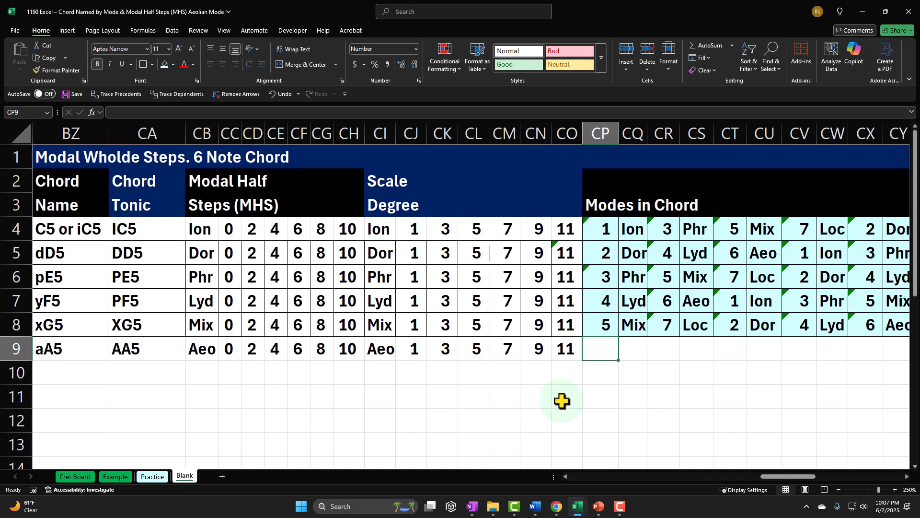
{"action": "type", "text": "="}
{"action": "key", "text": "Left"}
{"action": "key", "text": "Left"}
{"action": "key", "text": "Left"}
{"action": "key", "text": "Left"}
{"action": "key", "text": "Left"}
{"action": "key", "text": "Left"}
{"action": "key", "text": "Left"}
{"action": "key", "text": "Left"}
{"action": "key", "text": "Left"}
{"action": "key", "text": "Left"}
{"action": "key", "text": "Left"}
{"action": "key", "text": "Left"}
{"action": "key", "text": "Left"}
{"action": "key", "text": "Left"}
{"action": "key", "text": "Left"}
{"action": "key", "text": "Left"}
{"action": "key", "text": "Left"}
{"action": "key", "text": "Left"}
{"action": "key", "text": "Left"}
{"action": "key", "text": "Left"}
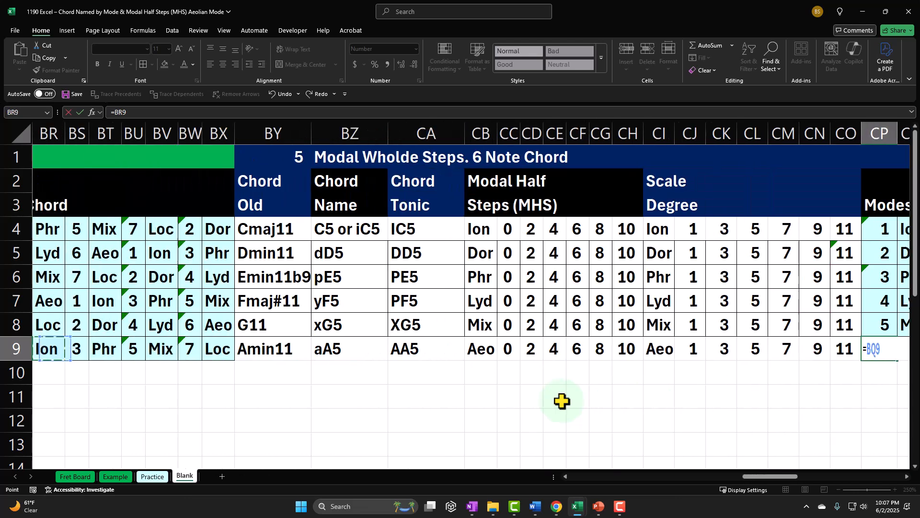
{"action": "key", "text": "Left"}
{"action": "key", "text": "Left"}
{"action": "key", "text": "Left"}
{"action": "key", "text": "Return"}
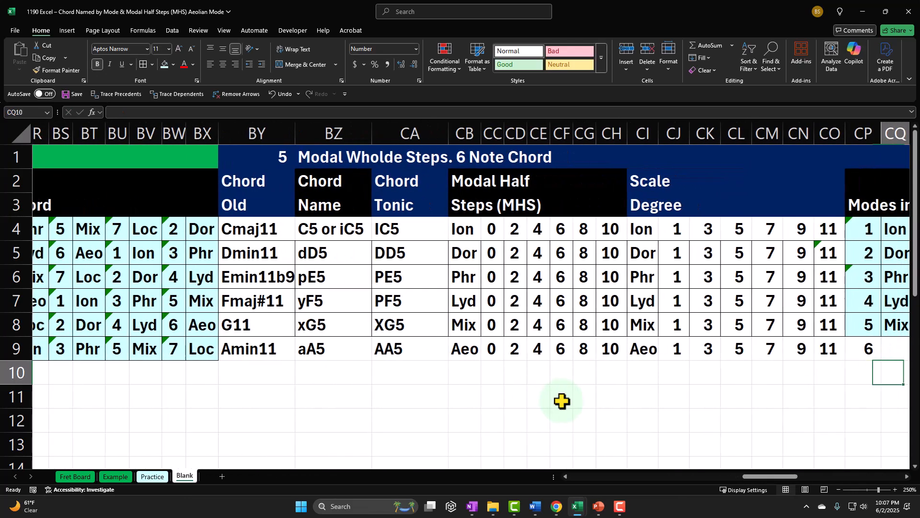
Enter the second six-note Aeolian mode number in CR9 with the formula =CP9+2-7.
{"action": "key", "text": "Right"}
{"action": "key", "text": "Right"}
{"action": "key", "text": "Right"}
{"action": "key", "text": "Right"}
{"action": "key", "text": "Right"}
{"action": "key", "text": "Right"}
{"action": "key", "text": "Right"}
{"action": "key", "text": "Right"}
{"action": "key", "text": "Right"}
{"action": "key", "text": "Right"}
{"action": "key", "text": "Right"}
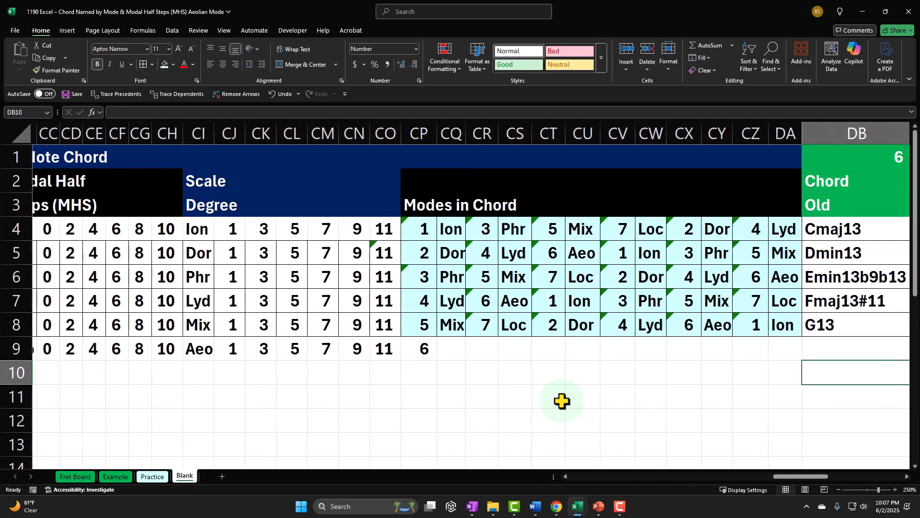
{"action": "key", "text": "Left"}
{"action": "key", "text": "Left"}
{"action": "key", "text": "Left"}
{"action": "key", "text": "Left"}
{"action": "key", "text": "Left"}
{"action": "key", "text": "Left"}
{"action": "key", "text": "Left"}
{"action": "key", "text": "Left"}
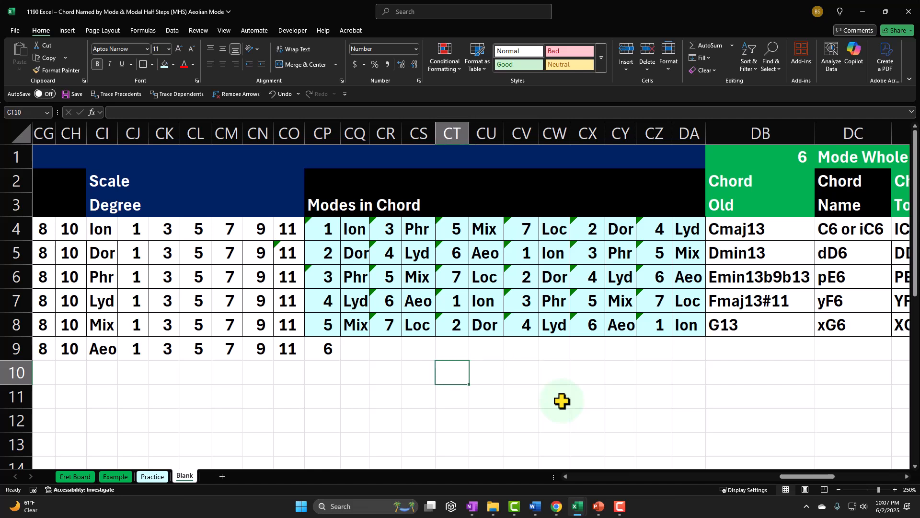
{"action": "key", "text": "Left"}
{"action": "key", "text": "Left"}
{"action": "key", "text": "Up"}
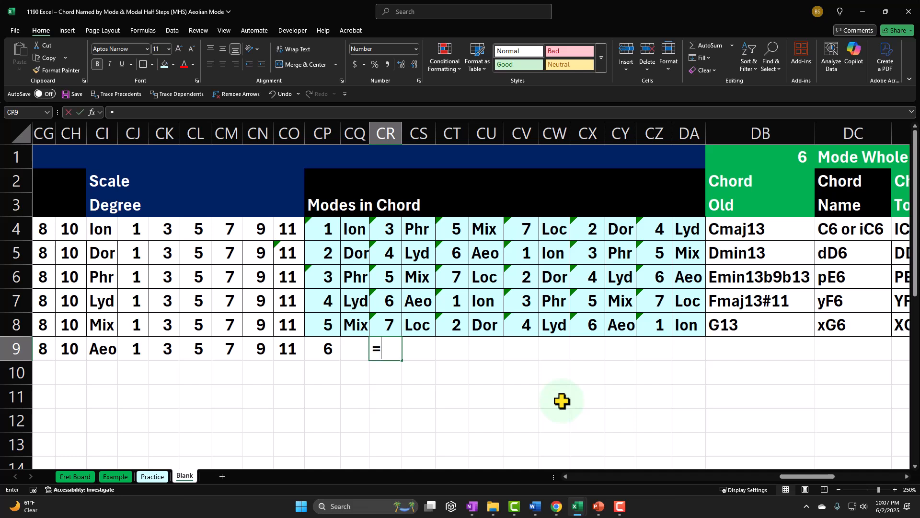
{"action": "key", "text": "Left"}
{"action": "key", "text": "Left"}
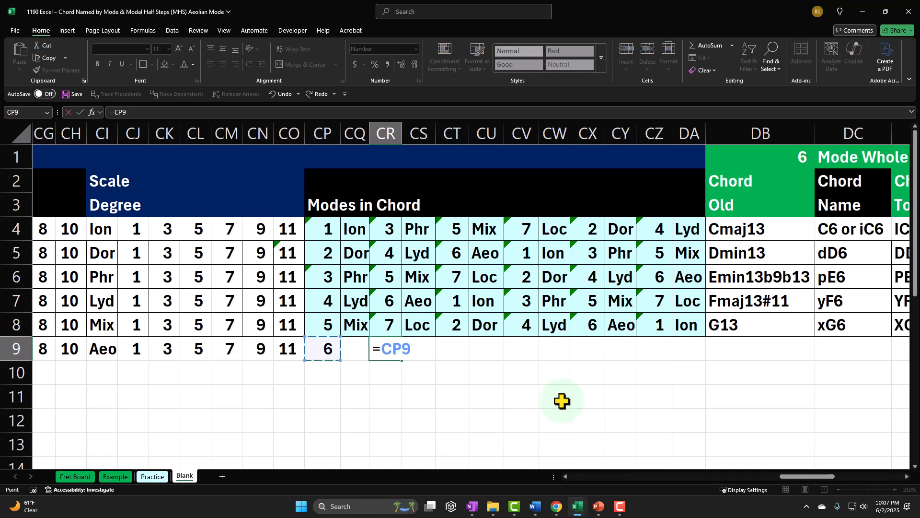
{"action": "type", "text": "+2-7"}
{"action": "key", "text": "Return"}
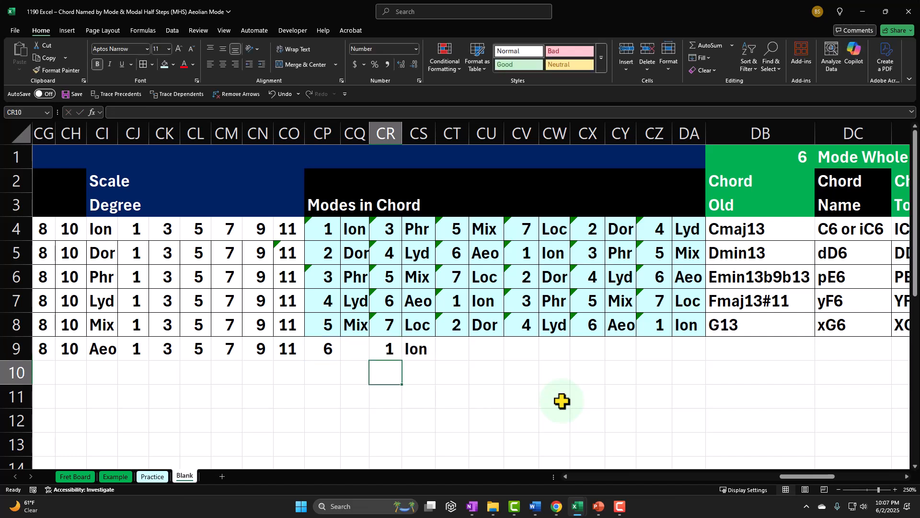
Clear the auto-filled mode name in CS9 and enter =CR9+2 in CT9 for the third mode number.
{"action": "key", "text": "Right"}
{"action": "key", "text": "Right"}
{"action": "key", "text": "Up"}
{"action": "key", "text": "Left"}
{"action": "key", "text": "Delete"}
{"action": "key", "text": "Right"}
{"action": "key", "text": "Right"}
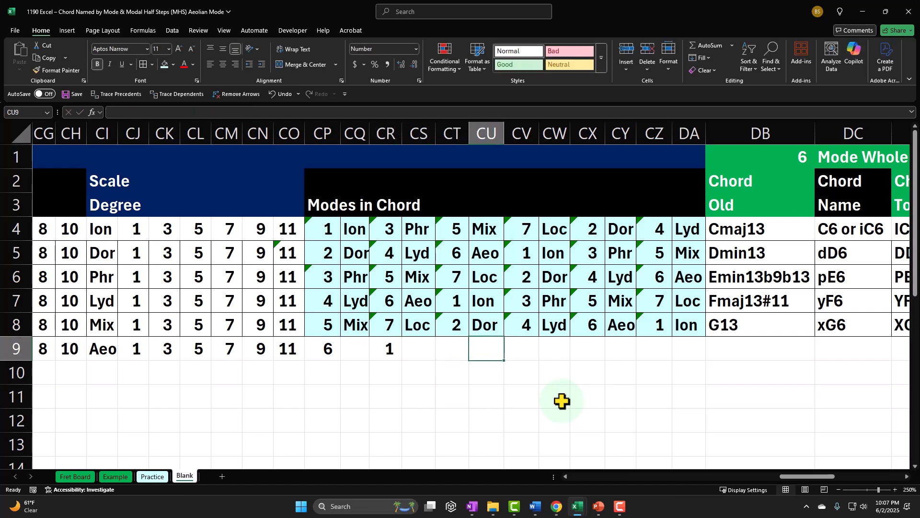
{"action": "key", "text": "Left"}
{"action": "type", "text": "="}
{"action": "key", "text": "Left"}
{"action": "key", "text": "Left"}
{"action": "type", "text": "+"}
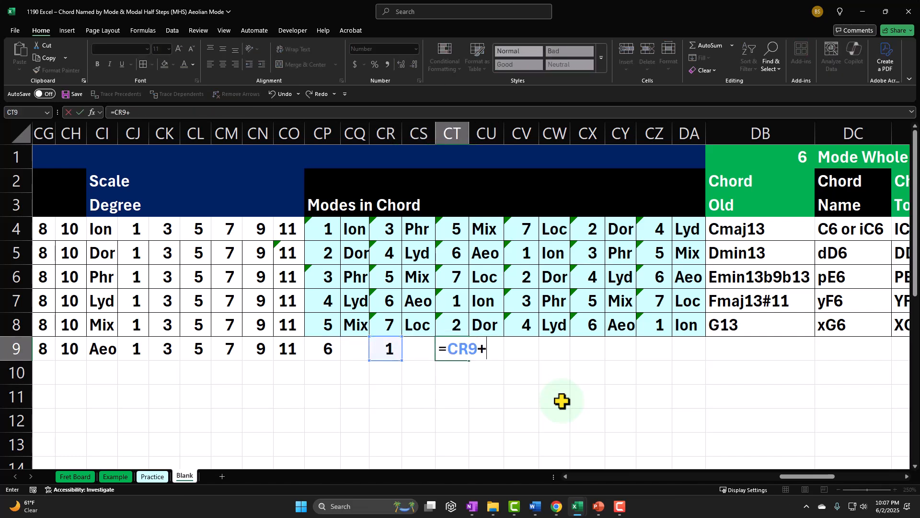
{"action": "type", "text": "2"}
{"action": "key", "text": "Return"}
Clear the auto-filled mode name in CU9 and enter +CT9+2 in CV9 for the fourth mode number.
{"action": "key", "text": "Right"}
{"action": "key", "text": "Up"}
{"action": "key", "text": "Right"}
{"action": "type", "text": "+"}
{"action": "key", "text": "Left"}
{"action": "key", "text": "Left"}
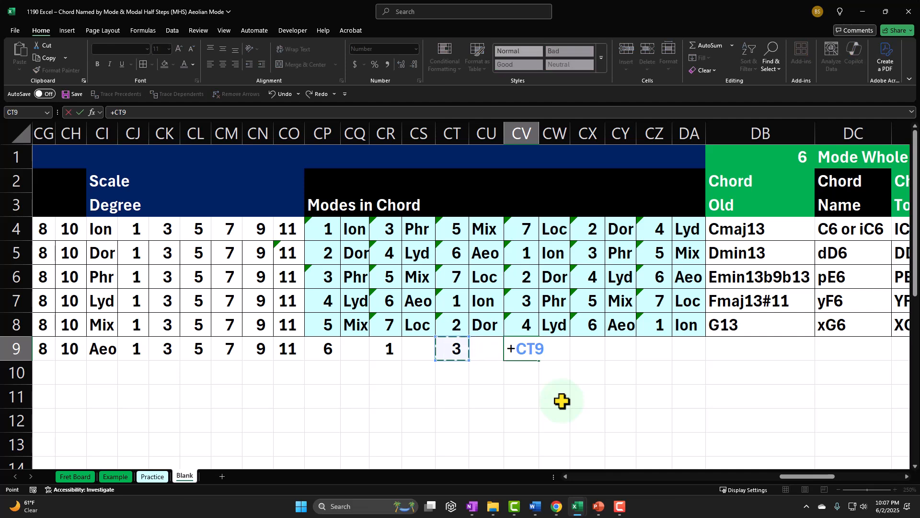
{"action": "type", "text": "+2"}
{"action": "key", "text": "Return"}
Clear the auto-filled mode name in CW9 and enter +CV9+2 in CX9 for the fifth mode number.
{"action": "key", "text": "Right"}
{"action": "key", "text": "Right"}
{"action": "key", "text": "Up"}
{"action": "key", "text": "Left"}
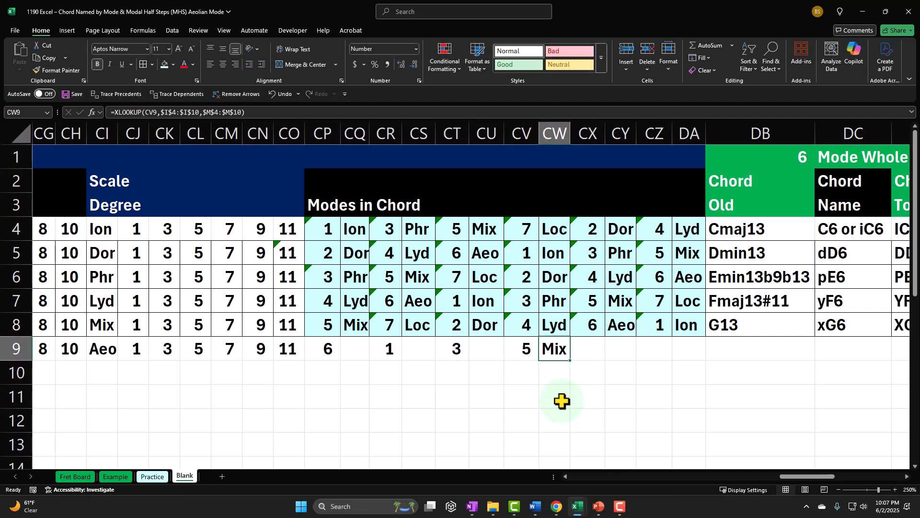
{"action": "key", "text": "Right"}
{"action": "key", "text": "Right"}
{"action": "key", "text": "Left"}
{"action": "type", "text": "+"}
{"action": "key", "text": "Left"}
{"action": "key", "text": "Left"}
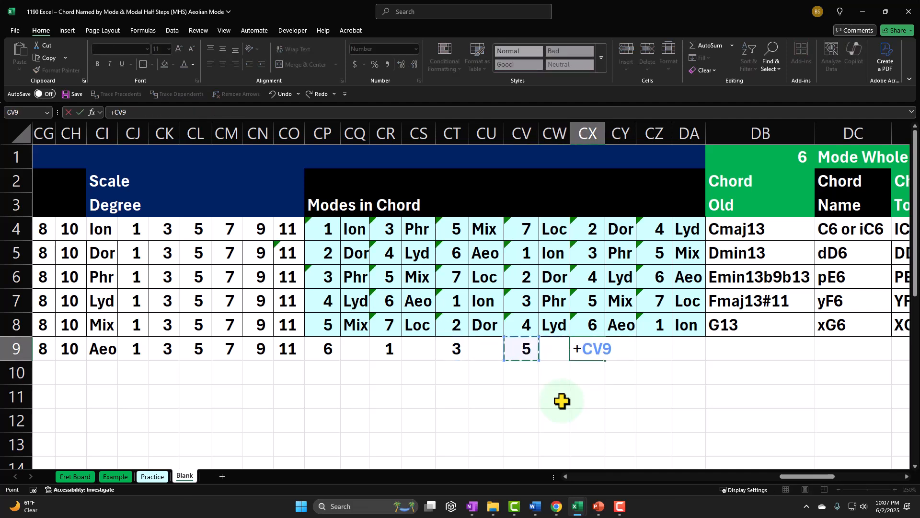
{"action": "type", "text": "+2"}
{"action": "key", "text": "Return"}
Enter +CX9+2-7 in CZ9 for the sixth mode number, and clear the auto-filled mode names in CY9 and DA9.
{"action": "key", "text": "Right"}
{"action": "key", "text": "Right"}
{"action": "key", "text": "Up"}
{"action": "key", "text": "Left"}
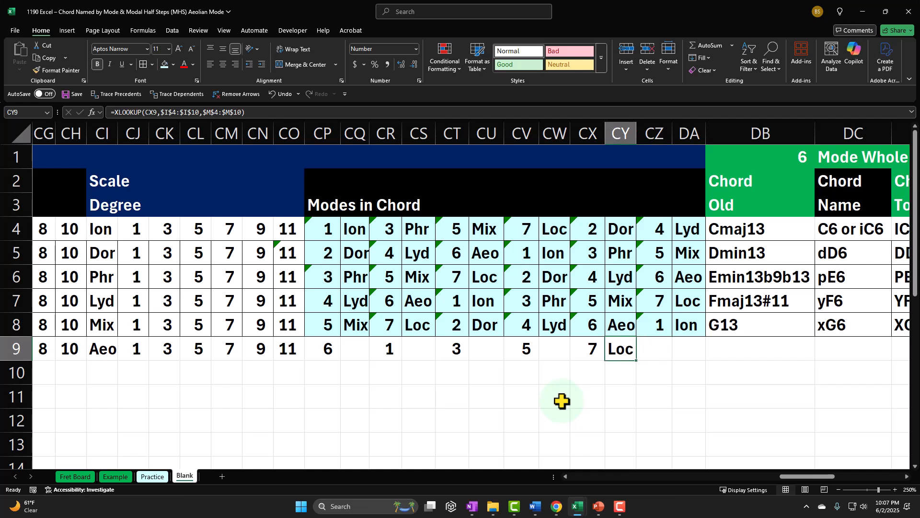
{"action": "key", "text": "Delete"}
{"action": "key", "text": "Right"}
{"action": "type", "text": "+"}
{"action": "key", "text": "Left"}
{"action": "key", "text": "Left"}
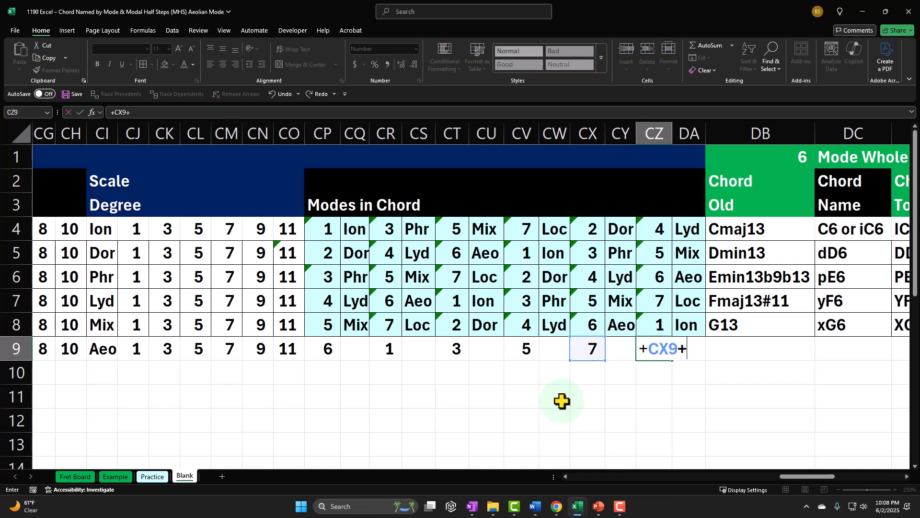
{"action": "key", "text": "Return"}
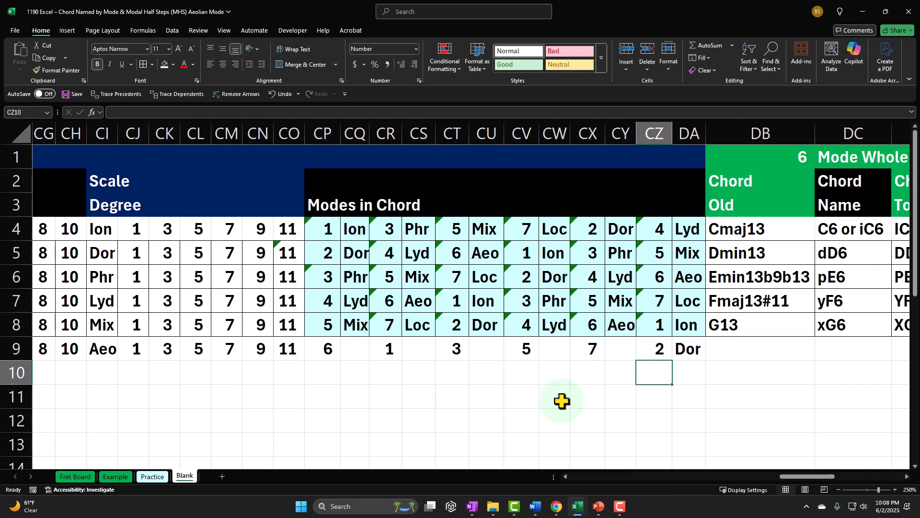
{"action": "key", "text": "Right"}
{"action": "key", "text": "Up"}
{"action": "key", "text": "Delete"}
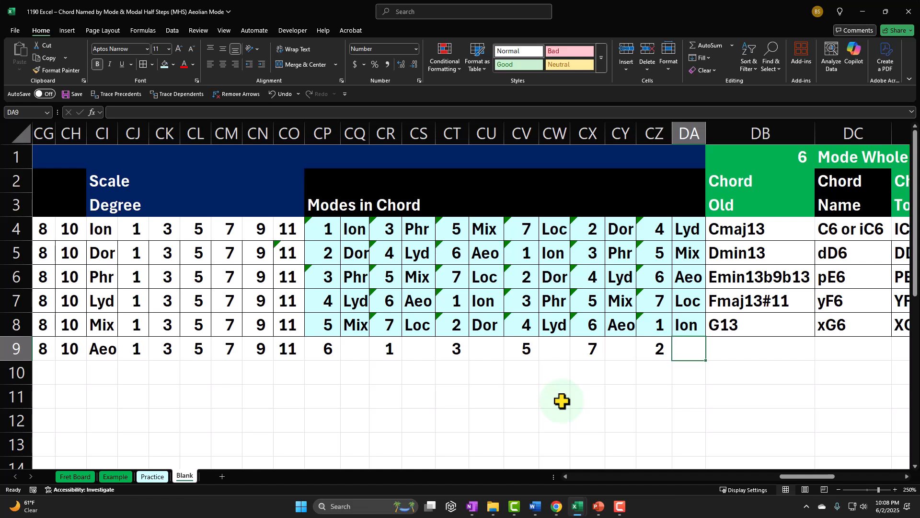
Review the six Aeolian mode numbers across row 9 from CP9 to CZ9.
{"action": "left_click", "coordinate": [329, 349]}
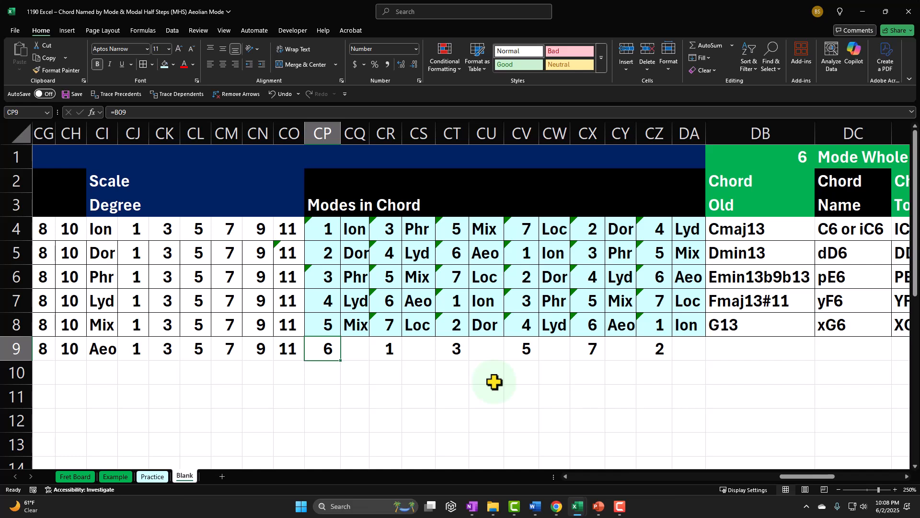
{"action": "key", "text": "Right"}
{"action": "key", "text": "Right"}
{"action": "key", "text": "Right"}
{"action": "key", "text": "Right"}
{"action": "key", "text": "Right"}
{"action": "key", "text": "Right"}
{"action": "key", "text": "Right"}
{"action": "key", "text": "Right"}
{"action": "key", "text": "Right"}
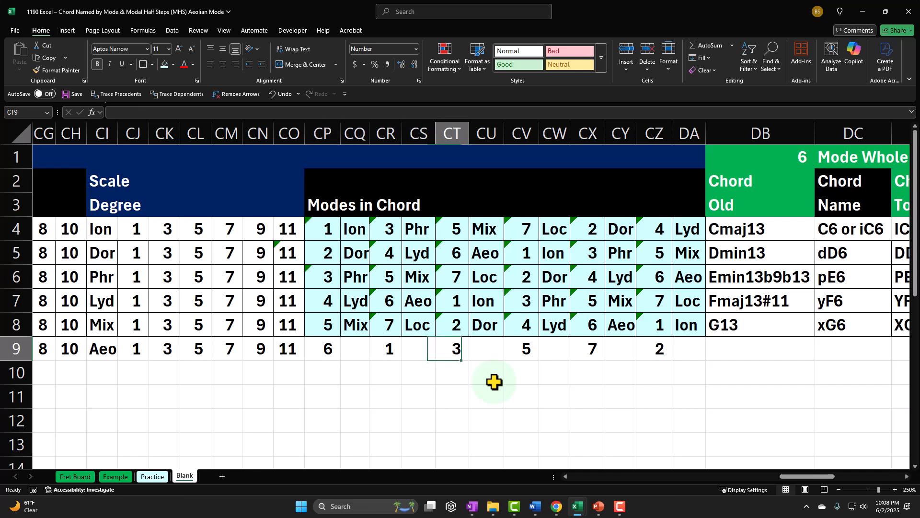
{"action": "key", "text": "Right"}
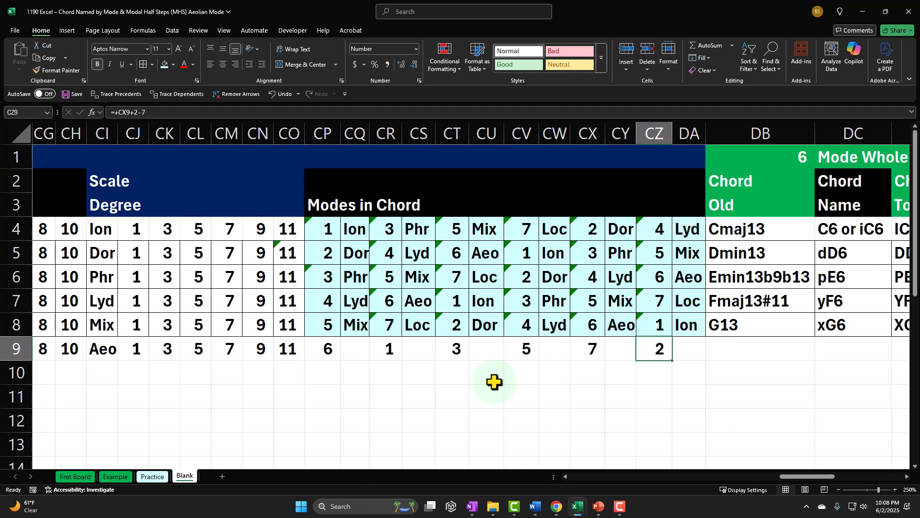
{"action": "key", "text": "Left"}
{"action": "key", "text": "Left"}
{"action": "key", "text": "Left"}
{"action": "key", "text": "Left"}
{"action": "key", "text": "Left"}
{"action": "key", "text": "Left"}
{"action": "key", "text": "Left"}
{"action": "key", "text": "Left"}
{"action": "key", "text": "Left"}
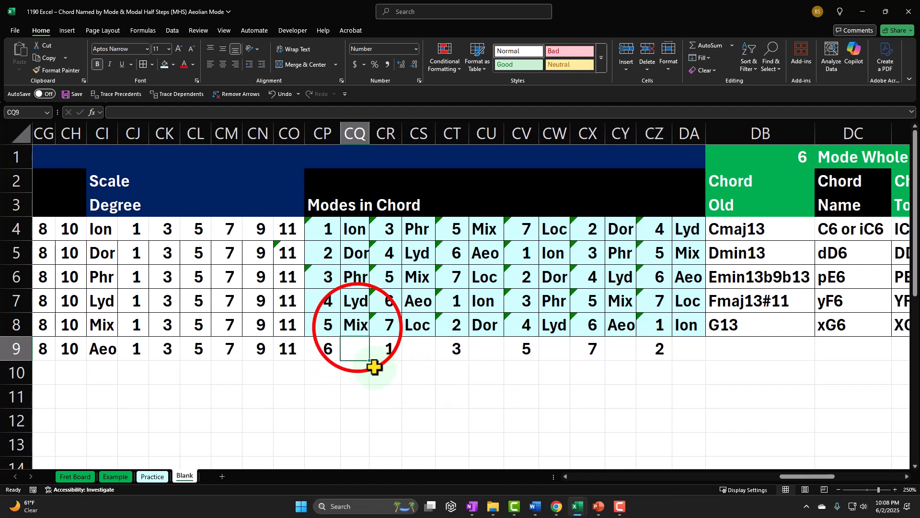
Copy the mode name lookup formula from CQ8 into CQ9, CS9, CU9, CW9, CY9 and DA9.
{"action": "left_click", "coordinate": [356, 326]}
{"action": "key", "text": "ctrl+c"}
{"action": "left_click", "coordinate": [354, 349]}
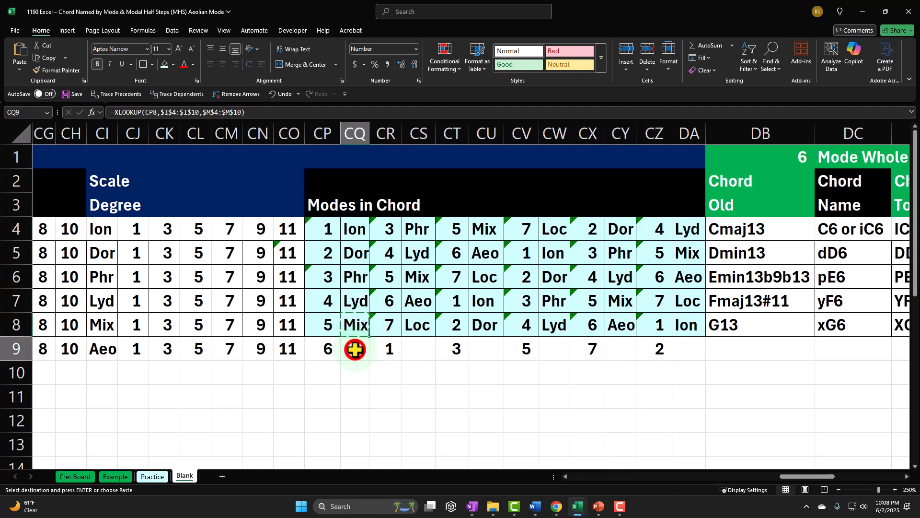
{"action": "key", "text": "ctrl+v"}
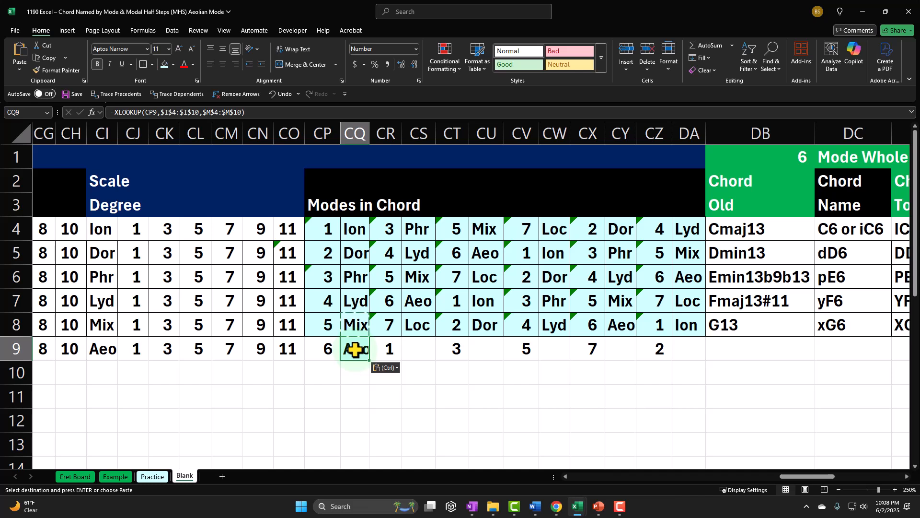
{"action": "left_click", "coordinate": [410, 355]}
{"action": "key", "text": "ctrl+v"}
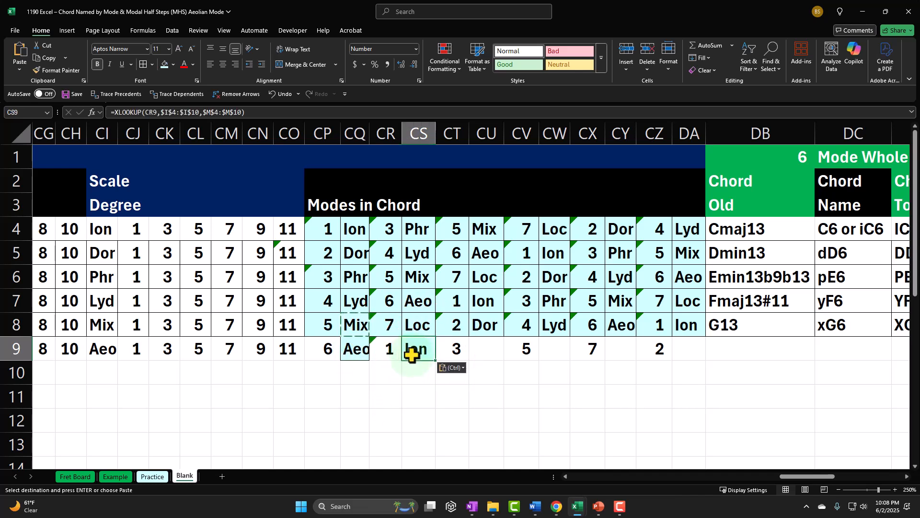
{"action": "left_click", "coordinate": [496, 350]}
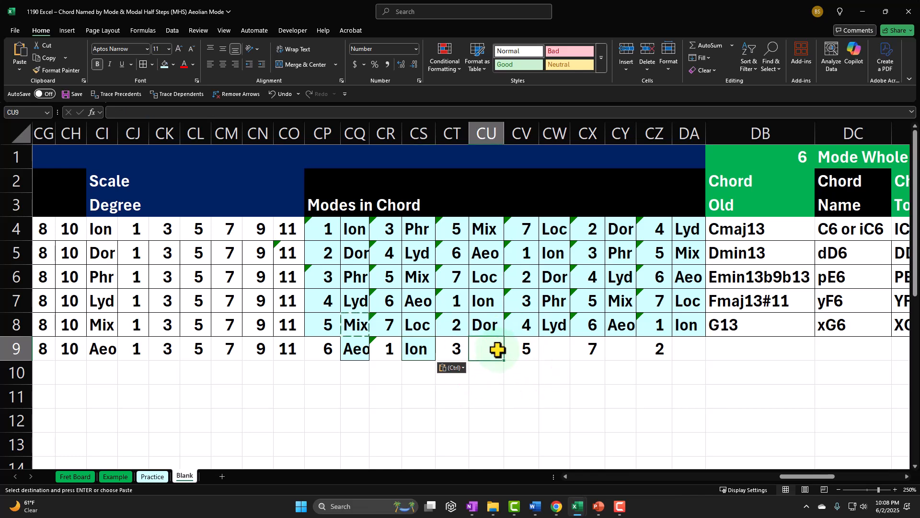
{"action": "key", "text": "ctrl+v"}
{"action": "left_click", "coordinate": [551, 351]}
{"action": "key", "text": "ctrl+v"}
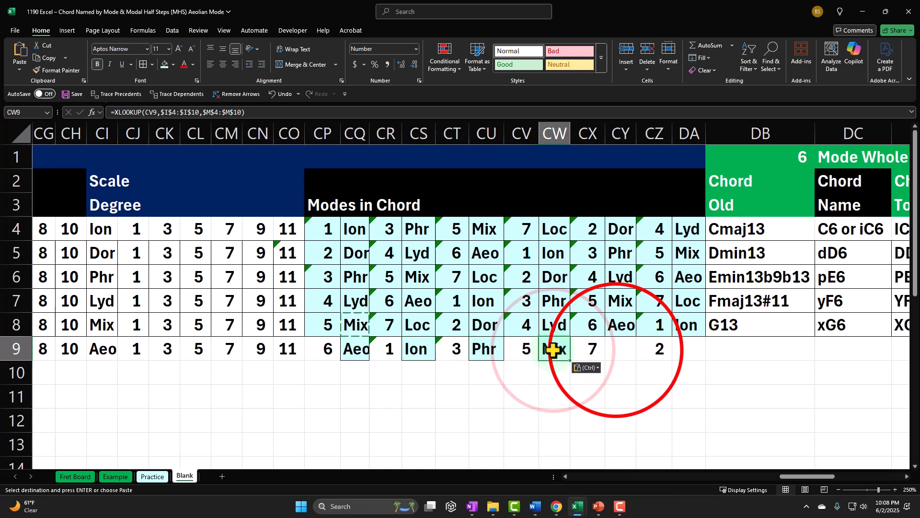
{"action": "left_click", "coordinate": [609, 355]}
{"action": "key", "text": "ctrl+v"}
{"action": "left_click", "coordinate": [680, 350]}
{"action": "key", "text": "ctrl+v"}
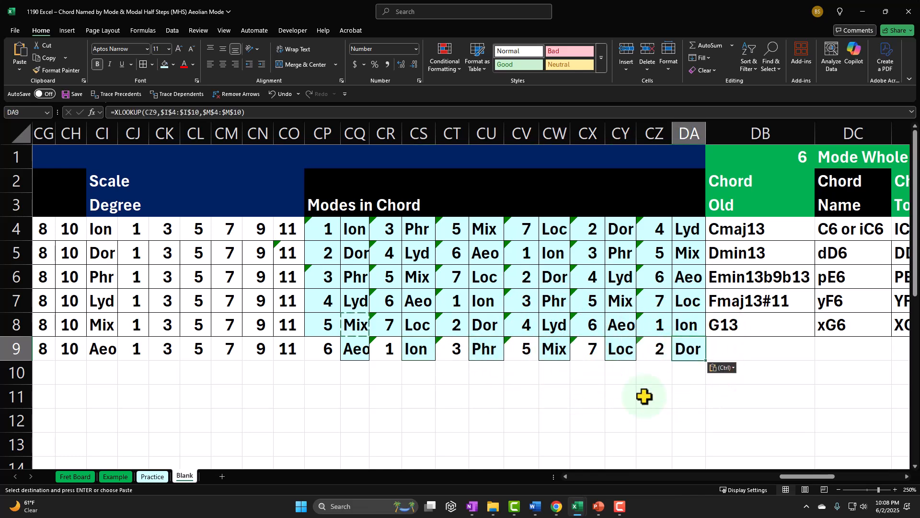
Apply all borders and the light blue fill to the Aeolian Modes in Chord cells CP9 through DA9.
{"action": "left_click_drag", "start_coordinate": [318, 350], "coordinate": [679, 351]}
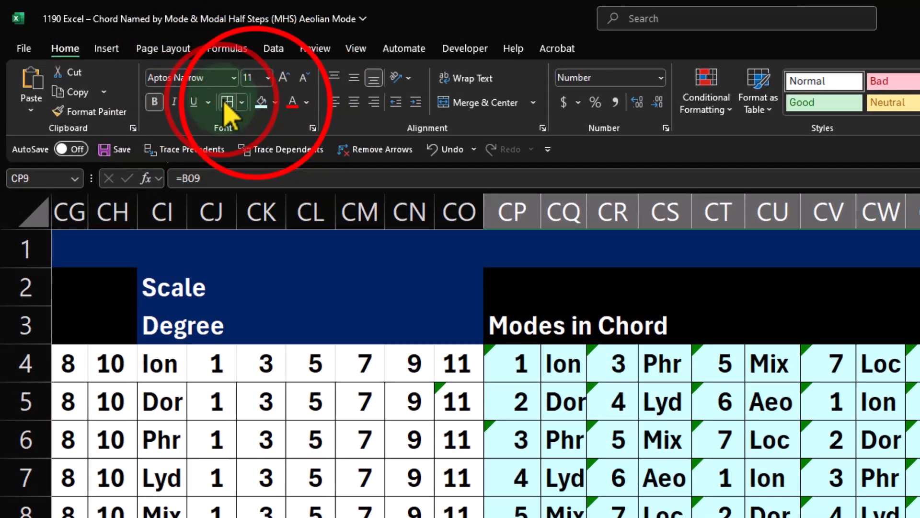
{"action": "left_click", "coordinate": [225, 103]}
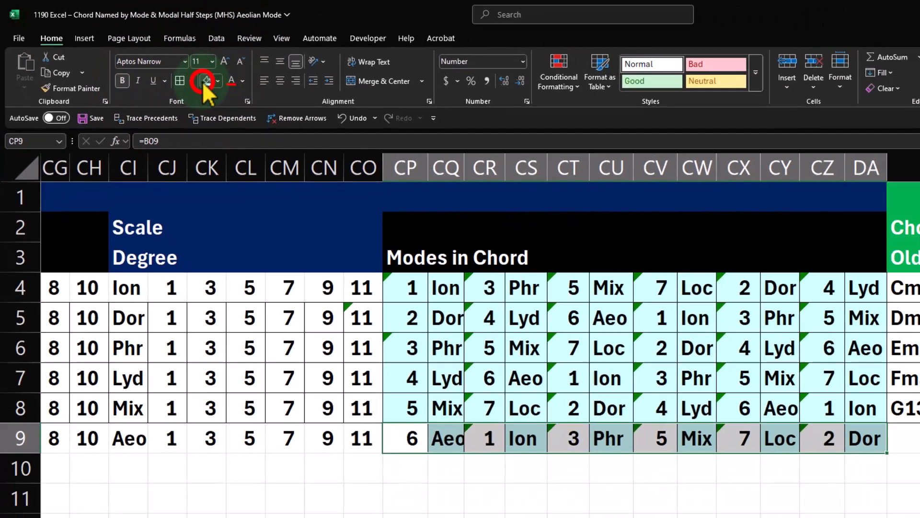
{"action": "left_click", "coordinate": [531, 354]}
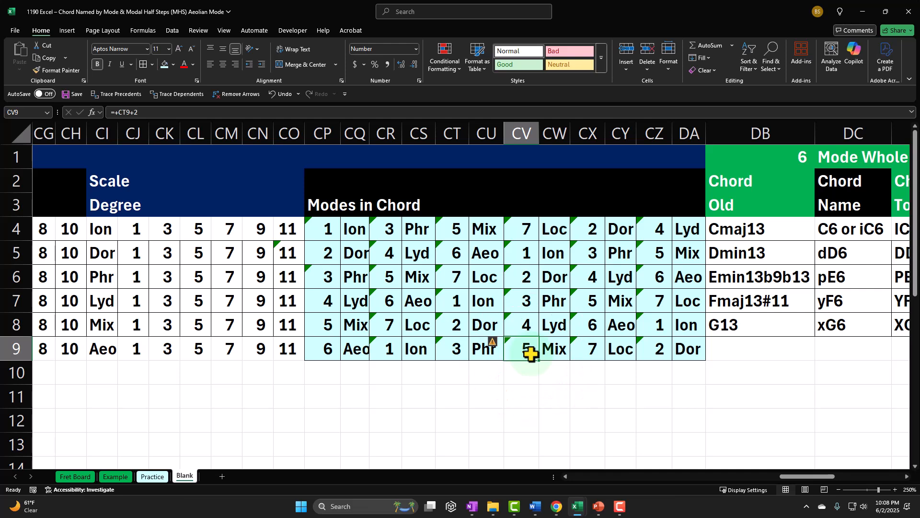
Enter Aminb13 as the Aeolian row's old chord name in DB9 of the 7 Note Chord section.
{"action": "key", "text": "Right"}
{"action": "key", "text": "Right"}
{"action": "key", "text": "Right"}
{"action": "key", "text": "Right"}
{"action": "key", "text": "Right"}
{"action": "key", "text": "Right"}
{"action": "key", "text": "Right"}
{"action": "key", "text": "Right"}
{"action": "key", "text": "Right"}
{"action": "key", "text": "Right"}
{"action": "key", "text": "Right"}
{"action": "key", "text": "Right"}
{"action": "key", "text": "Right"}
{"action": "key", "text": "Right"}
{"action": "key", "text": "Right"}
{"action": "key", "text": "Right"}
{"action": "key", "text": "Right"}
{"action": "key", "text": "Right"}
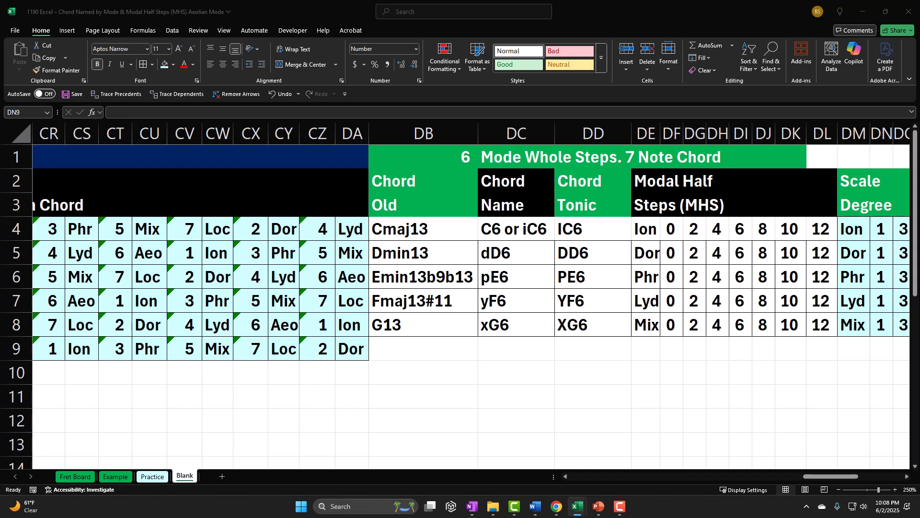
{"action": "left_click", "coordinate": [506, 427]}
{"action": "left_click", "coordinate": [437, 355]}
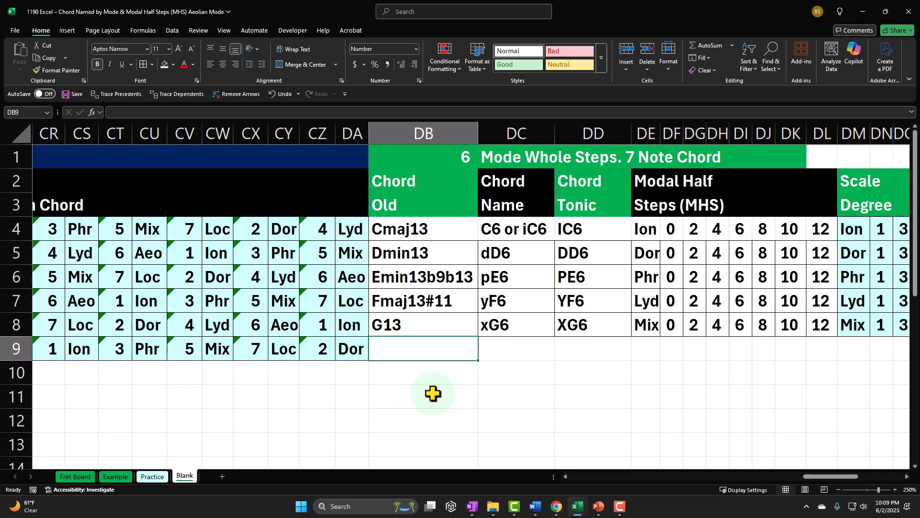
{"action": "type", "text": "Amin"}
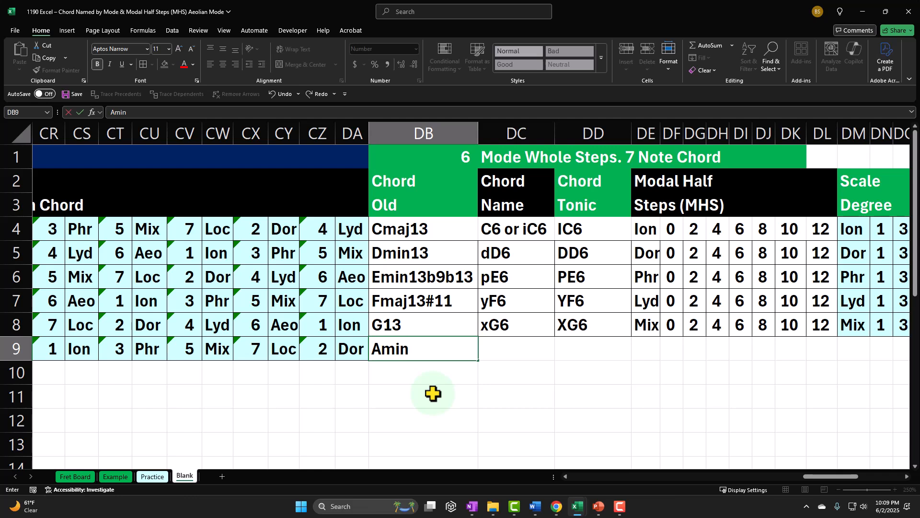
{"action": "type", "text": "b13"}
{"action": "key", "text": "Return"}
{"action": "key", "text": "Up"}
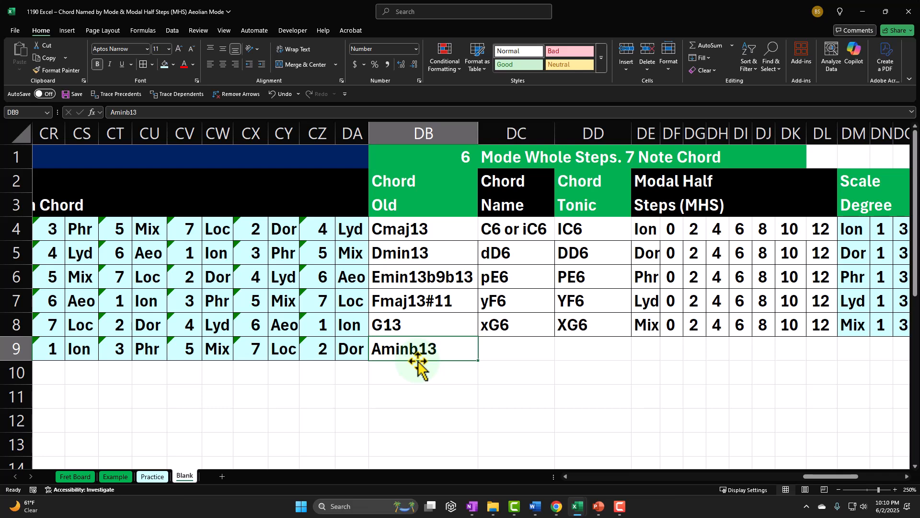
Enter aA6 as the Aeolian seven-note chord name in DC9.
{"action": "key", "text": "Tab"}
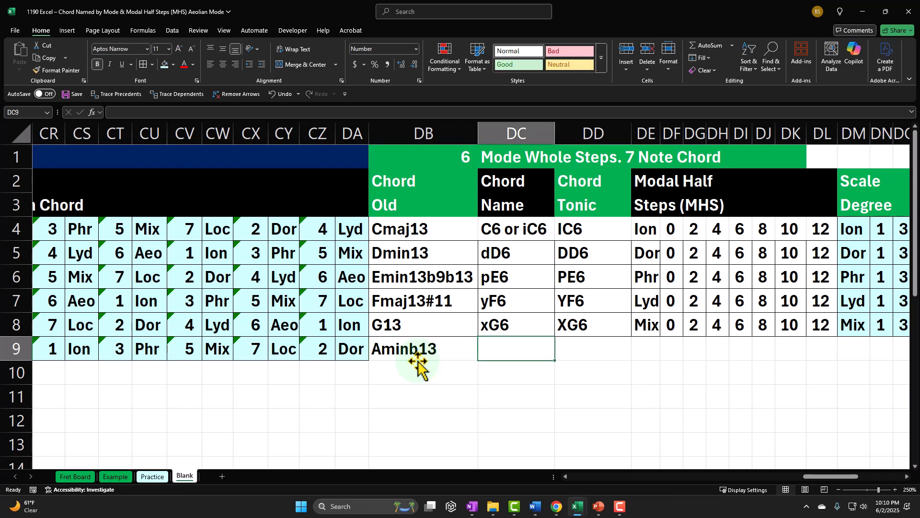
{"action": "type", "text": "x"}
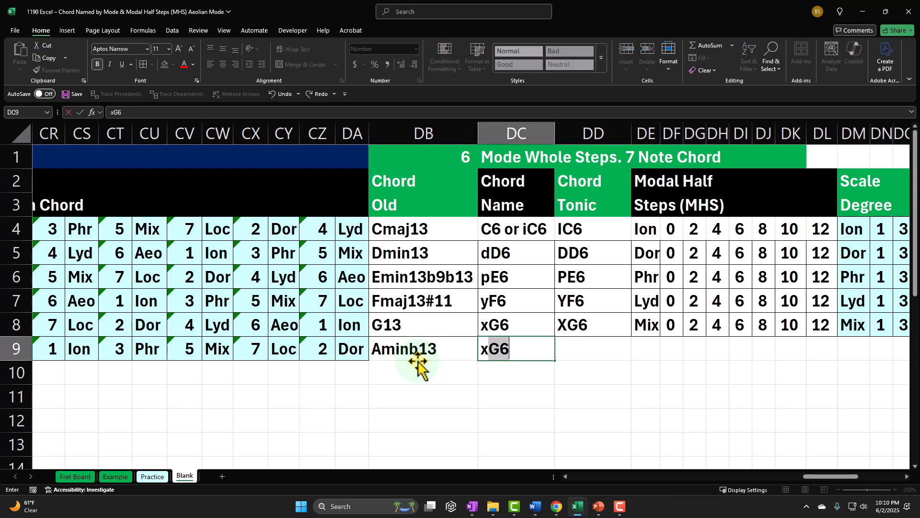
{"action": "key", "text": "Delete"}
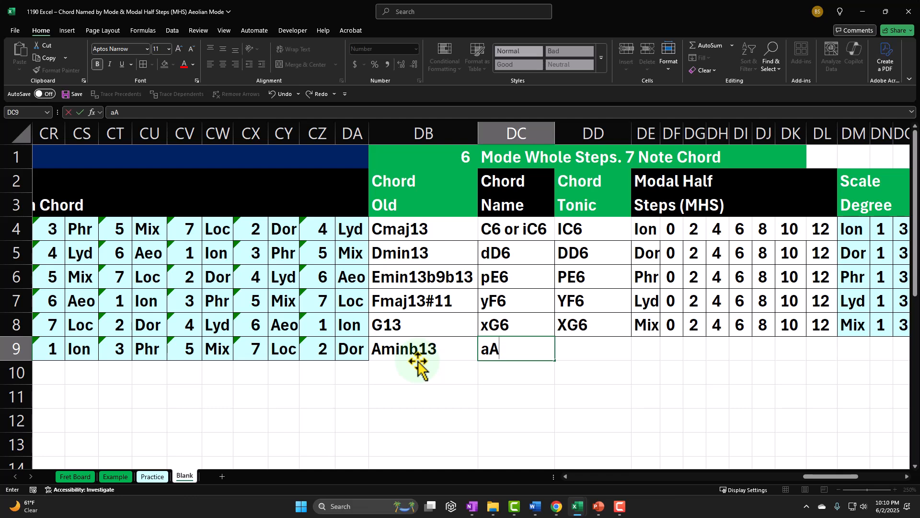
{"action": "type", "text": "6"}
{"action": "key", "text": "Return"}
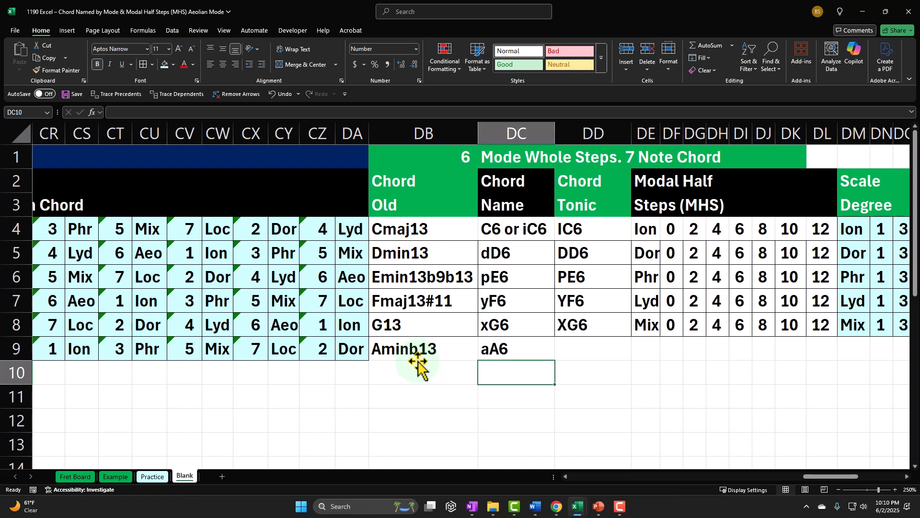
Enter AA6 as the Aeolian seven-note chord tonic in DD9.
{"action": "key", "text": "Up"}
{"action": "key", "text": "Right"}
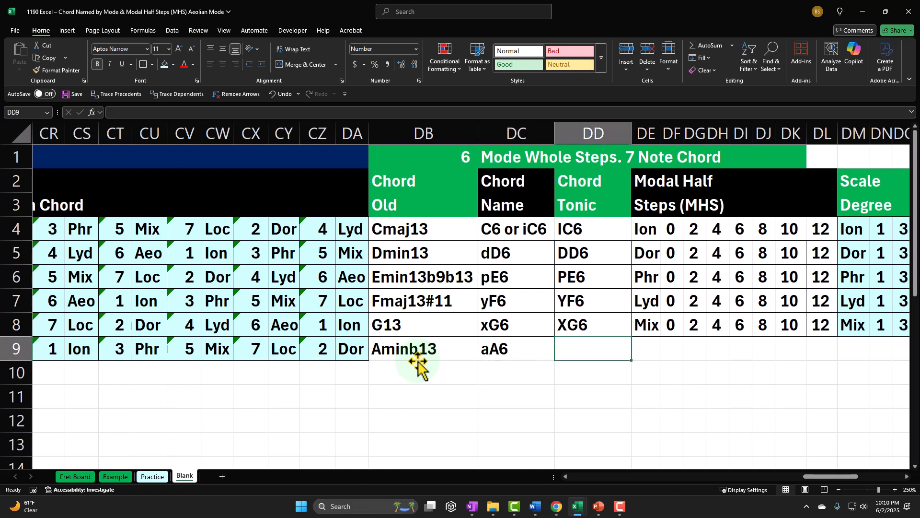
{"action": "type", "text": "AA"}
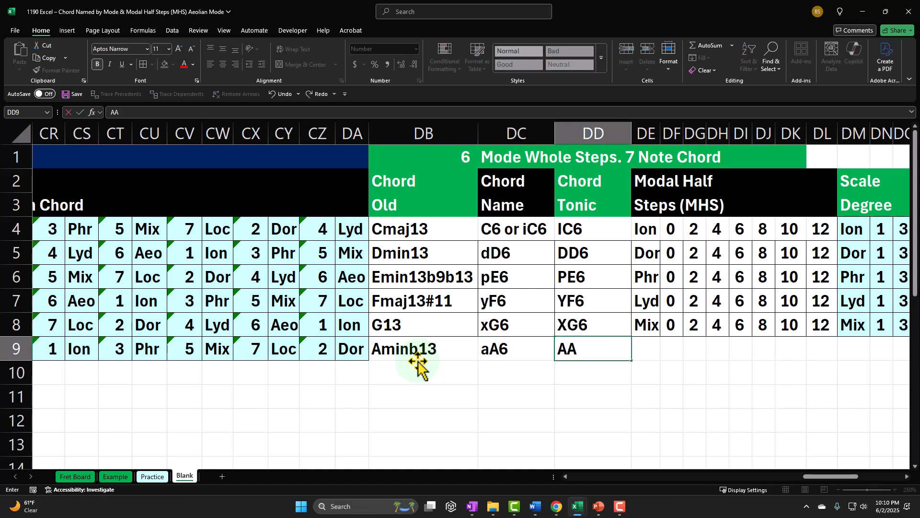
{"action": "type", "text": "6"}
{"action": "left_click", "coordinate": [419, 353]}
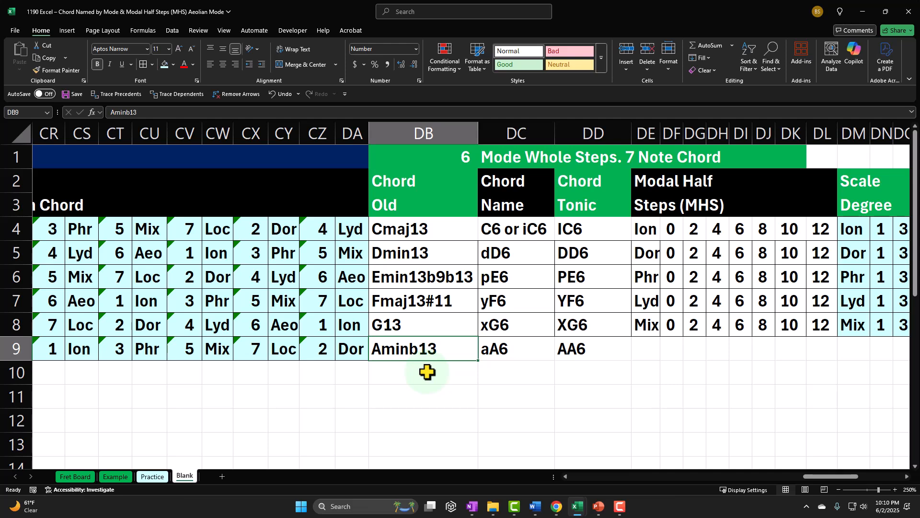
Trace the Aeolian seven-note chord in the F:G note and mode list by selecting every second row from A1 Aeo in row 10 to F9 Lyd in row 22.
{"action": "key", "text": "Right"}
{"action": "key", "text": "Right"}
{"action": "key", "text": "Left"}
{"action": "key", "text": "Left"}
{"action": "key", "text": "Left"}
{"action": "key", "text": "Left"}
{"action": "key", "text": "Left"}
{"action": "key", "text": "Left"}
{"action": "key", "text": "Left"}
{"action": "key", "text": "Left"}
{"action": "key", "text": "Left"}
{"action": "key", "text": "Left"}
{"action": "key", "text": "Left"}
{"action": "key", "text": "Left"}
{"action": "key", "text": "Left"}
{"action": "key", "text": "Left"}
{"action": "key", "text": "Left"}
{"action": "key", "text": "Left"}
{"action": "key", "text": "Left"}
{"action": "key", "text": "Left"}
{"action": "key", "text": "Left"}
{"action": "key", "text": "Left"}
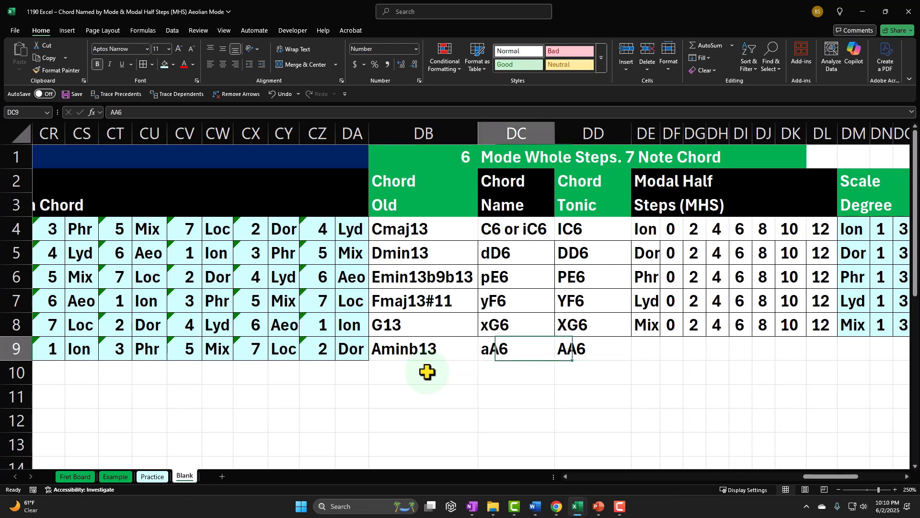
{"action": "key", "text": "Left"}
{"action": "key", "text": "Left"}
{"action": "key", "text": "Left"}
{"action": "key", "text": "Left"}
{"action": "key", "text": "Left"}
{"action": "key", "text": "Left"}
{"action": "key", "text": "Left"}
{"action": "key", "text": "Left"}
{"action": "key", "text": "Left"}
{"action": "key", "text": "Left"}
{"action": "key", "text": "Left"}
{"action": "key", "text": "Left"}
{"action": "key", "text": "Left"}
{"action": "key", "text": "Left"}
{"action": "key", "text": "Left"}
{"action": "key", "text": "Left"}
{"action": "key", "text": "Left"}
{"action": "key", "text": "Left"}
{"action": "key", "text": "Left"}
{"action": "key", "text": "Left"}
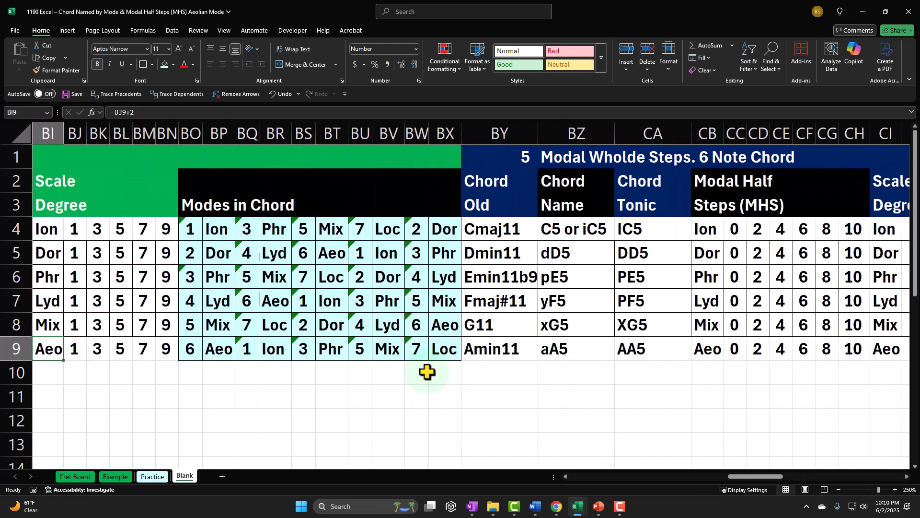
{"action": "key", "text": "Home"}
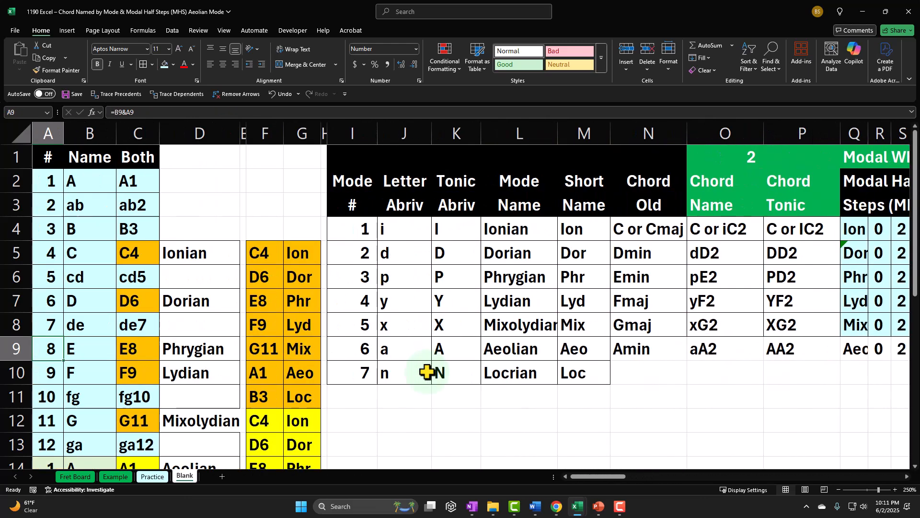
{"action": "scroll", "coordinate": [265, 345], "scroll_direction": "down", "scroll_amount": 2}
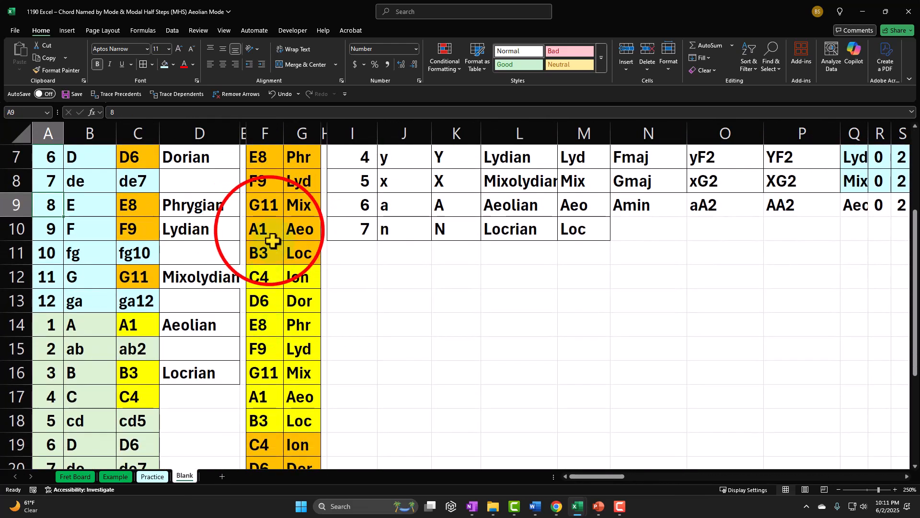
{"action": "left_click_drag", "start_coordinate": [269, 232], "coordinate": [293, 232]}
{"action": "left_click_drag", "start_coordinate": [269, 270], "coordinate": [294, 273], "text": "ctrl"}
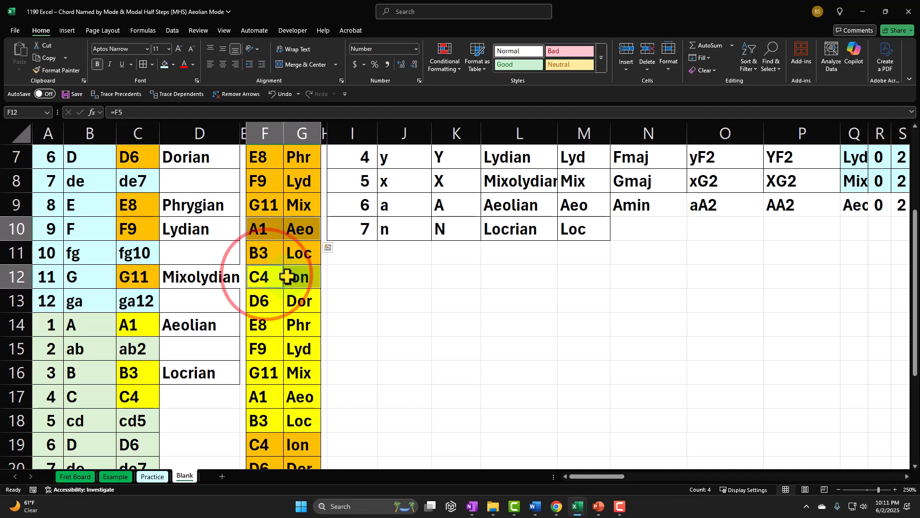
{"action": "left_click_drag", "start_coordinate": [274, 323], "coordinate": [292, 325], "text": "ctrl"}
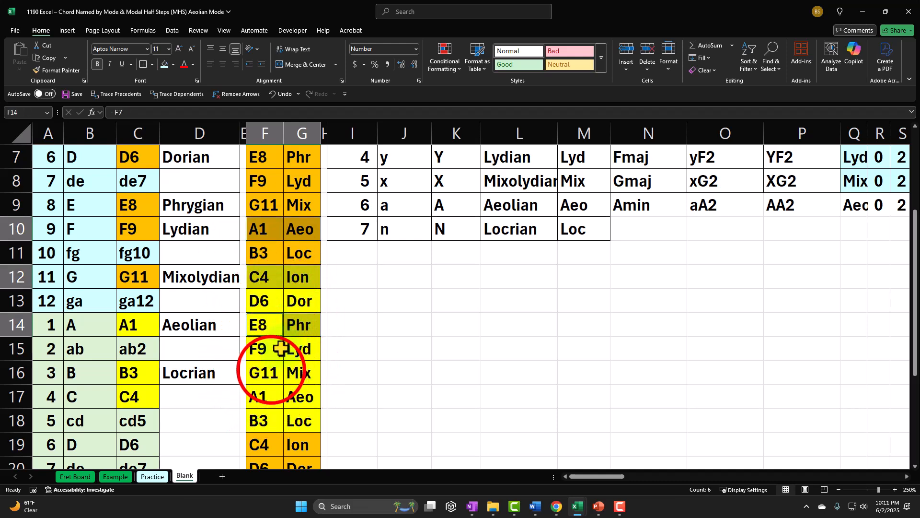
{"action": "left_click_drag", "start_coordinate": [267, 372], "coordinate": [292, 374], "text": "ctrl"}
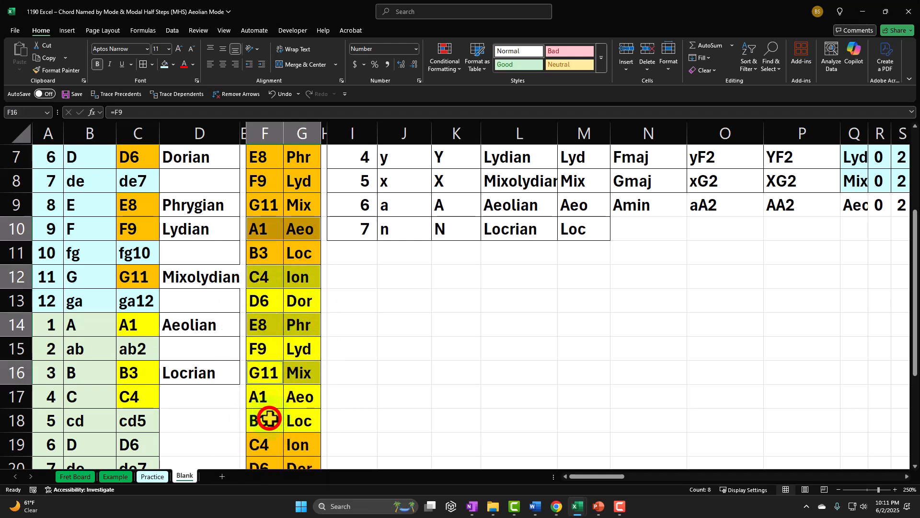
{"action": "left_click_drag", "start_coordinate": [267, 417], "coordinate": [294, 418], "text": "ctrl"}
{"action": "scroll", "coordinate": [300, 374], "scroll_direction": "down", "scroll_amount": 2}
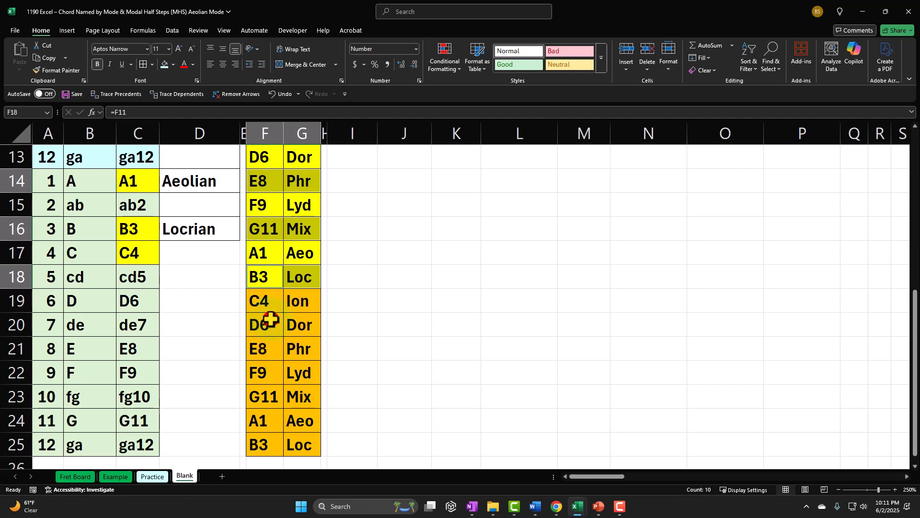
{"action": "left_click_drag", "start_coordinate": [269, 321], "coordinate": [298, 323], "text": "ctrl"}
{"action": "left_click_drag", "start_coordinate": [267, 369], "coordinate": [292, 371], "text": "ctrl"}
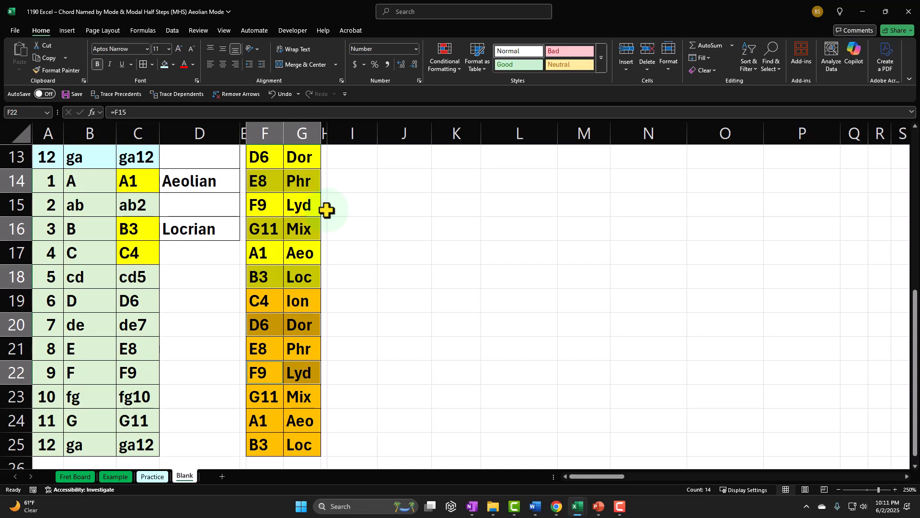
Link DE9 in the 7 Note Chord section's Modal Half Steps block to the Aeolian mode label with =CQ9.
{"action": "scroll", "coordinate": [480, 331], "scroll_direction": "up", "scroll_amount": 4}
{"action": "left_click", "coordinate": [574, 317]}
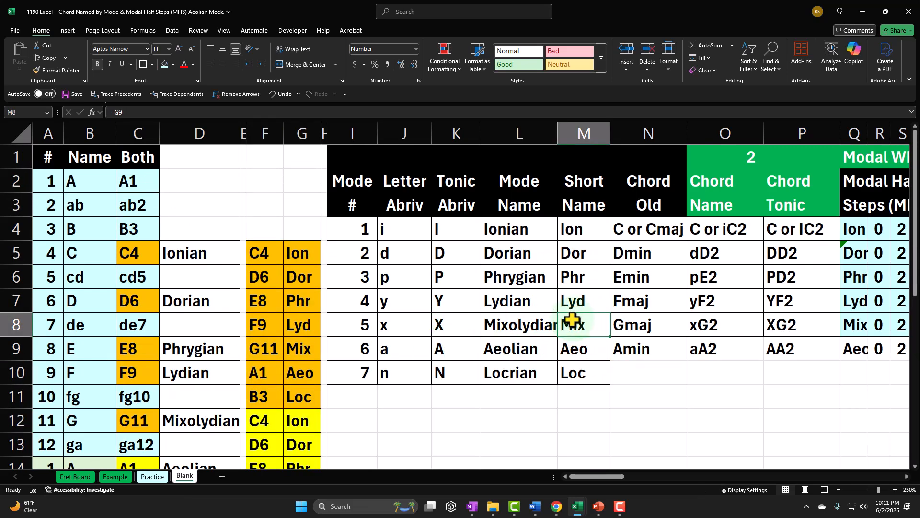
{"action": "key", "text": "Right"}
{"action": "key", "text": "Right"}
{"action": "key", "text": "Right"}
{"action": "key", "text": "Right"}
{"action": "key", "text": "Right"}
{"action": "key", "text": "Right"}
{"action": "key", "text": "Right"}
{"action": "key", "text": "Right"}
{"action": "key", "text": "Right"}
{"action": "key", "text": "Right"}
{"action": "key", "text": "Right"}
{"action": "key", "text": "Right"}
{"action": "key", "text": "Right"}
{"action": "key", "text": "Right"}
{"action": "key", "text": "Right"}
{"action": "key", "text": "Right"}
{"action": "key", "text": "Right"}
{"action": "key", "text": "Right"}
{"action": "key", "text": "Right"}
{"action": "key", "text": "Right"}
{"action": "key", "text": "Right"}
{"action": "key", "text": "Right"}
{"action": "key", "text": "Right"}
{"action": "key", "text": "Right"}
{"action": "key", "text": "Right"}
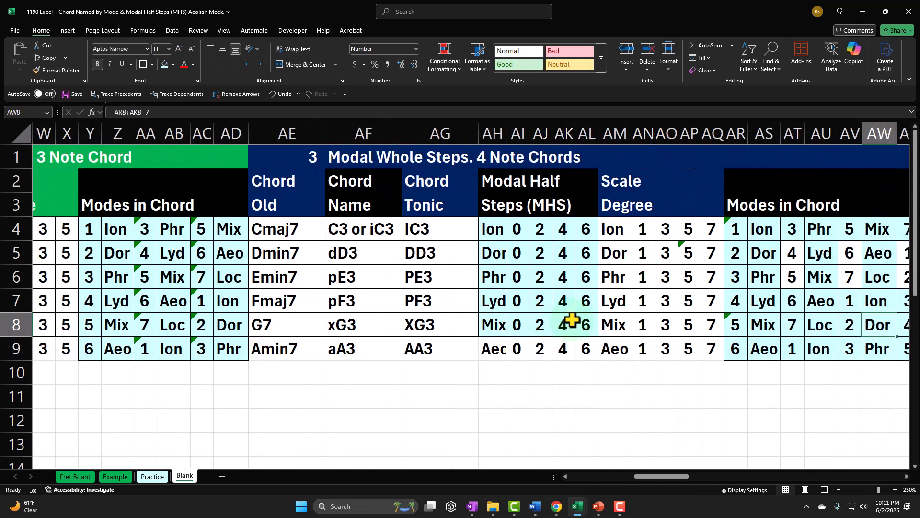
{"action": "key", "text": "Right"}
{"action": "key", "text": "Right"}
{"action": "key", "text": "Right"}
{"action": "key", "text": "Right"}
{"action": "key", "text": "Right"}
{"action": "key", "text": "Right"}
{"action": "key", "text": "Right"}
{"action": "key", "text": "Right"}
{"action": "key", "text": "Right"}
{"action": "key", "text": "Right"}
{"action": "key", "text": "Right"}
{"action": "key", "text": "Right"}
{"action": "key", "text": "Right"}
{"action": "key", "text": "Right"}
{"action": "key", "text": "Right"}
{"action": "key", "text": "Right"}
{"action": "key", "text": "Right"}
{"action": "key", "text": "Right"}
{"action": "key", "text": "Right"}
{"action": "key", "text": "Right"}
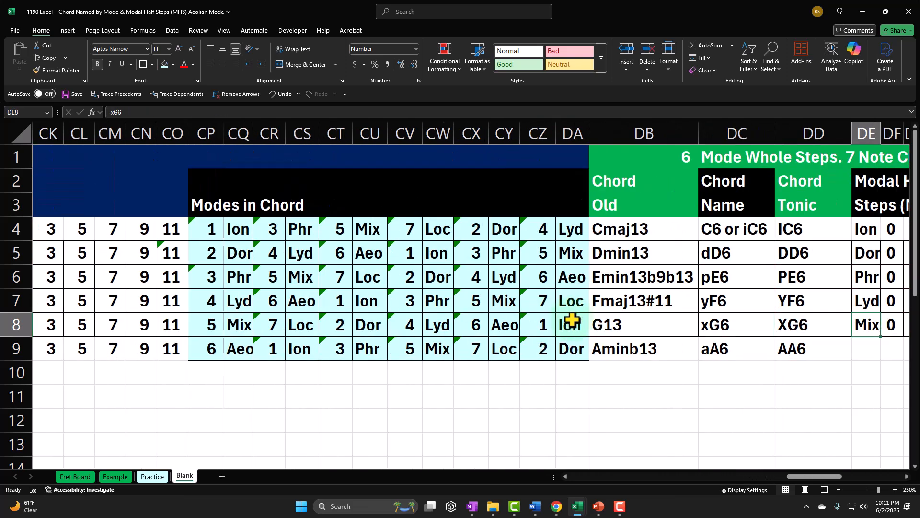
{"action": "key", "text": "Right"}
{"action": "key", "text": "Right"}
{"action": "key", "text": "Right"}
{"action": "key", "text": "Right"}
{"action": "key", "text": "Left"}
{"action": "key", "text": "Left"}
{"action": "key", "text": "Left"}
{"action": "key", "text": "Left"}
{"action": "key", "text": "Left"}
{"action": "key", "text": "Left"}
{"action": "key", "text": "Left"}
{"action": "key", "text": "Left"}
{"action": "key", "text": "Left"}
{"action": "key", "text": "Left"}
{"action": "key", "text": "Left"}
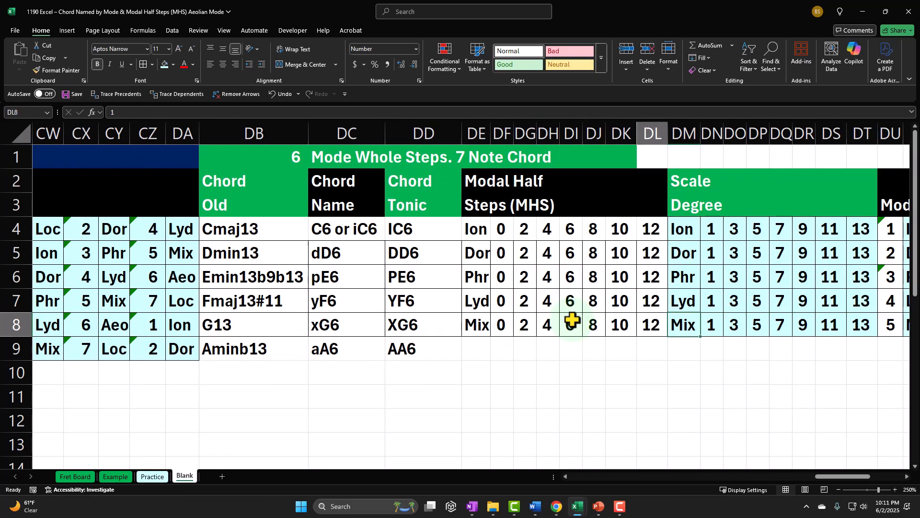
{"action": "key", "text": "Down"}
{"action": "key", "text": "Left"}
{"action": "key", "text": "Left"}
{"action": "key", "text": "Left"}
{"action": "key", "text": "Left"}
{"action": "key", "text": "Left"}
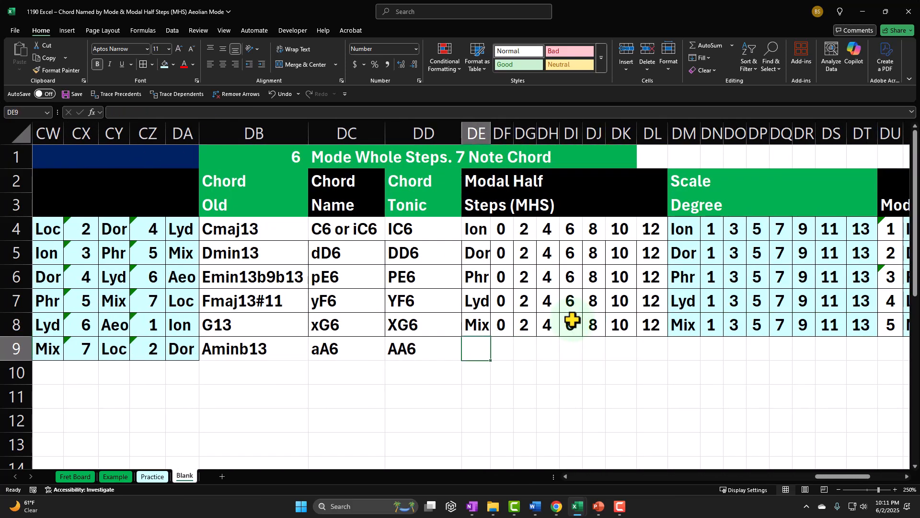
{"action": "type", "text": "="}
{"action": "key", "text": "Left"}
{"action": "key", "text": "Left"}
{"action": "key", "text": "Left"}
{"action": "key", "text": "Left"}
{"action": "key", "text": "Left"}
{"action": "key", "text": "Left"}
{"action": "key", "text": "Left"}
{"action": "key", "text": "Left"}
{"action": "key", "text": "Left"}
{"action": "key", "text": "Left"}
{"action": "key", "text": "Left"}
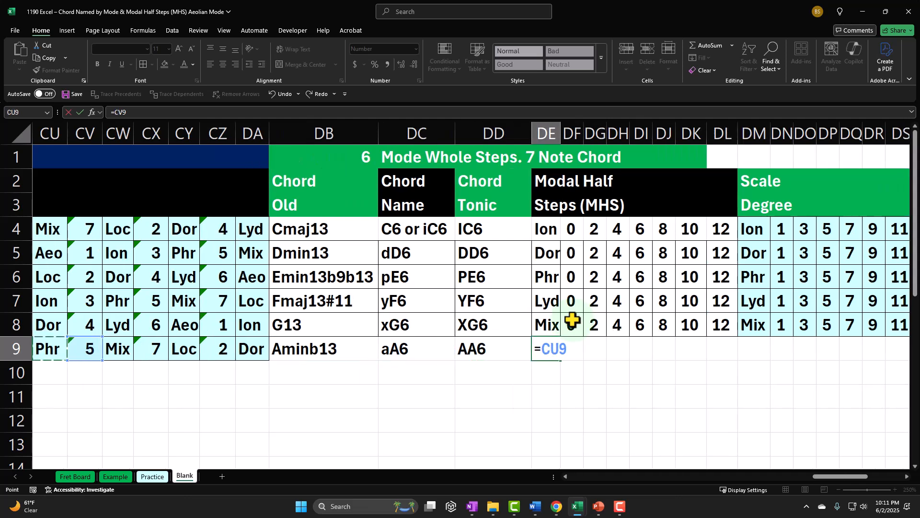
{"action": "key", "text": "Left"}
{"action": "key", "text": "Left"}
{"action": "key", "text": "Left"}
{"action": "key", "text": "Right"}
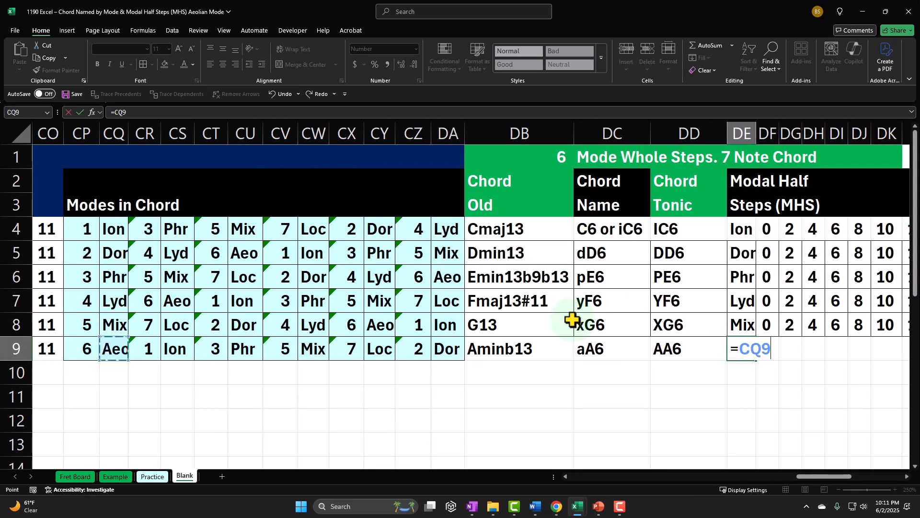
{"action": "key", "text": "Return"}
Clear the Aeo label from DM9 in the 7 Note Chord section's Scale Degree block.
{"action": "key", "text": "Right"}
{"action": "key", "text": "Right"}
{"action": "key", "text": "Right"}
{"action": "key", "text": "Right"}
{"action": "key", "text": "Right"}
{"action": "key", "text": "Right"}
{"action": "key", "text": "Right"}
{"action": "key", "text": "Right"}
{"action": "key", "text": "Right"}
{"action": "key", "text": "Right"}
{"action": "key", "text": "Right"}
{"action": "key", "text": "Right"}
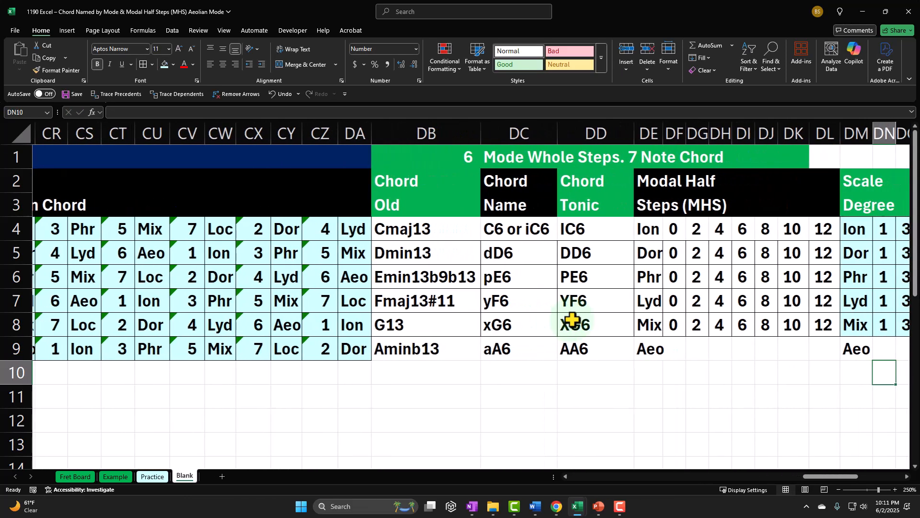
{"action": "key", "text": "Left"}
{"action": "key", "text": "Left"}
{"action": "key", "text": "Left"}
{"action": "key", "text": "Up"}
{"action": "key", "text": "Left"}
{"action": "key", "text": "Left"}
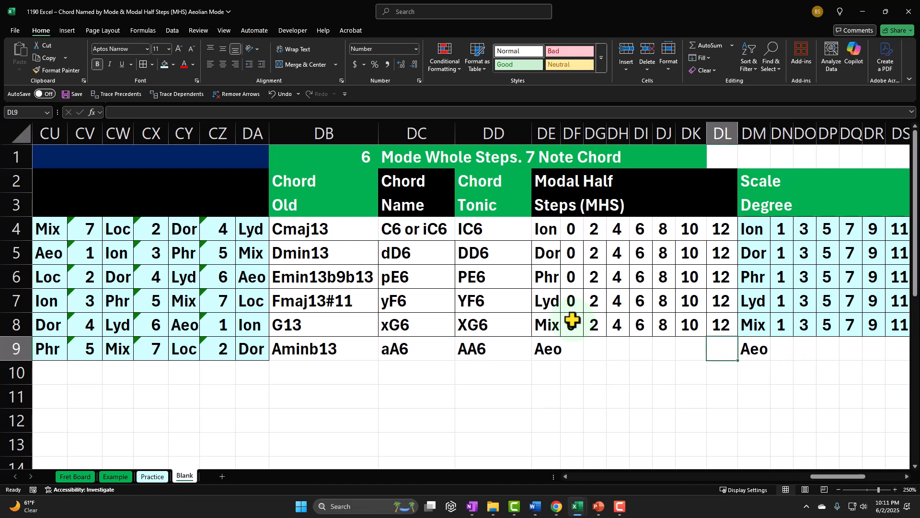
{"action": "key", "text": "Right"}
{"action": "key", "text": "Delete"}
Enter the Aeolian seven-note chord's modal half steps 0, 2, 4, 6, 8, 10 and 12 in DF9:DL9.
{"action": "key", "text": "Left"}
{"action": "key", "text": "Left"}
{"action": "key", "text": "Left"}
{"action": "key", "text": "Left"}
{"action": "key", "text": "Left"}
{"action": "key", "text": "Left"}
{"action": "key", "text": "Left"}
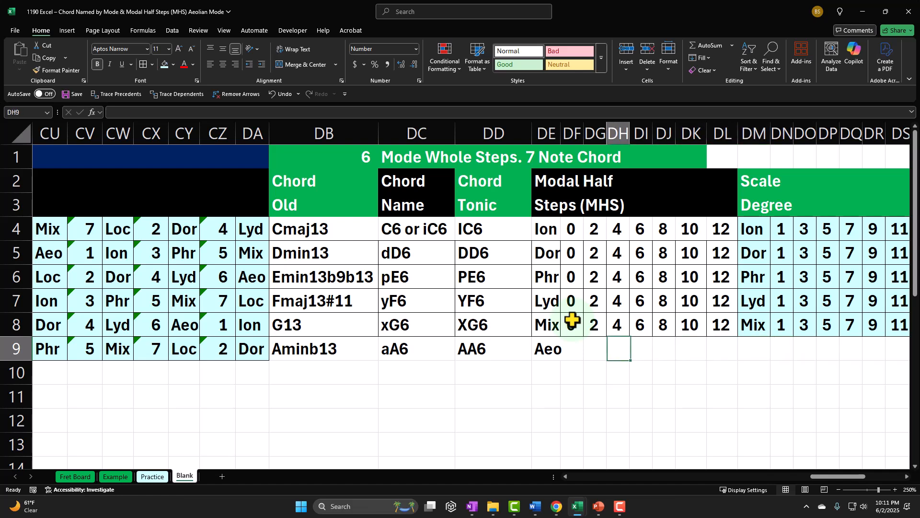
{"action": "type", "text": "0"}
{"action": "key", "text": "Right"}
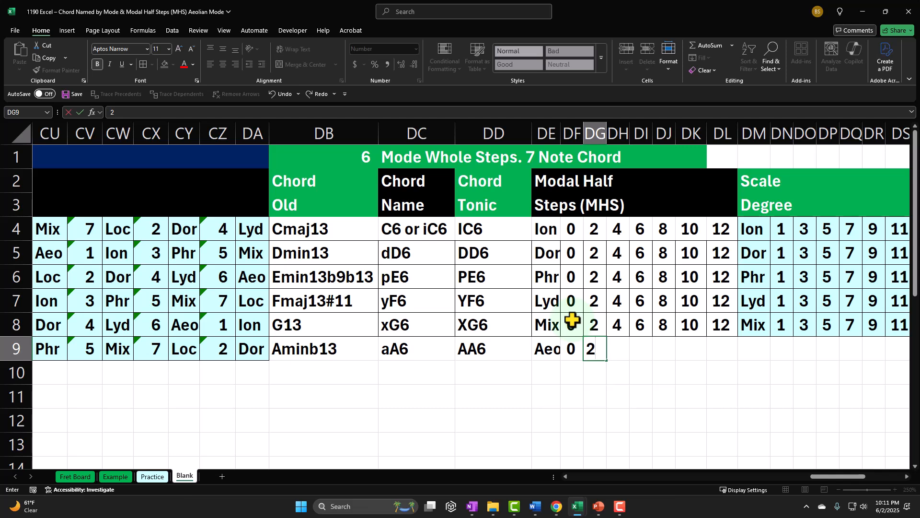
{"action": "key", "text": "Right"}
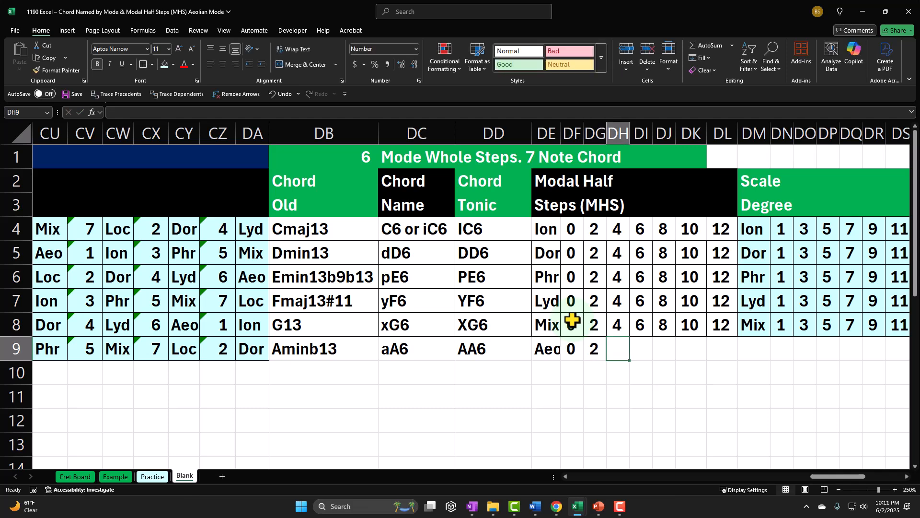
{"action": "type", "text": "4"}
{"action": "key", "text": "Right"}
{"action": "type", "text": "6"}
{"action": "key", "text": "Right"}
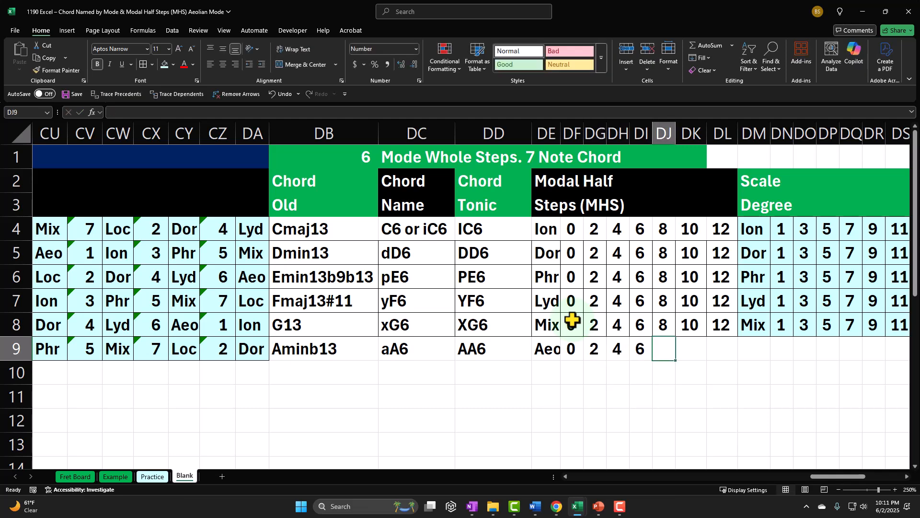
{"action": "type", "text": "8"}
{"action": "key", "text": "Right"}
{"action": "type", "text": "10"}
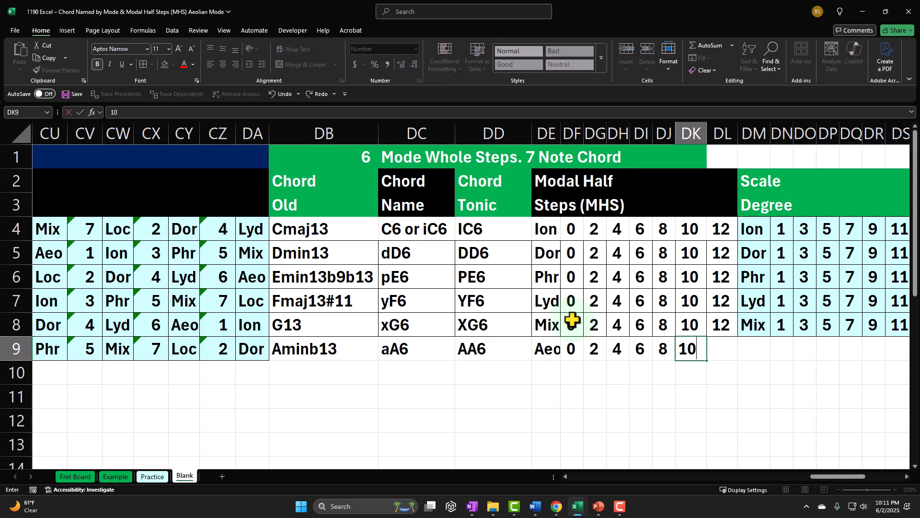
{"action": "key", "text": "Right"}
{"action": "type", "text": "12"}
{"action": "key", "text": "Return"}
Link DM9 in the Scale Degree block to the mode label in DE9 and enter 1 as the first scale degree in DN9.
{"action": "key", "text": "Right"}
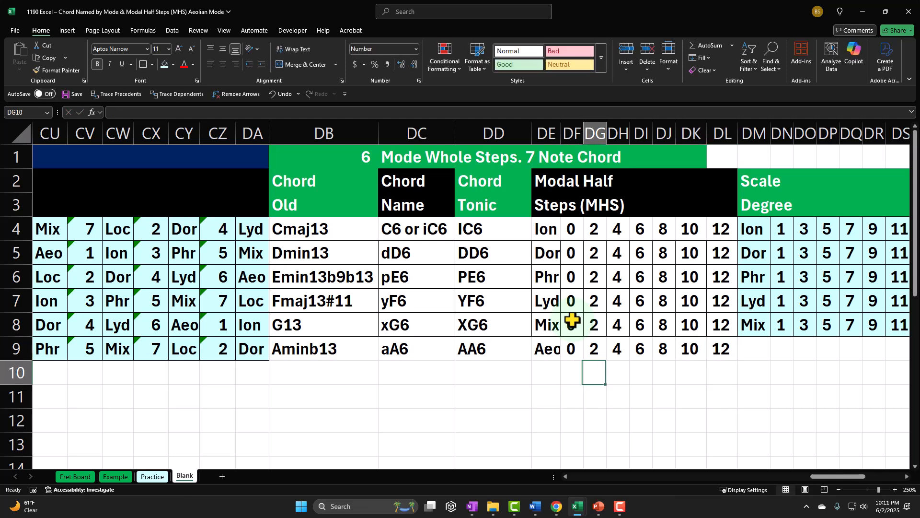
{"action": "key", "text": "Right"}
{"action": "key", "text": "Right"}
{"action": "key", "text": "Right"}
{"action": "key", "text": "Right"}
{"action": "key", "text": "Right"}
{"action": "key", "text": "Right"}
{"action": "key", "text": "Up"}
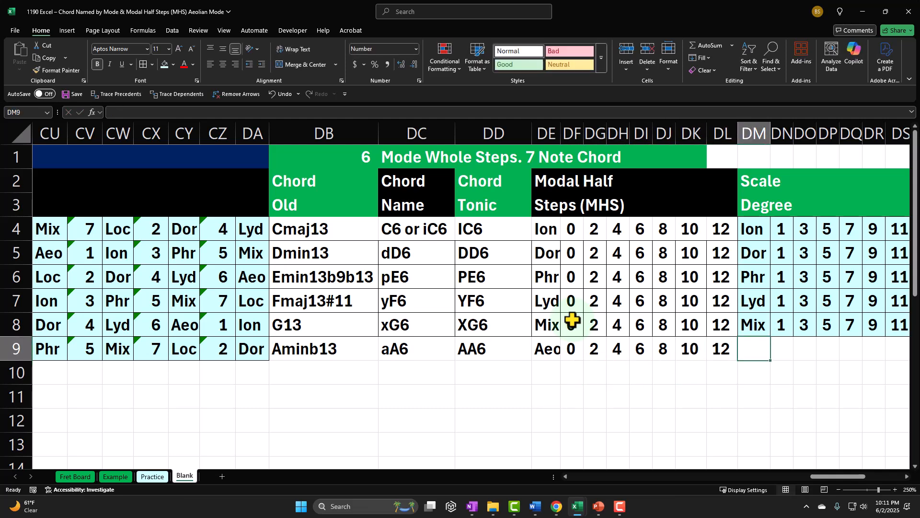
{"action": "type", "text": "="}
{"action": "key", "text": "Left"}
{"action": "key", "text": "Left"}
{"action": "key", "text": "Left"}
{"action": "key", "text": "Left"}
{"action": "key", "text": "Left"}
{"action": "key", "text": "Left"}
{"action": "key", "text": "Left"}
{"action": "key", "text": "Left"}
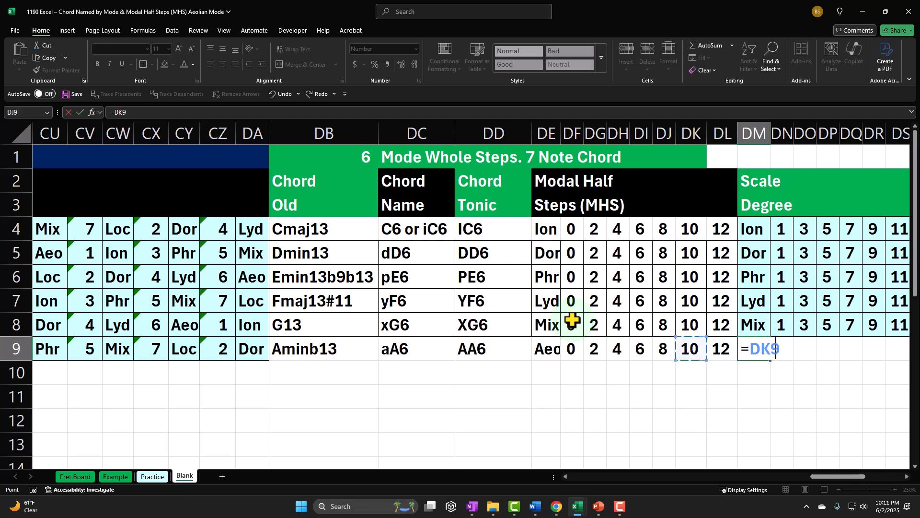
{"action": "key", "text": "Tab"}
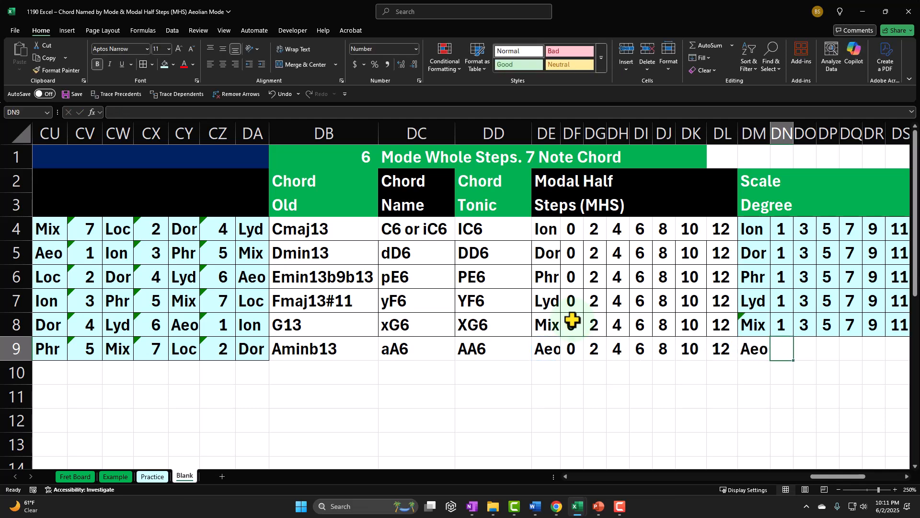
{"action": "type", "text": "1"}
{"action": "key", "text": "Tab"}
Check the Aeolian seven-note chord's scale degree formulas across row 9 from DN9 to DT9.
{"action": "key", "text": "Right"}
{"action": "key", "text": "Right"}
{"action": "key", "text": "Right"}
{"action": "key", "text": "Right"}
{"action": "key", "text": "Right"}
{"action": "key", "text": "Right"}
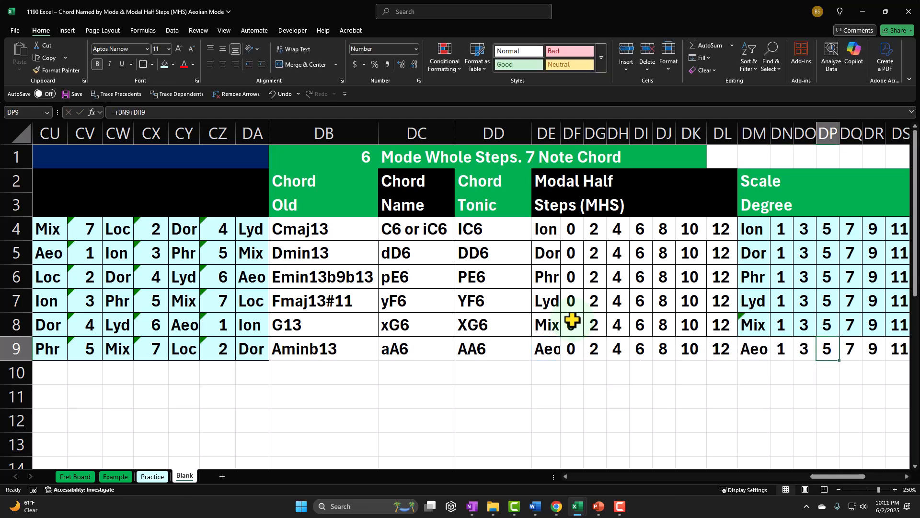
{"action": "key", "text": "Left"}
{"action": "key", "text": "Left"}
{"action": "key", "text": "Left"}
{"action": "key", "text": "Left"}
{"action": "key", "text": "Left"}
{"action": "key", "text": "Left"}
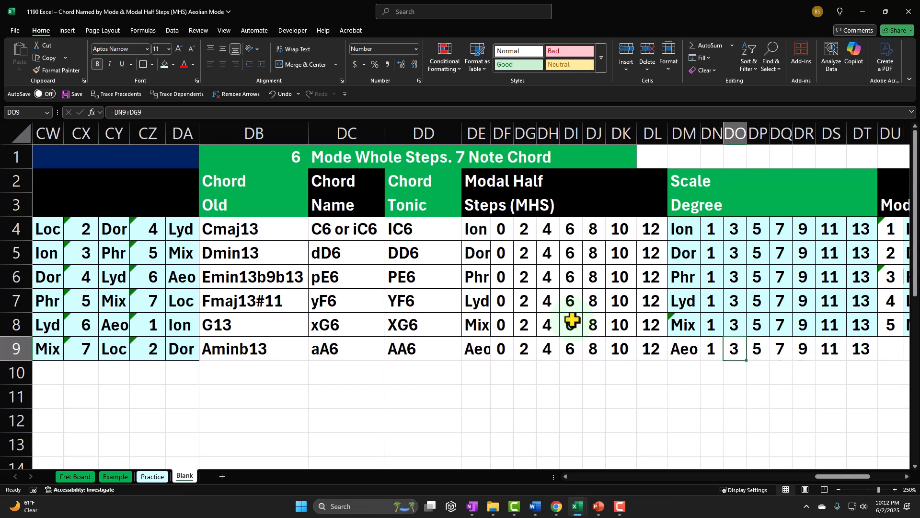
{"action": "key", "text": "Left"}
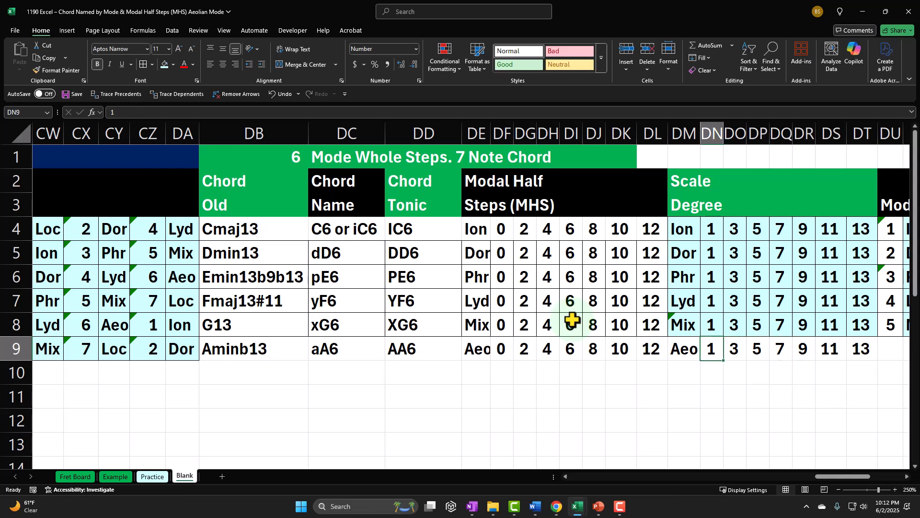
Link DU9, the first Modes in Chord cell of the Aeolian seven-note chord, to the mode number in CP9.
{"action": "key", "text": "Right"}
{"action": "key", "text": "Right"}
{"action": "key", "text": "Right"}
{"action": "key", "text": "Right"}
{"action": "key", "text": "Right"}
{"action": "key", "text": "Right"}
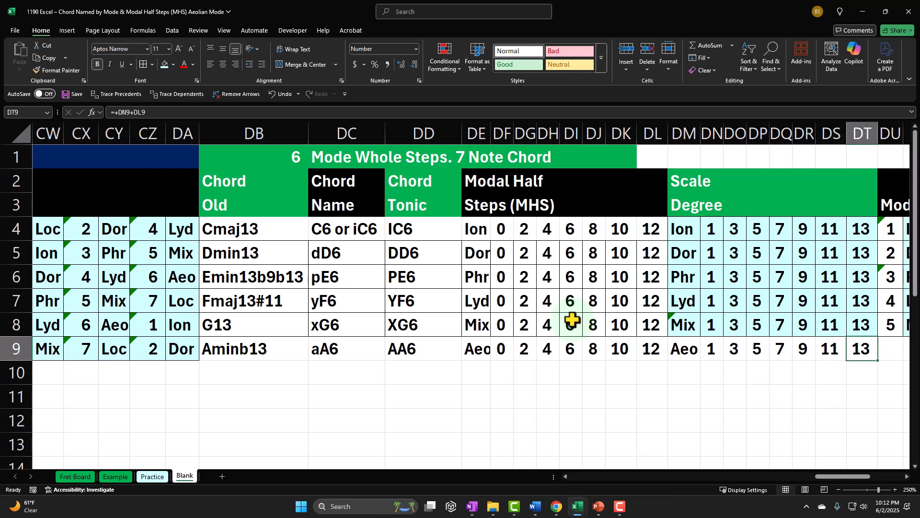
{"action": "key", "text": "Right"}
{"action": "key", "text": "Right"}
{"action": "key", "text": "Right"}
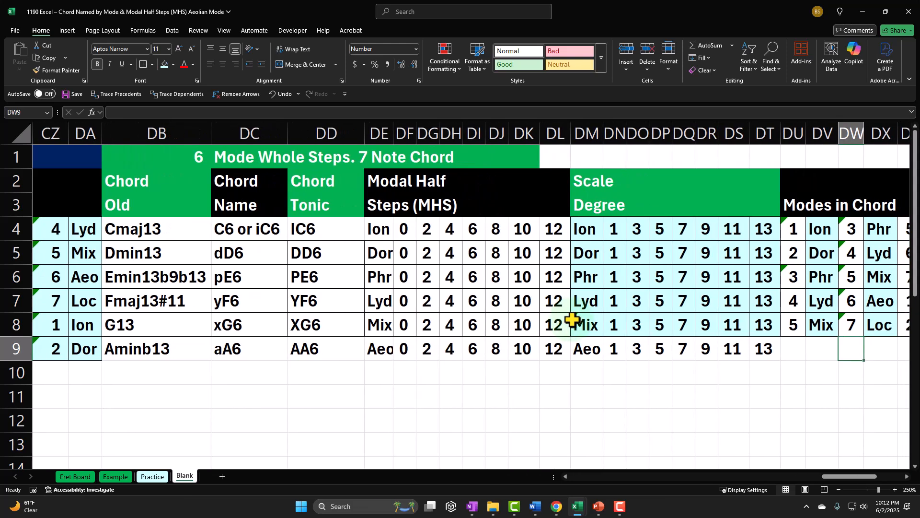
{"action": "key", "text": "Left"}
{"action": "key", "text": "Left"}
{"action": "type", "text": "="}
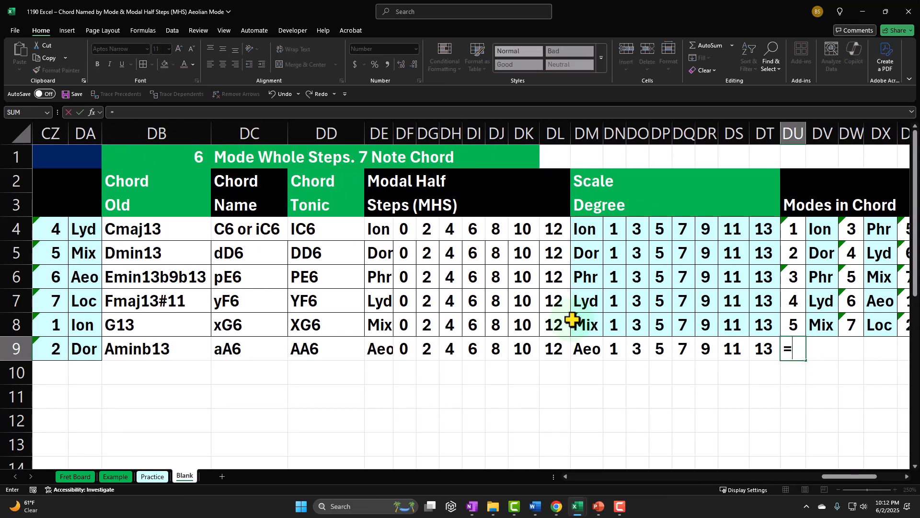
{"action": "key", "text": "Left"}
{"action": "key", "text": "Left"}
{"action": "key", "text": "Left"}
{"action": "key", "text": "Left"}
{"action": "key", "text": "Left"}
{"action": "key", "text": "Left"}
{"action": "key", "text": "Left"}
{"action": "key", "text": "Left"}
{"action": "key", "text": "Left"}
{"action": "key", "text": "Left"}
{"action": "key", "text": "Left"}
{"action": "key", "text": "Left"}
{"action": "key", "text": "Left"}
{"action": "key", "text": "Left"}
{"action": "key", "text": "Left"}
{"action": "key", "text": "Left"}
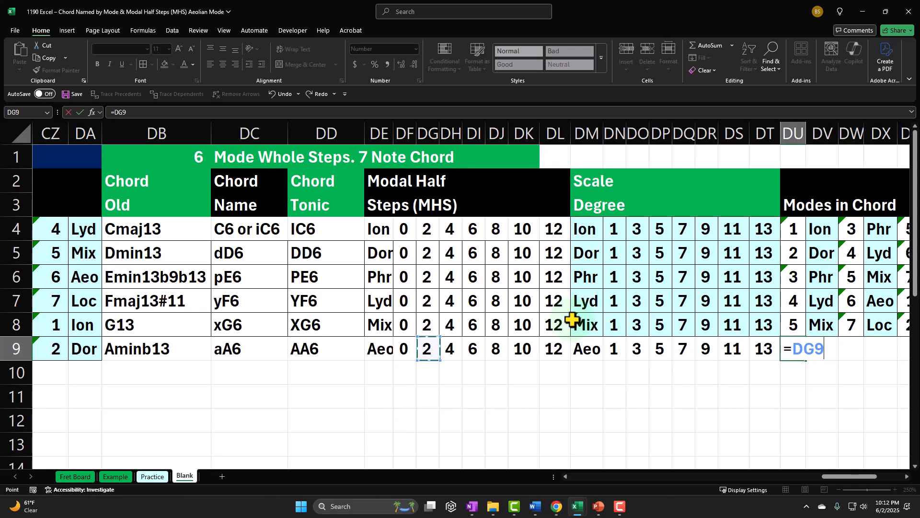
{"action": "key", "text": "Left"}
{"action": "key", "text": "Left"}
{"action": "key", "text": "Left"}
{"action": "key", "text": "Left"}
{"action": "key", "text": "Left"}
{"action": "key", "text": "Left"}
{"action": "key", "text": "Left"}
{"action": "key", "text": "Left"}
{"action": "key", "text": "Left"}
{"action": "key", "text": "Left"}
{"action": "key", "text": "Left"}
{"action": "key", "text": "Left"}
{"action": "key", "text": "Left"}
{"action": "key", "text": "Left"}
{"action": "key", "text": "Left"}
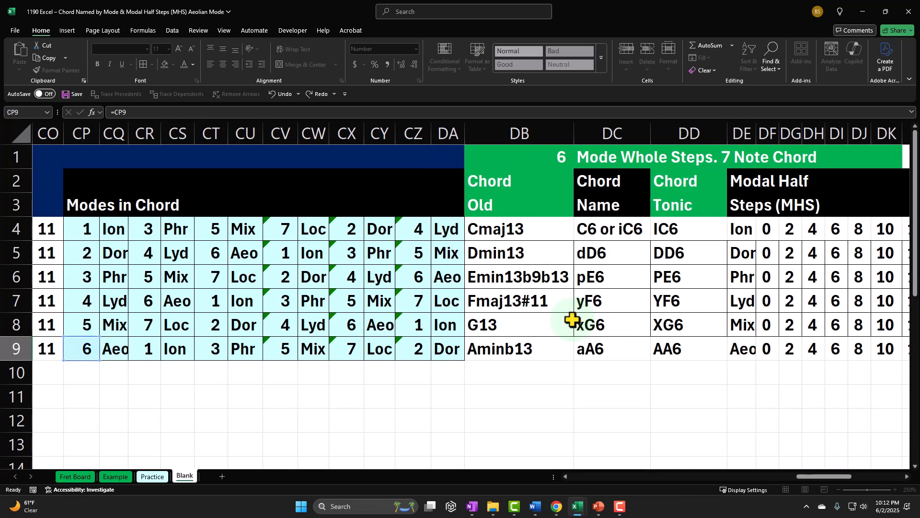
{"action": "key", "text": "Return"}
Give the Aeolian scale degree cells DM9:DT9 the same light blue fill and borders as the rows above.
{"action": "key", "text": "Right"}
{"action": "key", "text": "Right"}
{"action": "key", "text": "Right"}
{"action": "key", "text": "Right"}
{"action": "key", "text": "Right"}
{"action": "key", "text": "Right"}
{"action": "key", "text": "Right"}
{"action": "key", "text": "Right"}
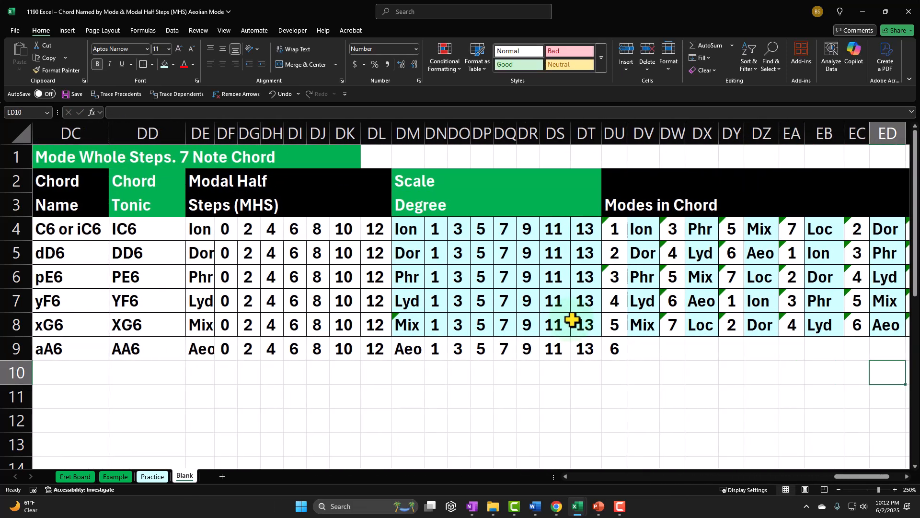
{"action": "left_click_drag", "start_coordinate": [409, 350], "coordinate": [579, 364]}
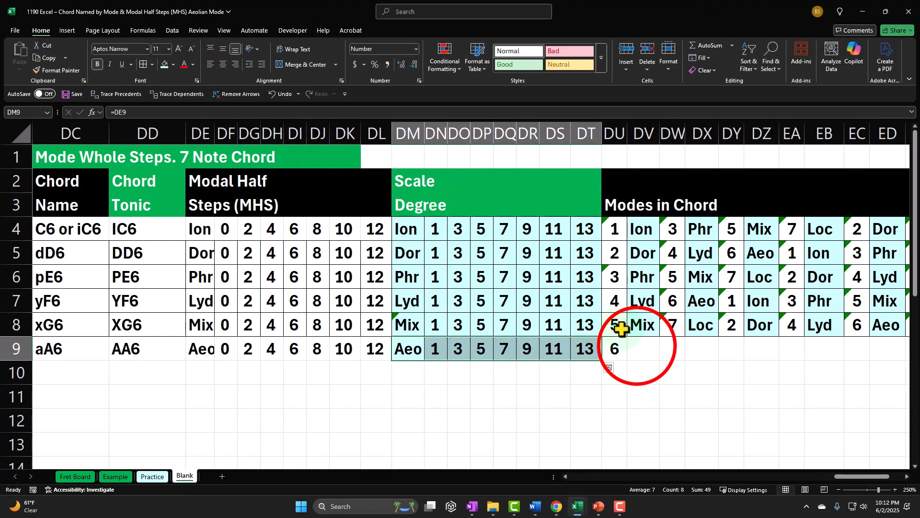
Look over the seven-note Modes in Chord block along row 9 as far as EG9.
{"action": "left_click", "coordinate": [637, 346]}
{"action": "key", "text": "Right"}
{"action": "key", "text": "Right"}
{"action": "key", "text": "Right"}
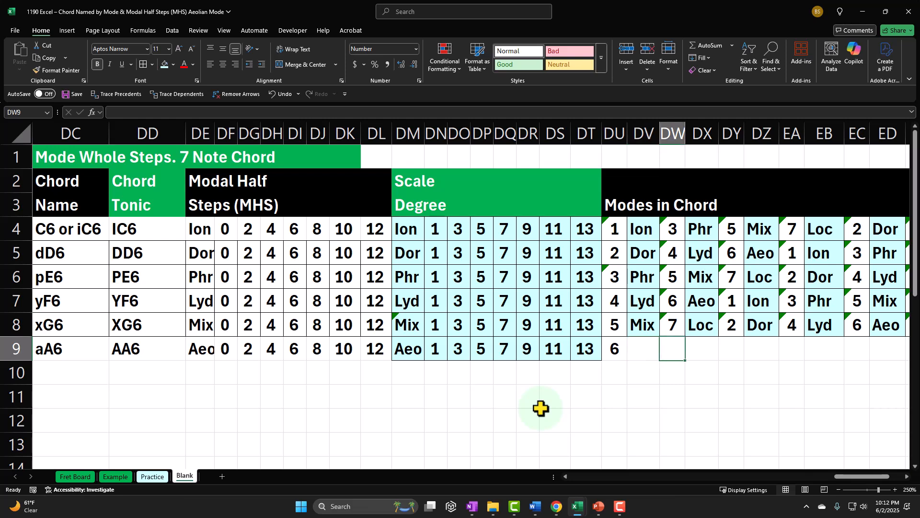
{"action": "key", "text": "Right"}
{"action": "key", "text": "Right"}
{"action": "key", "text": "Right"}
{"action": "key", "text": "Right"}
{"action": "key", "text": "Right"}
{"action": "key", "text": "Right"}
{"action": "key", "text": "Right"}
{"action": "key", "text": "Right"}
{"action": "key", "text": "Right"}
{"action": "key", "text": "Right"}
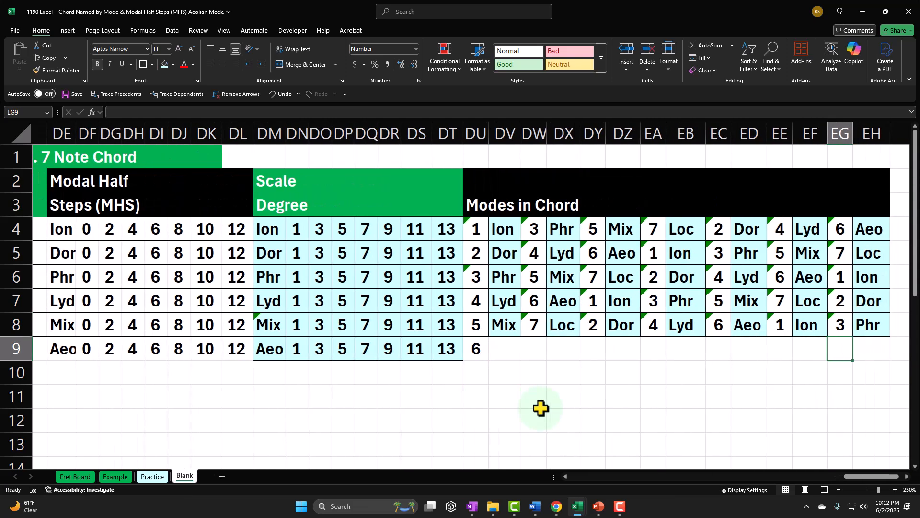
{"action": "key", "text": "Left"}
{"action": "key", "text": "Left"}
{"action": "key", "text": "Left"}
{"action": "key", "text": "Left"}
{"action": "key", "text": "Left"}
{"action": "key", "text": "Left"}
{"action": "key", "text": "Left"}
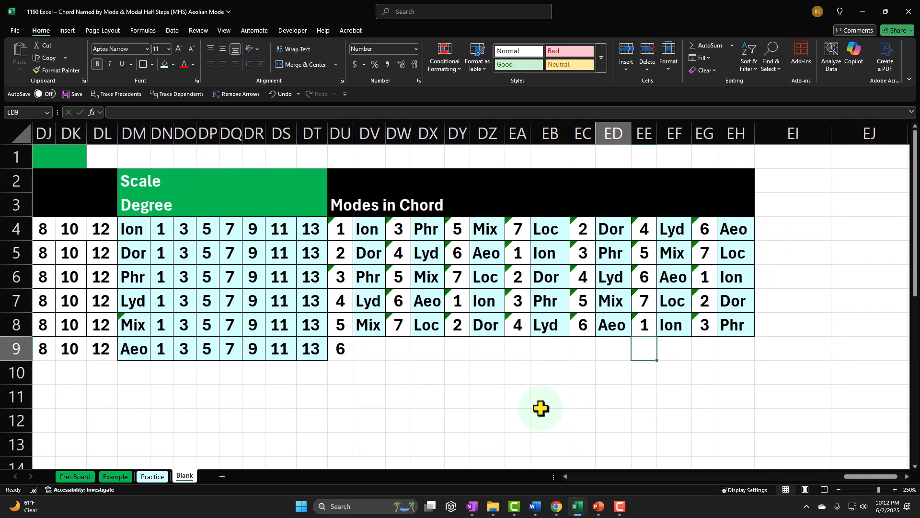
{"action": "key", "text": "Left"}
{"action": "key", "text": "Left"}
{"action": "key", "text": "Left"}
{"action": "key", "text": "Left"}
{"action": "key", "text": "Left"}
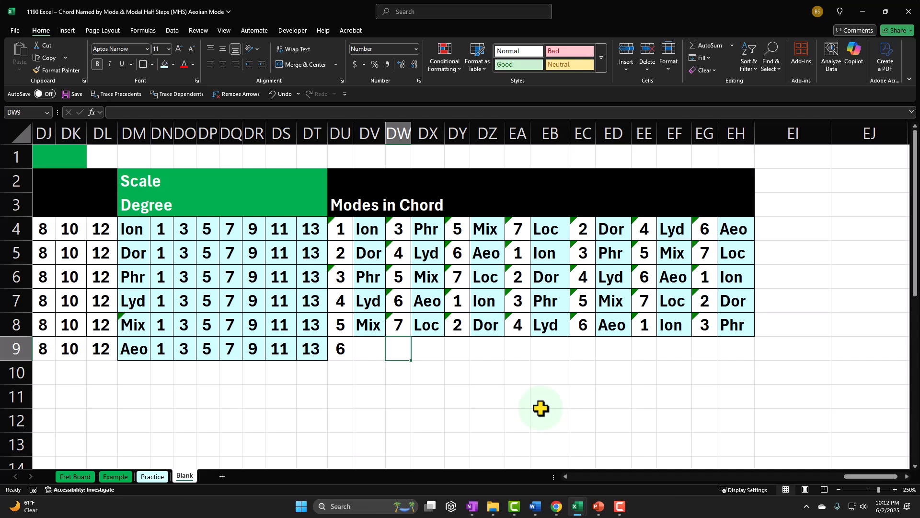
Enter =DU9+2-7 in DW9 as the second mode number and clear the automatically filled lookup in DX9.
{"action": "type", "text": "="}
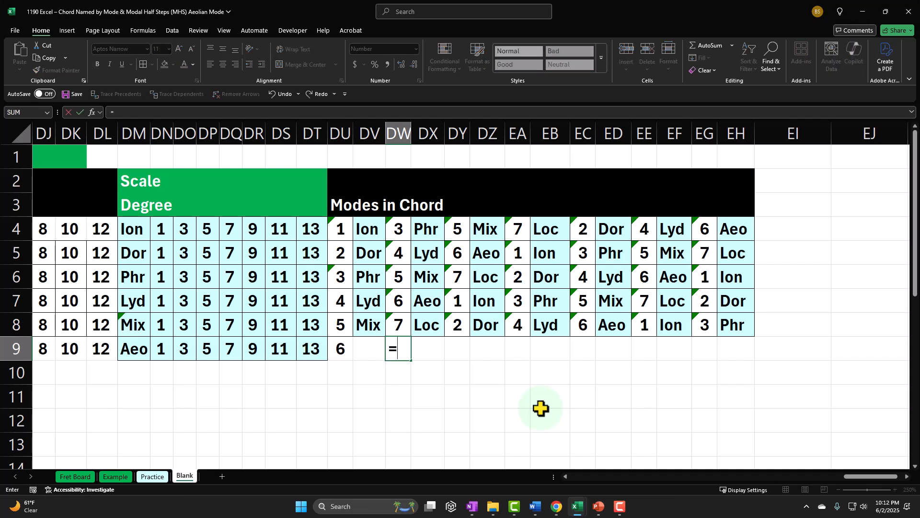
{"action": "key", "text": "Left"}
{"action": "key", "text": "Left"}
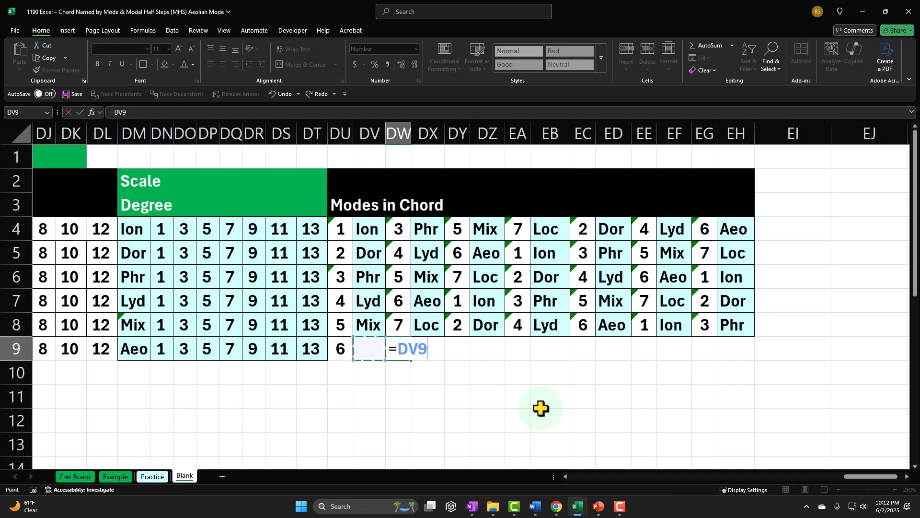
{"action": "type", "text": "+2-"}
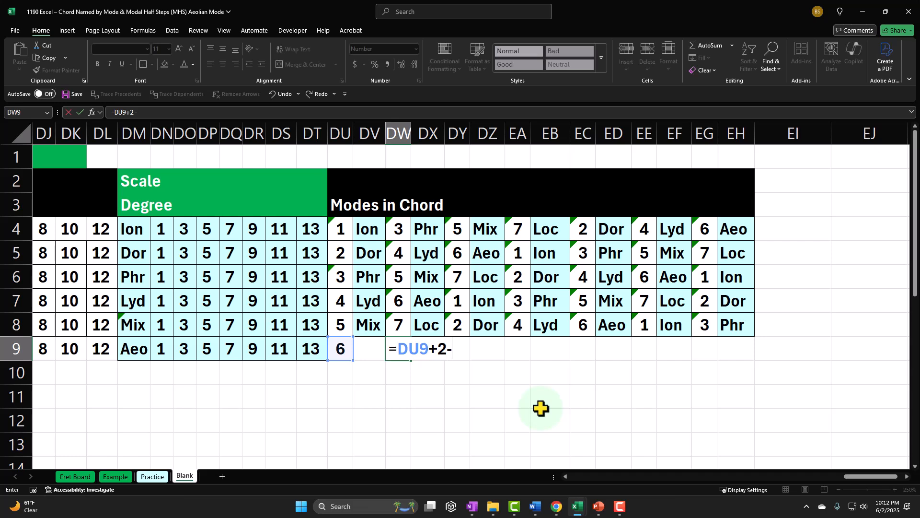
{"action": "type", "text": "7"}
{"action": "key", "text": "Return"}
{"action": "key", "text": "Right"}
{"action": "key", "text": "Up"}
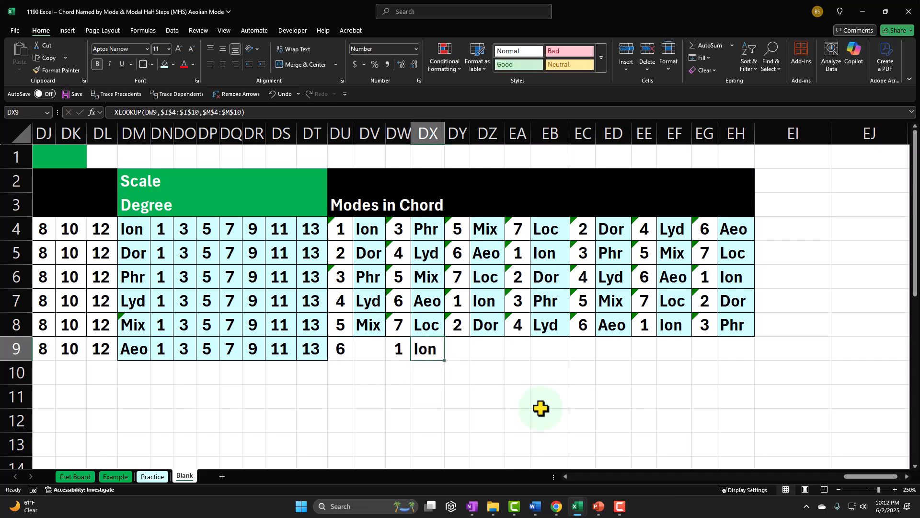
{"action": "key", "text": "Delete"}
Enter =DW9+2 in DY9 as the third mode number of the Aeolian seven-note chord.
{"action": "key", "text": "Right"}
{"action": "type", "text": "="}
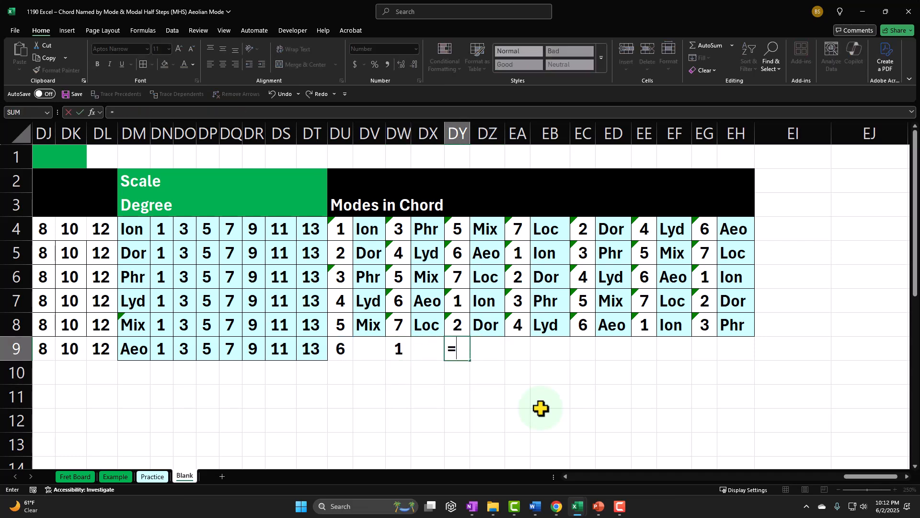
{"action": "key", "text": "Left"}
{"action": "key", "text": "Left"}
{"action": "type", "text": "+2"}
{"action": "key", "text": "Return"}
{"action": "key", "text": "Right"}
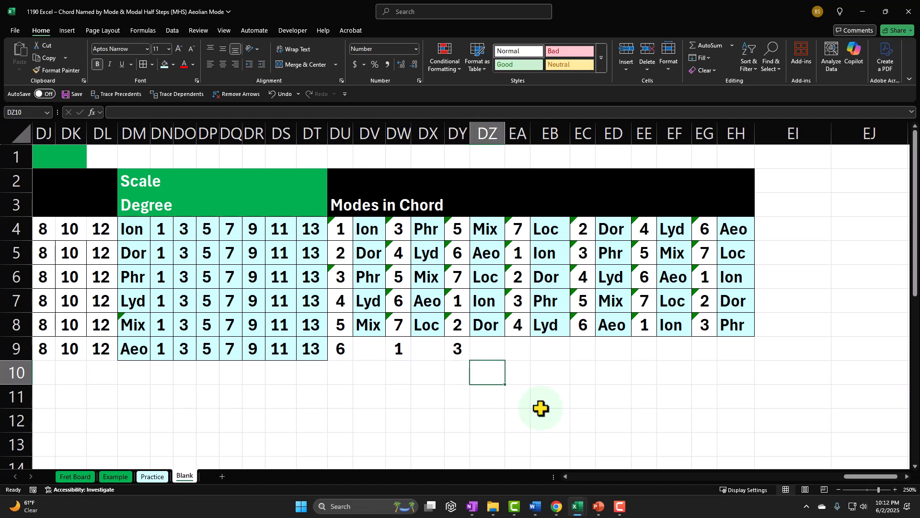
Enter =DY9+2 in EA9 as the fourth mode number and clear the automatically filled lookup in EB9.
{"action": "key", "text": "Right"}
{"action": "key", "text": "Up"}
{"action": "type", "text": "+"}
{"action": "key", "text": "Left"}
{"action": "key", "text": "Left"}
{"action": "type", "text": "+"}
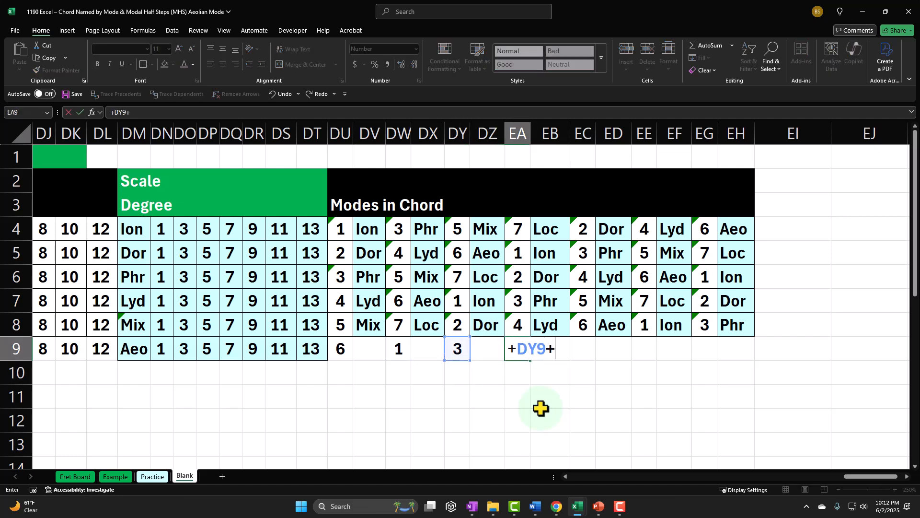
{"action": "type", "text": "2"}
{"action": "key", "text": "Right"}
{"action": "key", "text": "Right"}
{"action": "key", "text": "Left"}
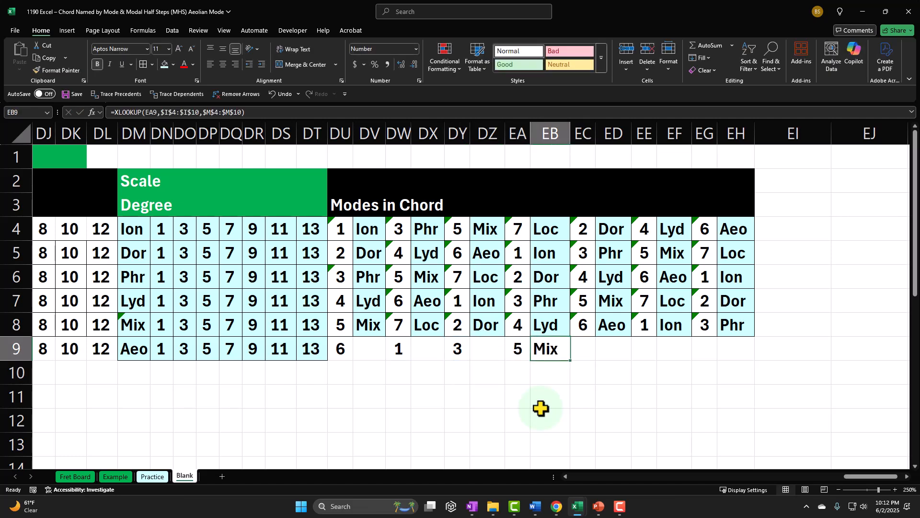
{"action": "key", "text": "Delete"}
Enter =EA9+2 in EC9 as the fifth mode number and clear the automatically filled lookup in ED9.
{"action": "key", "text": "Right"}
{"action": "type", "text": "+"}
{"action": "key", "text": "Left"}
{"action": "key", "text": "Left"}
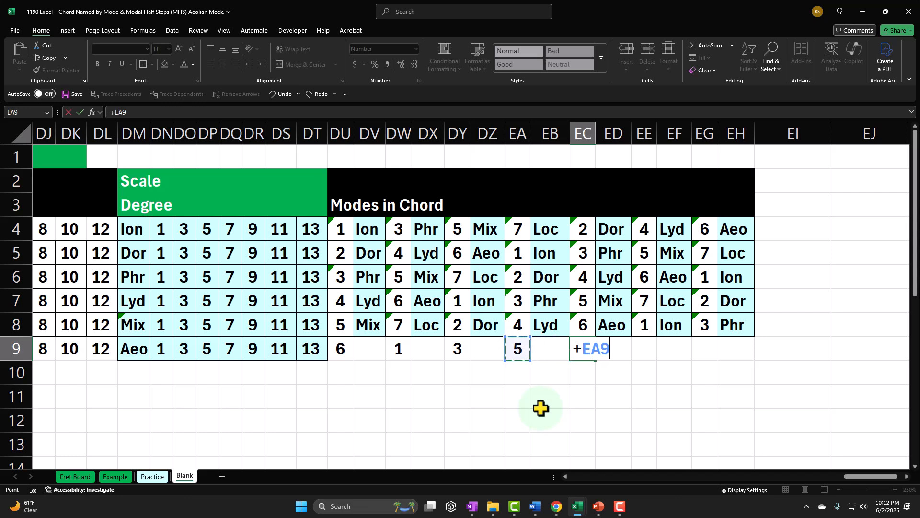
{"action": "type", "text": "+2"}
{"action": "key", "text": "Right"}
{"action": "key", "text": "Right"}
{"action": "key", "text": "Left"}
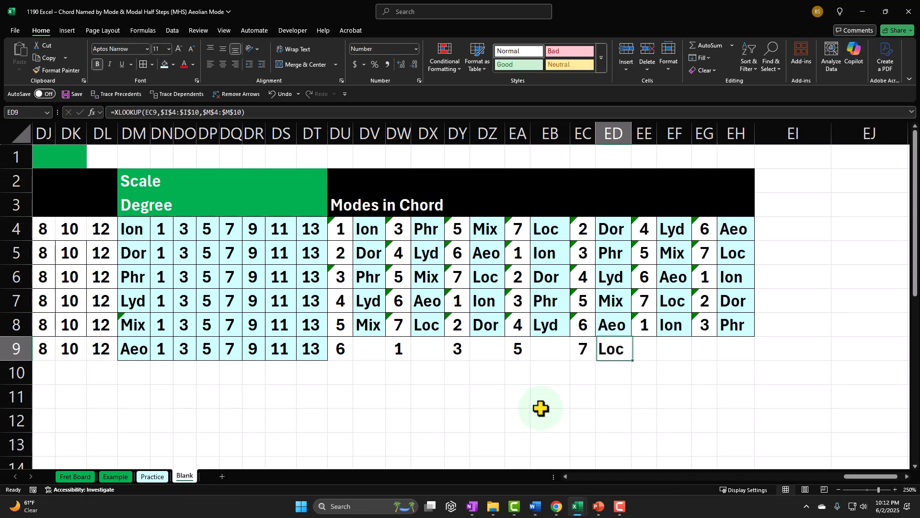
{"action": "key", "text": "Delete"}
Enter =EC9*2-7 in EE9 as the sixth mode number and clear the automatically filled lookup in EF9.
{"action": "key", "text": "Right"}
{"action": "type", "text": "+"}
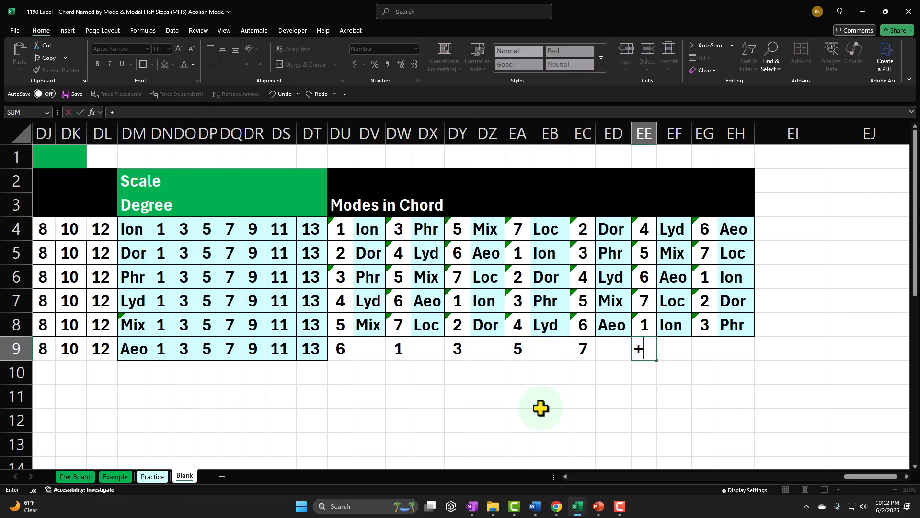
{"action": "key", "text": "Left"}
{"action": "key", "text": "Left"}
{"action": "type", "text": "*"}
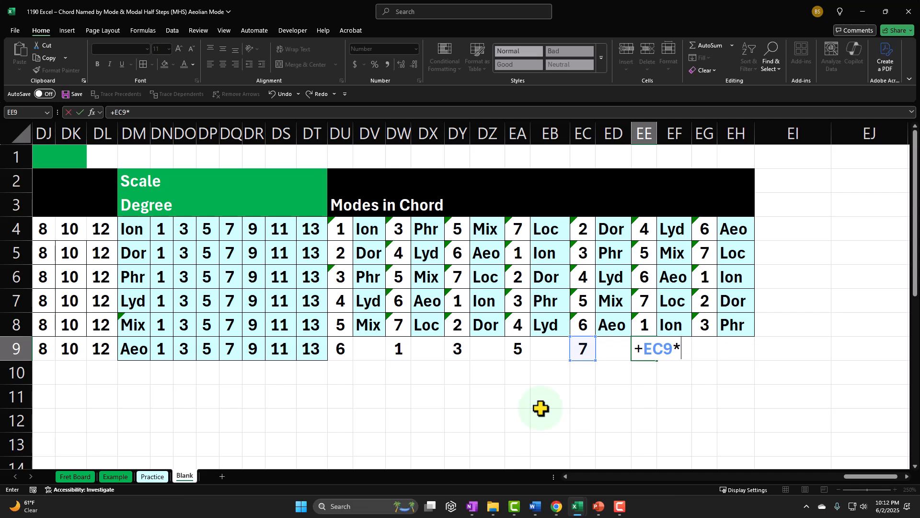
{"action": "type", "text": "2-7"}
{"action": "key", "text": "Return"}
{"action": "key", "text": "Right"}
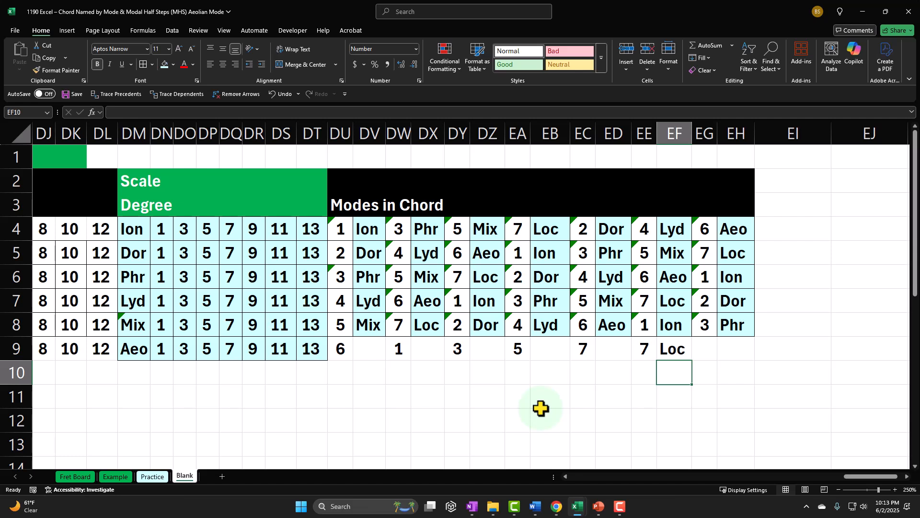
{"action": "key", "text": "Up"}
{"action": "key", "text": "Delete"}
{"action": "key", "text": "Right"}
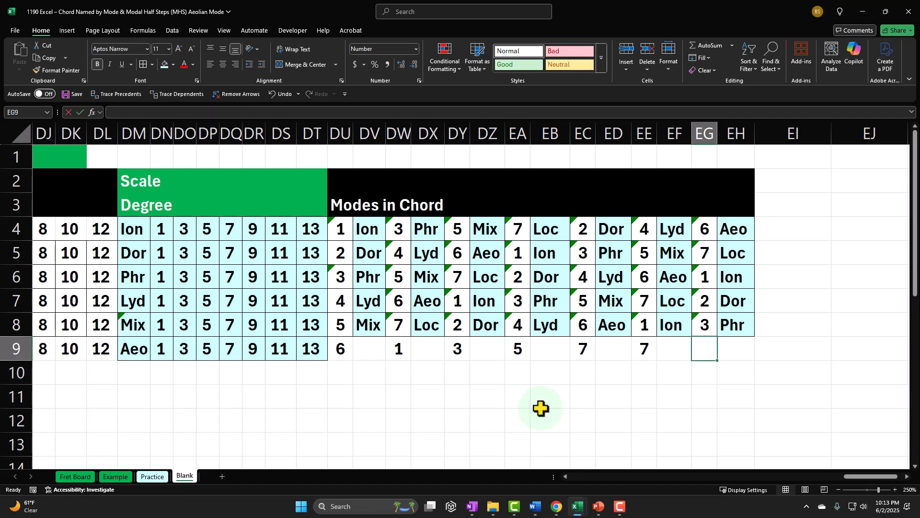
{"action": "type", "text": "="}
{"action": "key", "text": "BackSpace"}
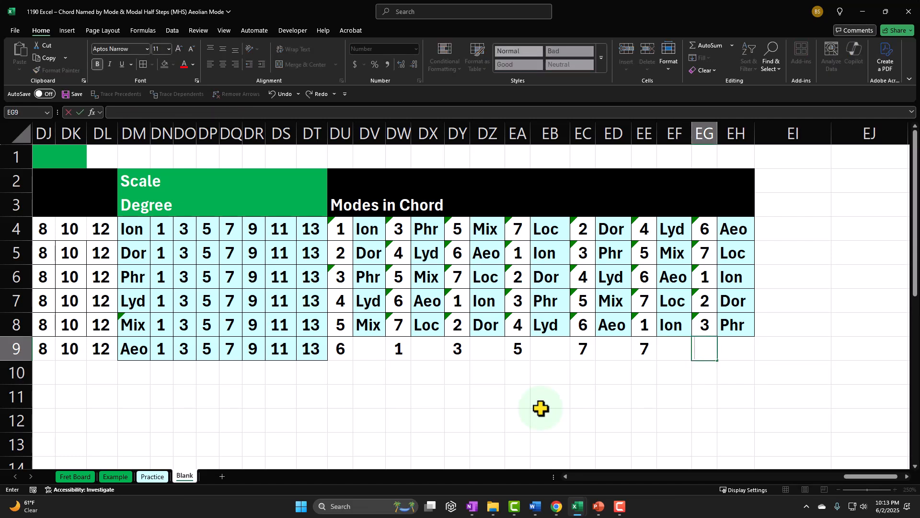
{"action": "key", "text": "Return"}
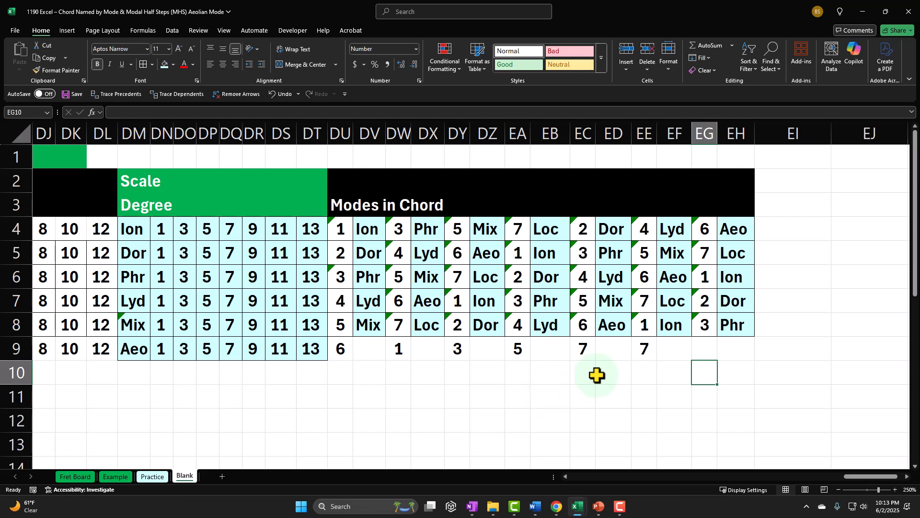
Check the mode number formulas in EC9 and EE9 of the Aeolian seven-note chord.
{"action": "left_click", "coordinate": [585, 352]}
{"action": "double_click", "coordinate": [586, 351]}
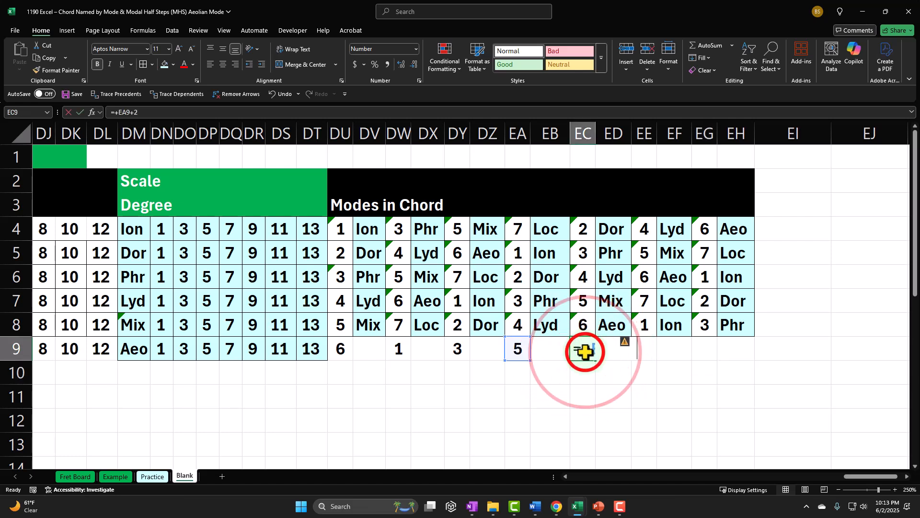
{"action": "key", "text": "Return"}
{"action": "left_click", "coordinate": [641, 350]}
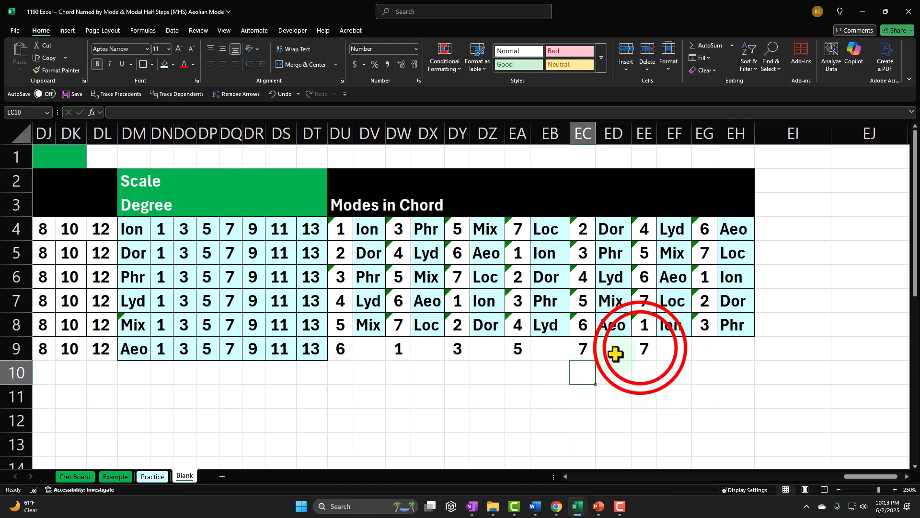
{"action": "double_click", "coordinate": [640, 349]}
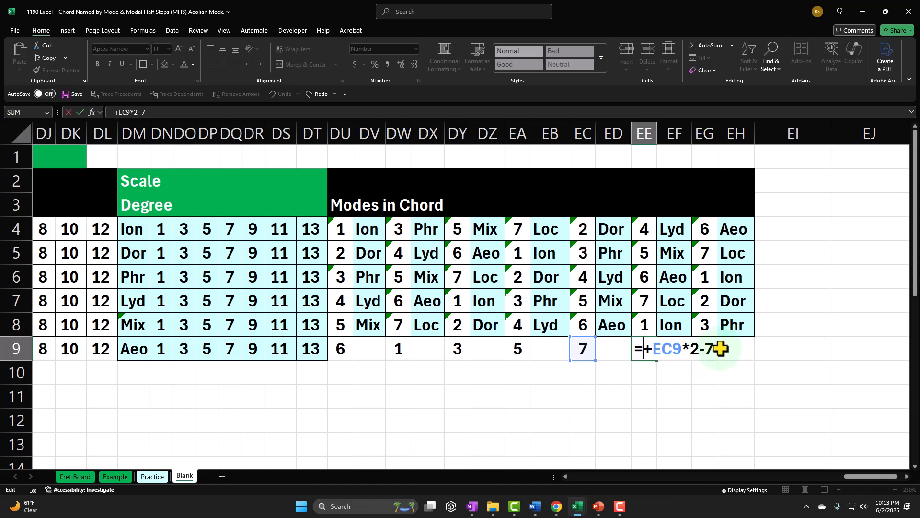
{"action": "key", "text": "Return"}
Replace the formula in EE9 with =EC9+2-7 and clear the automatically filled lookup in EF9.
{"action": "key", "text": "Up"}
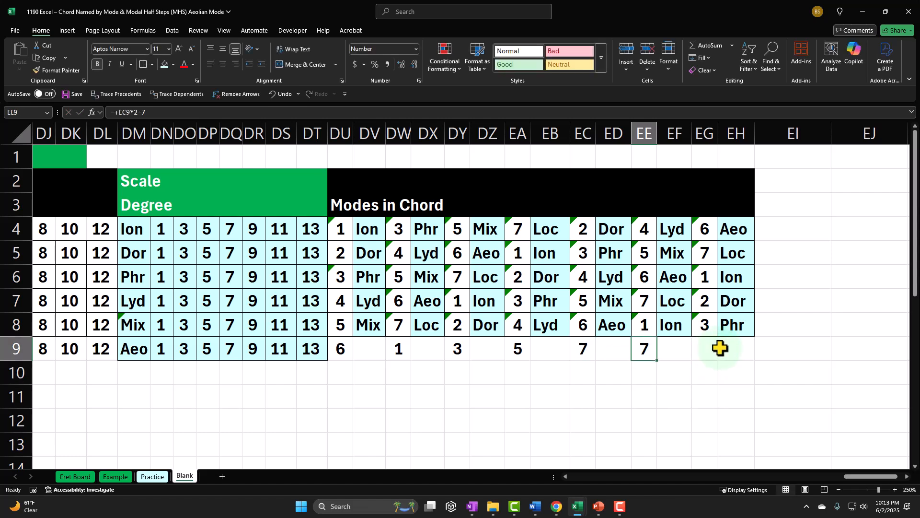
{"action": "type", "text": "="}
{"action": "key", "text": "Left"}
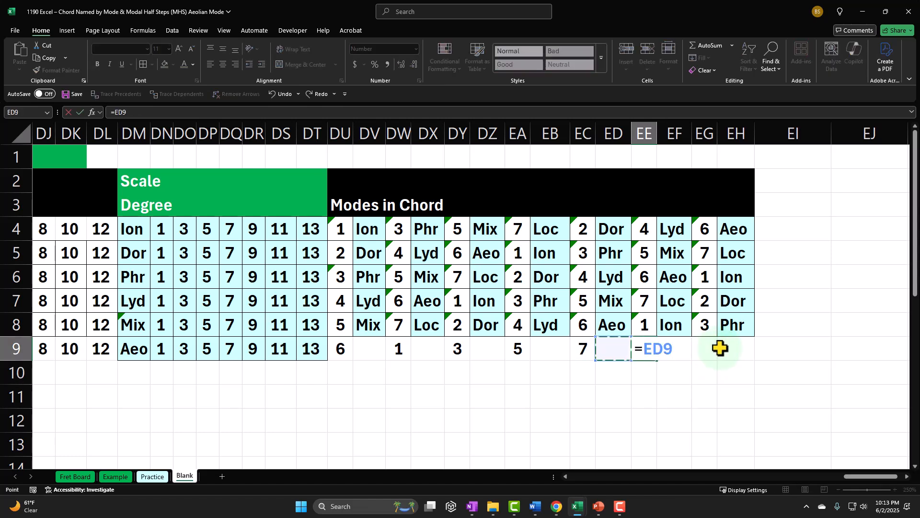
{"action": "key", "text": "Left"}
{"action": "type", "text": "+2-7"}
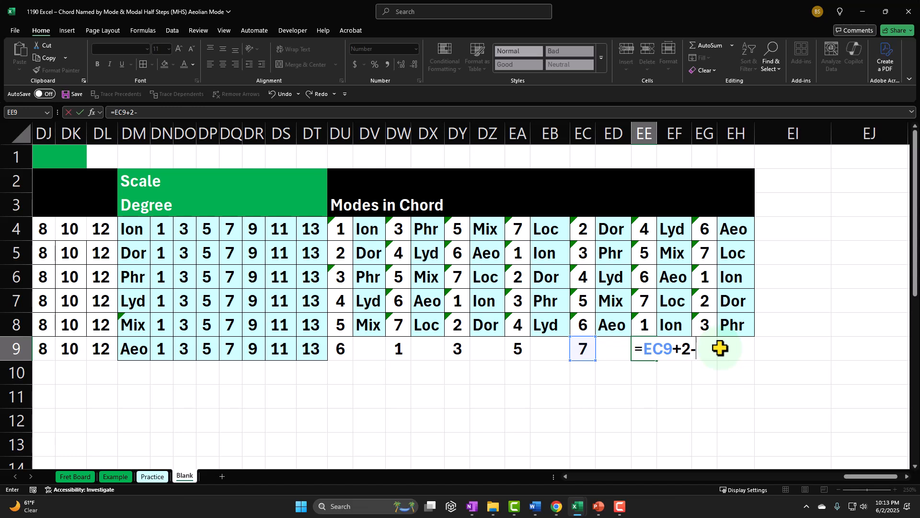
{"action": "key", "text": "Return"}
{"action": "key", "text": "Up"}
{"action": "key", "text": "Right"}
{"action": "key", "text": "Delete"}
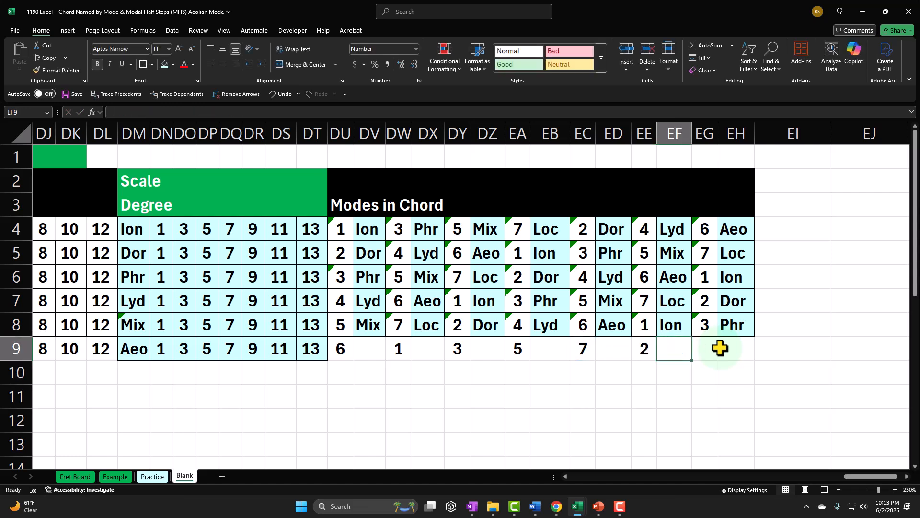
Enter =EE9+2 in EG9 as the seventh mode number of the Aeolian seven-note chord.
{"action": "key", "text": "Right"}
{"action": "key", "text": "Right"}
{"action": "key", "text": "Left"}
{"action": "type", "text": "="}
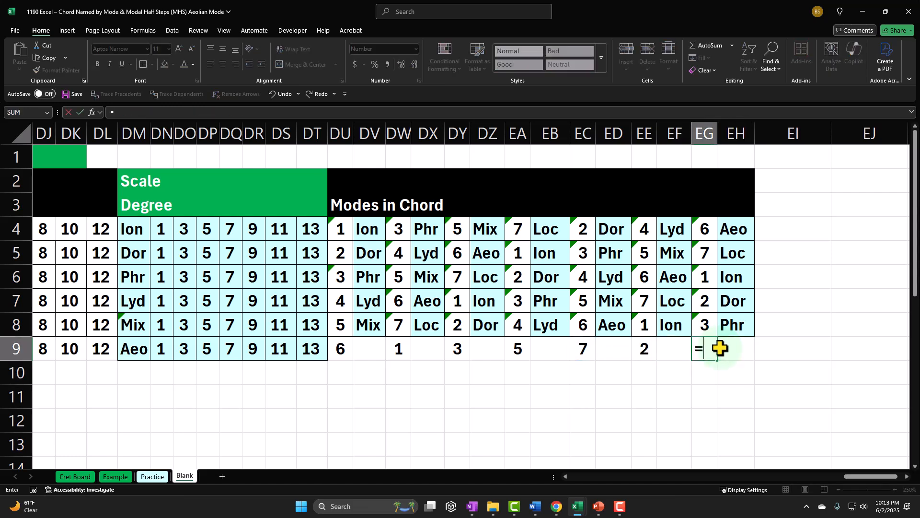
{"action": "key", "text": "Left"}
{"action": "key", "text": "Left"}
{"action": "type", "text": "+2"}
{"action": "key", "text": "Return"}
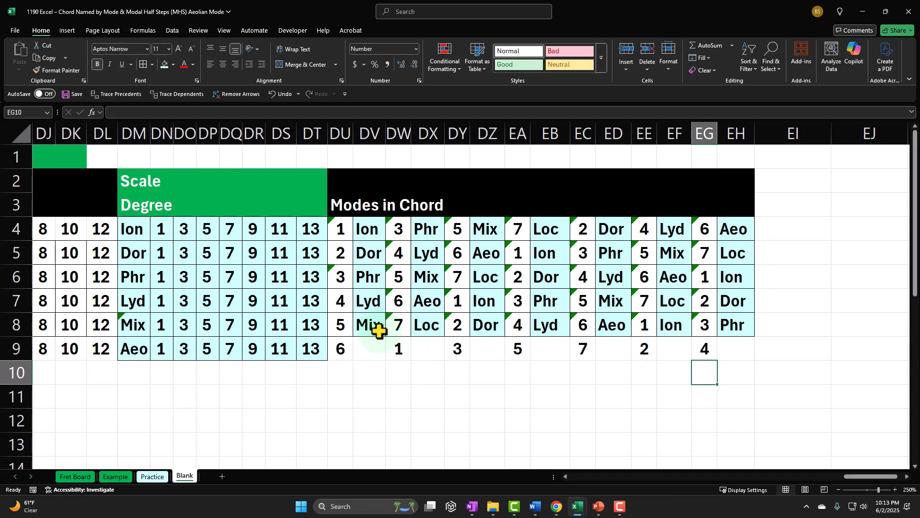
Check the mode number formulas from DU9 through EG9 in the Aeolian row.
{"action": "left_click", "coordinate": [345, 352]}
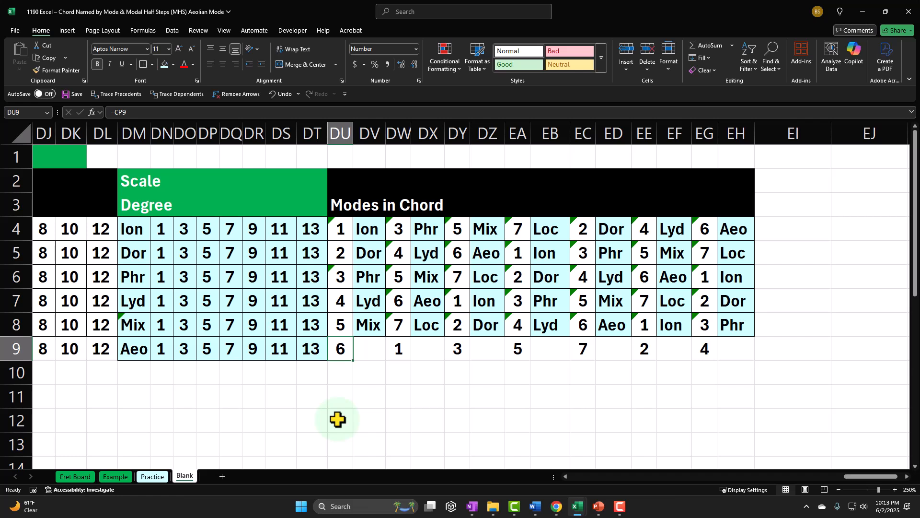
{"action": "key", "text": "Right"}
{"action": "key", "text": "Right"}
{"action": "key", "text": "Right"}
{"action": "key", "text": "Right"}
{"action": "key", "text": "Right"}
{"action": "key", "text": "Right"}
{"action": "key", "text": "Right"}
{"action": "key", "text": "Right"}
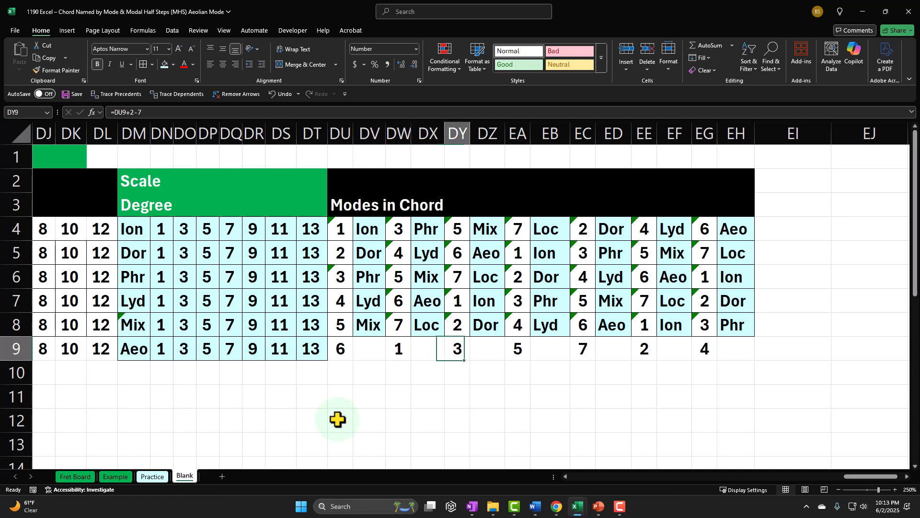
{"action": "key", "text": "Right"}
{"action": "key", "text": "Right"}
{"action": "key", "text": "Right"}
{"action": "key", "text": "Right"}
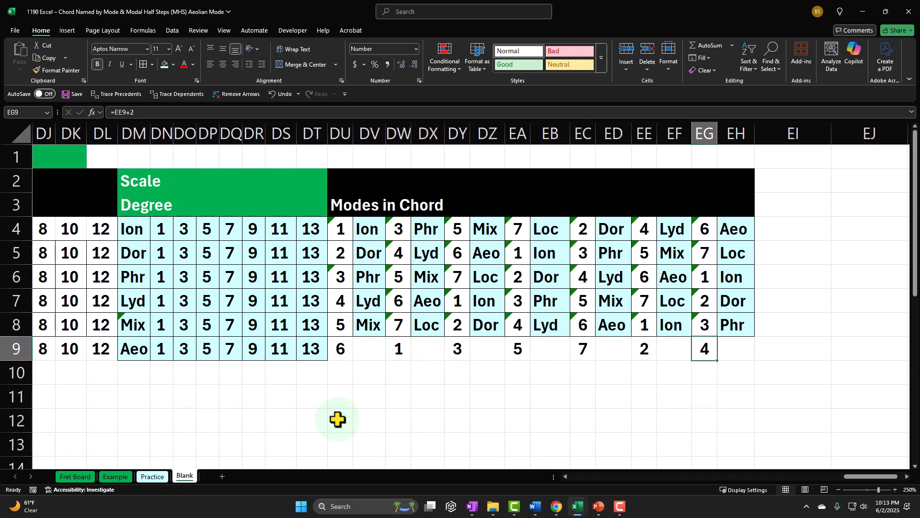
Copy the mode name lookup from DV8 into DV9, DX9, DZ9, EB9, ED9, EF9 and EH9.
{"action": "left_click", "coordinate": [370, 324]}
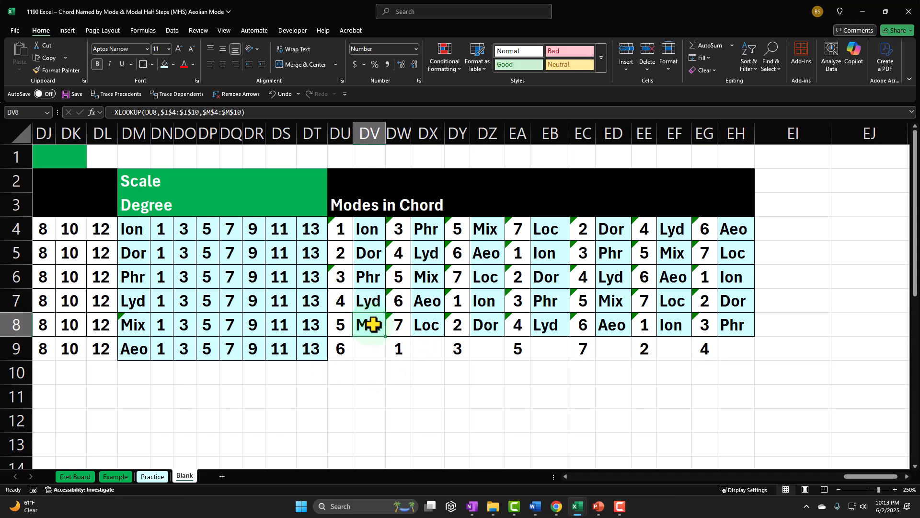
{"action": "key", "text": "ctrl+c"}
{"action": "left_click", "coordinate": [370, 352]}
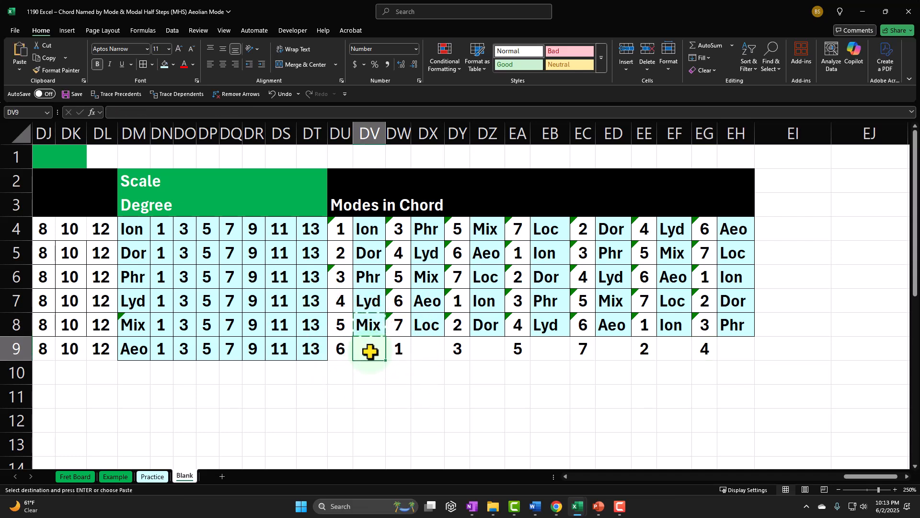
{"action": "key", "text": "ctrl+v"}
{"action": "left_click", "coordinate": [433, 348]}
{"action": "key", "text": "ctrl+v"}
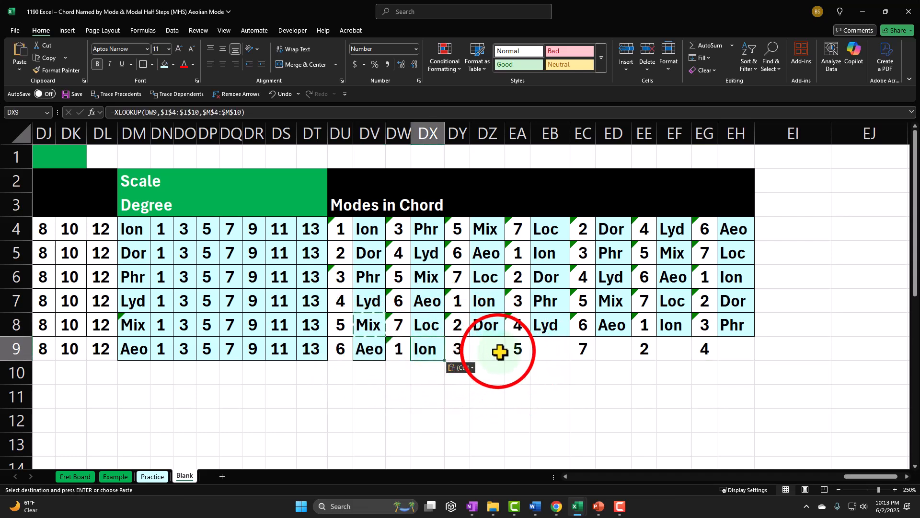
{"action": "left_click", "coordinate": [496, 350]}
{"action": "key", "text": "ctrl+v"}
{"action": "left_click", "coordinate": [551, 350]}
{"action": "key", "text": "ctrl+v"}
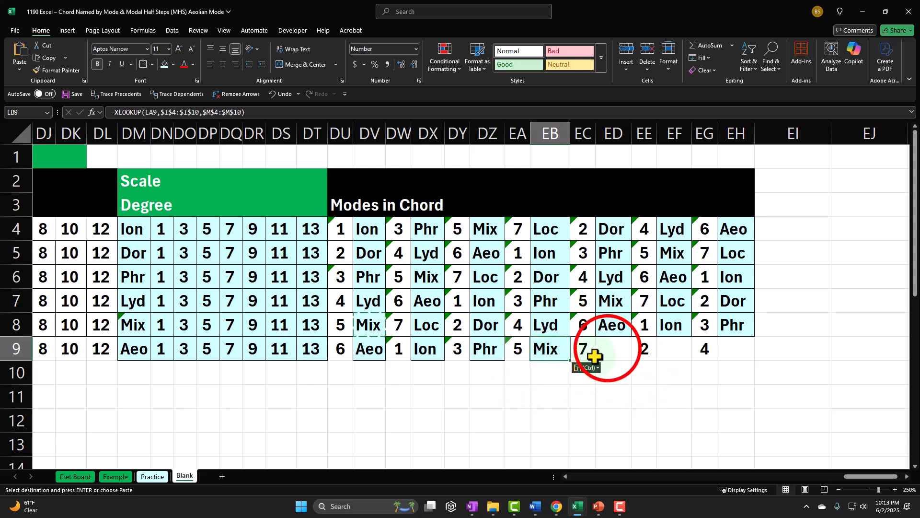
{"action": "left_click", "coordinate": [610, 349]}
{"action": "key", "text": "ctrl+v"}
{"action": "left_click", "coordinate": [669, 351]}
{"action": "key", "text": "ctrl+v"}
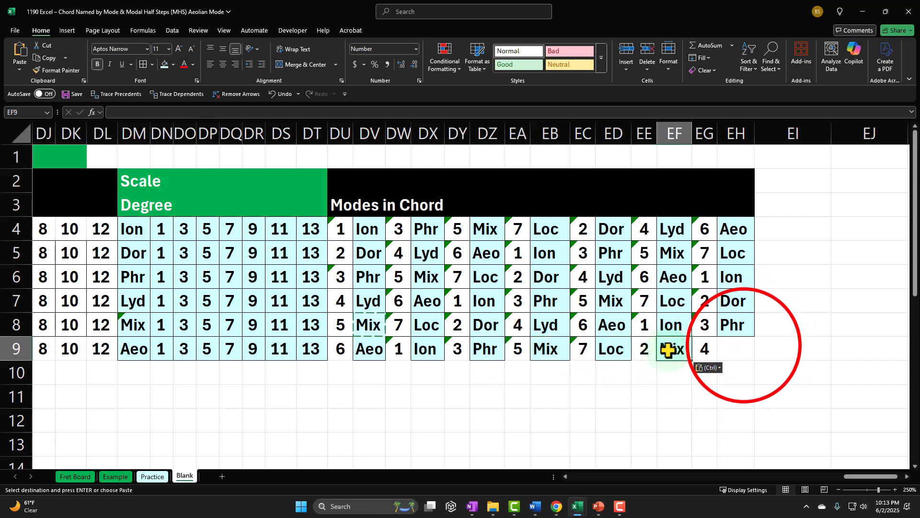
{"action": "left_click", "coordinate": [743, 346]}
{"action": "key", "text": "ctrl+v"}
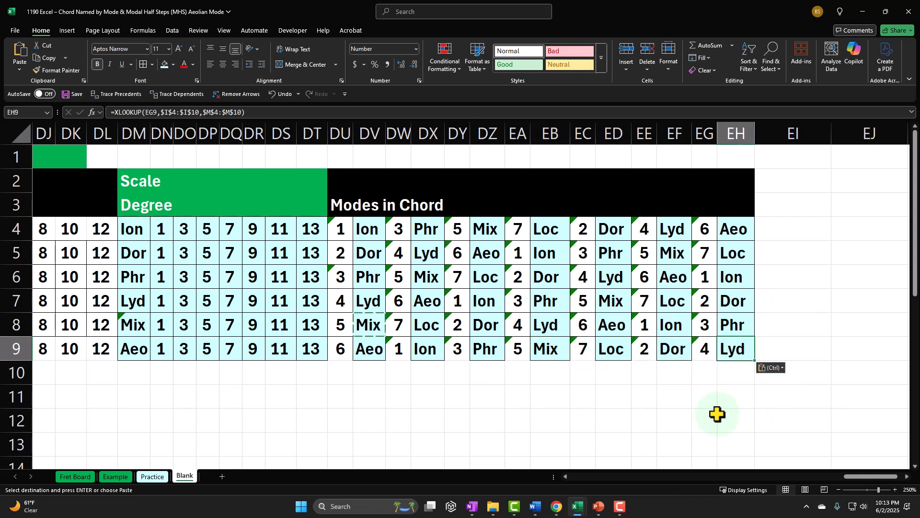
Review the Aeolian row back across all chord sections, ending at the Locrian entry in the mode table.
{"action": "left_click", "coordinate": [616, 383]}
{"action": "key", "text": "Left"}
{"action": "key", "text": "Left"}
{"action": "key", "text": "Left"}
{"action": "key", "text": "Left"}
{"action": "key", "text": "Left"}
{"action": "key", "text": "Left"}
{"action": "key", "text": "Left"}
{"action": "key", "text": "Left"}
{"action": "key", "text": "Left"}
{"action": "key", "text": "Left"}
{"action": "key", "text": "Left"}
{"action": "key", "text": "Left"}
{"action": "key", "text": "Left"}
{"action": "key", "text": "Left"}
{"action": "key", "text": "Left"}
{"action": "key", "text": "Left"}
{"action": "key", "text": "Left"}
{"action": "key", "text": "Left"}
{"action": "key", "text": "Left"}
{"action": "key", "text": "Left"}
{"action": "key", "text": "Left"}
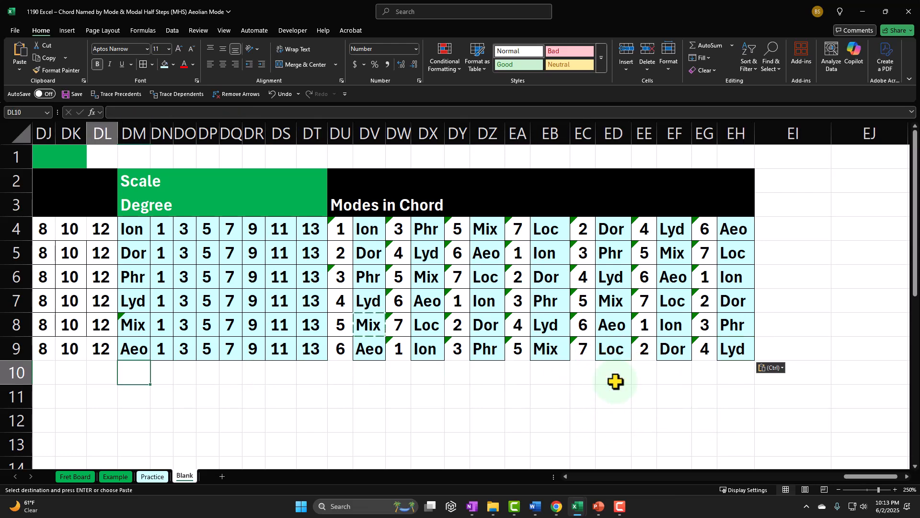
{"action": "key", "text": "Left"}
{"action": "key", "text": "Left"}
{"action": "key", "text": "Left"}
{"action": "key", "text": "Left"}
{"action": "key", "text": "Left"}
{"action": "key", "text": "Left"}
{"action": "key", "text": "Left"}
{"action": "key", "text": "Left"}
{"action": "key", "text": "Left"}
{"action": "key", "text": "Left"}
{"action": "key", "text": "Left"}
{"action": "key", "text": "Left"}
{"action": "key", "text": "Left"}
{"action": "key", "text": "Left"}
{"action": "key", "text": "Left"}
{"action": "key", "text": "Left"}
{"action": "key", "text": "Left"}
{"action": "key", "text": "Left"}
{"action": "key", "text": "Left"}
{"action": "key", "text": "Left"}
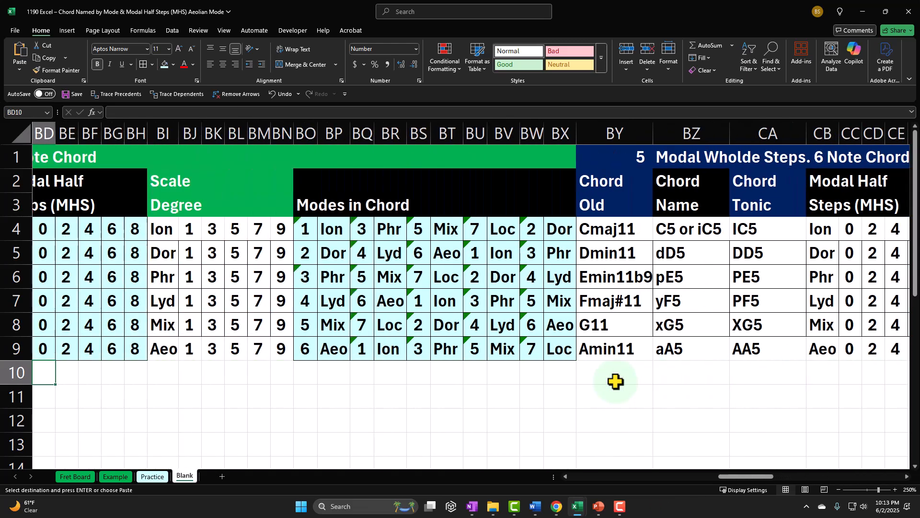
{"action": "key", "text": "Left"}
{"action": "key", "text": "Left"}
{"action": "key", "text": "Left"}
{"action": "key", "text": "Left"}
{"action": "key", "text": "Left"}
{"action": "key", "text": "Left"}
{"action": "key", "text": "Left"}
{"action": "key", "text": "Left"}
{"action": "key", "text": "Left"}
{"action": "key", "text": "Left"}
{"action": "key", "text": "Left"}
{"action": "key", "text": "Left"}
{"action": "key", "text": "Left"}
{"action": "key", "text": "Left"}
{"action": "key", "text": "Left"}
{"action": "key", "text": "Left"}
{"action": "key", "text": "Left"}
{"action": "key", "text": "Left"}
{"action": "key", "text": "Left"}
{"action": "key", "text": "Left"}
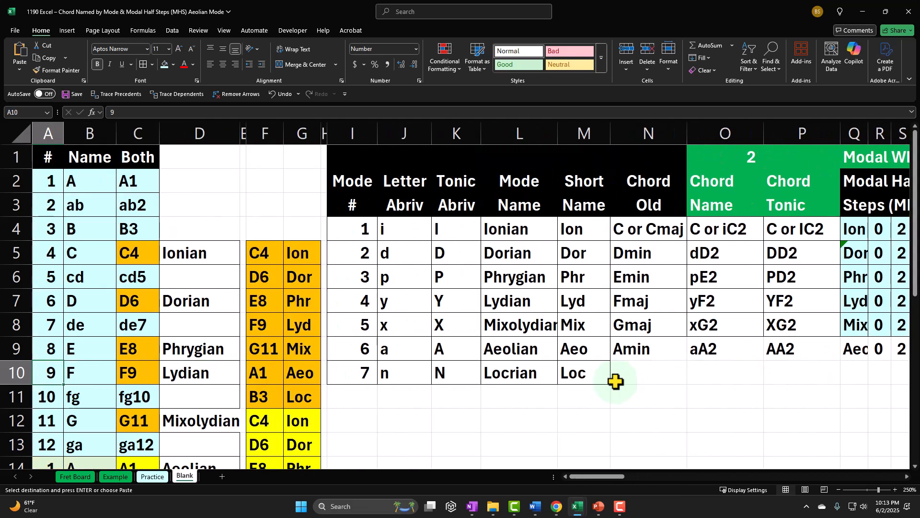
{"action": "key", "text": "Right"}
{"action": "key", "text": "Right"}
{"action": "key", "text": "Right"}
{"action": "key", "text": "Right"}
{"action": "key", "text": "Right"}
{"action": "key", "text": "Right"}
{"action": "key", "text": "Right"}
{"action": "key", "text": "Right"}
{"action": "key", "text": "Right"}
{"action": "key", "text": "Right"}
{"action": "key", "text": "Right"}
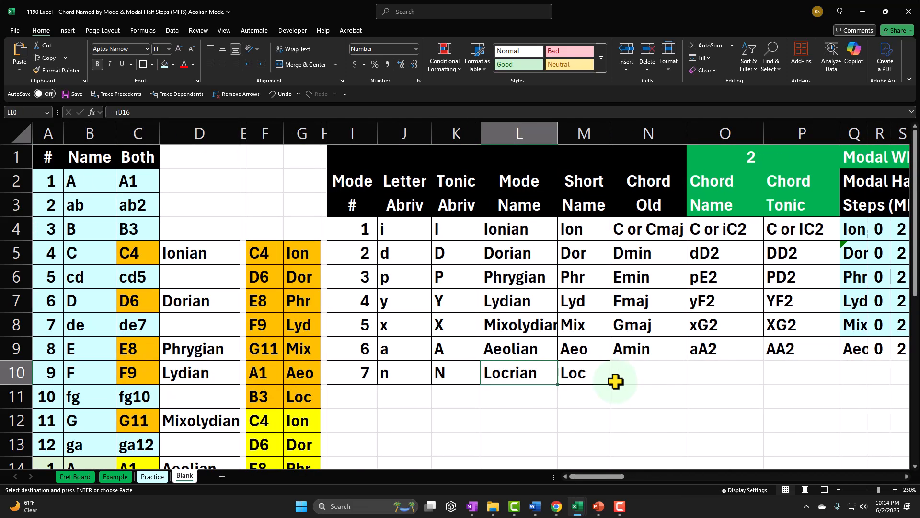